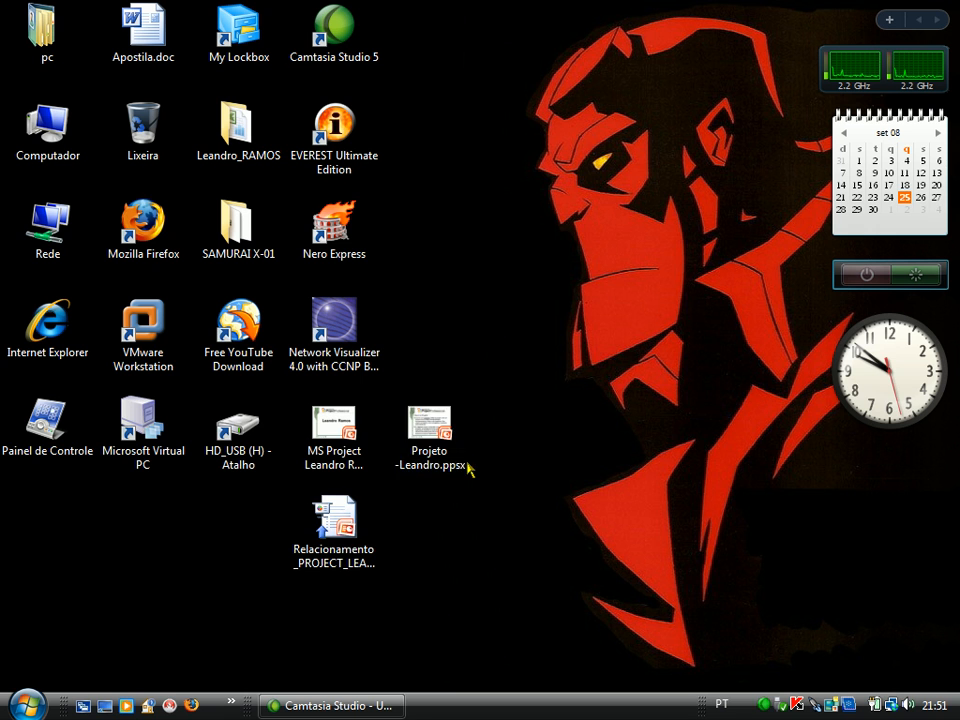
- Start Microsoft Office Project 2007 without activating it, and widen the task table to reveal the Predecessoras column
{"action": "left_click", "coordinate": [28, 703]}
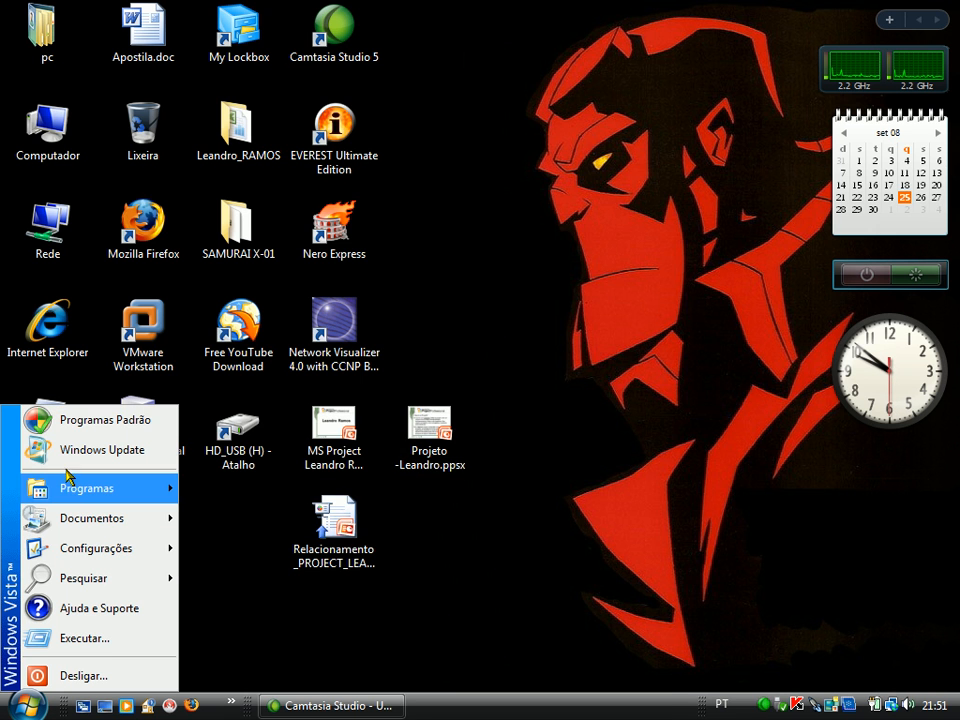
{"action": "mouse_move", "coordinate": [62, 488]}
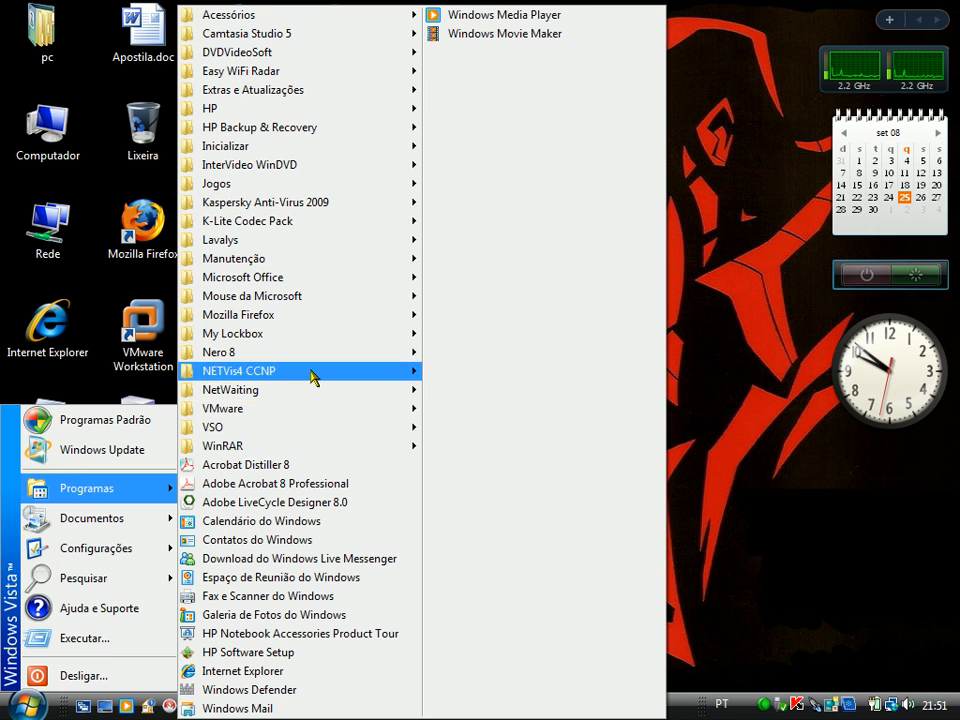
{"action": "mouse_move", "coordinate": [300, 307]}
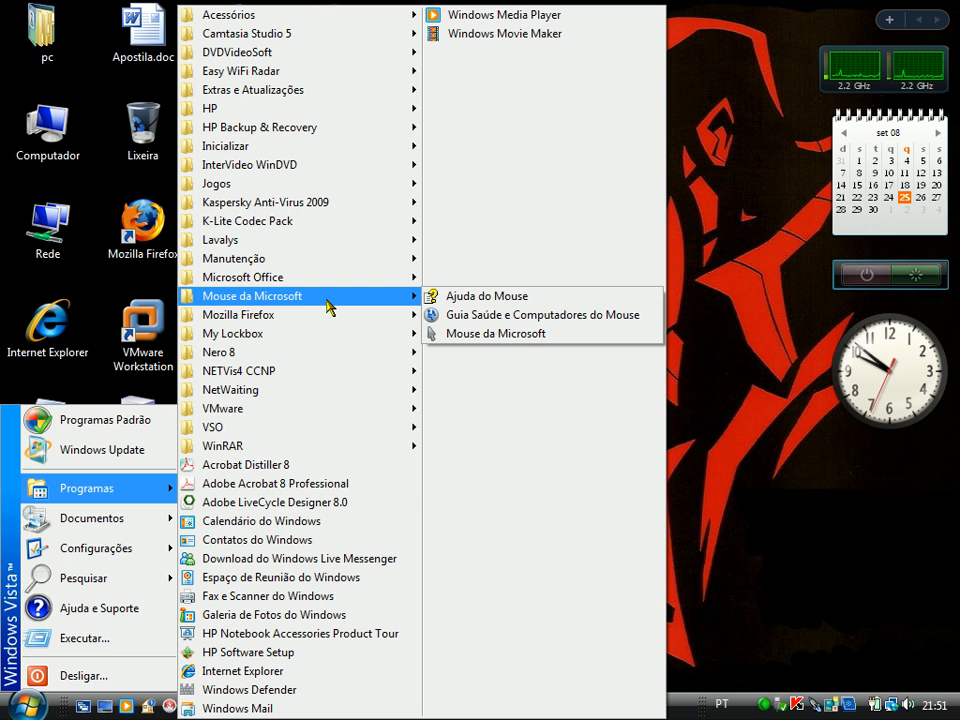
{"action": "mouse_move", "coordinate": [340, 281]}
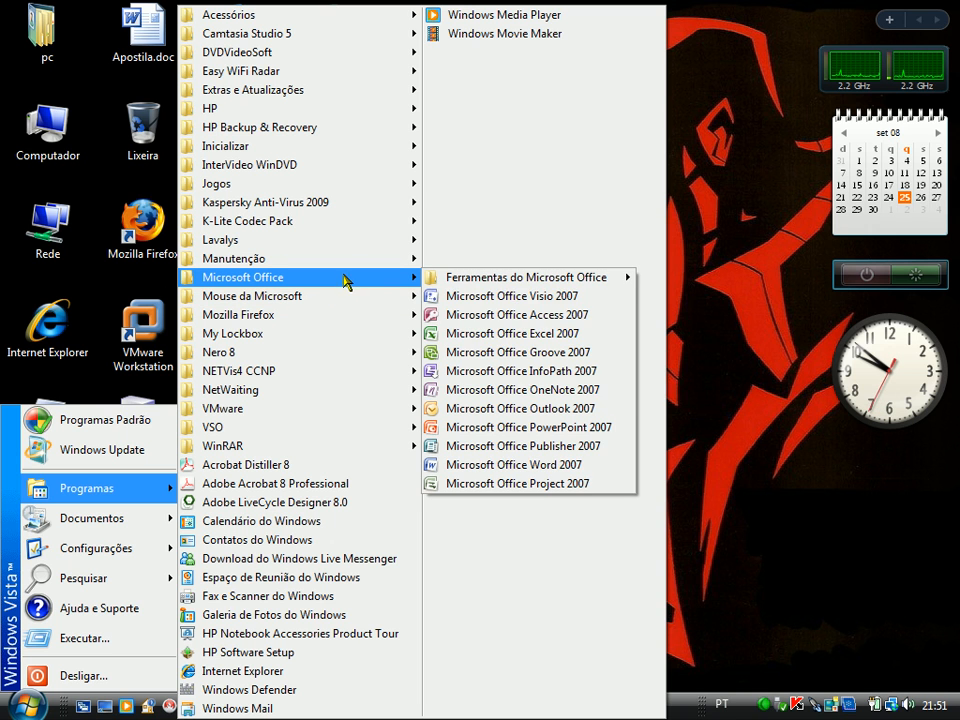
{"action": "left_click", "coordinate": [539, 485]}
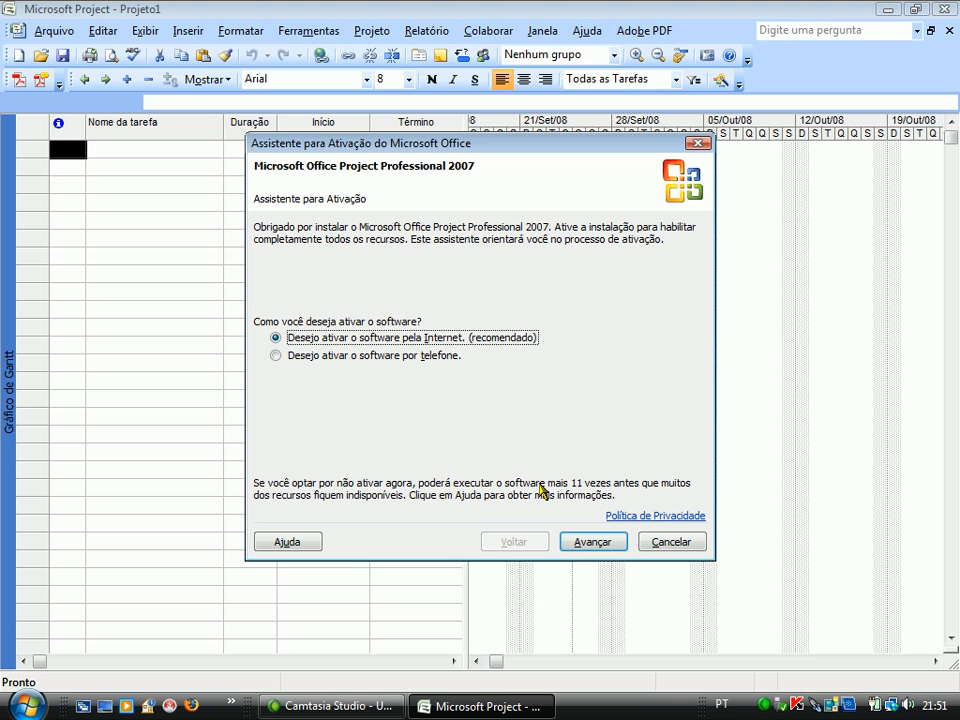
{"action": "left_click", "coordinate": [693, 540]}
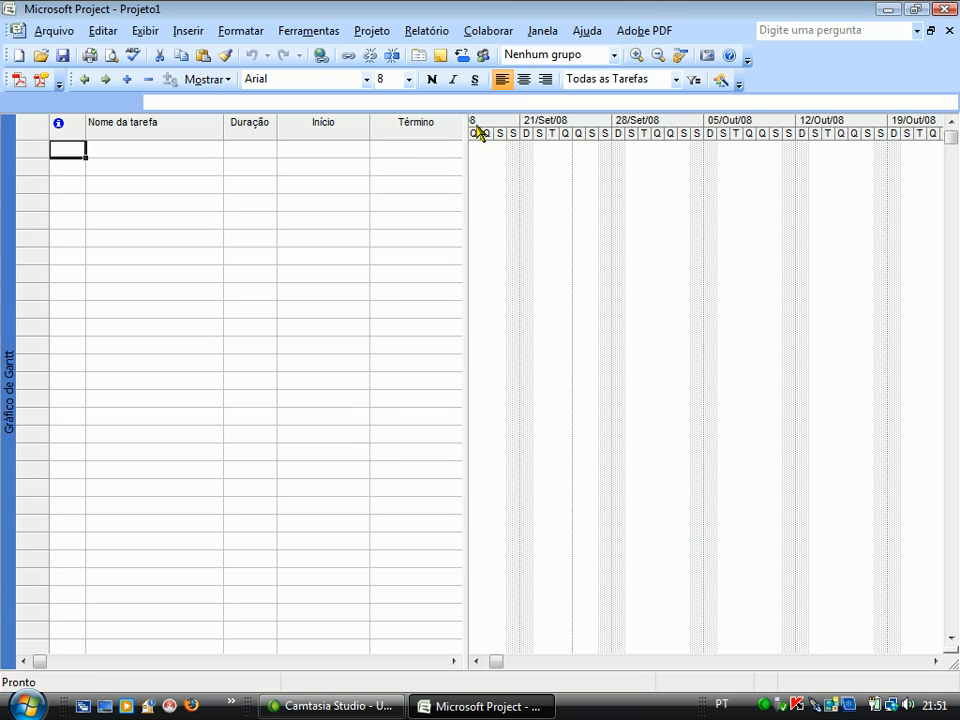
{"action": "left_click_drag", "start_coordinate": [465, 212], "coordinate": [558, 200]}
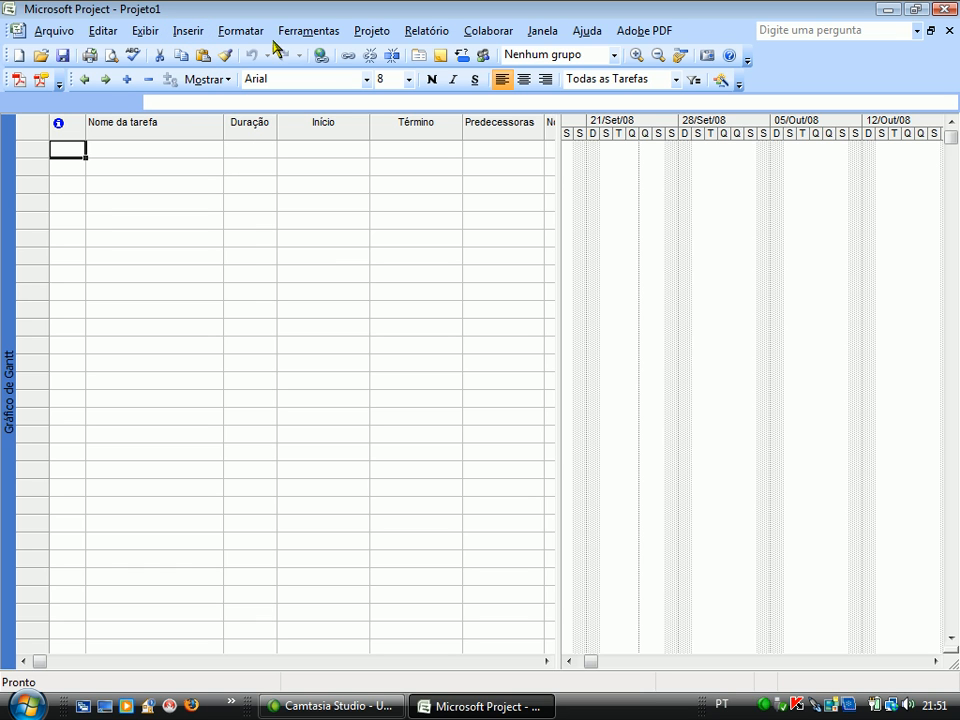
- Review the calendars available in Alterar Período Útil, keep Padrão (Calendário do projeto) selected, and close the dialog without saving
{"action": "left_click", "coordinate": [311, 32]}
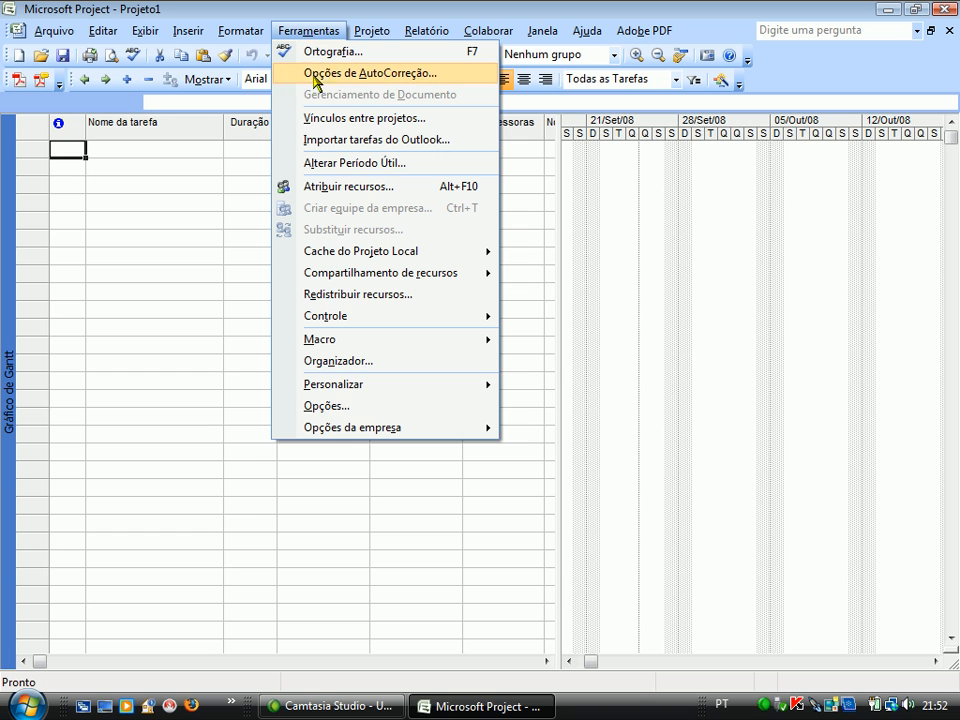
{"action": "left_click", "coordinate": [357, 165]}
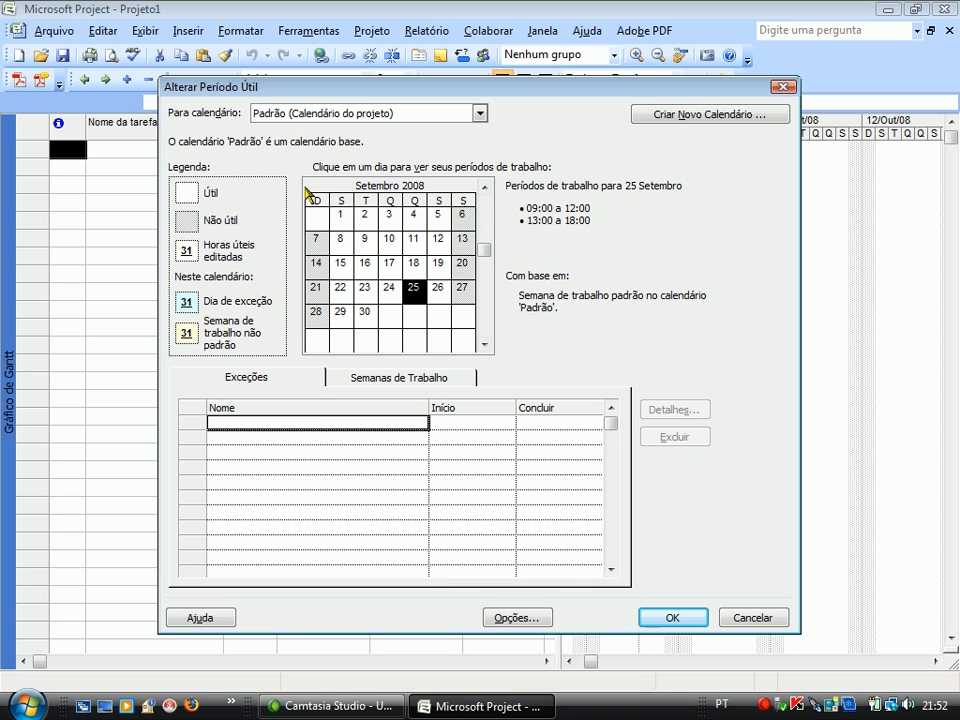
{"action": "left_click", "coordinate": [466, 114]}
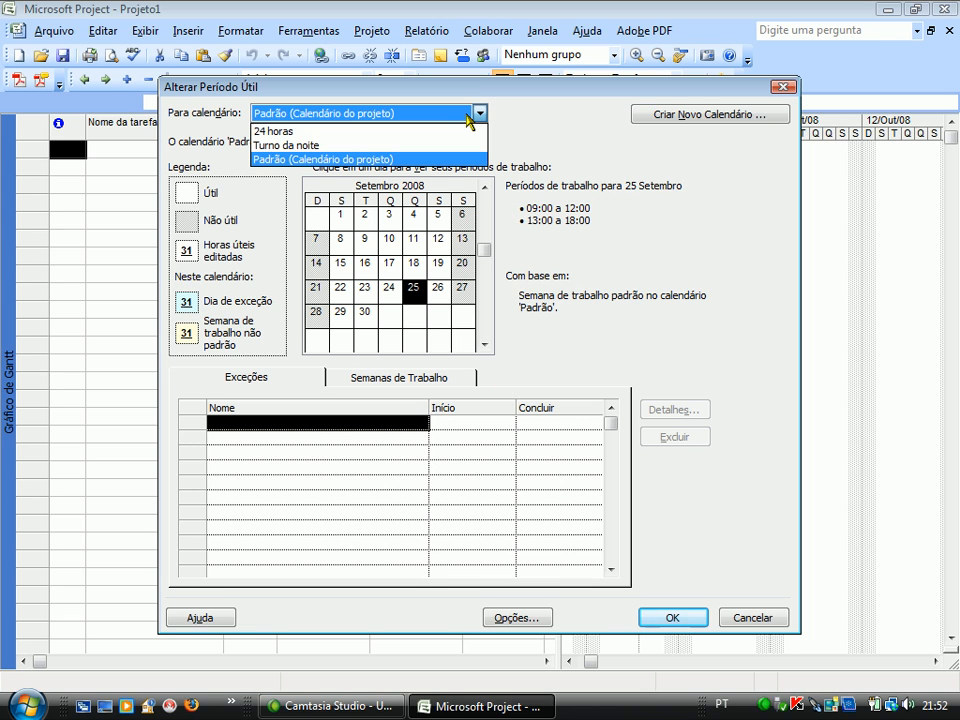
{"action": "left_click", "coordinate": [259, 158]}
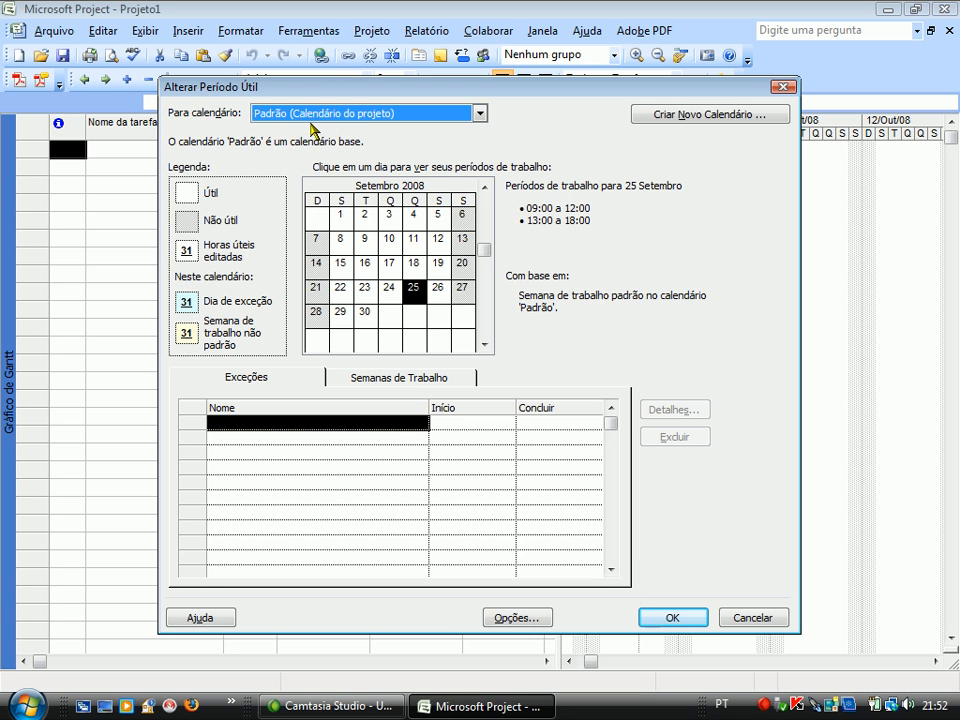
{"action": "left_click", "coordinate": [726, 620]}
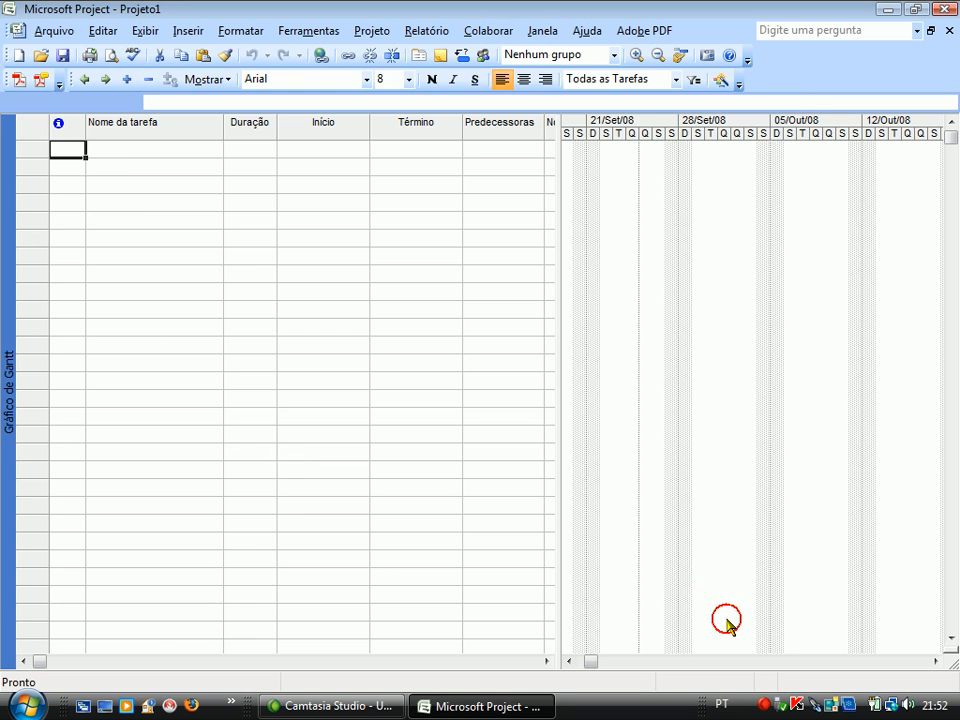
- Enter "Reunião" as the first task in the Gantt task table
{"action": "left_click", "coordinate": [145, 148]}
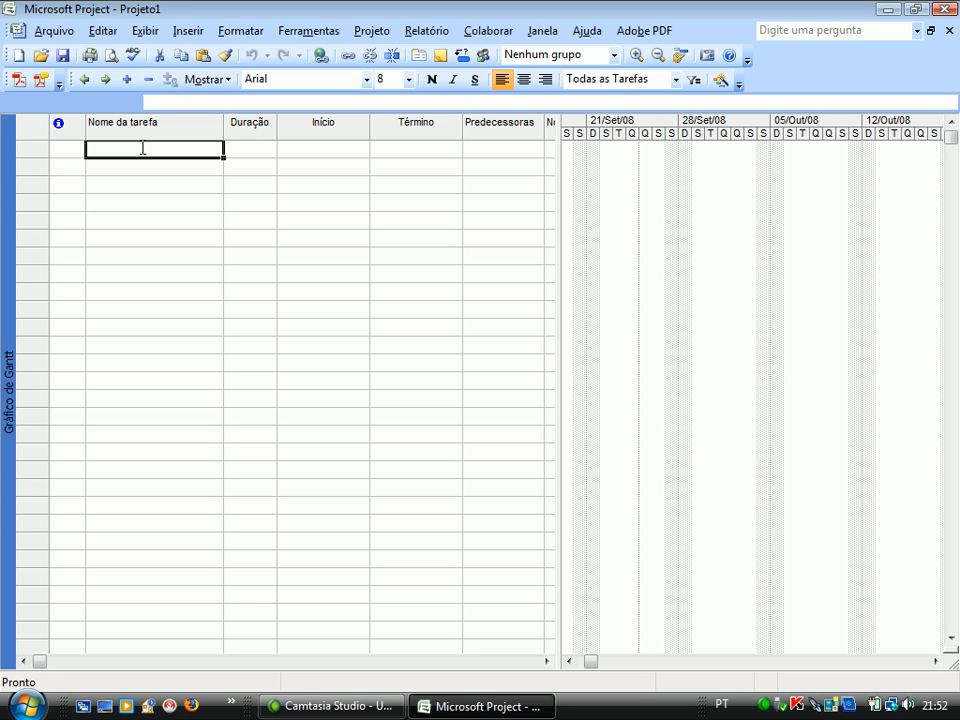
{"action": "type", "text": "Re"}
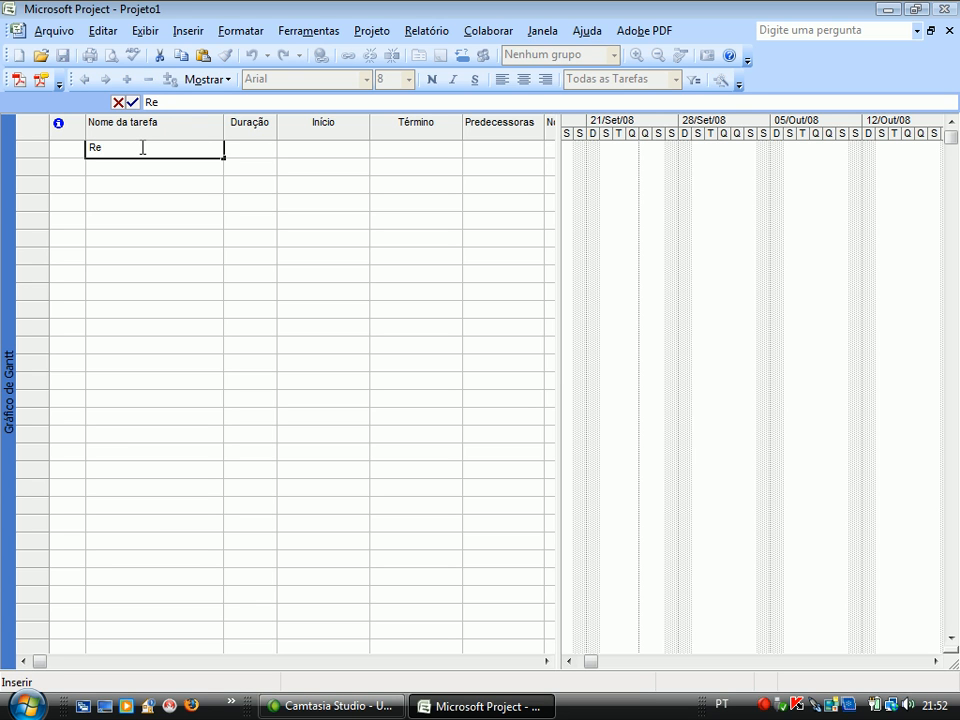
{"action": "type", "text": "união"}
{"action": "key", "text": "Return"}
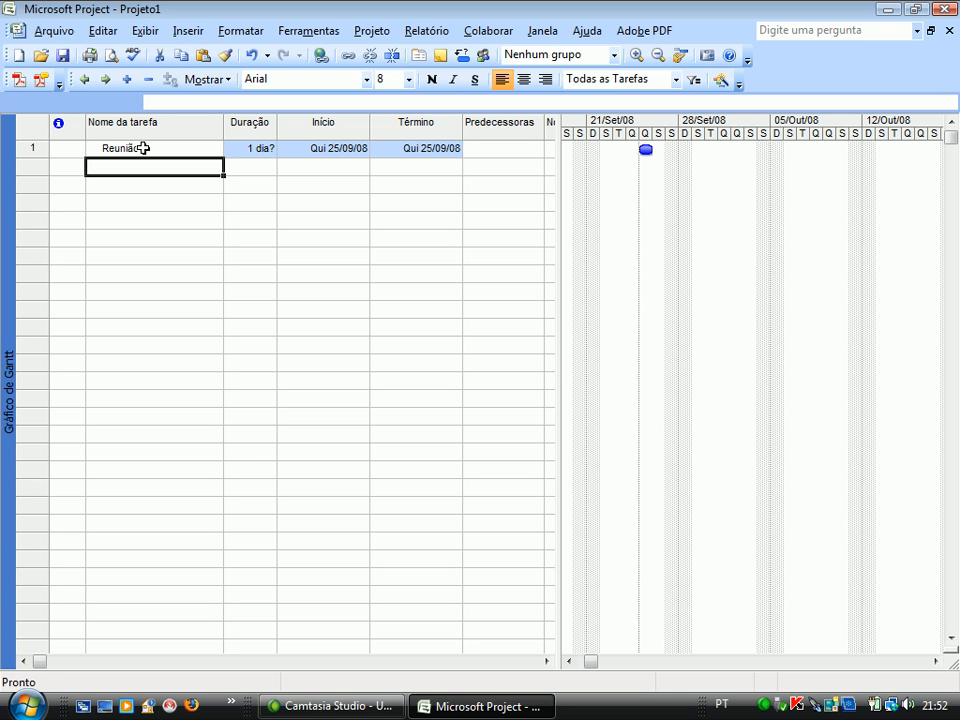
- Add "Definir a Configuração do Equipamento" as the second task and widen the Nome da tarefa column to fit its full name
{"action": "type", "text": "Definir a c"}
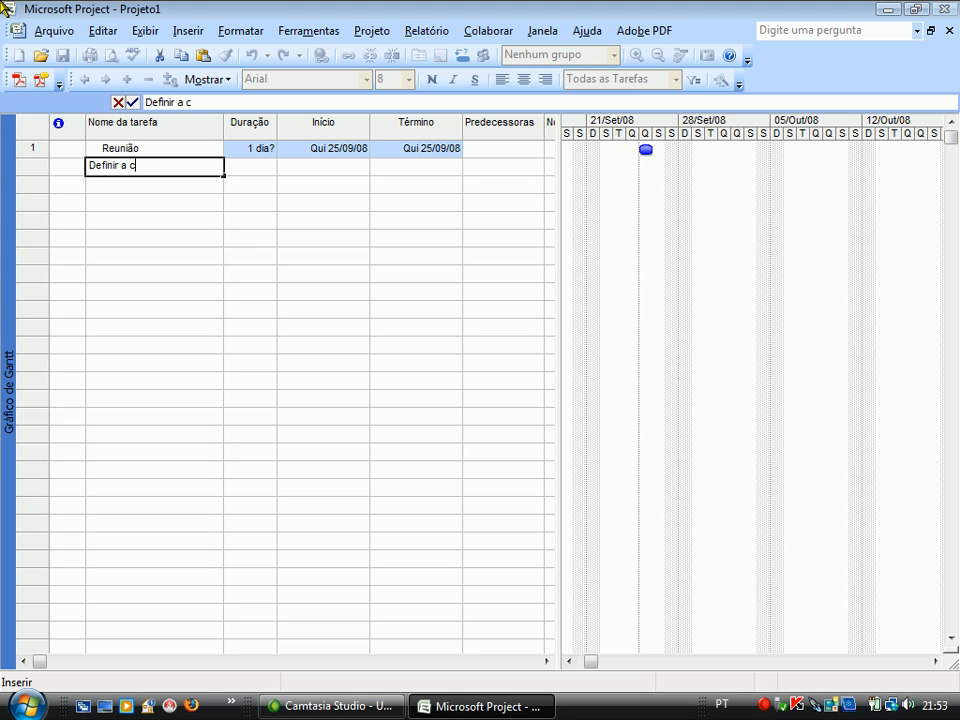
{"action": "type", "text": "cONFIGURA"}
{"action": "key", "text": "BackSpace"}
{"action": "key", "text": "BackSpace"}
{"action": "key", "text": "BackSpace"}
{"action": "key", "text": "BackSpace"}
{"action": "key", "text": "BackSpace"}
{"action": "key", "text": "BackSpace"}
{"action": "key", "text": "BackSpace"}
{"action": "key", "text": "BackSpace"}
{"action": "key", "text": "BackSpace"}
{"action": "type", "text": "Configuração do Equ"}
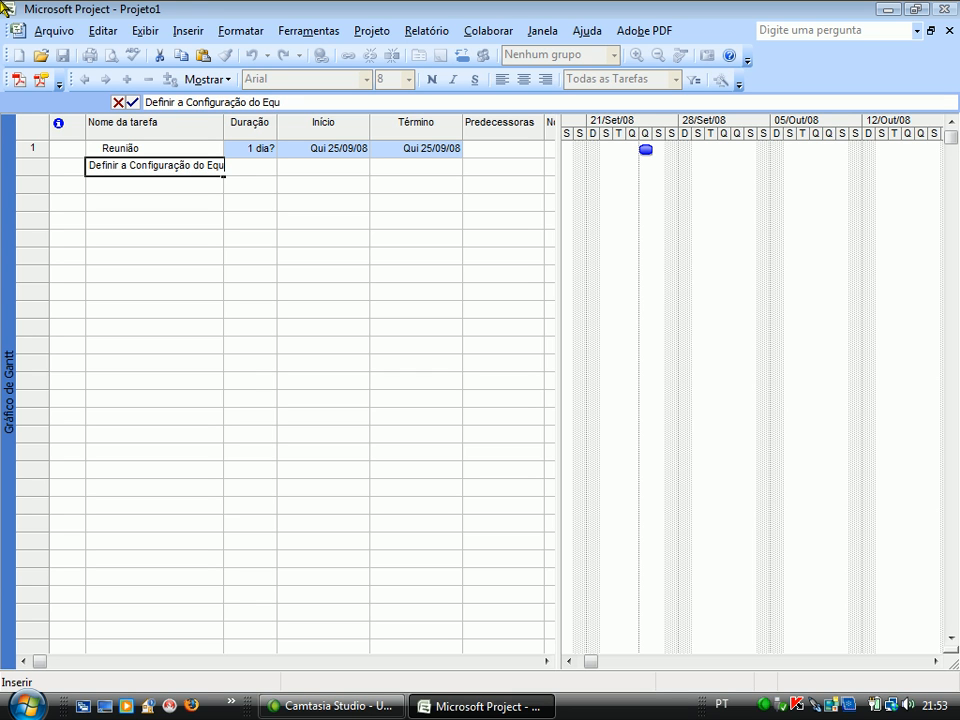
{"action": "type", "text": "ipamento"}
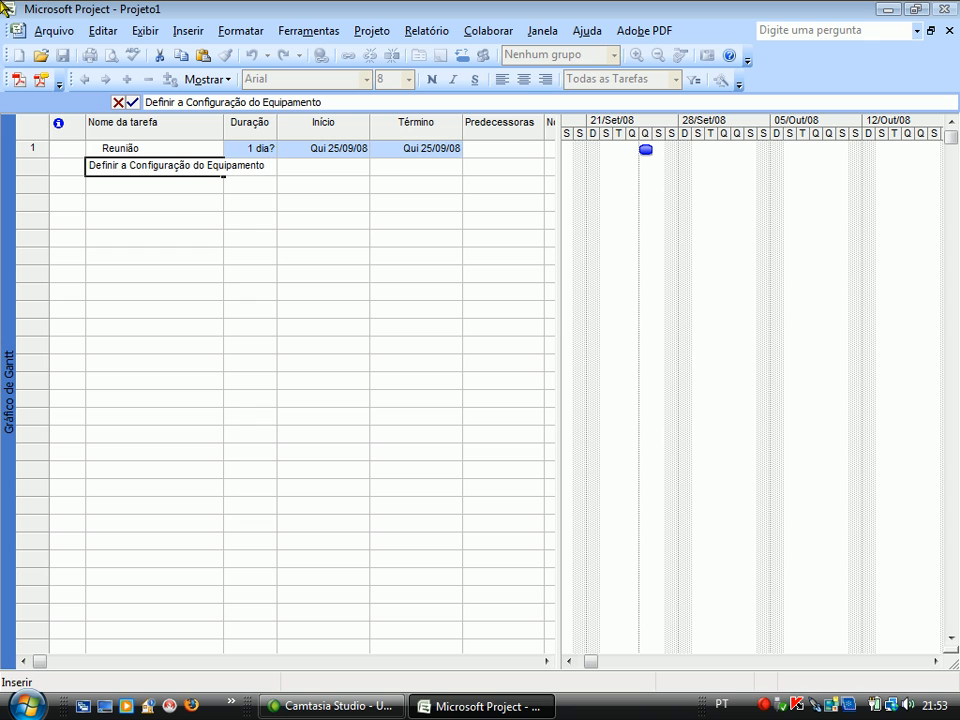
{"action": "key", "text": "Return"}
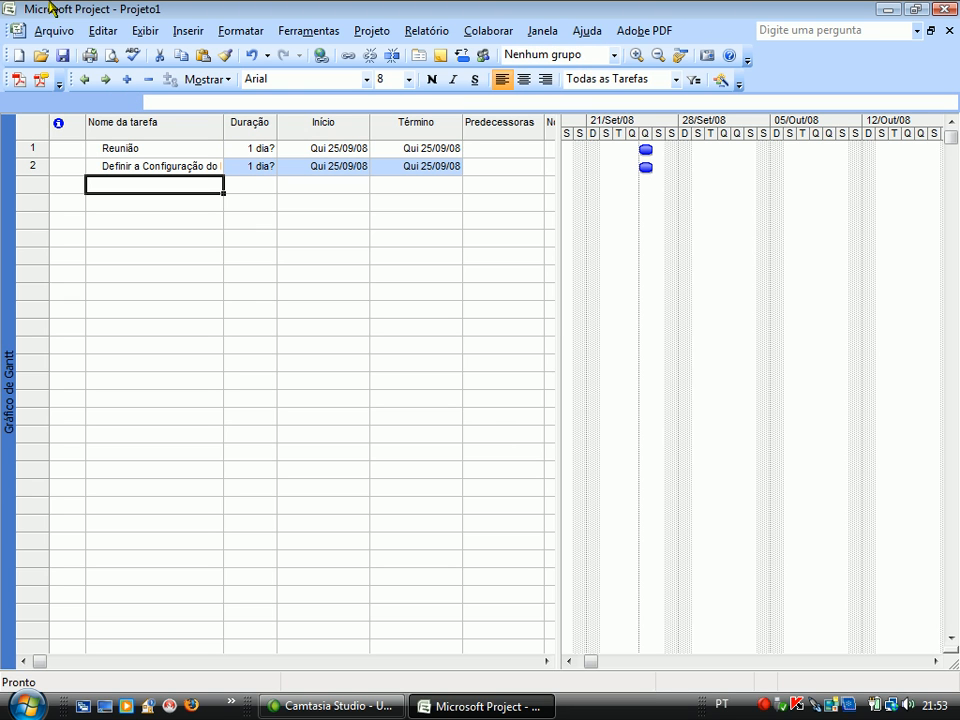
{"action": "left_click_drag", "start_coordinate": [223, 133], "coordinate": [302, 135]}
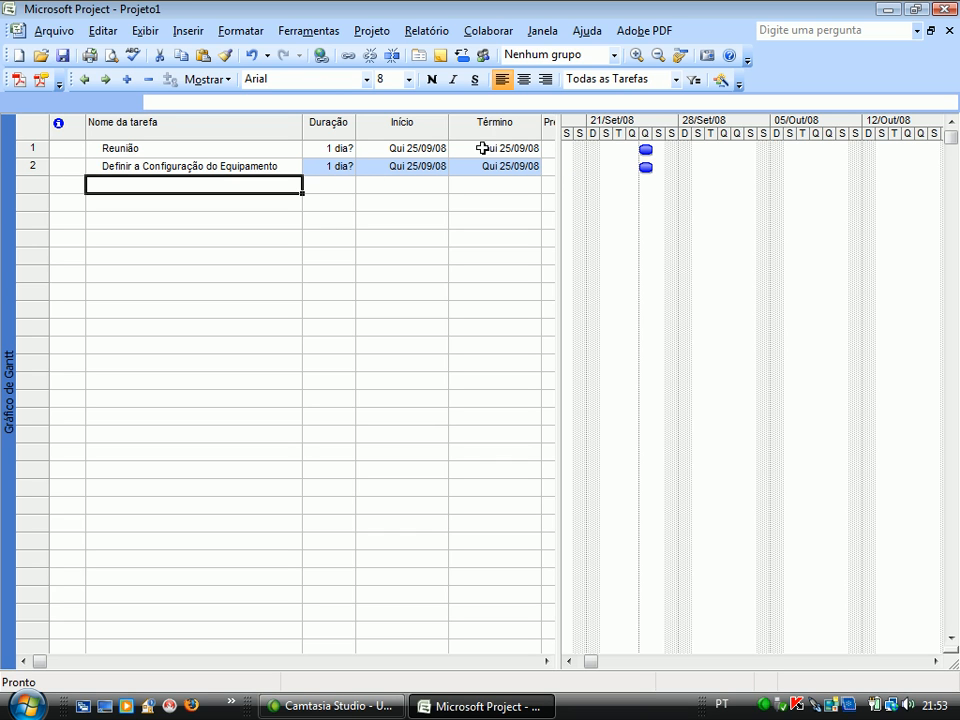
- Add "Ajustar ao Custo/beneficio" as the third task
{"action": "left_click", "coordinate": [154, 149]}
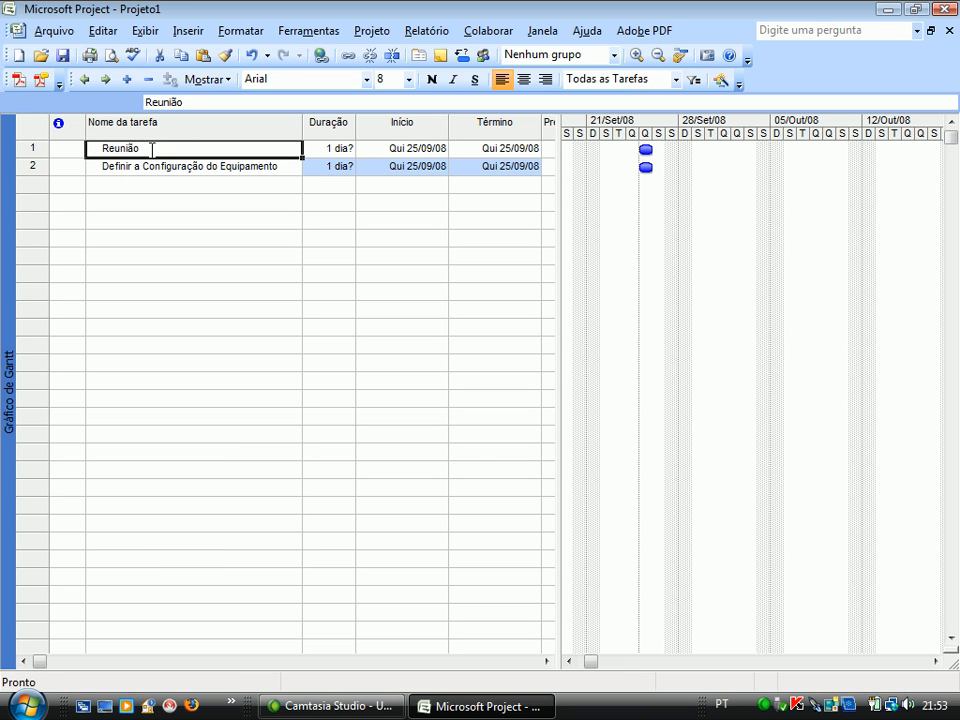
{"action": "left_click", "coordinate": [146, 165]}
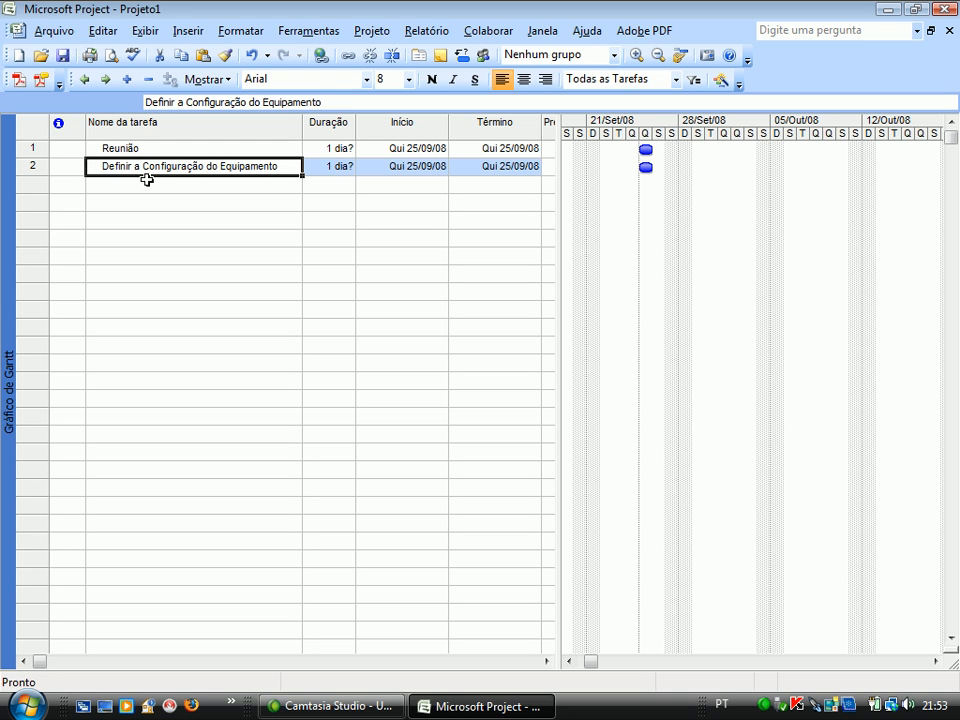
{"action": "left_click", "coordinate": [110, 183]}
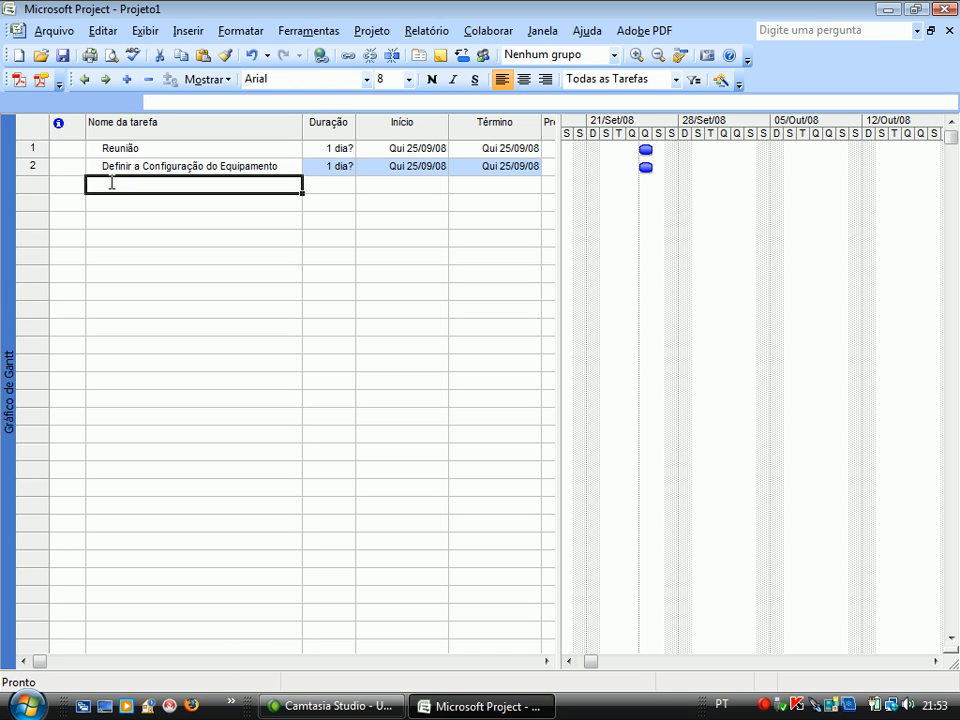
{"action": "type", "text": "Ajust"}
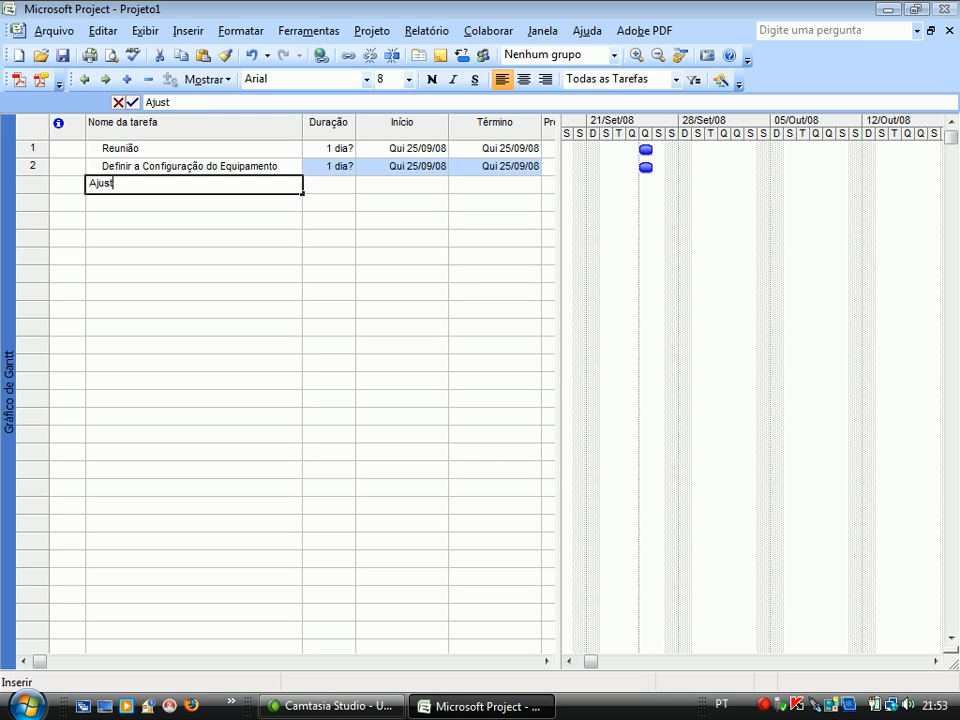
{"action": "type", "text": "ar ao Custo/benefício"}
{"action": "key", "text": "Return"}
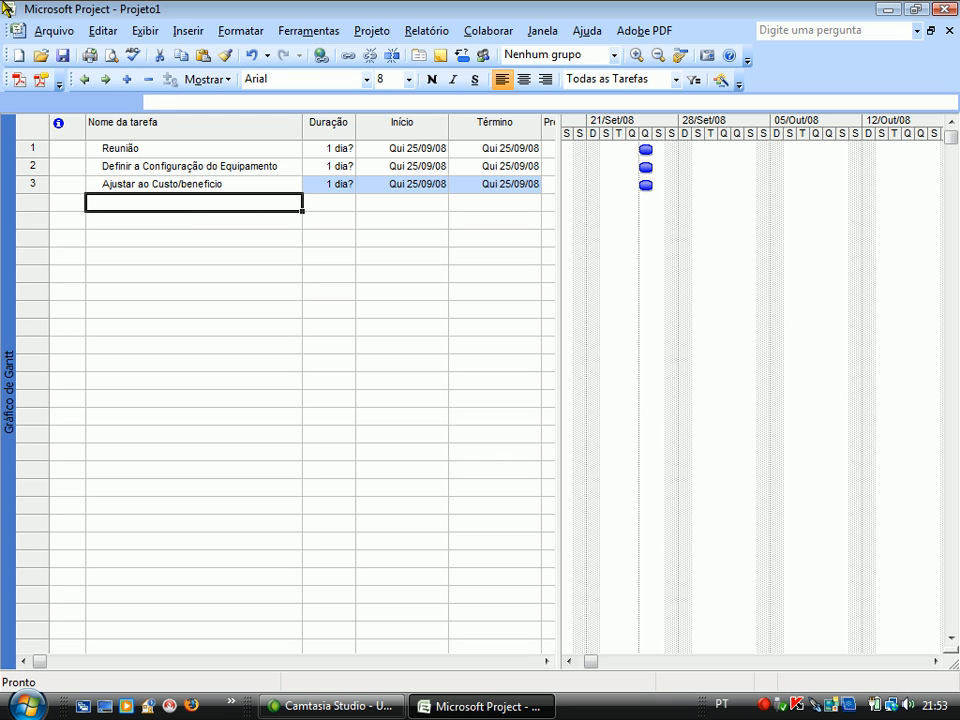
- Edit the third task's name in its task information to read "Ajustar ao Custo / beneficio"
{"action": "double_click", "coordinate": [272, 183]}
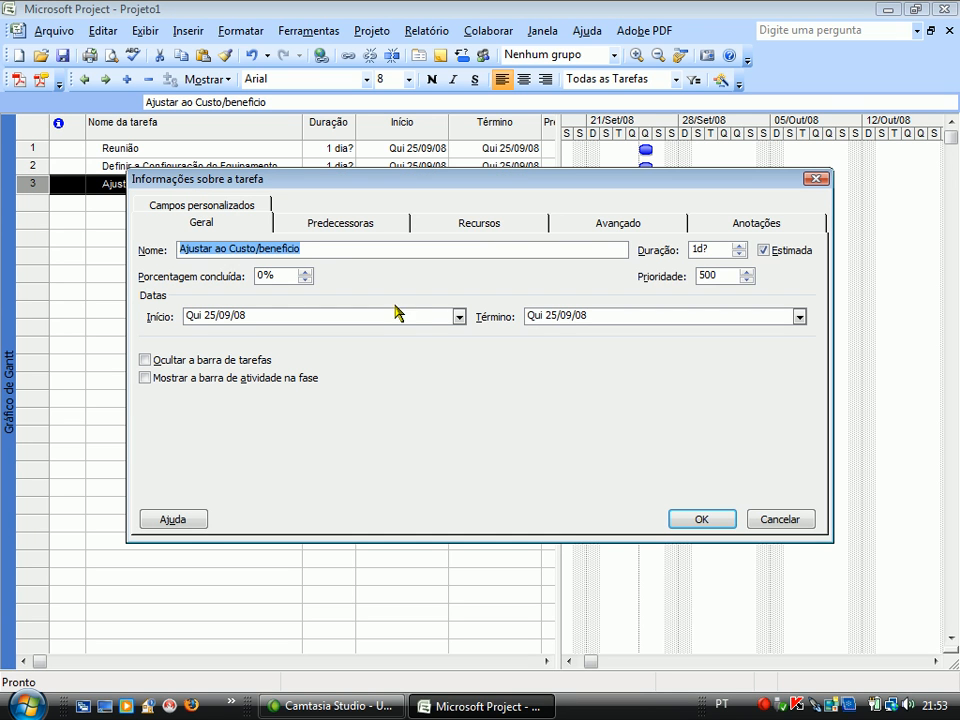
{"action": "left_click", "coordinate": [258, 250]}
{"action": "key", "text": "Right"}
{"action": "left_click", "coordinate": [702, 519]}
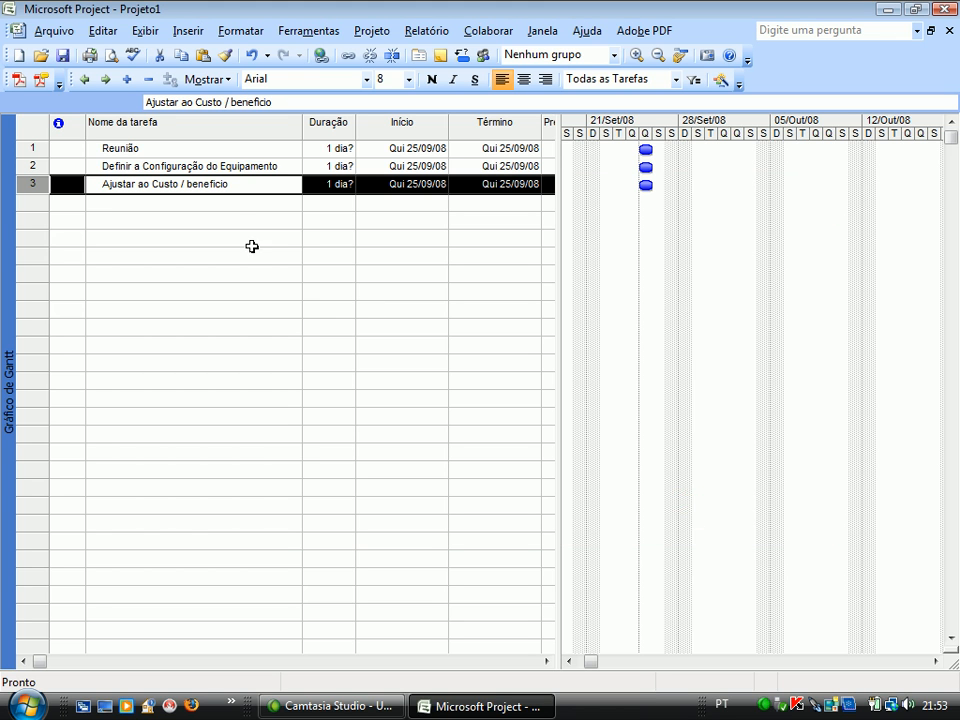
- Run a spelling check on the project's task names
{"action": "left_click", "coordinate": [193, 215]}
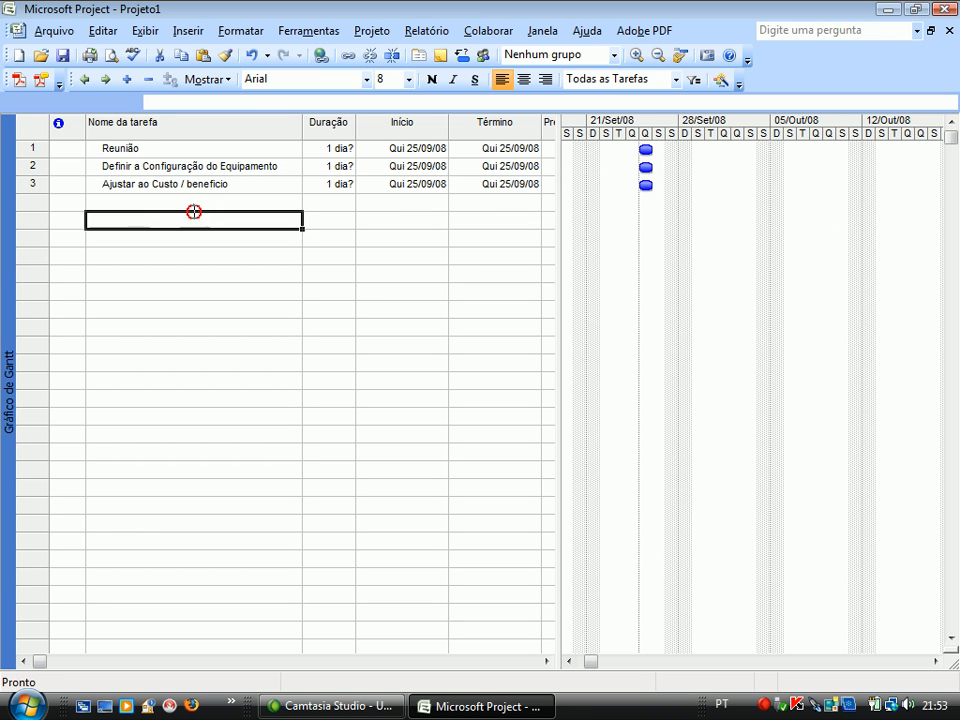
{"action": "left_click", "coordinate": [133, 55]}
{"action": "left_click", "coordinate": [495, 402]}
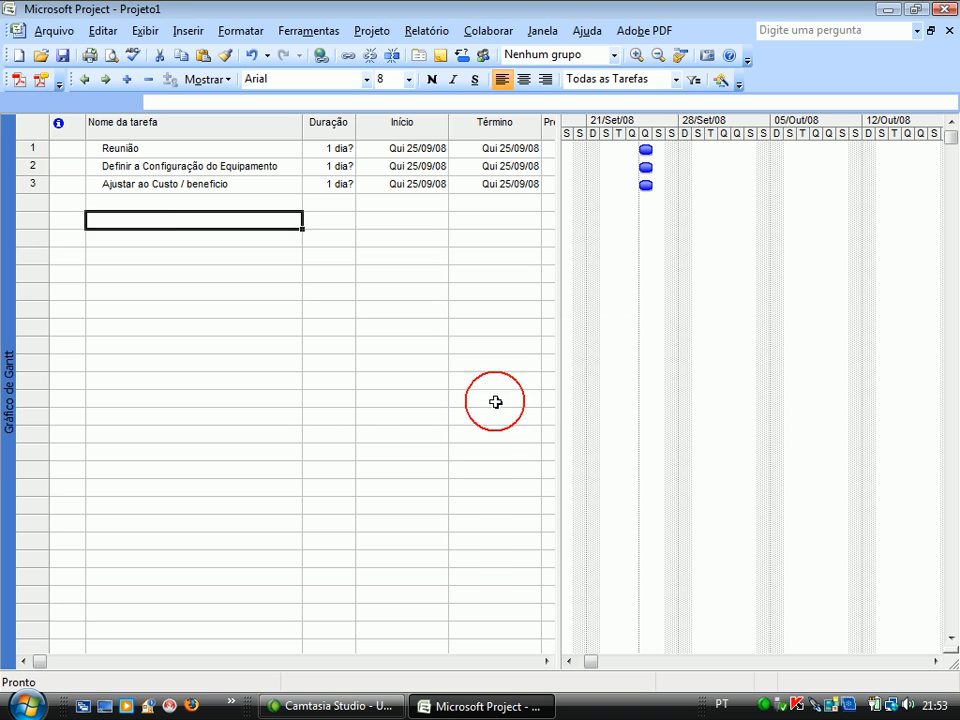
- Add "Cotação junto aos fornecedores" as the fourth task
{"action": "left_click", "coordinate": [150, 203]}
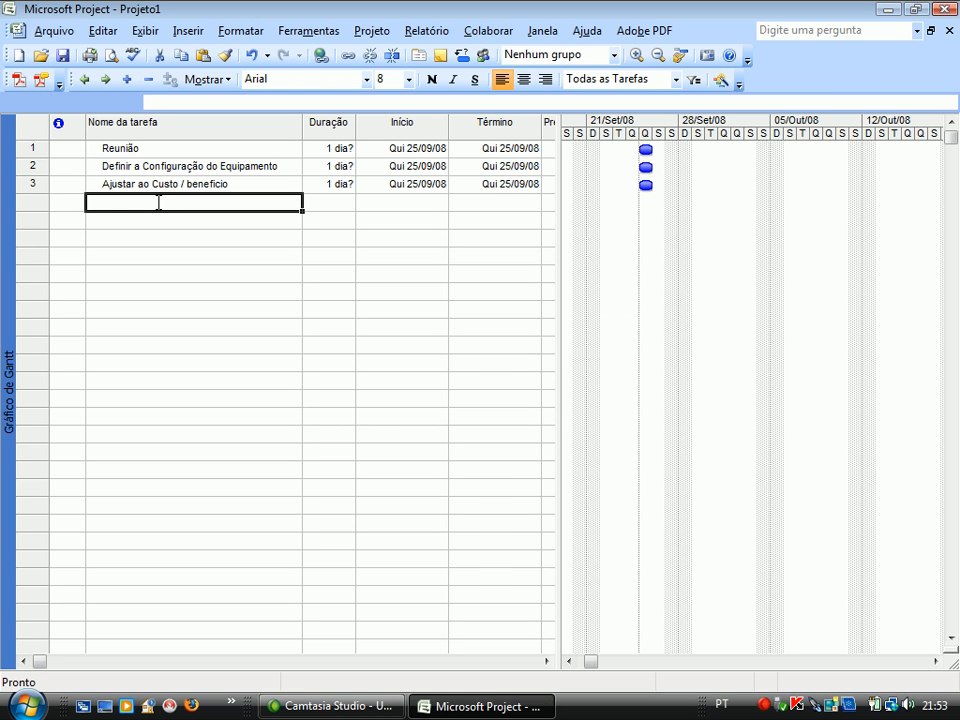
{"action": "type", "text": "Co"}
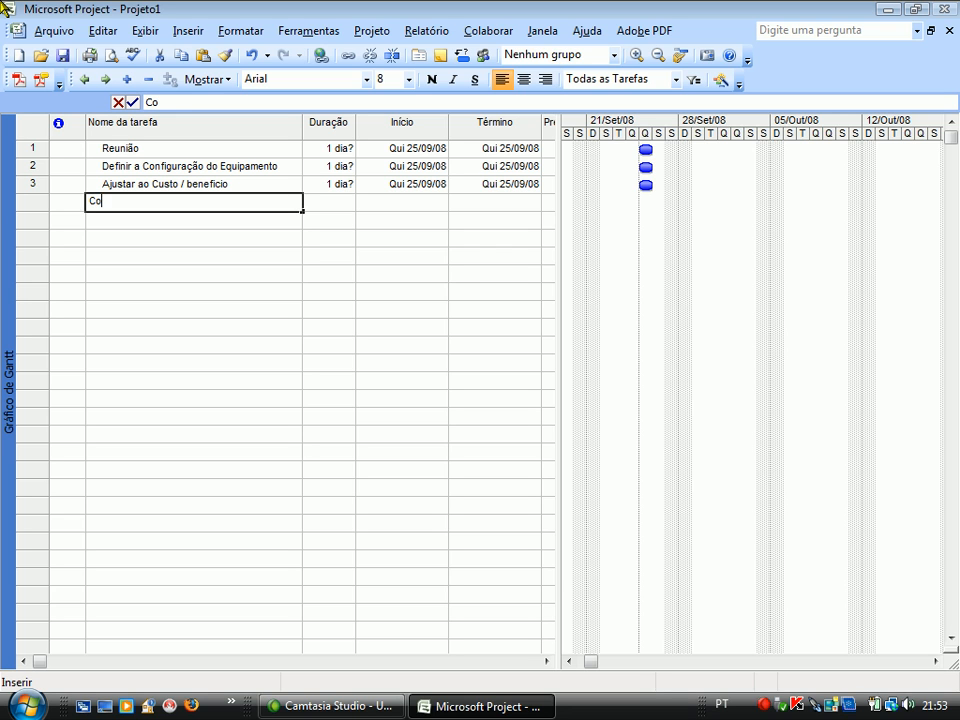
{"action": "type", "text": "tação"}
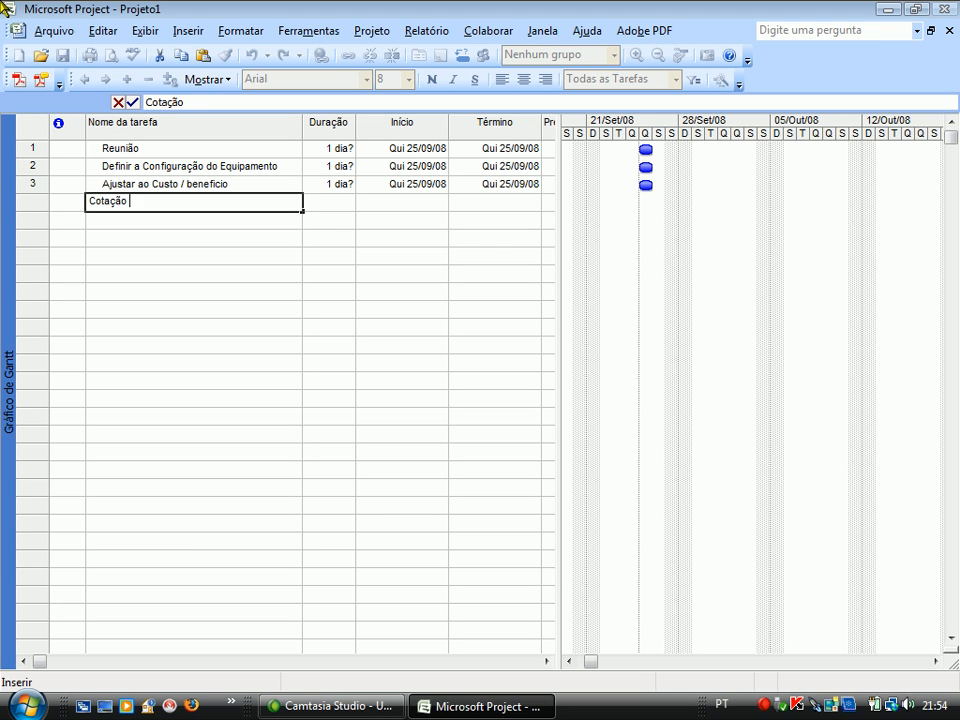
{"action": "type", "text": " junto aos fornecedores"}
{"action": "key", "text": "Return"}
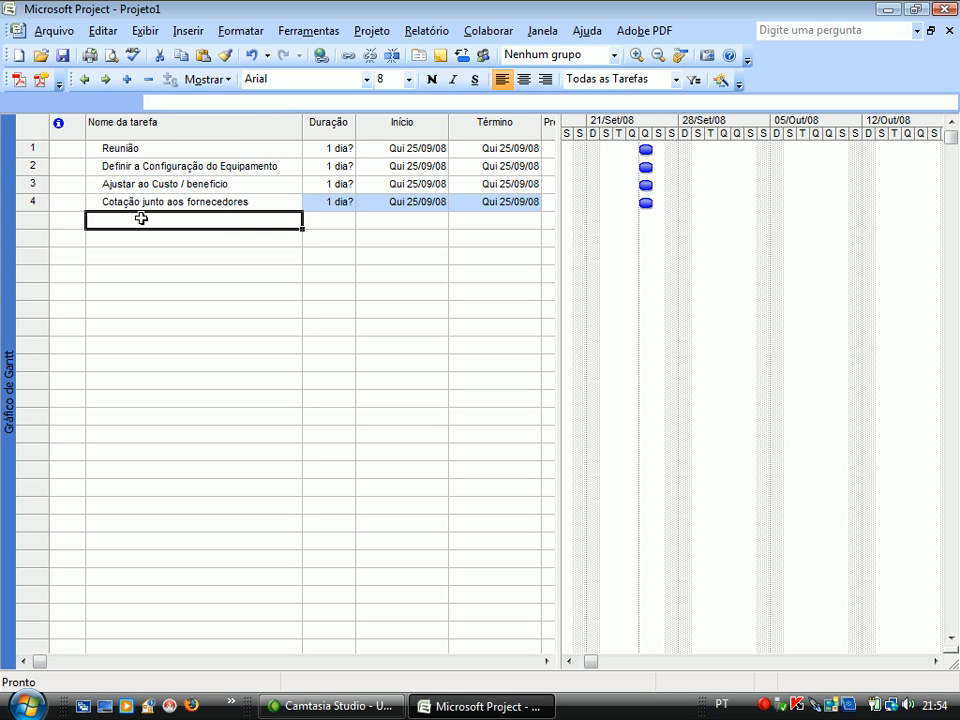
- Add "Definir o Preço do Computador" as the fifth task
{"action": "type", "text": "Definir o Preço do Com"}
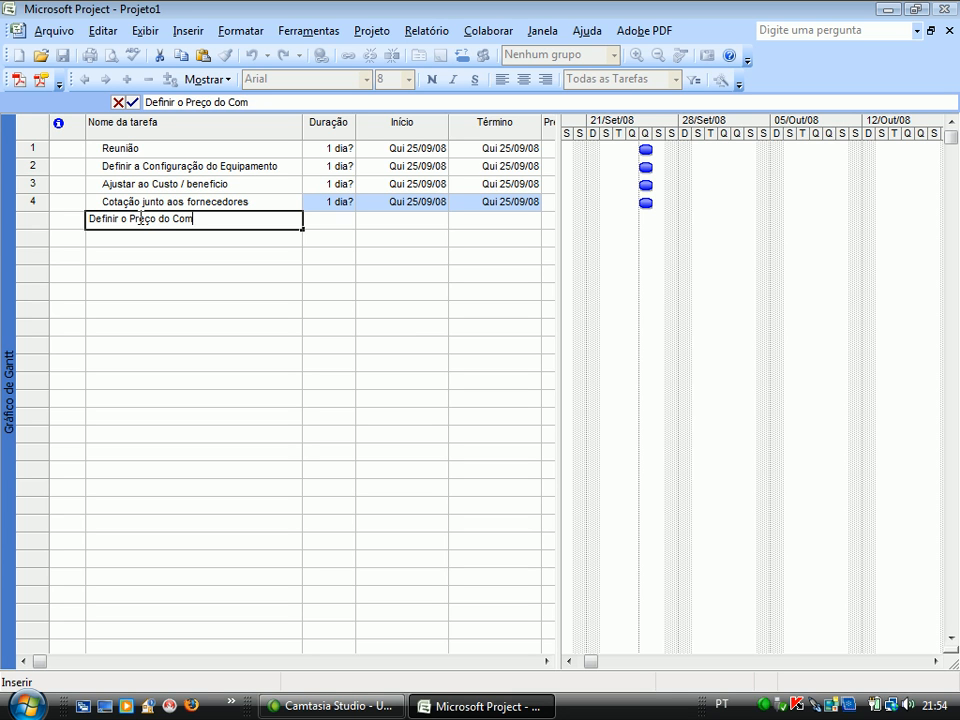
{"action": "type", "text": "putador"}
{"action": "key", "text": "Return"}
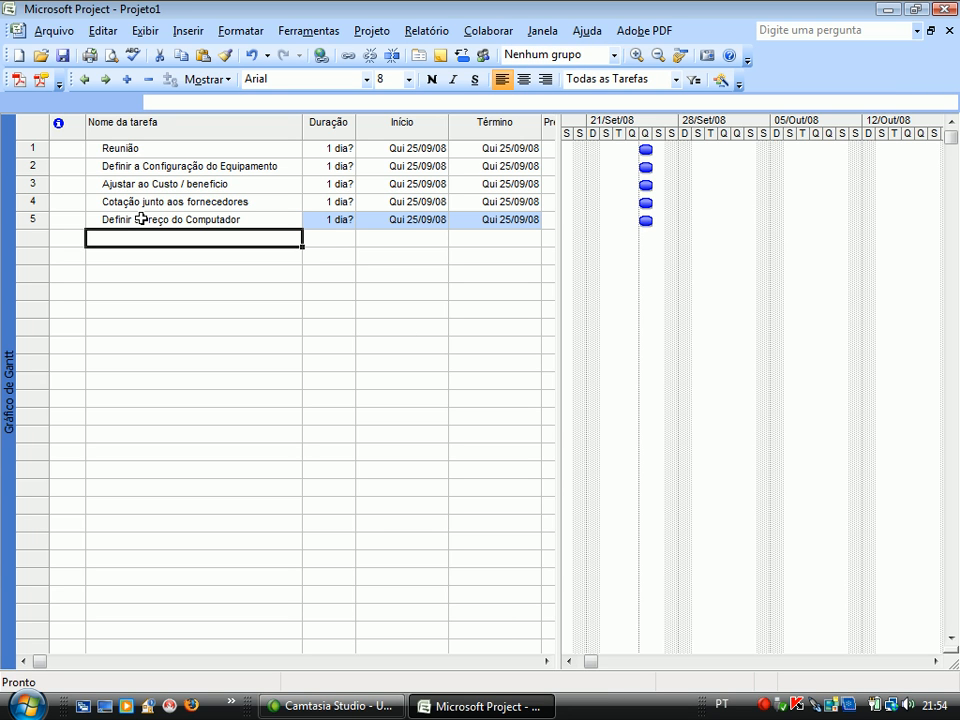
- Add "Elaborar a Proposta de Venda" as the sixth task and "Proposta Aceita?" as the seventh task
{"action": "type", "text": "Elaborar a P"}
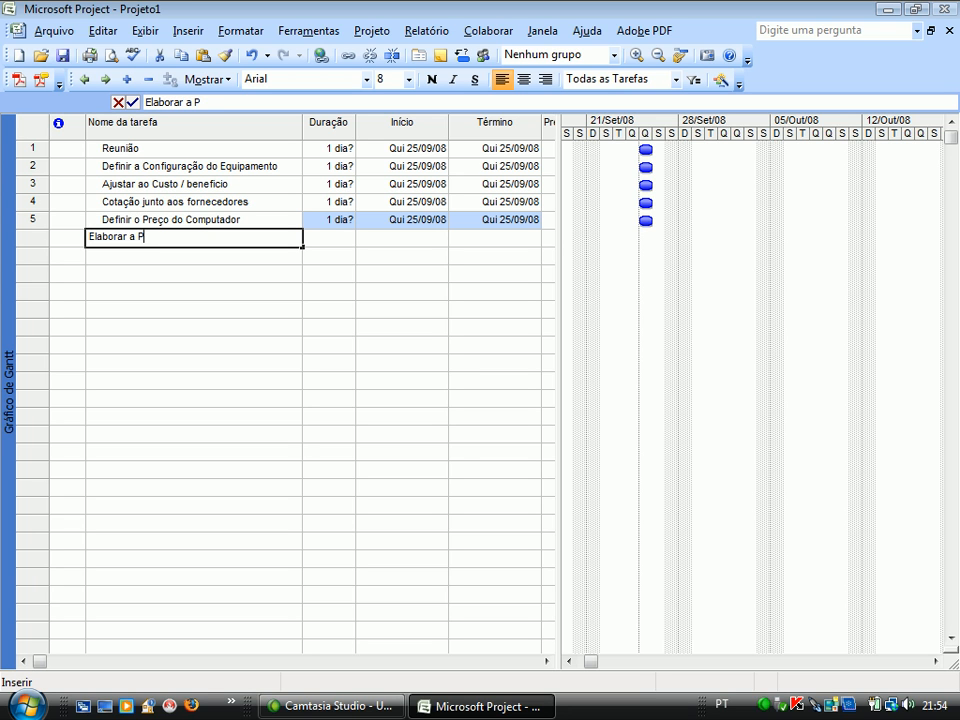
{"action": "type", "text": "ropost"}
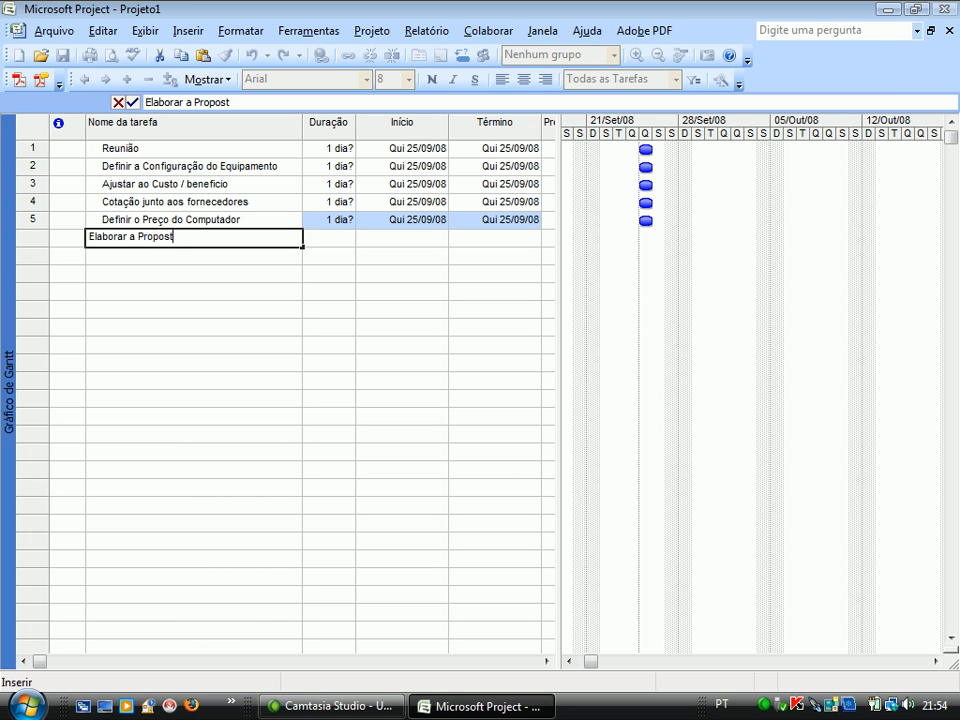
{"action": "type", "text": "a de Venda"}
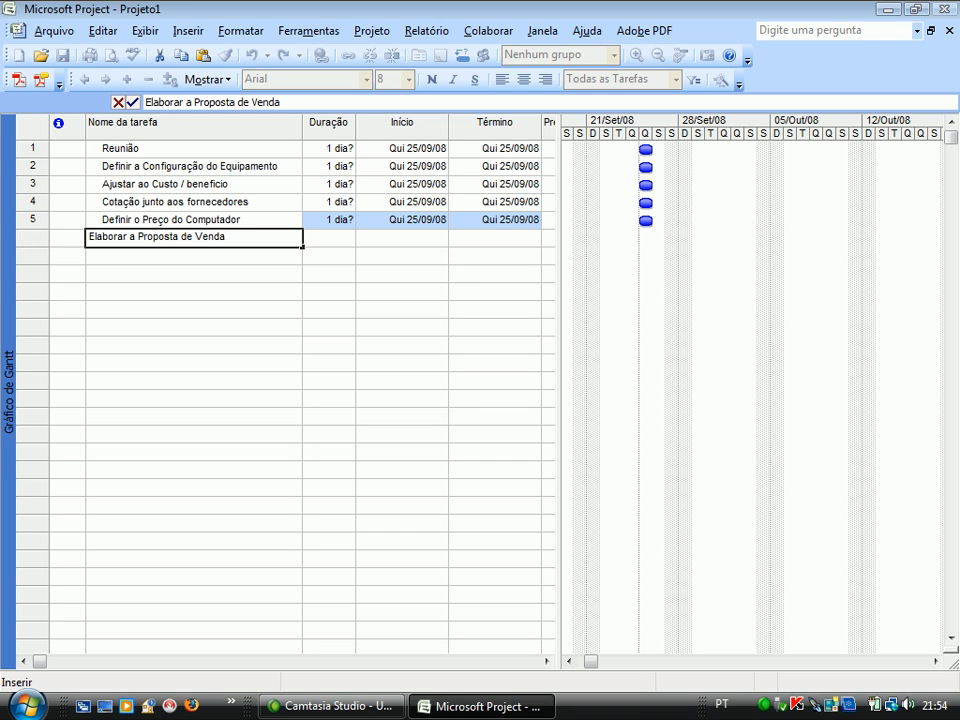
{"action": "key", "text": "Return"}
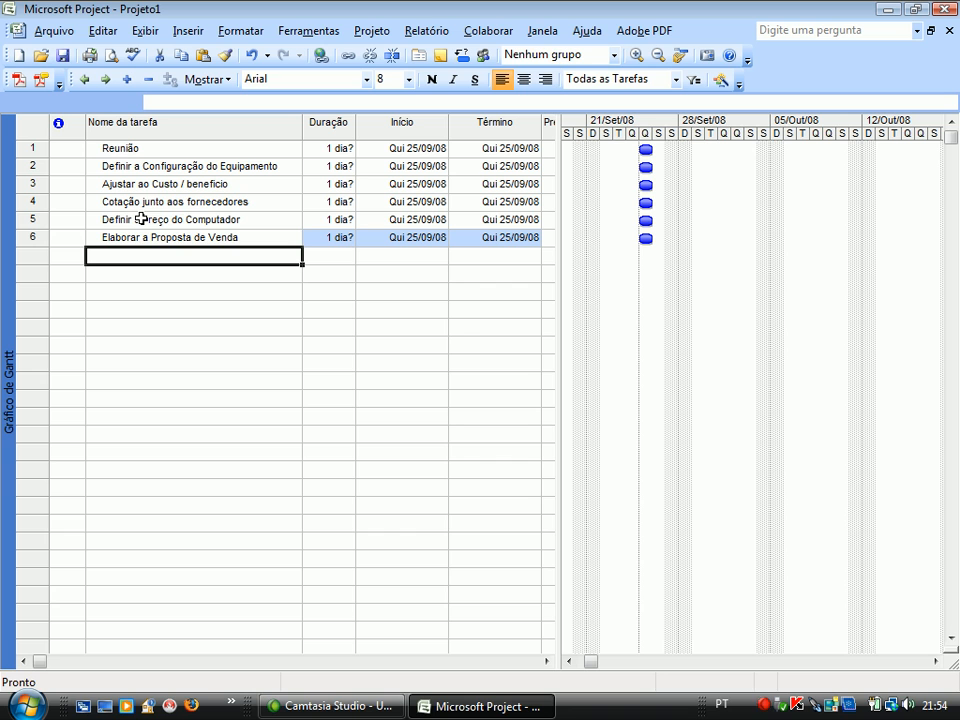
{"action": "type", "text": "Proposta Aceita?"}
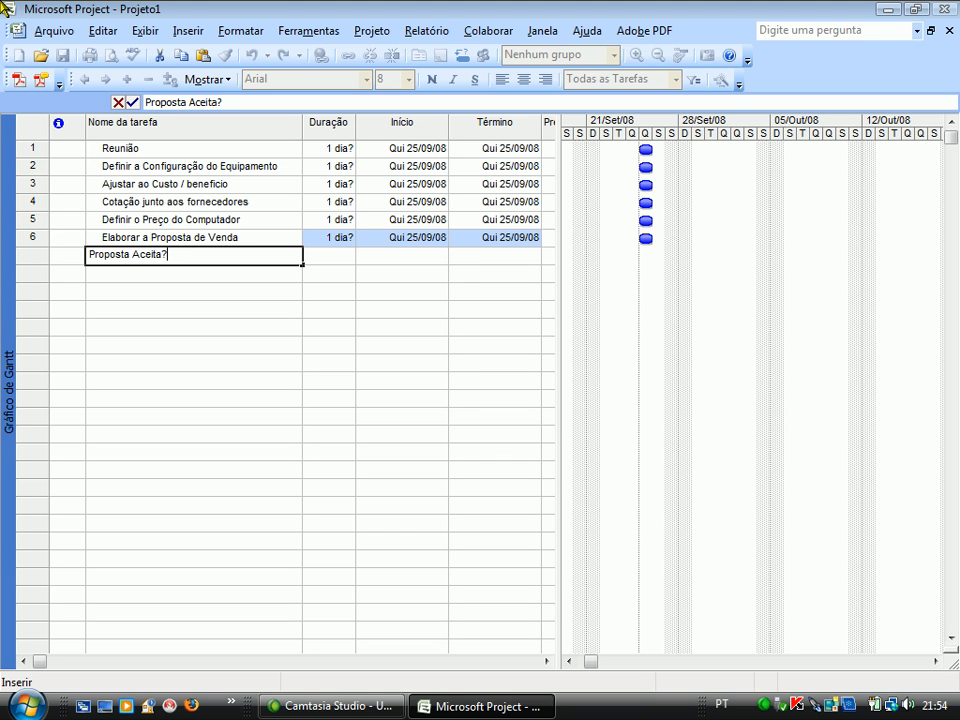
{"action": "key", "text": "Return"}
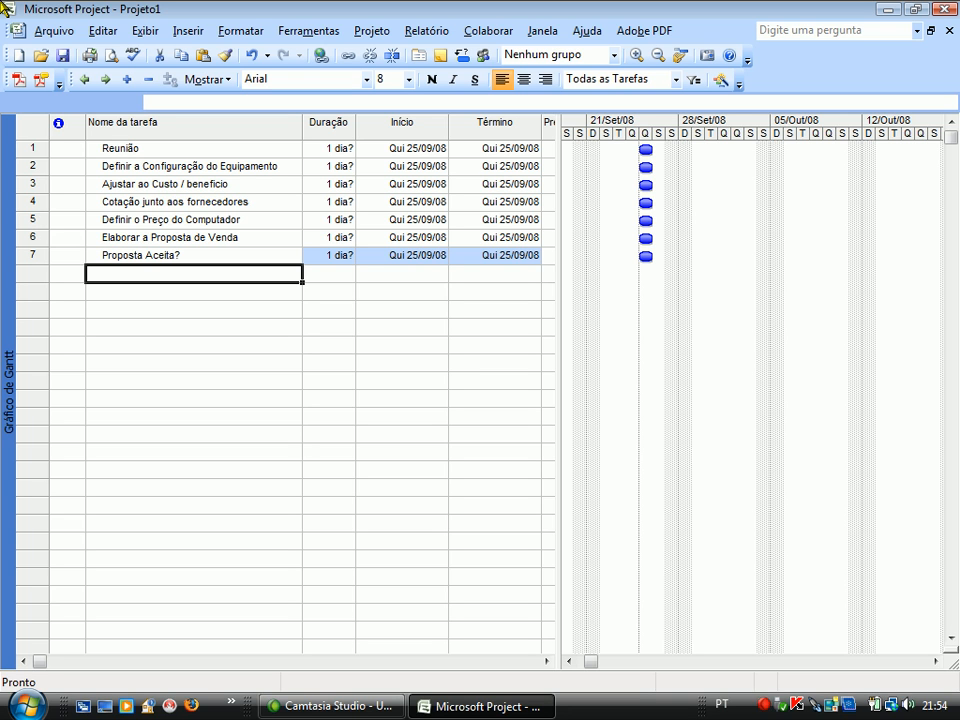
{"action": "left_click", "coordinate": [132, 166]}
{"action": "left_click", "coordinate": [106, 185]}
{"action": "left_click", "coordinate": [102, 202]}
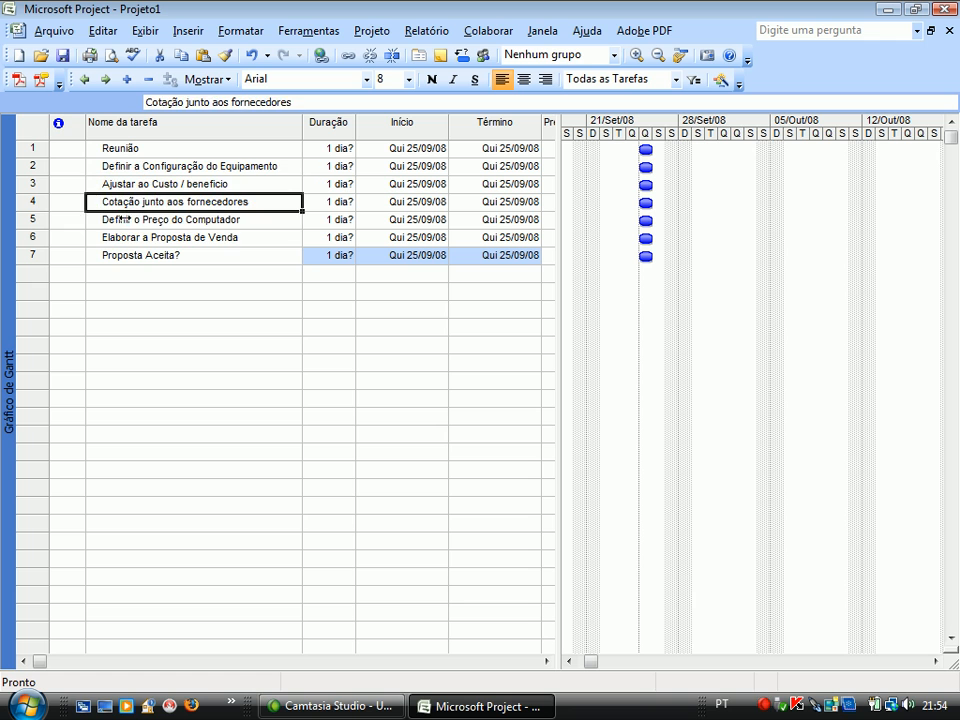
{"action": "left_click", "coordinate": [116, 220]}
{"action": "left_click", "coordinate": [127, 237]}
{"action": "left_click", "coordinate": [125, 256]}
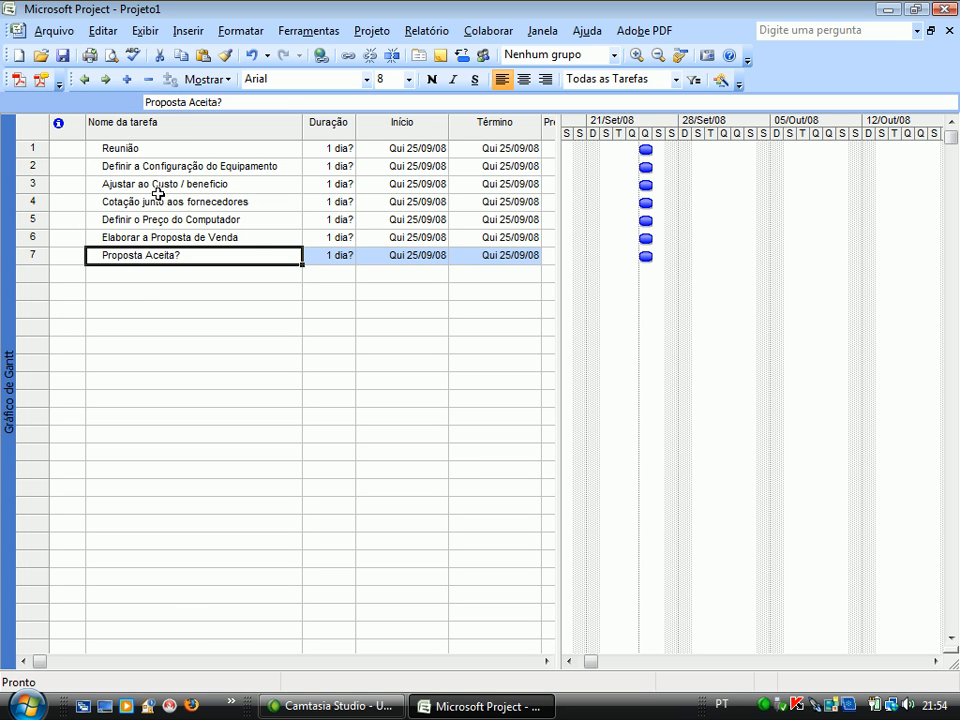
- Add "Comprar os Equipamentos / Peças" as the eighth task in the task list
{"action": "left_click", "coordinate": [135, 272]}
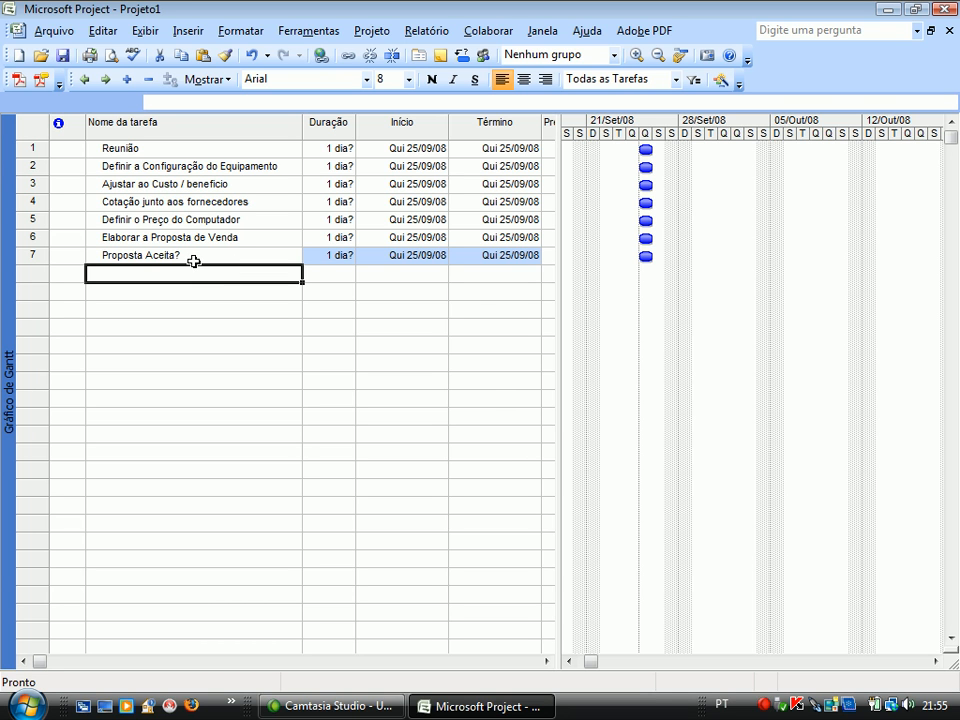
{"action": "type", "text": "Comparar"}
{"action": "key", "text": "BackSpace"}
{"action": "key", "text": "BackSpace"}
{"action": "key", "text": "BackSpace"}
{"action": "key", "text": "BackSpace"}
{"action": "key", "text": "BackSpace"}
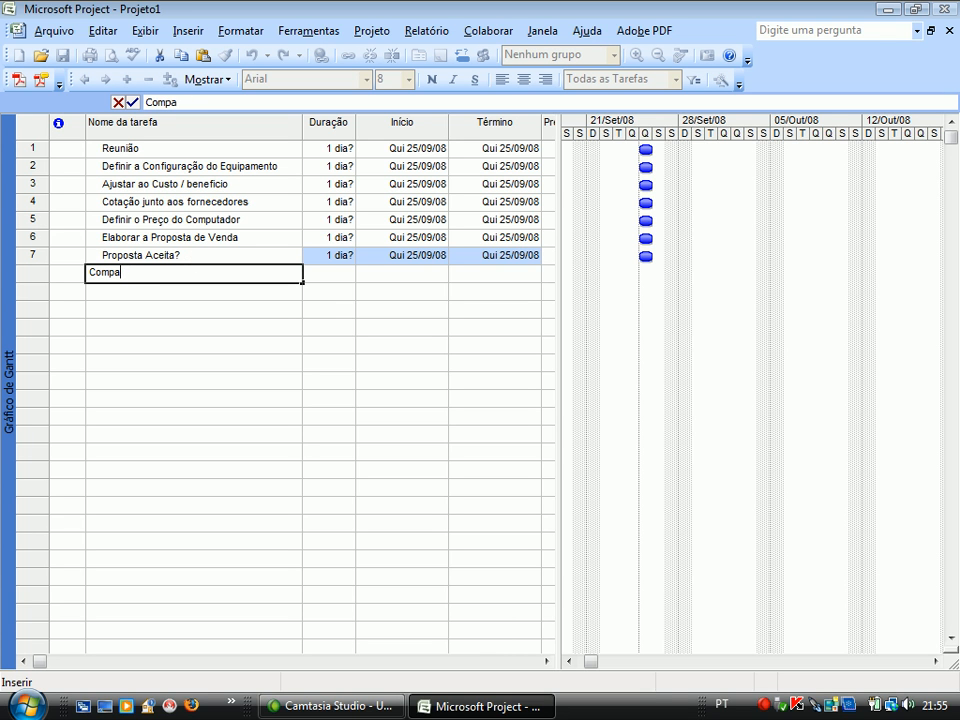
{"action": "type", "text": "prar os Equi"}
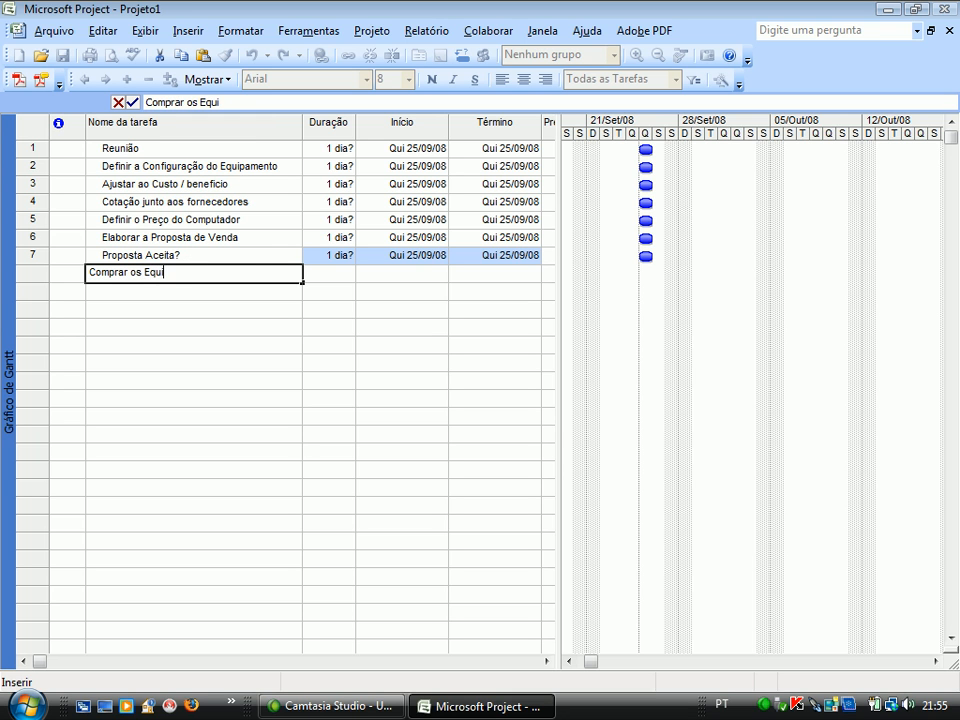
{"action": "type", "text": "pamentos / Peças"}
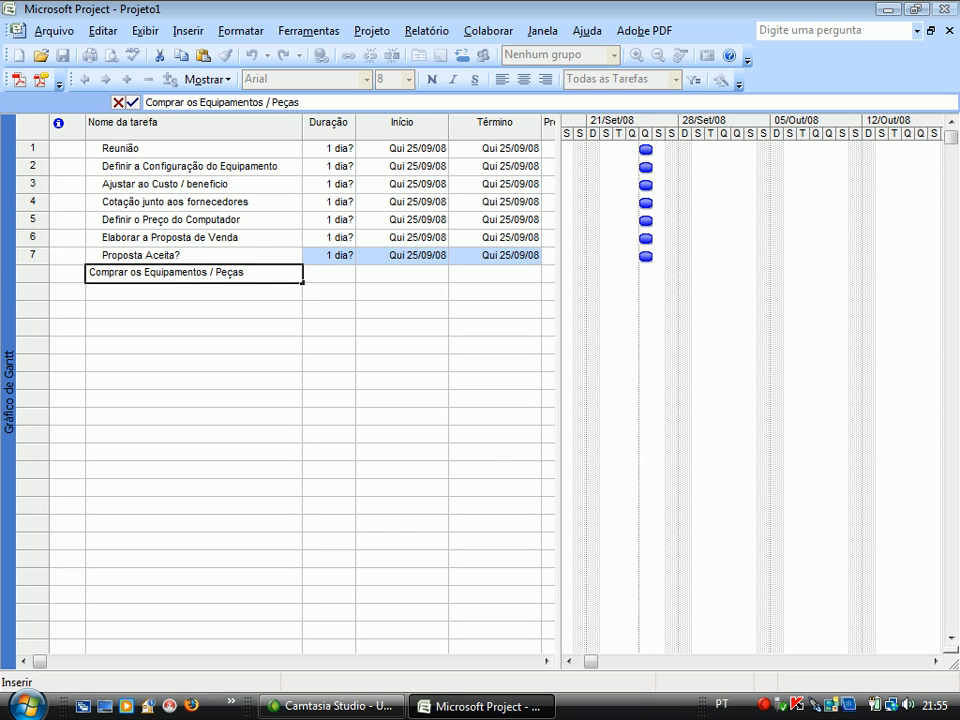
{"action": "key", "text": "Return"}
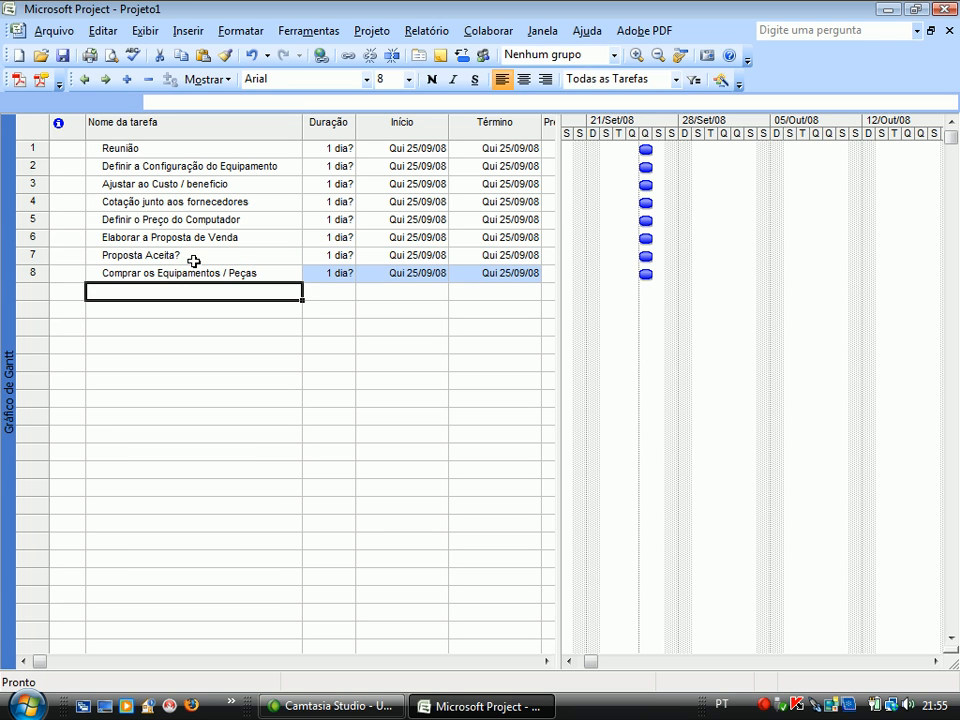
- Add "Montar o Computador" as the ninth task in the task list
{"action": "type", "text": "M"}
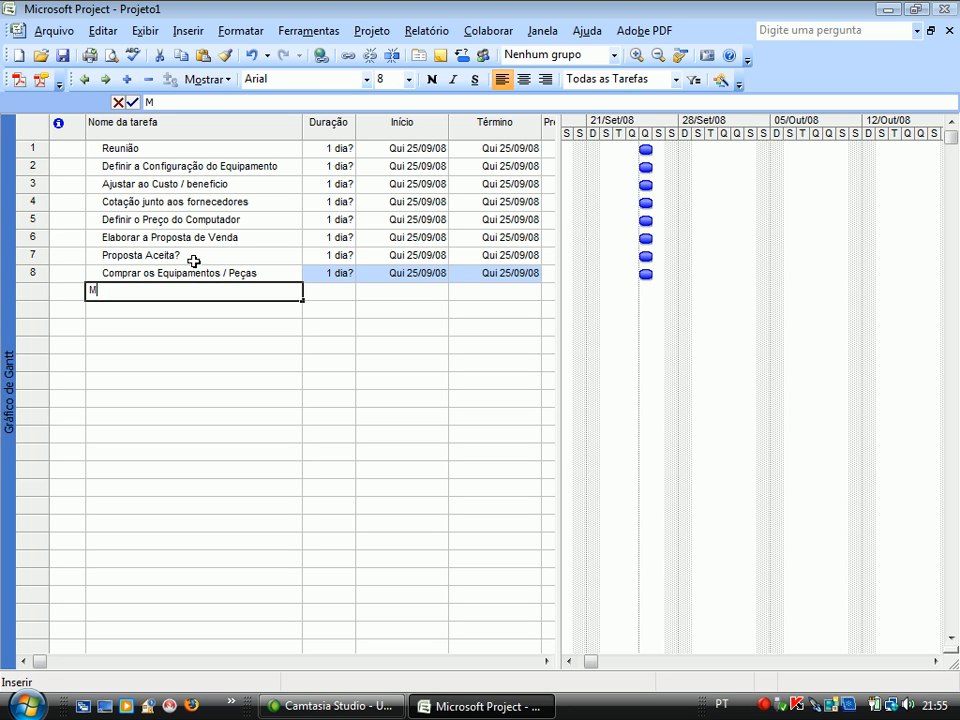
{"action": "type", "text": "ontar o "}
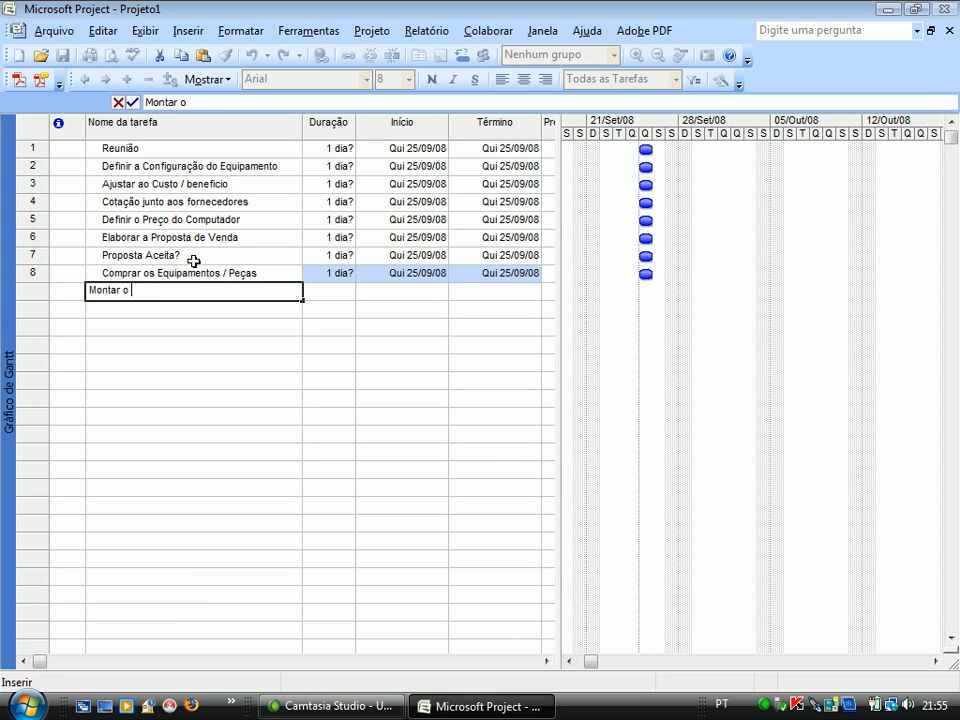
{"action": "type", "text": "Computador"}
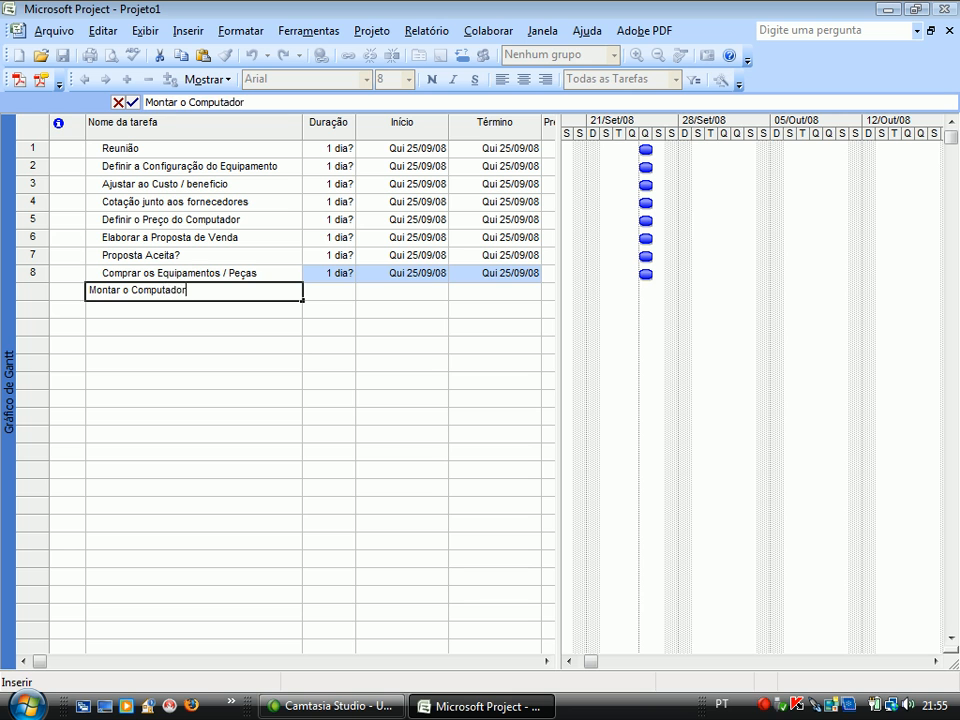
{"action": "key", "text": "Return"}
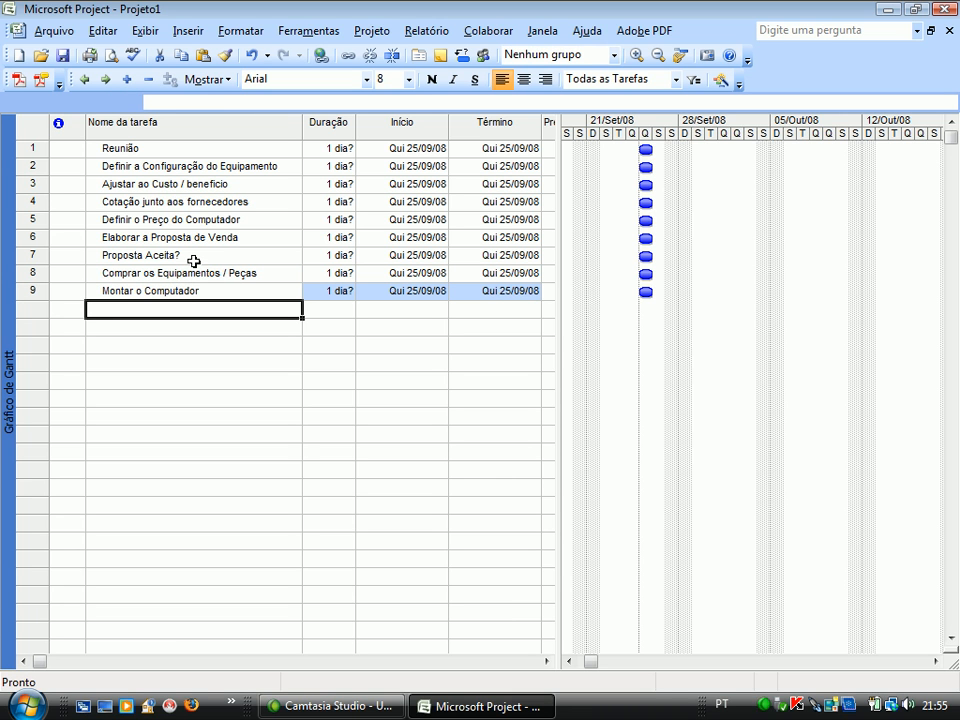
- Add "Configuar o SETUP" as the tenth task in the task list
{"action": "type", "text": "Conf"}
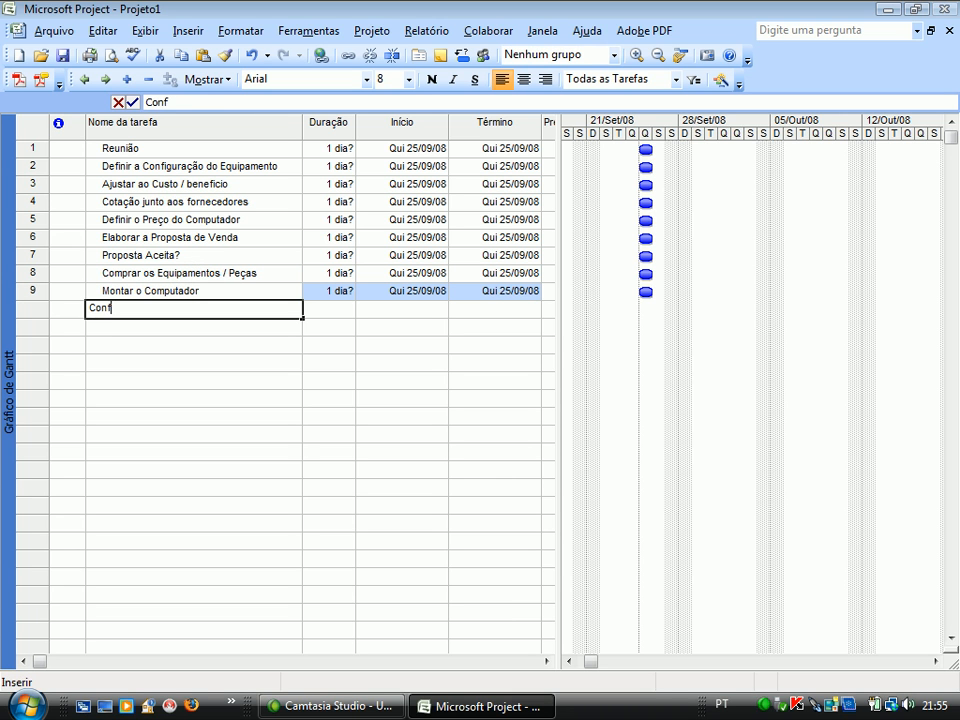
{"action": "type", "text": "iguara"}
{"action": "key", "text": "BackSpace"}
{"action": "type", "text": "o SETUP"}
{"action": "key", "text": "Return"}
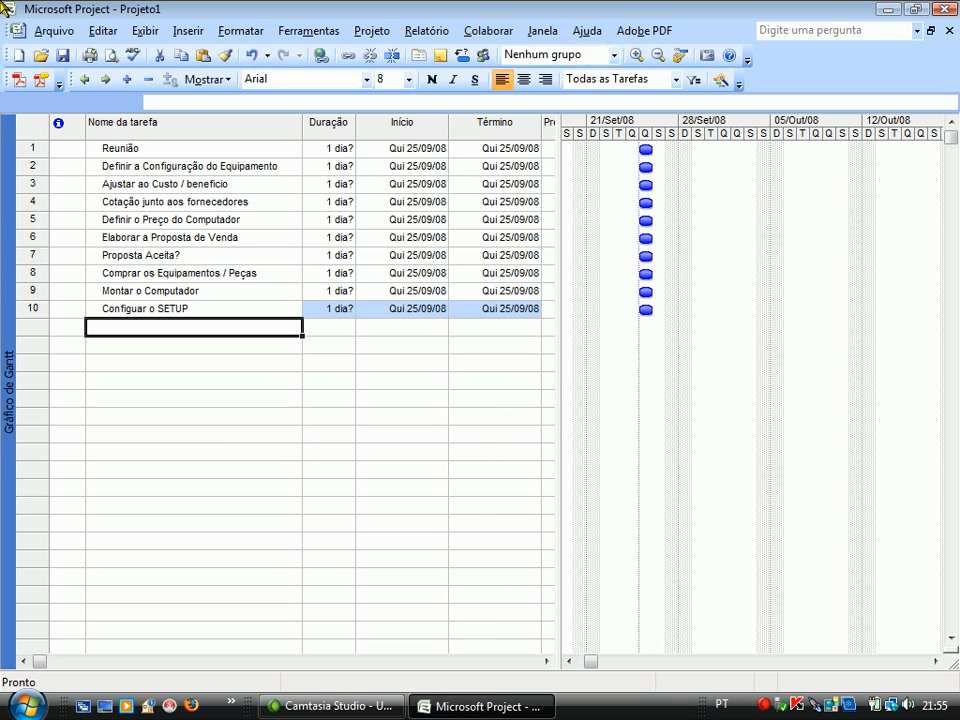
- Add "Instalar o Sistema Operacional" as the eleventh task in the task list
{"action": "type", "text": "INS"}
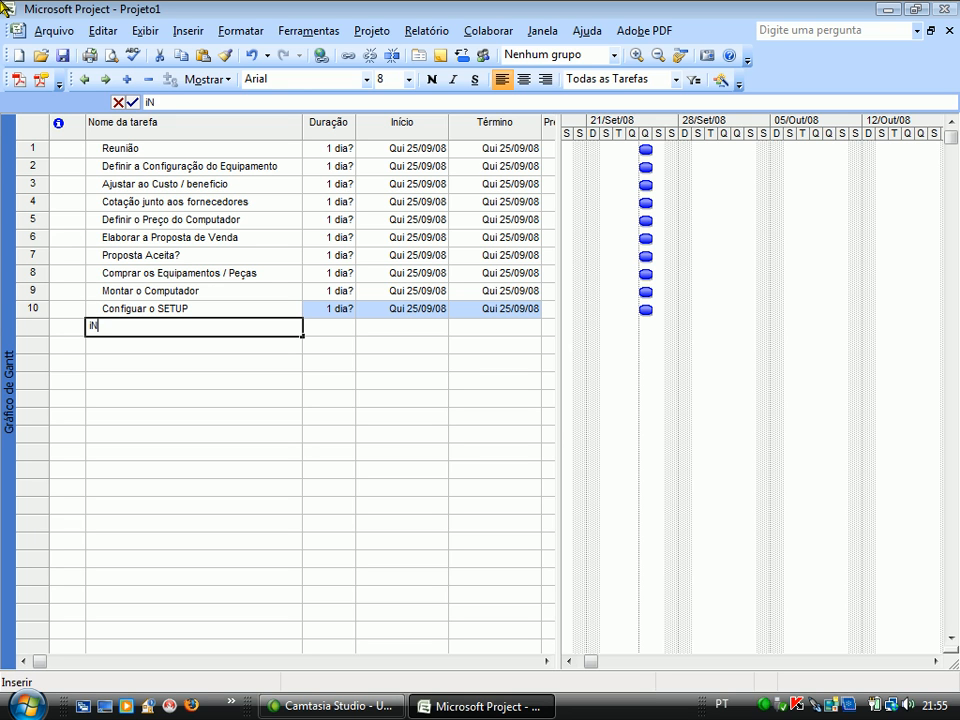
{"action": "key", "text": "BackSpace"}
{"action": "key", "text": "BackSpace"}
{"action": "key", "text": "BackSpace"}
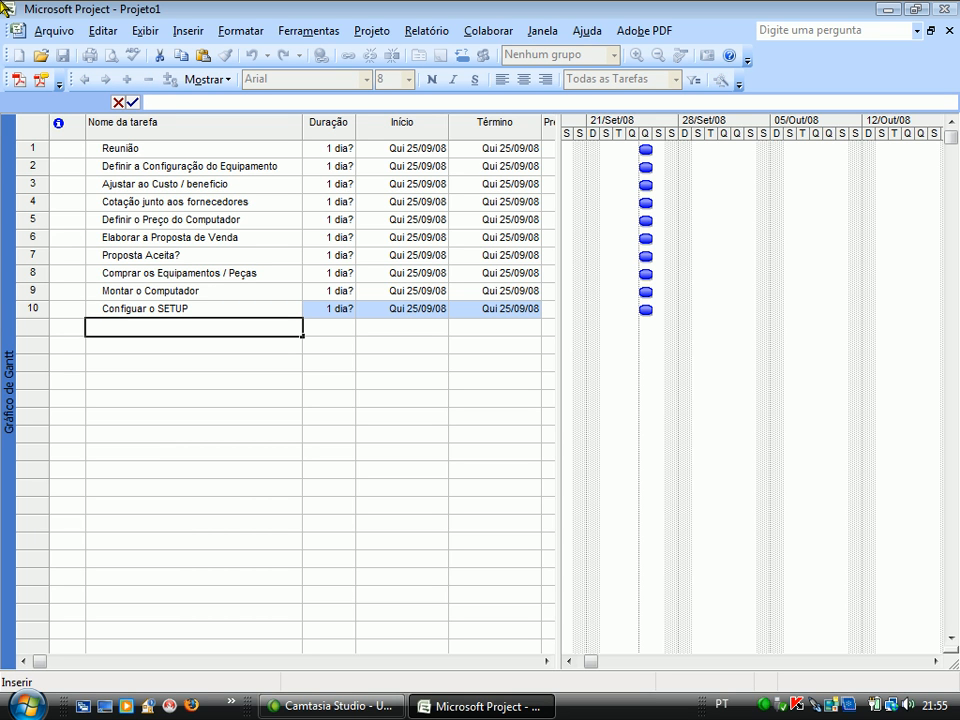
{"action": "type", "text": "Instalar o Sist"}
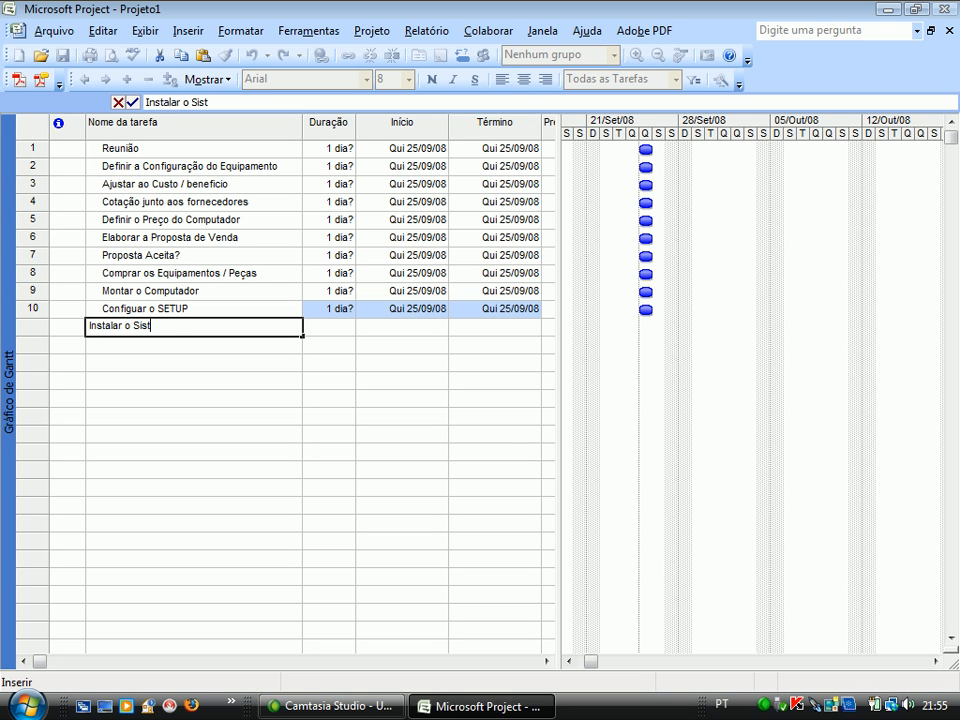
{"action": "type", "text": "ema Operac"}
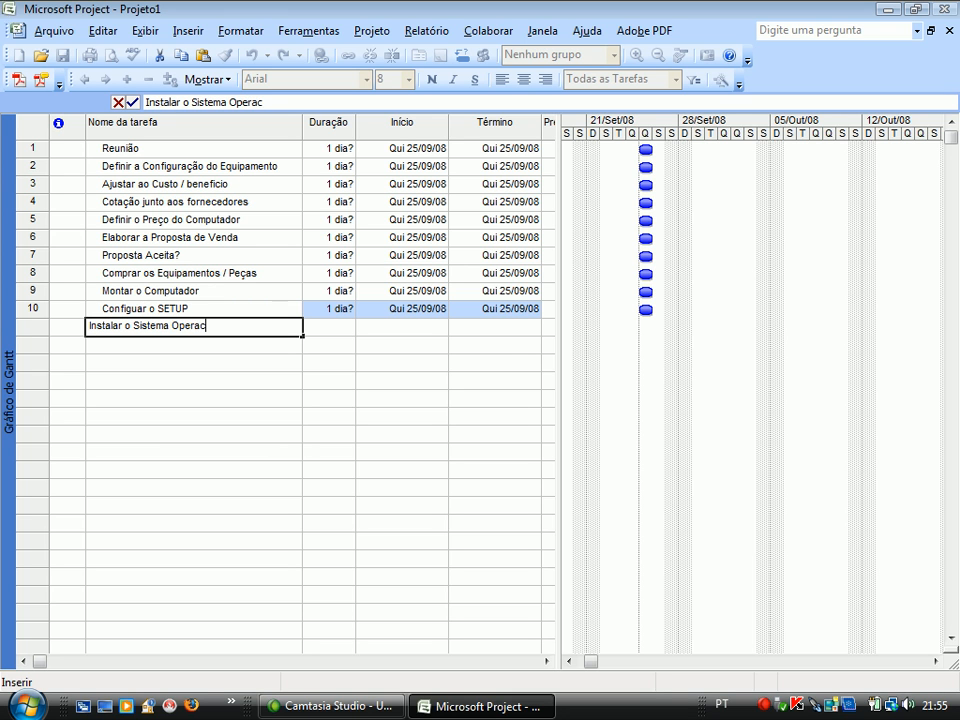
{"action": "type", "text": "ional"}
{"action": "key", "text": "Return"}
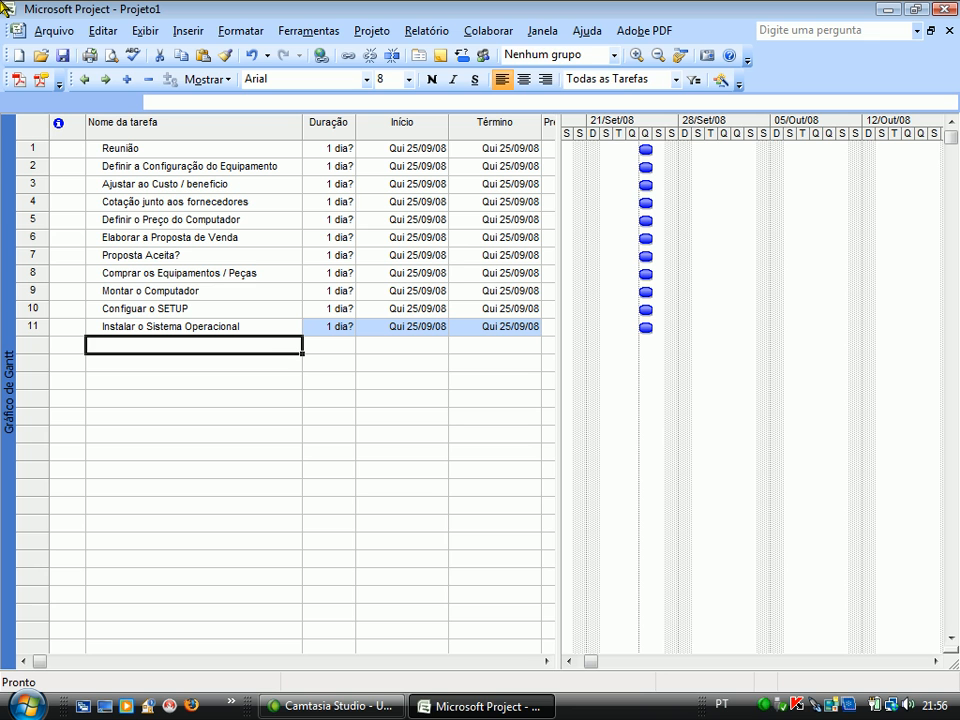
- Start a twelfth task named "In" and extend the eleventh task's name to "Instalar o Sistema Operacional \ Aplicativos" in its task information
{"action": "type", "text": "In"}
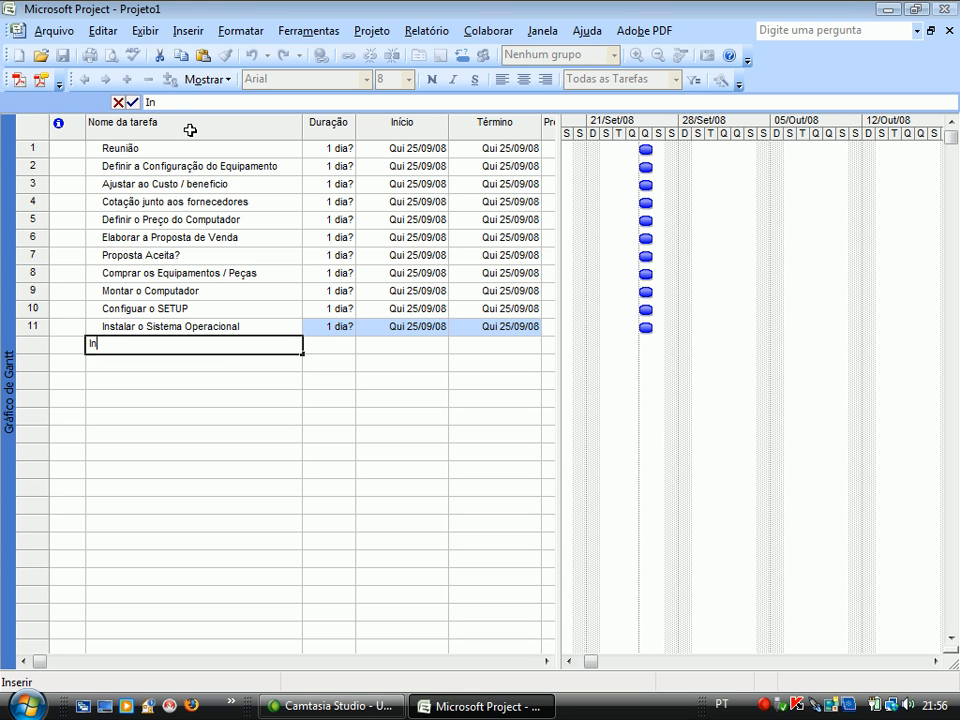
{"action": "double_click", "coordinate": [253, 326]}
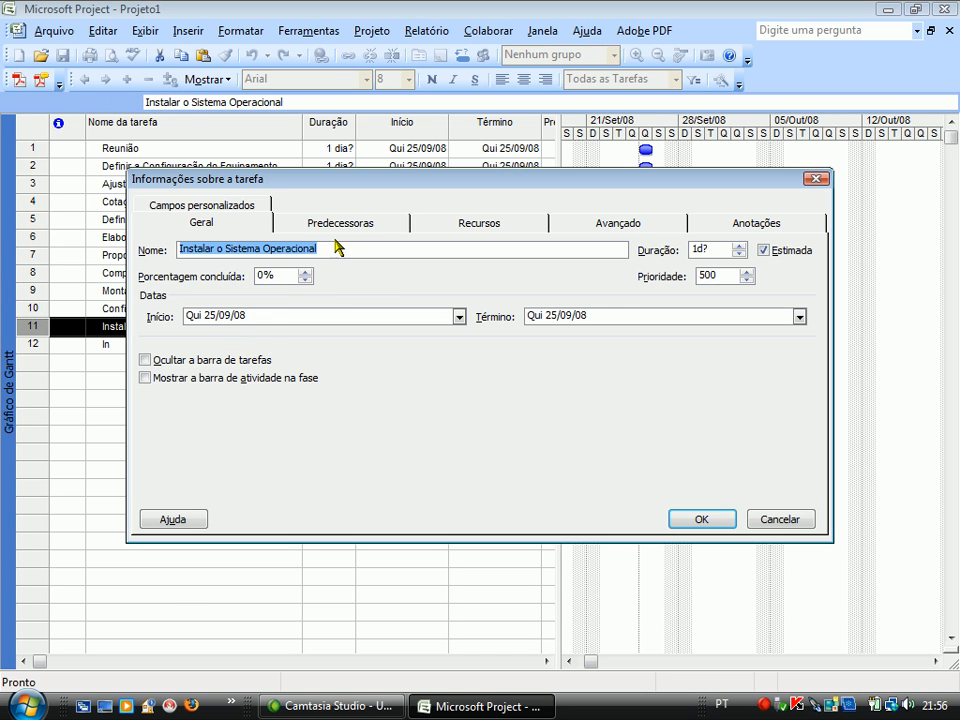
{"action": "left_click", "coordinate": [352, 250]}
{"action": "type", "text": "\\Aplicati"}
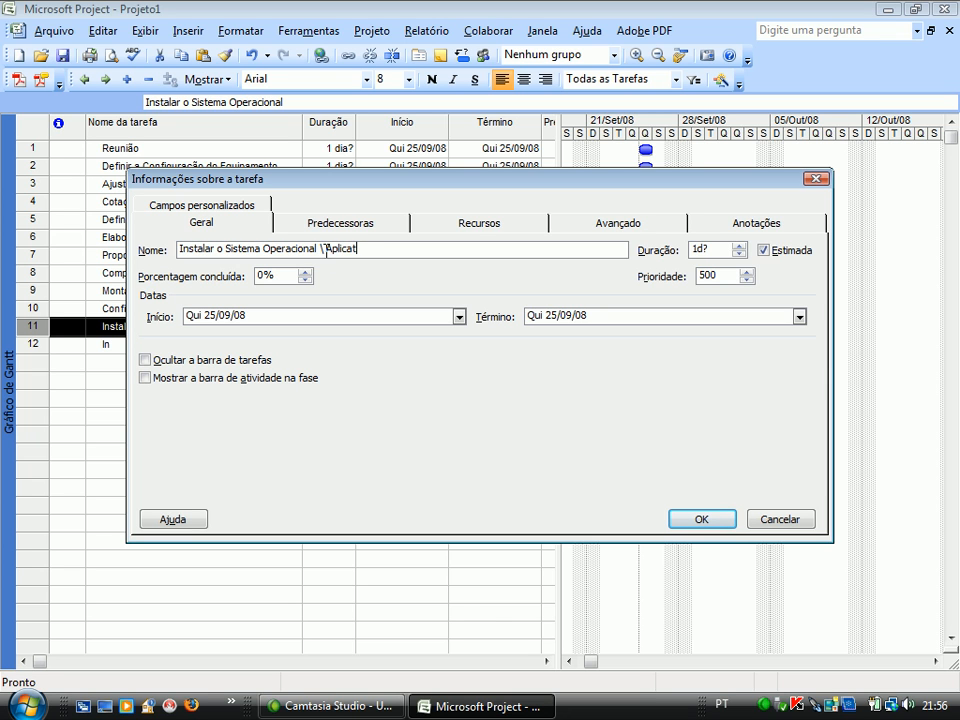
{"action": "type", "text": "vos"}
{"action": "left_click", "coordinate": [718, 521]}
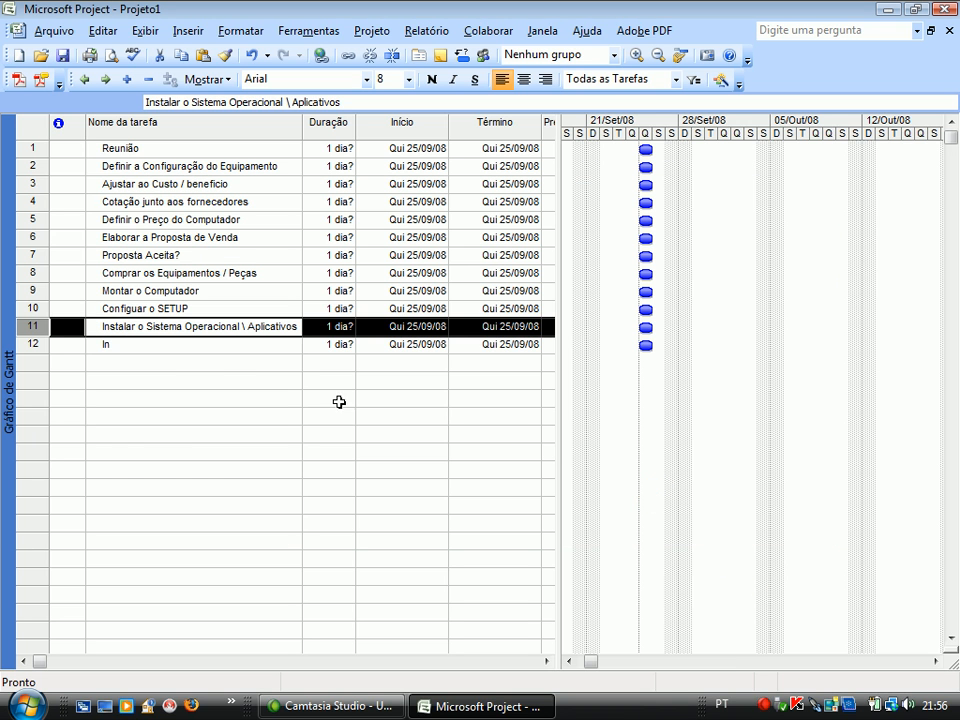
- Rename the twelfth task as "Testar o Software"
{"action": "left_click", "coordinate": [155, 347]}
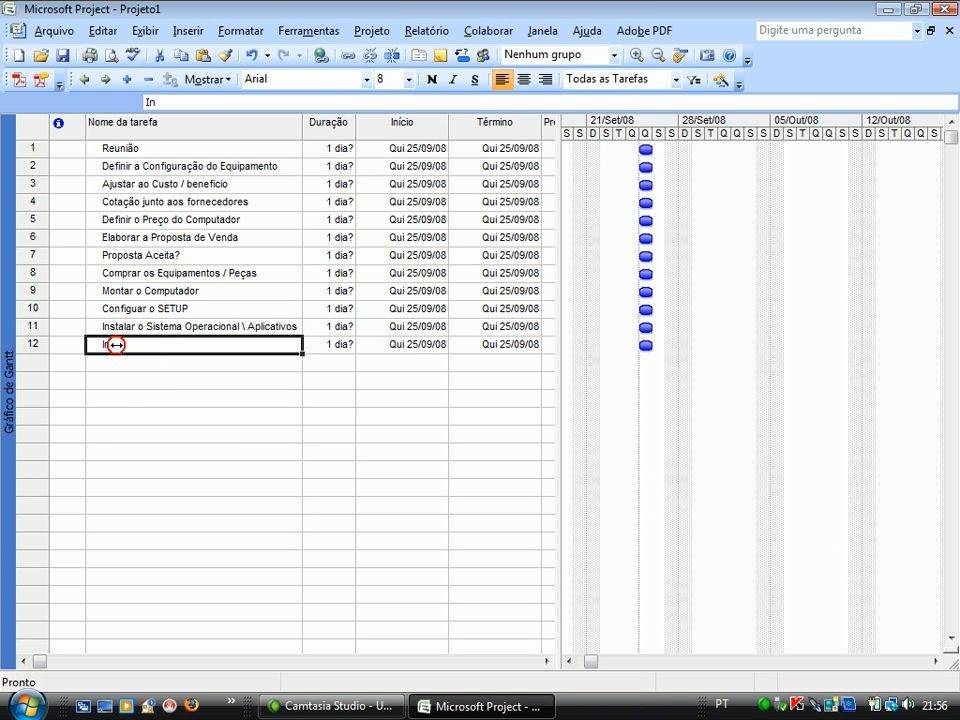
{"action": "double_click", "coordinate": [116, 344]}
{"action": "left_click", "coordinate": [777, 518]}
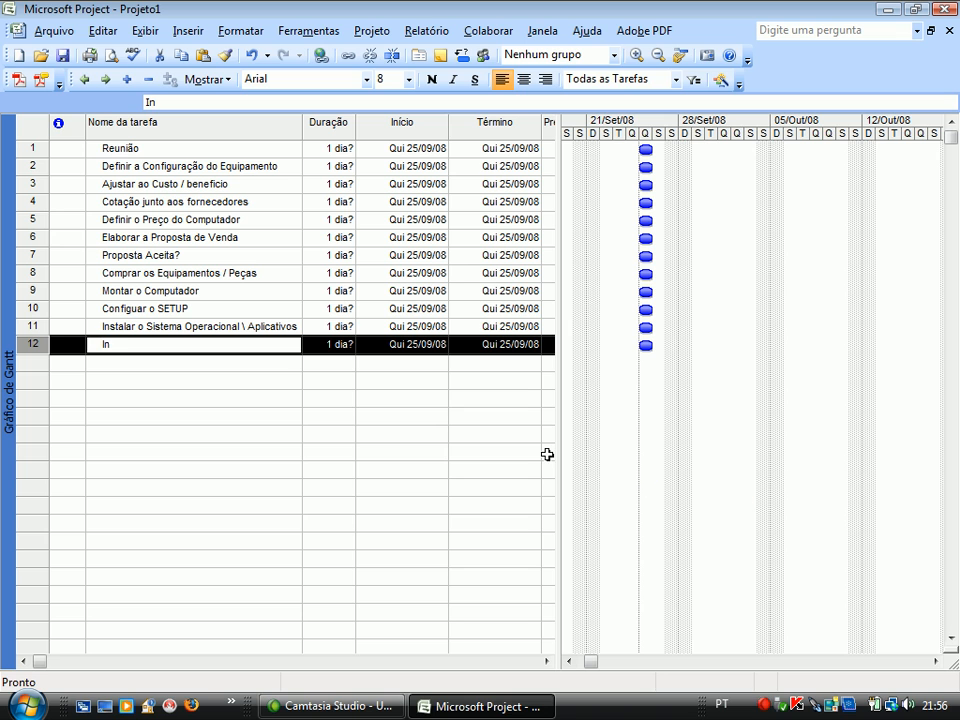
{"action": "type", "text": "R"}
{"action": "key", "text": "BackSpace"}
{"action": "type", "text": "T"}
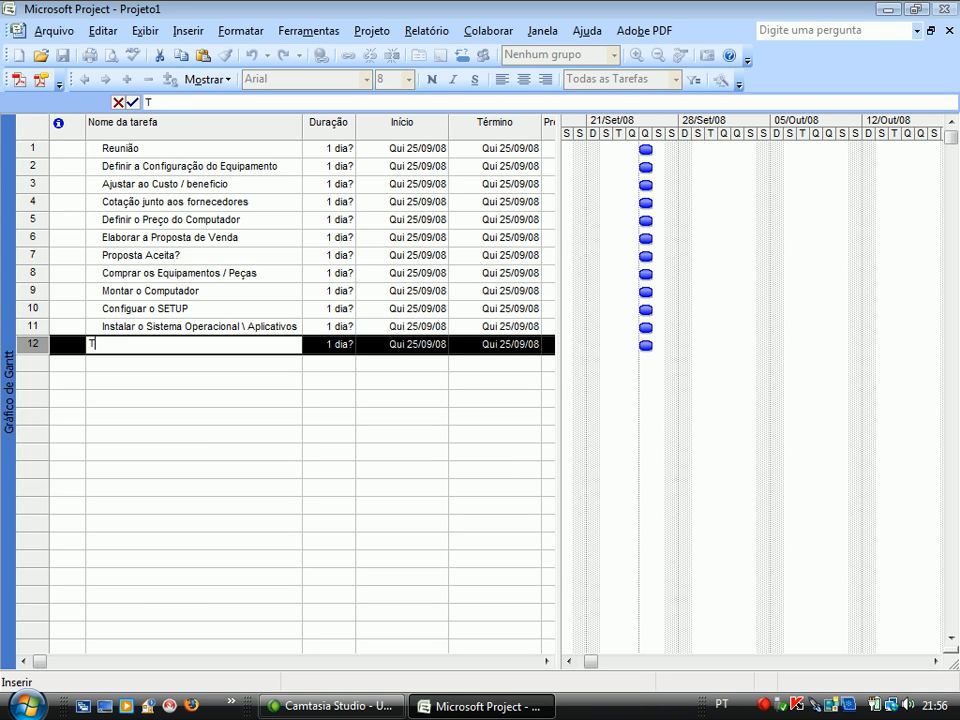
{"action": "type", "text": "estar o Soft"}
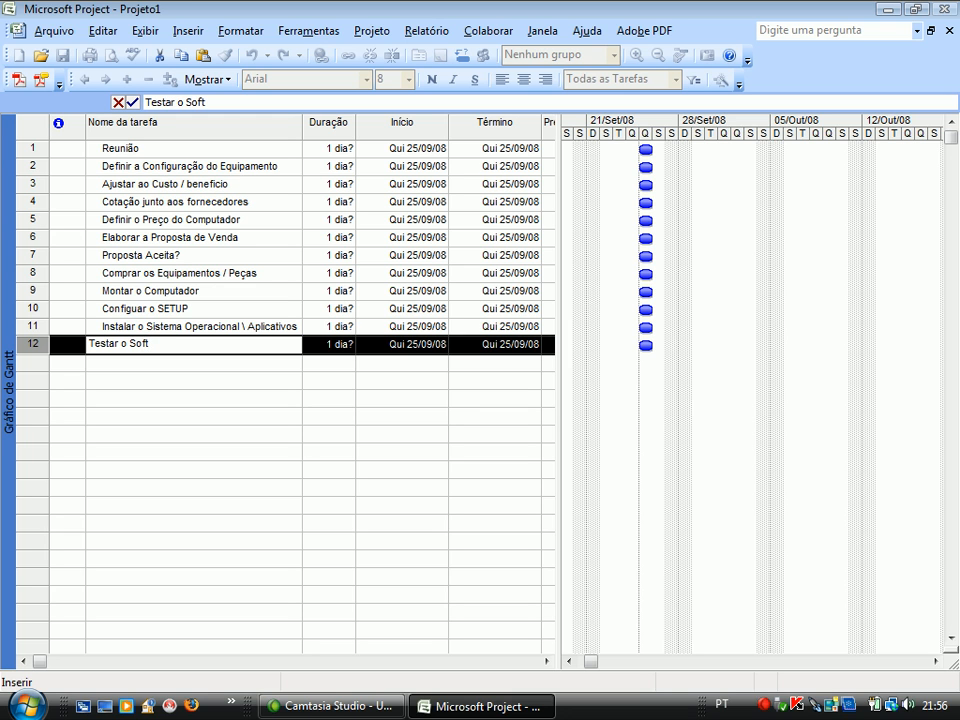
{"action": "type", "text": "ware"}
{"action": "key", "text": "Tab"}
{"action": "key", "text": "Return"}
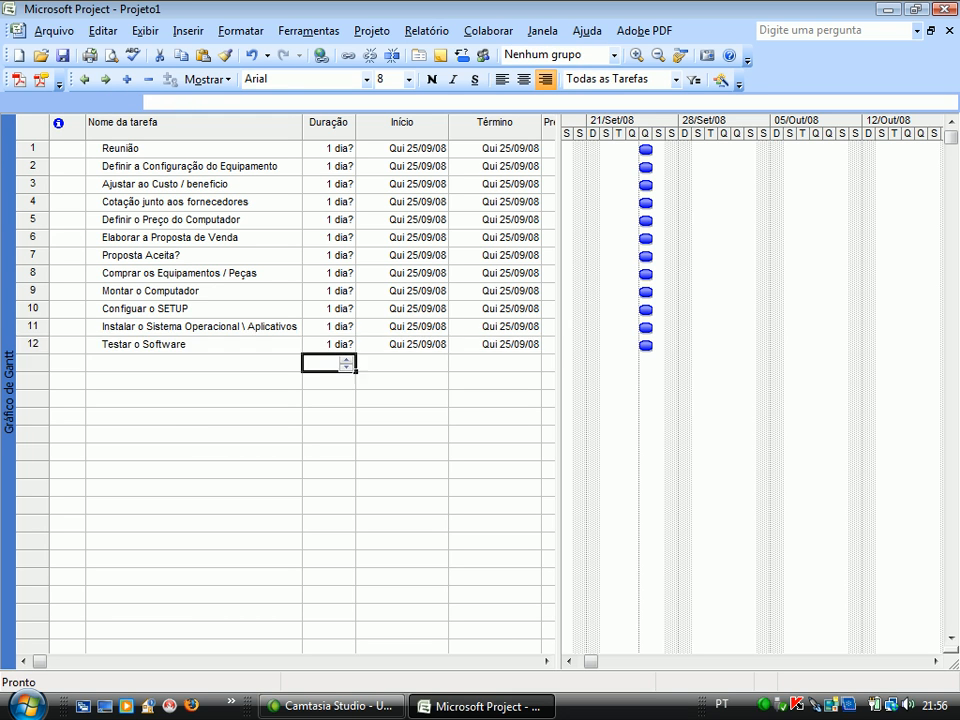
- Add "Lacrar o Computador" as the thirteenth task in the task list
{"action": "key", "text": "Left"}
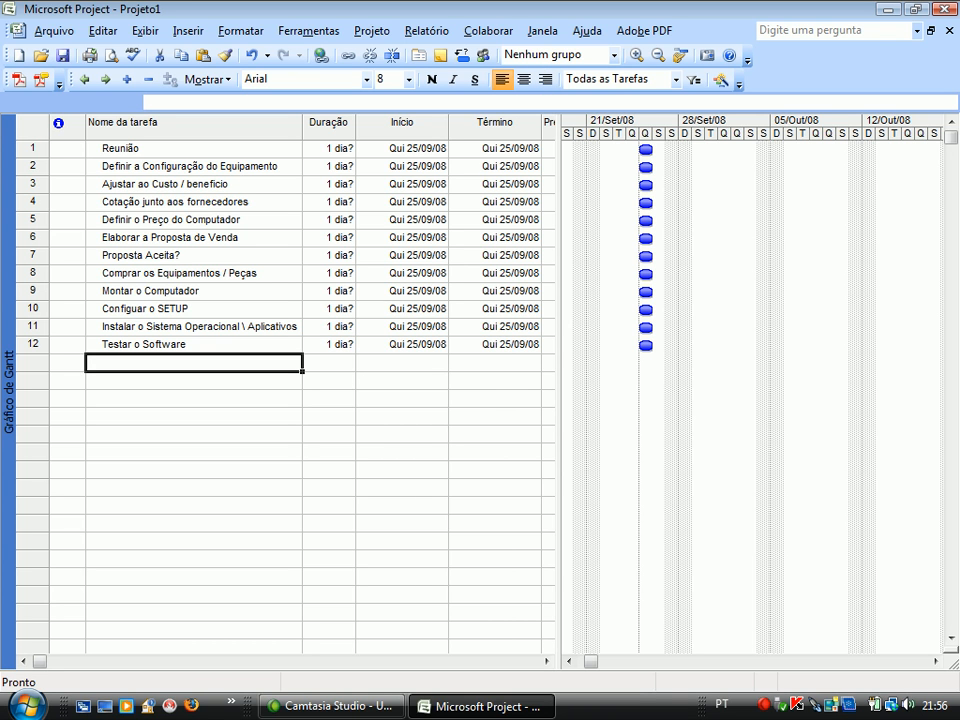
{"action": "type", "text": "La"}
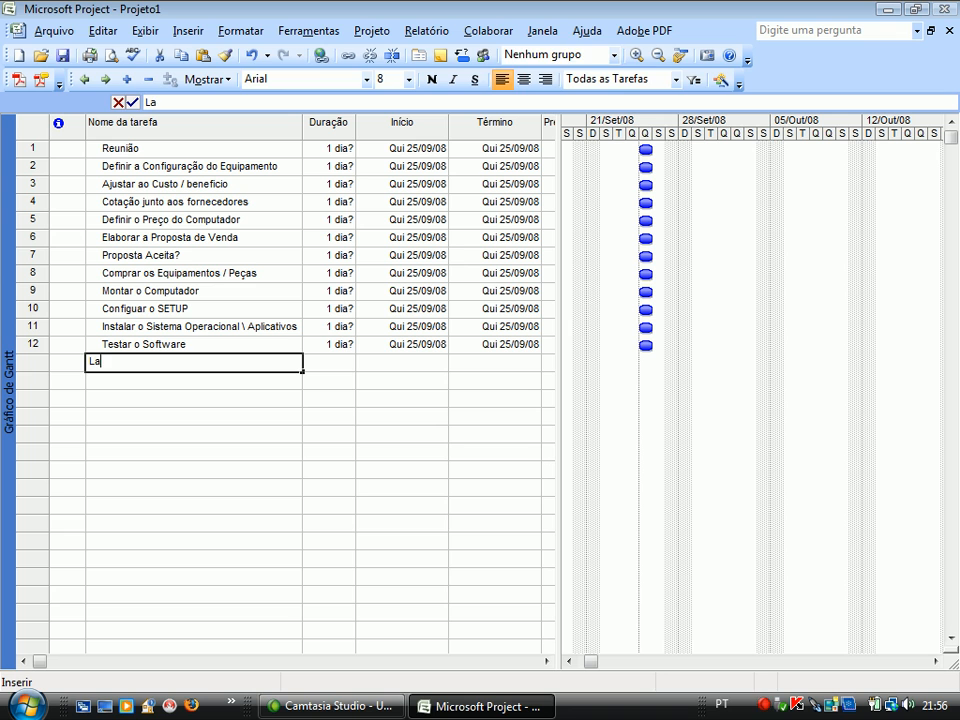
{"action": "type", "text": "crar o C"}
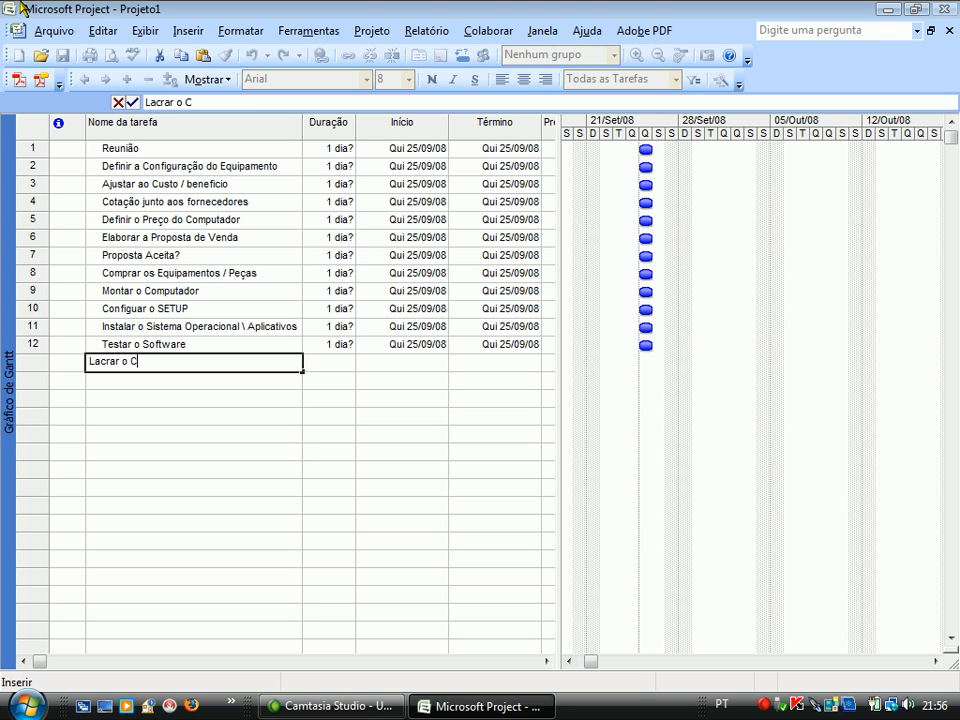
{"action": "type", "text": "omputador"}
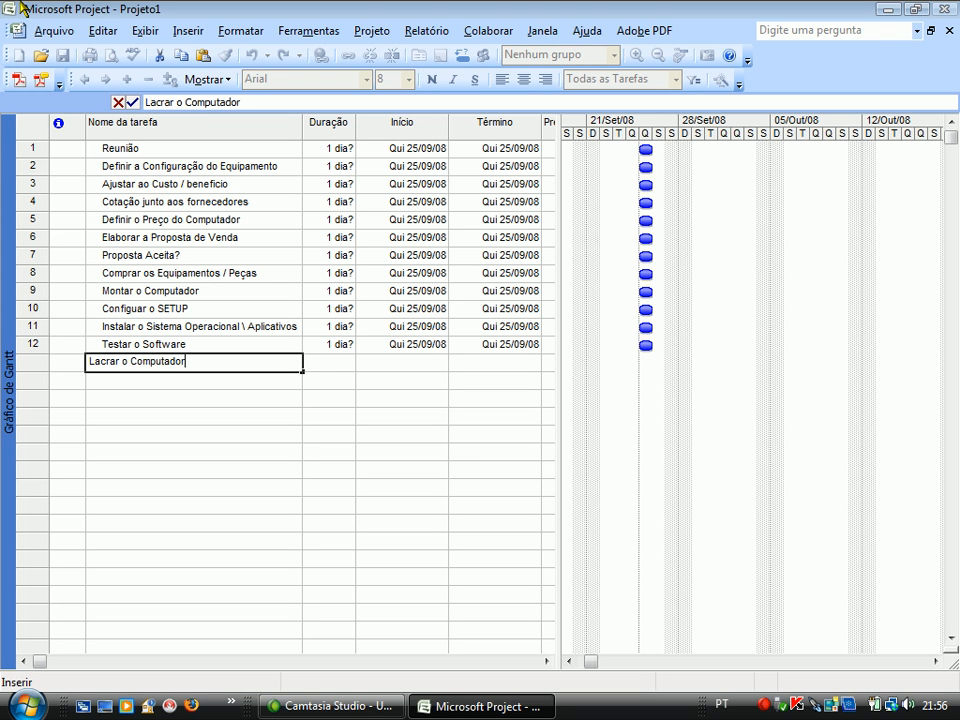
{"action": "key", "text": "Return"}
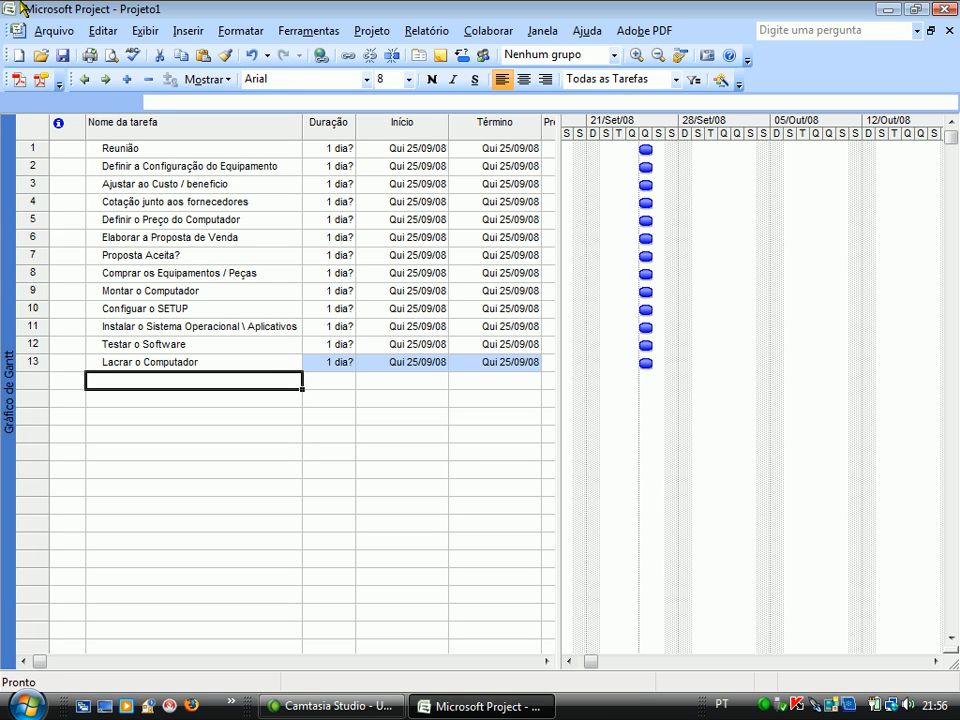
- Add "Emitir Nota Fiscal" and "Emitir o Certificado de Garantia" as the fourteenth and fifteenth tasks
{"action": "type", "text": "Emitir Nota Fiscal"}
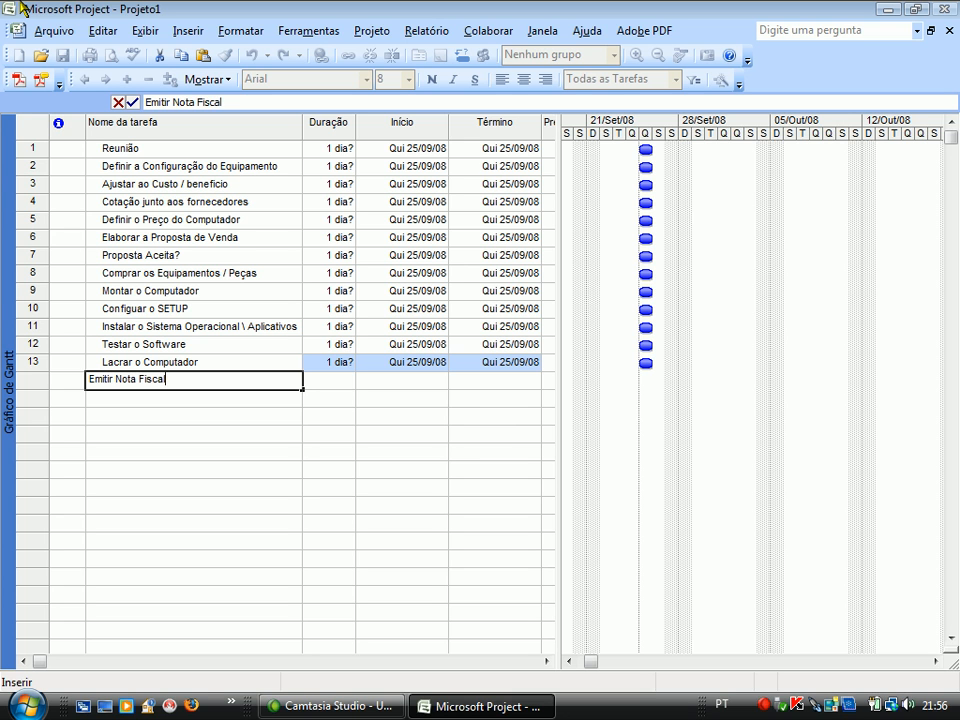
{"action": "key", "text": "Return"}
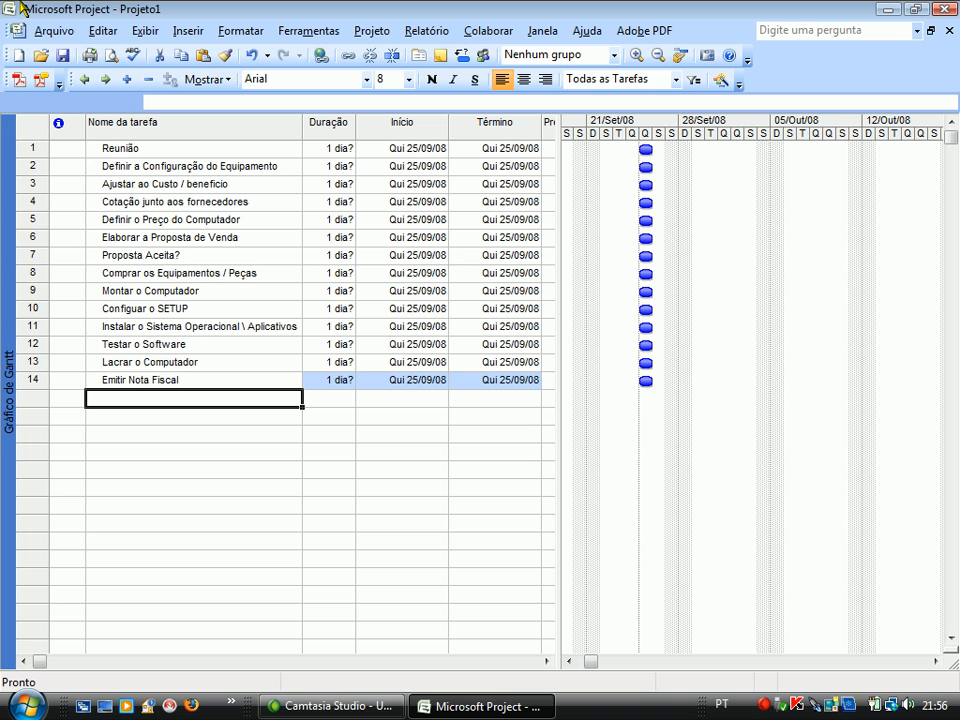
{"action": "type", "text": "Emitir i"}
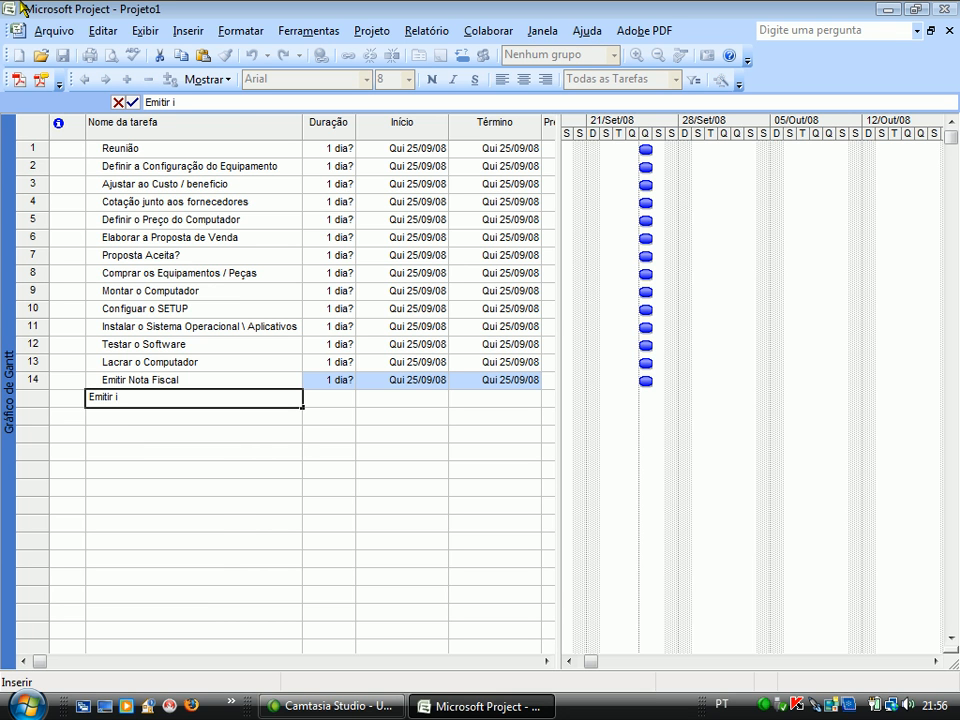
{"action": "key", "text": "BackSpace"}
{"action": "type", "text": "o Certificado d"}
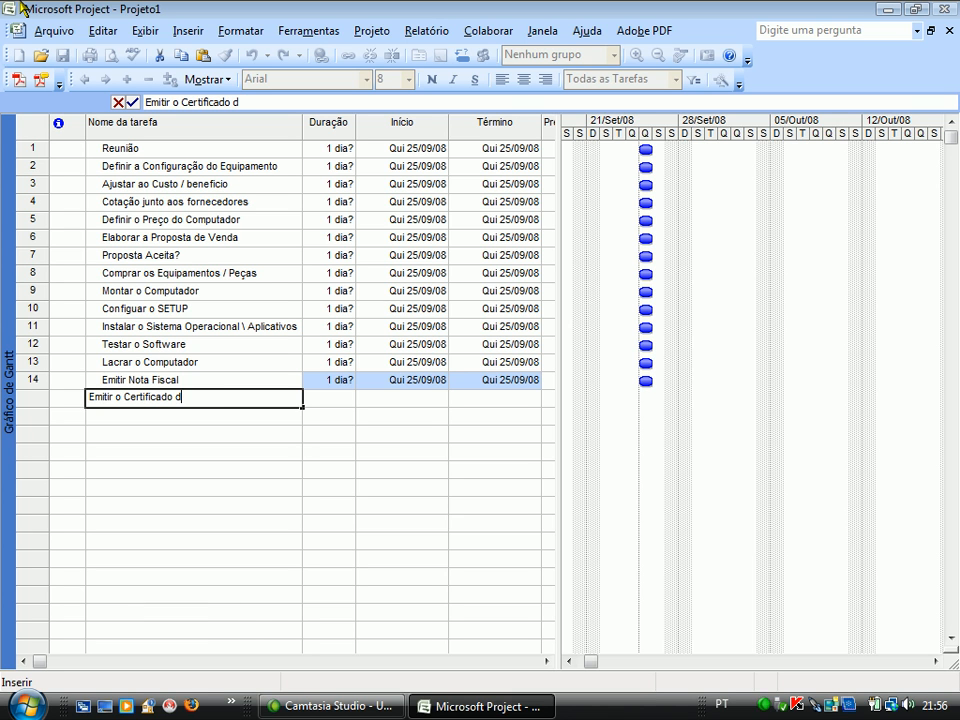
{"action": "type", "text": "e Garantia"}
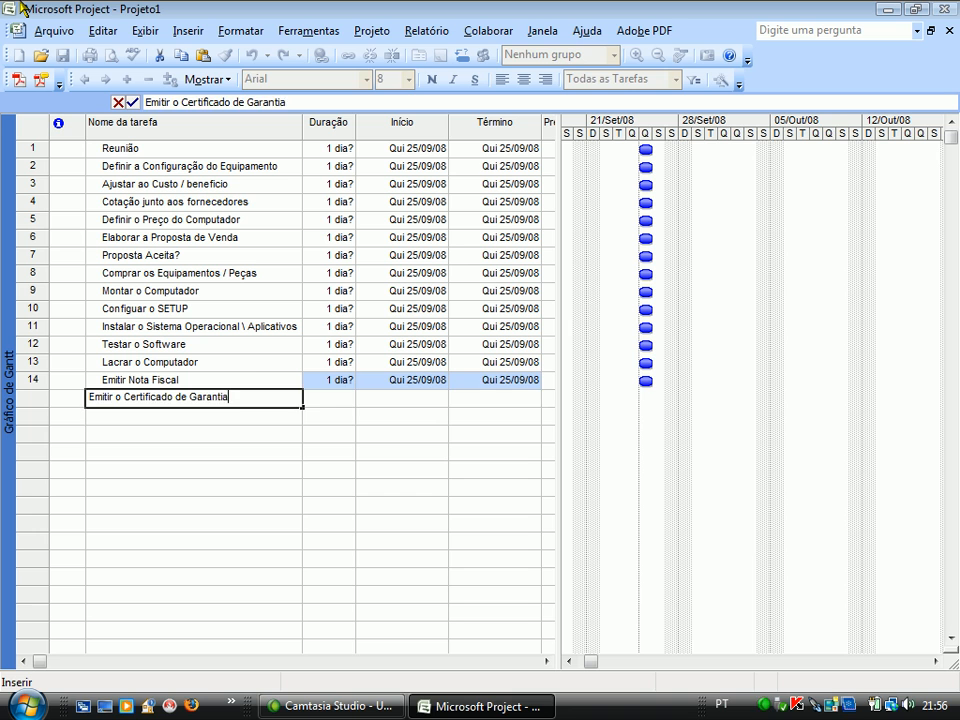
{"action": "key", "text": "Return"}
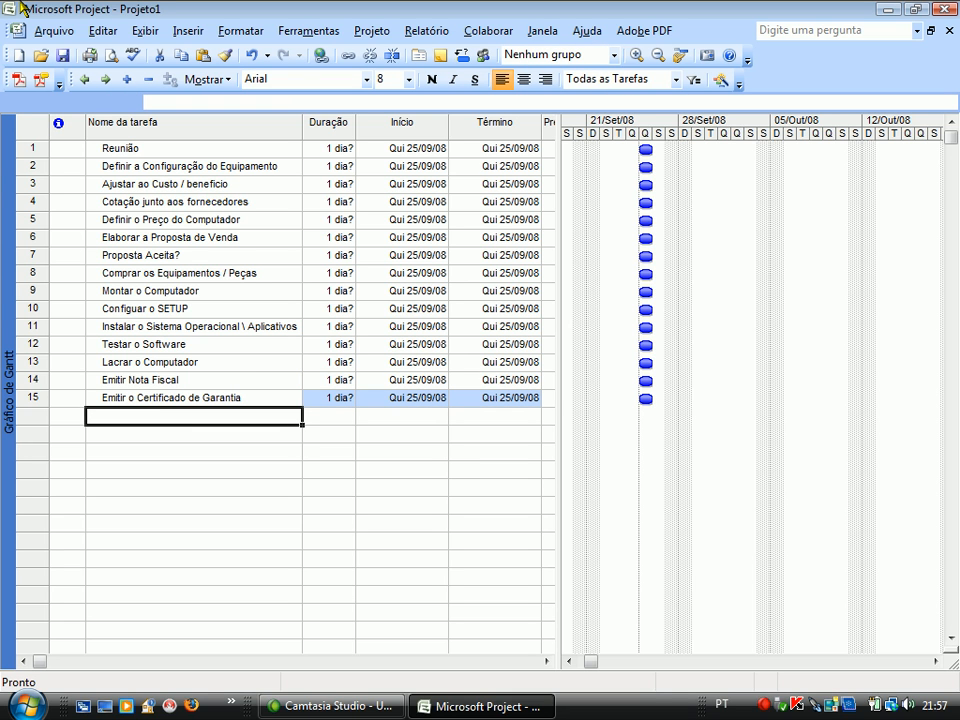
- Add "Embalar o Pc para Transporte" and "Disponibilizar o PC para Entrega" as the sixteenth and seventeenth tasks
{"action": "type", "text": "Emba"}
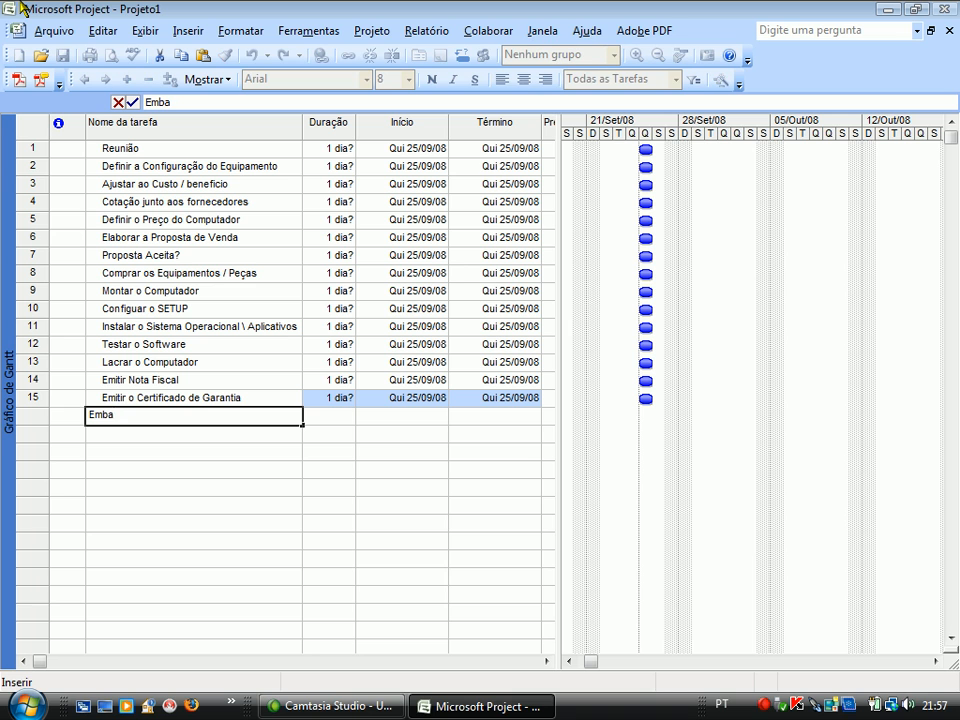
{"action": "type", "text": "lar o Pc para Transporte"}
{"action": "key", "text": "Return"}
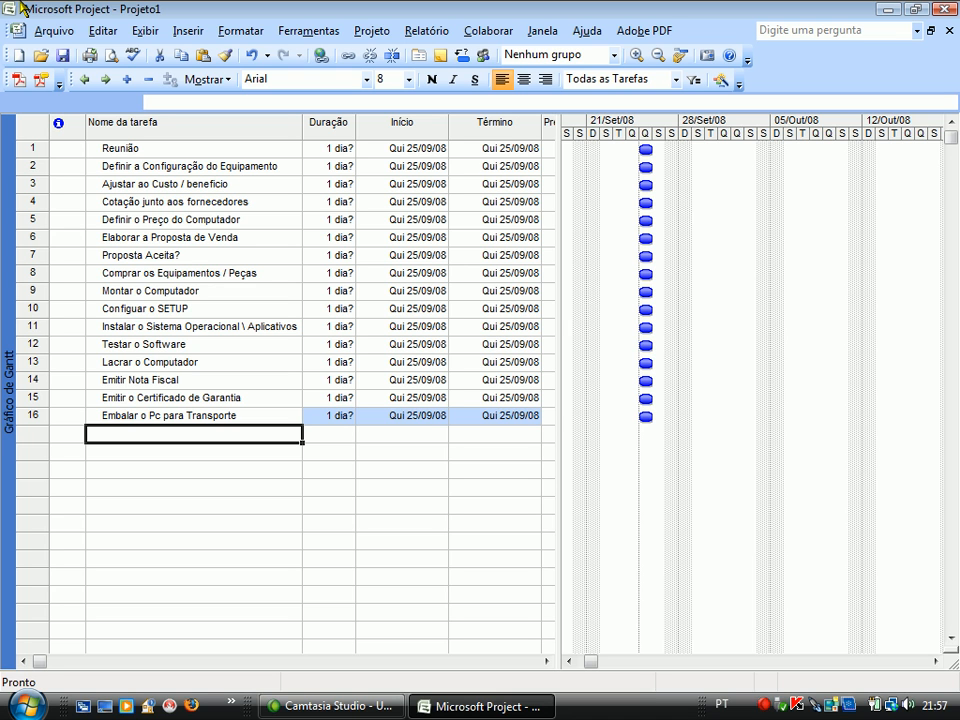
{"action": "type", "text": "Dis"}
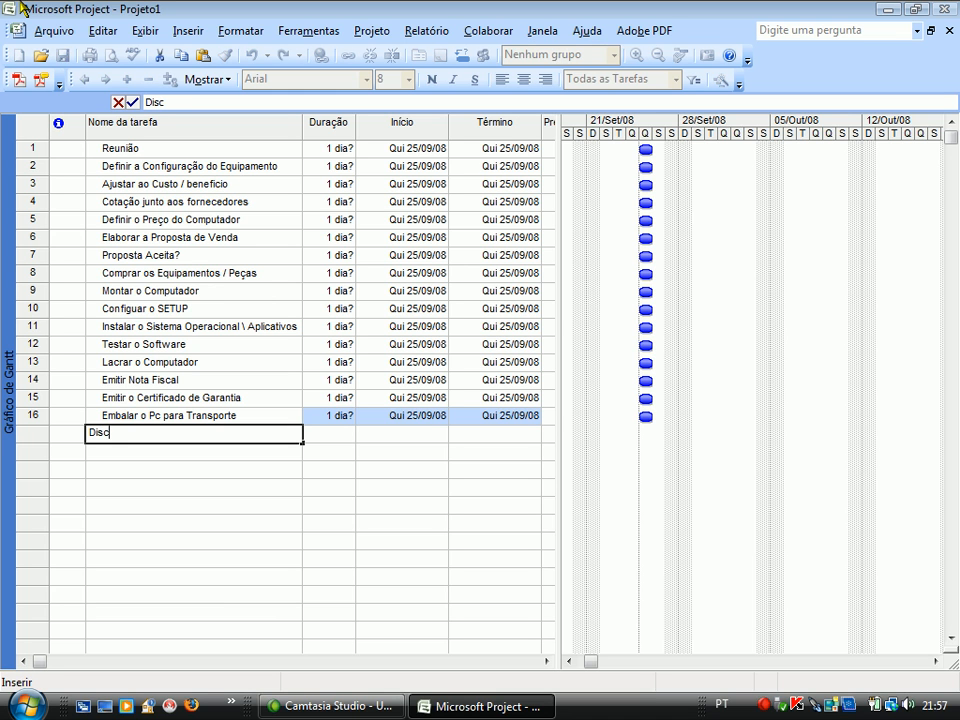
{"action": "type", "text": "ponibilizar"}
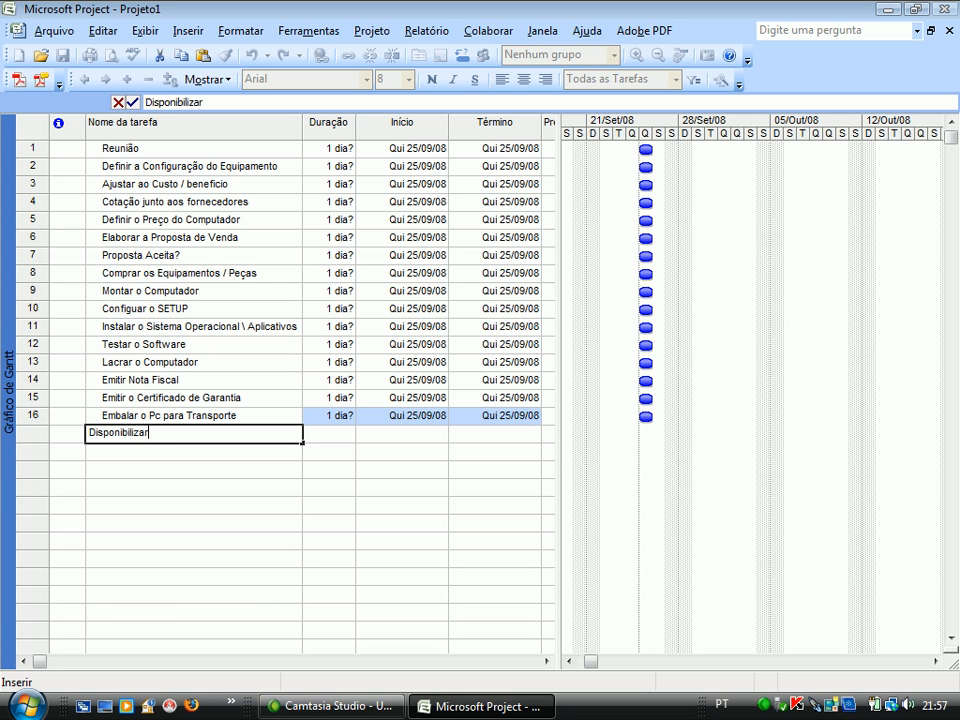
{"action": "type", "text": " o PC para Entrega"}
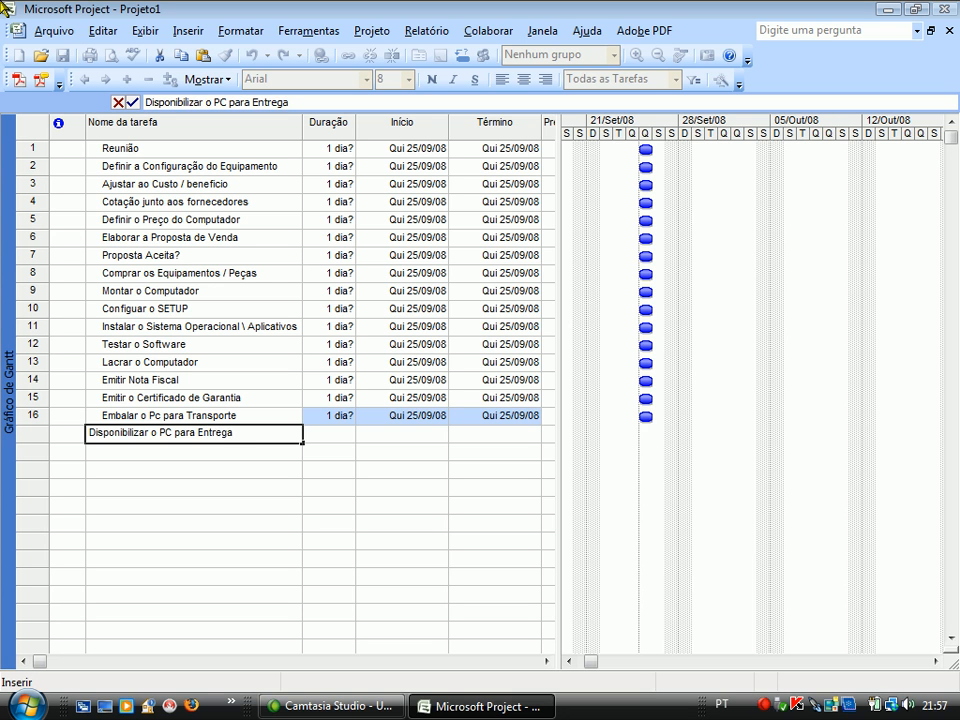
{"action": "key", "text": "Return"}
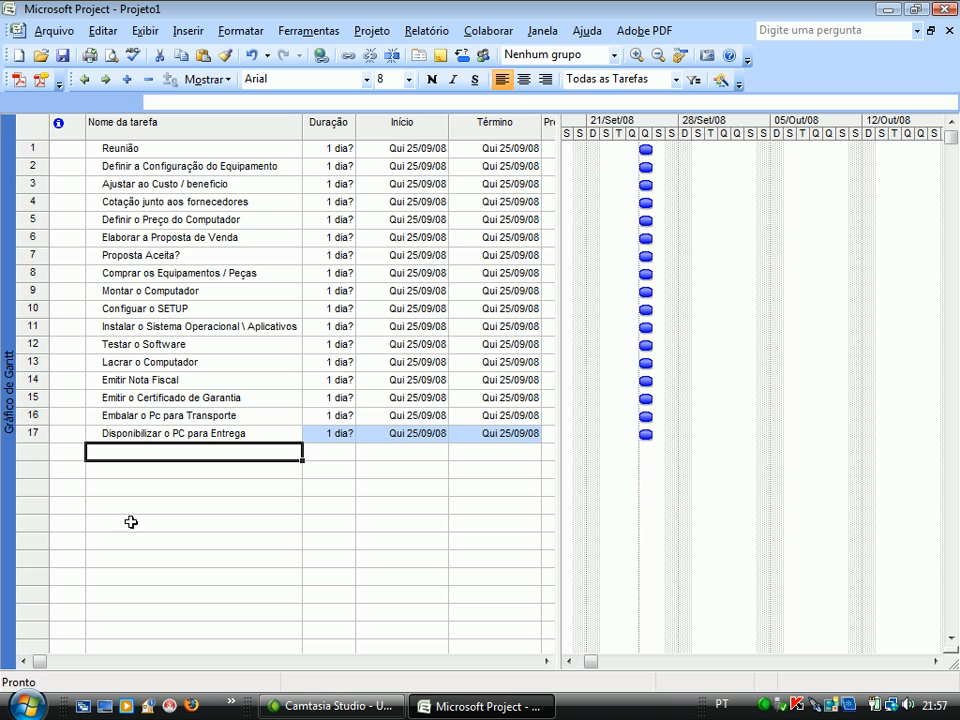
- Review the names of the first eight tasks one by one, from "Reunião" to "Comprar os Equipamentos / Peças"
{"action": "left_click", "coordinate": [128, 148]}
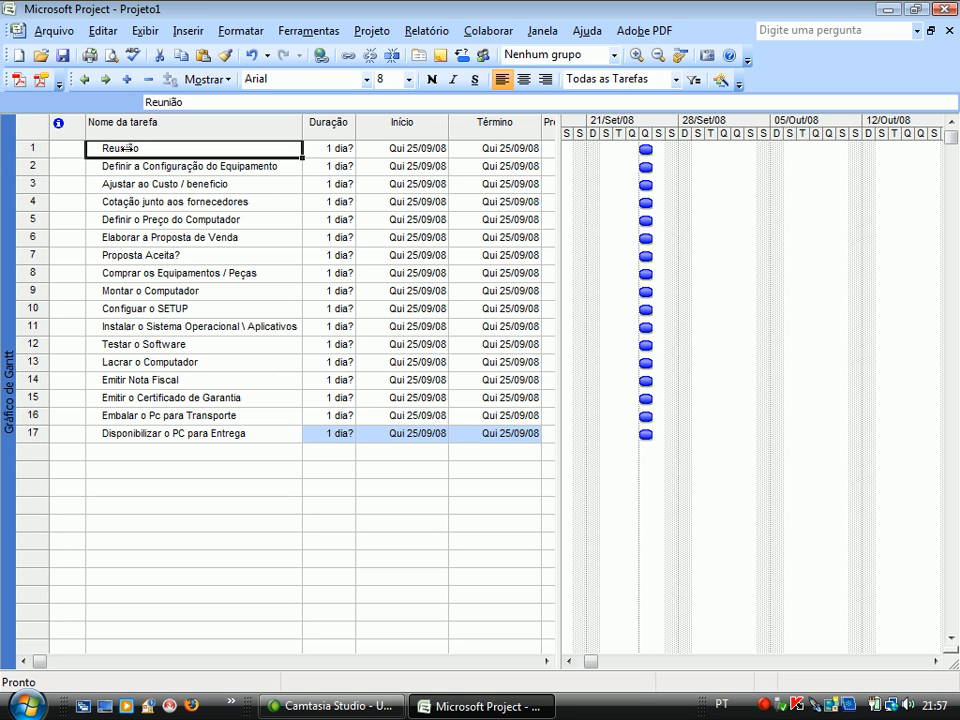
{"action": "left_click", "coordinate": [129, 170]}
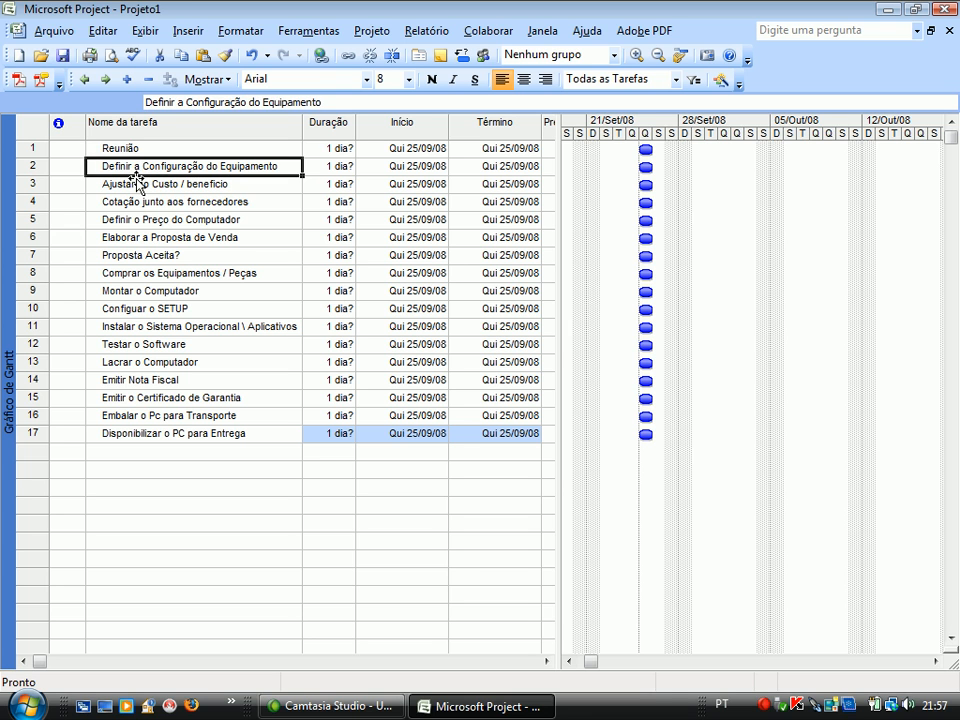
{"action": "left_click", "coordinate": [136, 184]}
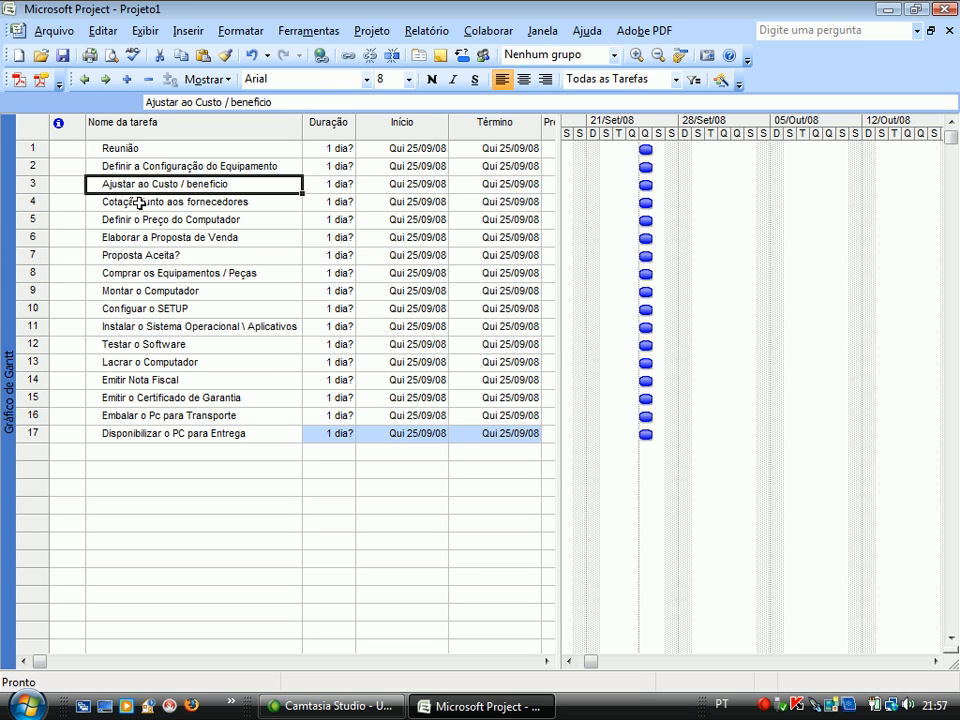
{"action": "left_click", "coordinate": [138, 201]}
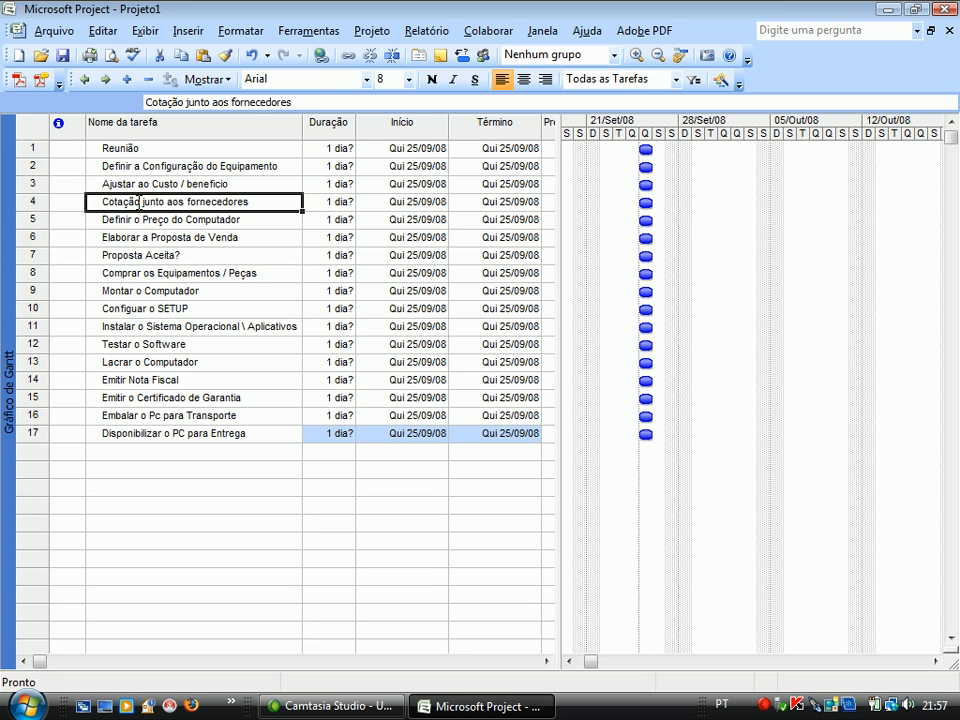
{"action": "left_click", "coordinate": [158, 220]}
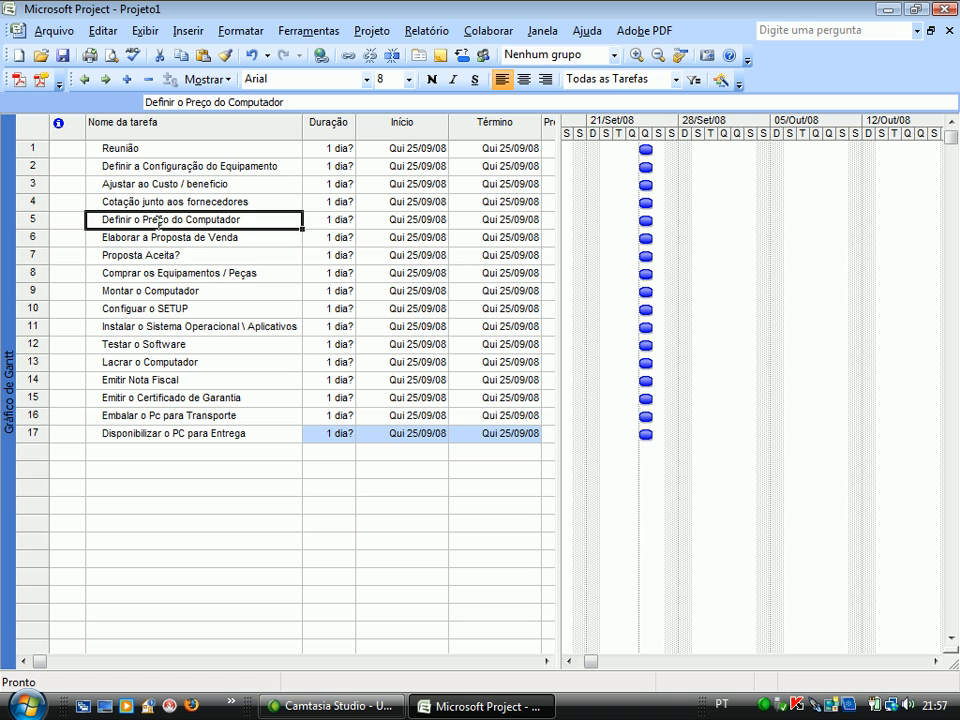
{"action": "left_click", "coordinate": [166, 238]}
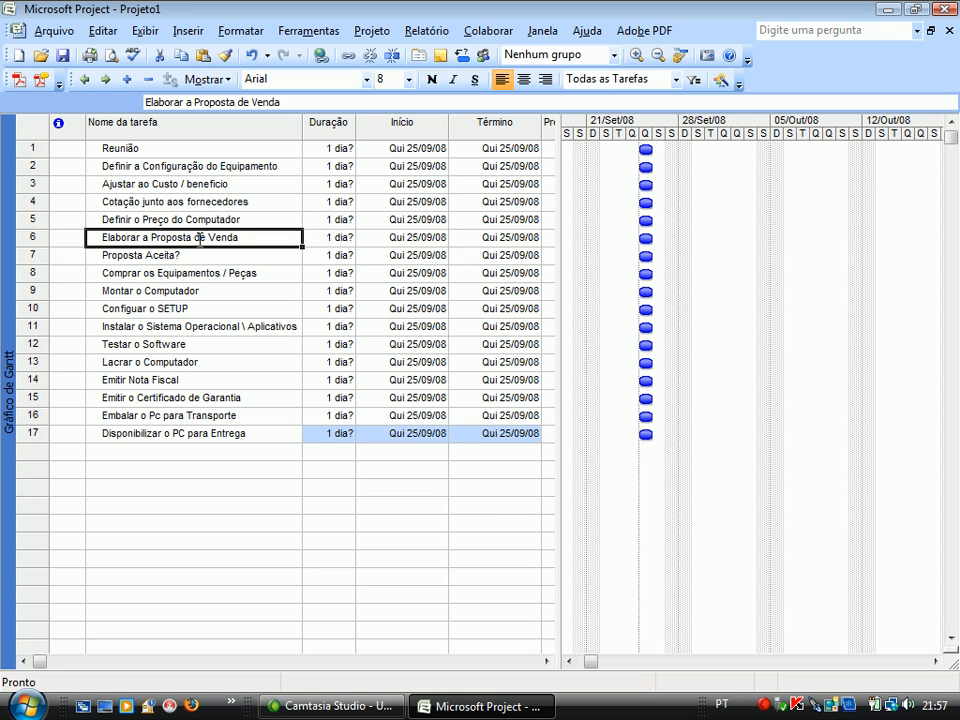
{"action": "left_click", "coordinate": [161, 255]}
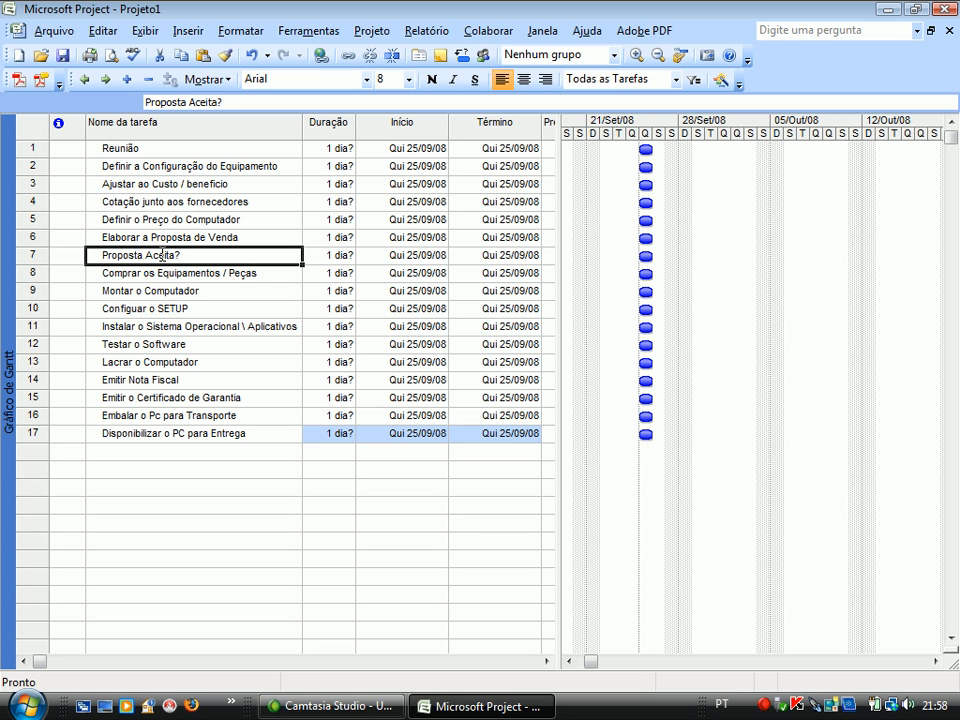
{"action": "left_click", "coordinate": [182, 273]}
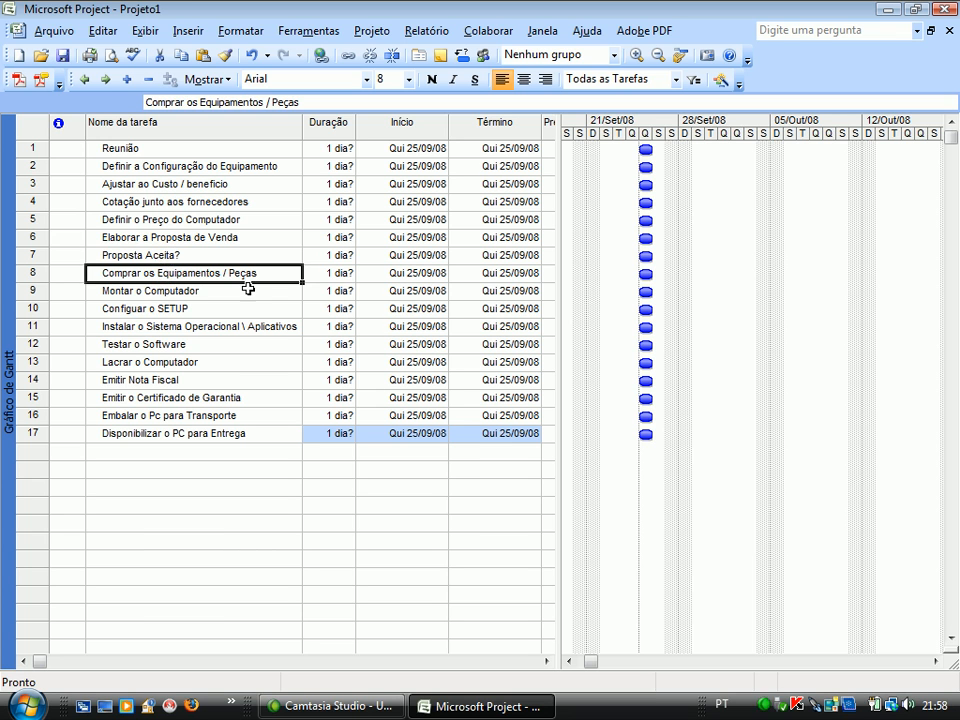
- Rename the eighth task as "Comprar Hardware" in its task information
{"action": "left_click", "coordinate": [257, 274]}
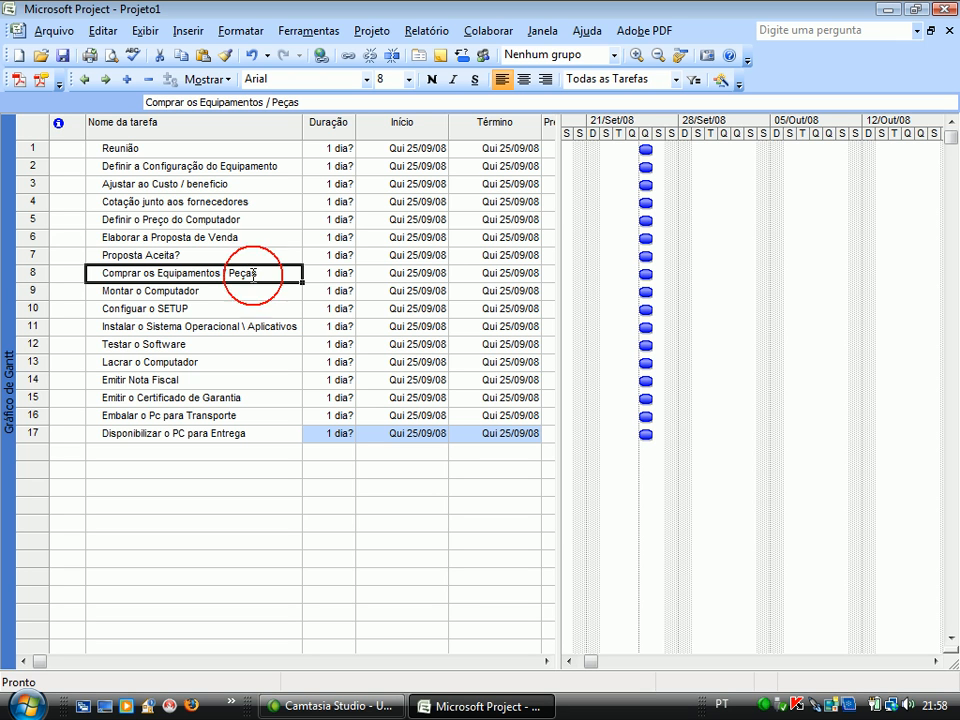
{"action": "double_click", "coordinate": [176, 273]}
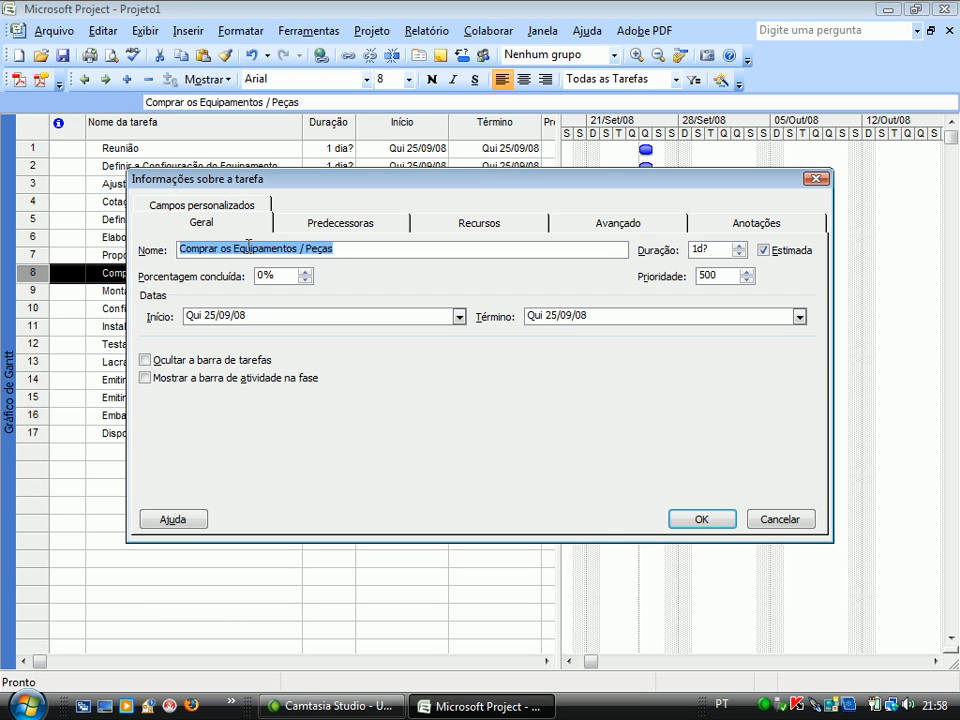
{"action": "left_click", "coordinate": [231, 247]}
{"action": "left_click_drag", "start_coordinate": [290, 258], "coordinate": [367, 260]}
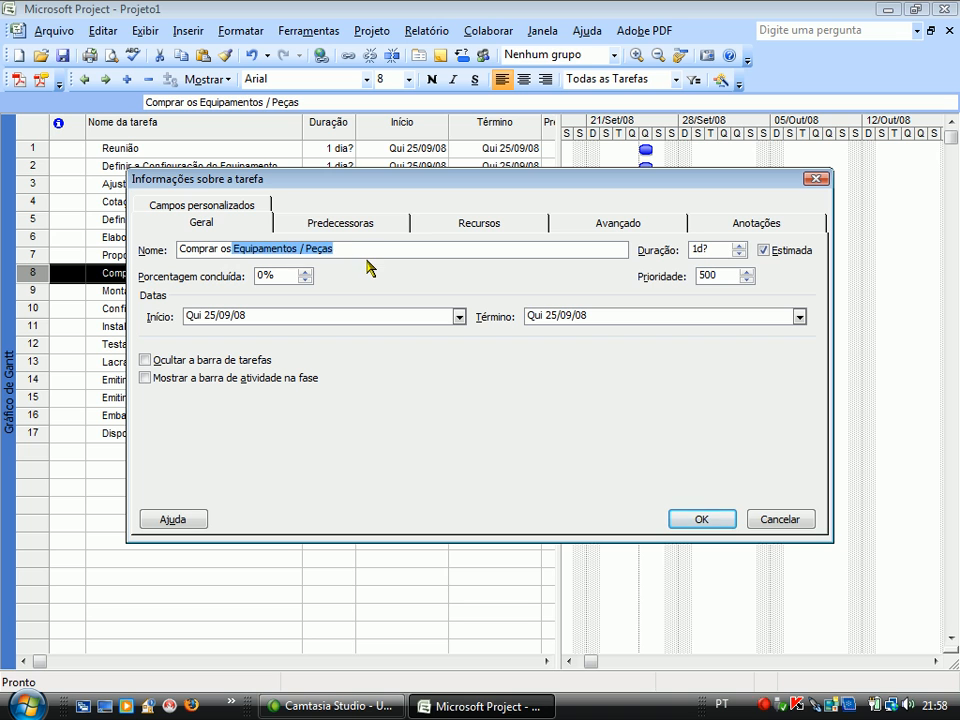
{"action": "key", "text": "BackSpace"}
{"action": "type", "text": "H"}
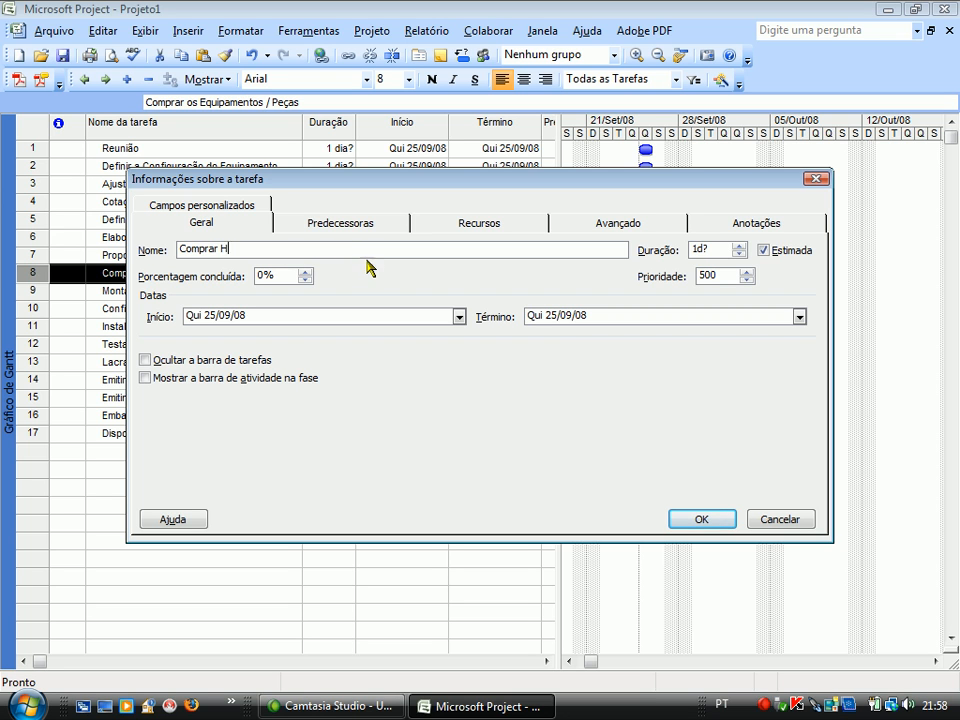
{"action": "type", "text": "ardware"}
{"action": "left_click", "coordinate": [712, 514]}
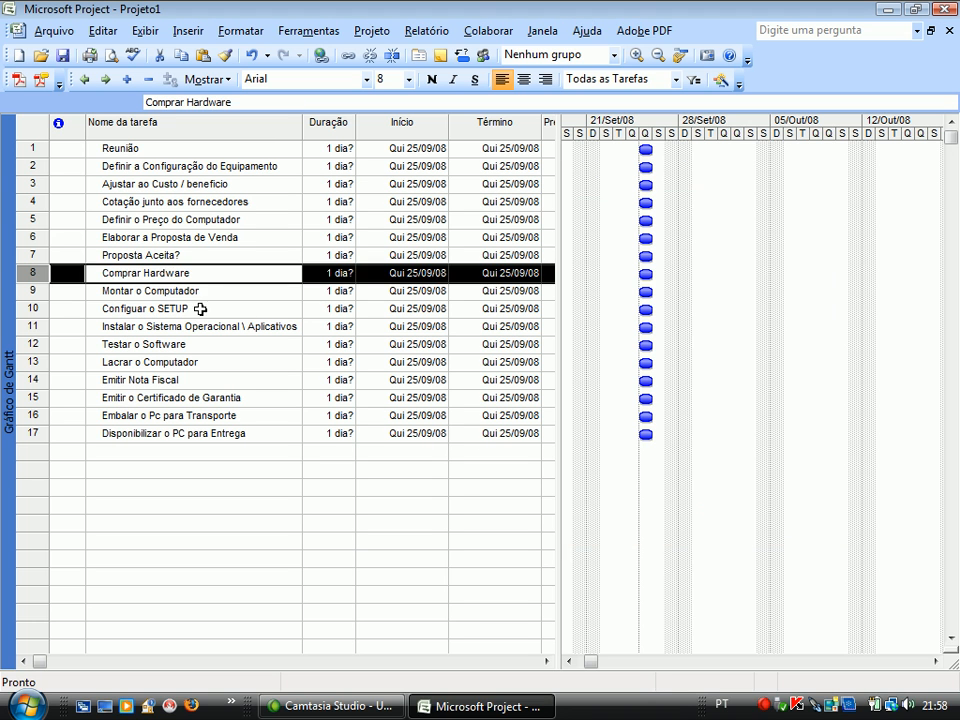
- Check the names of tasks 9 to 12 and rename the eighth task as "Comprar Hardware \ Softwares" in its task information
{"action": "left_click", "coordinate": [180, 291]}
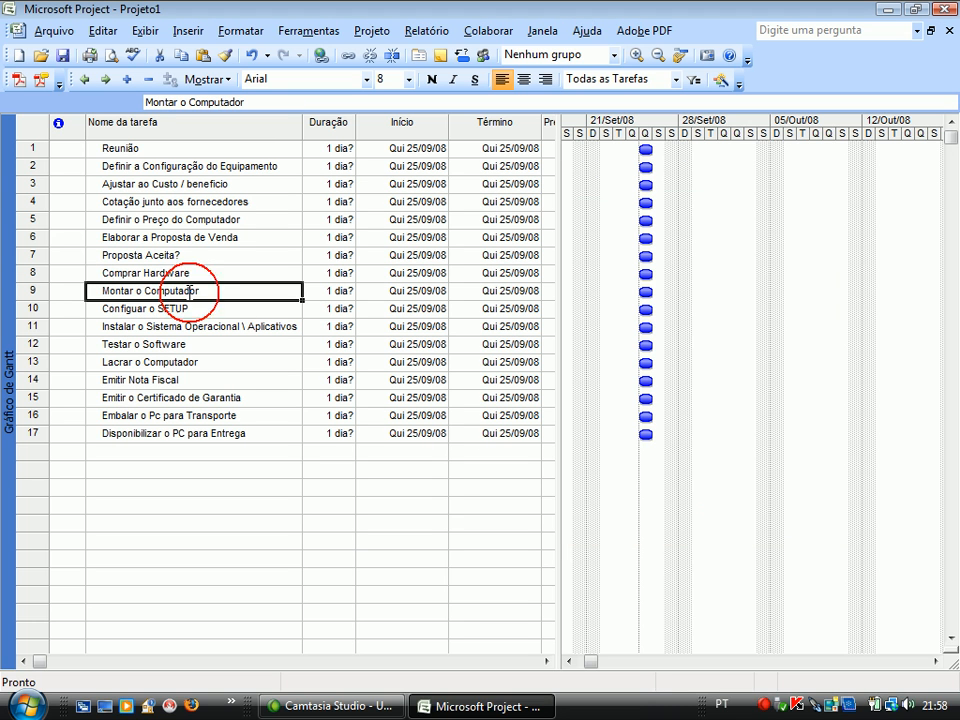
{"action": "left_click", "coordinate": [132, 309]}
{"action": "left_click", "coordinate": [175, 330]}
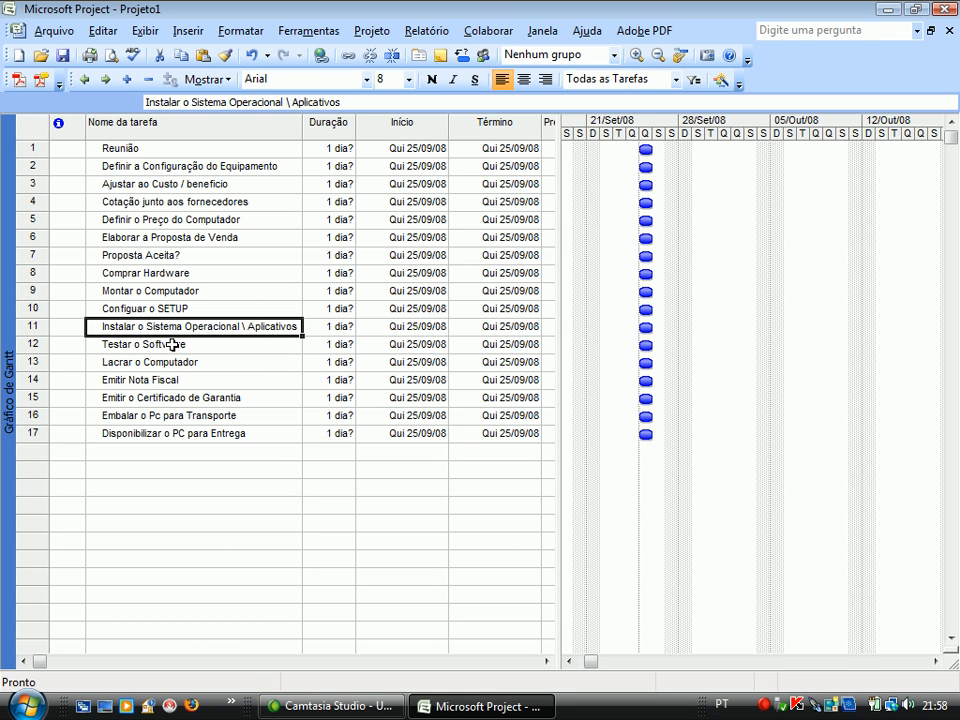
{"action": "left_click", "coordinate": [173, 345]}
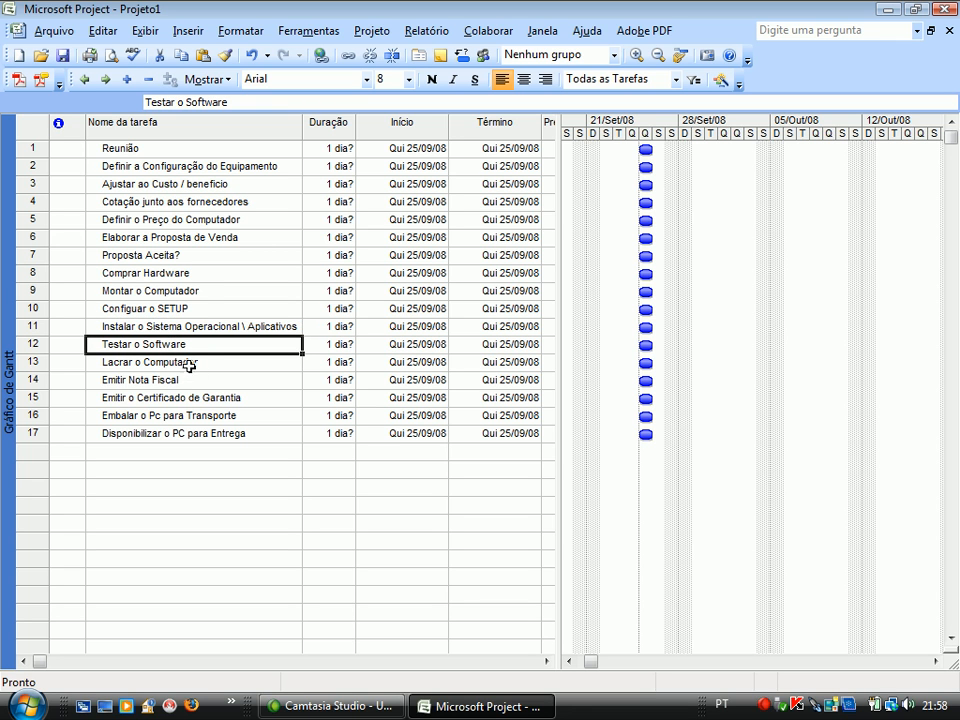
{"action": "left_click", "coordinate": [197, 274]}
{"action": "double_click", "coordinate": [197, 274]}
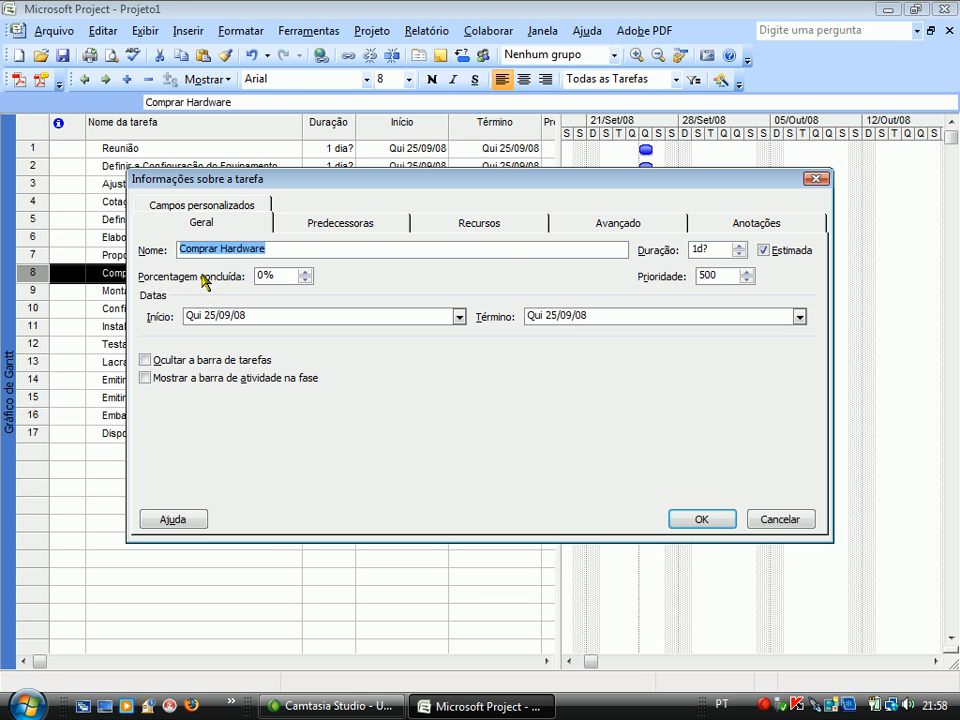
{"action": "left_click", "coordinate": [274, 250]}
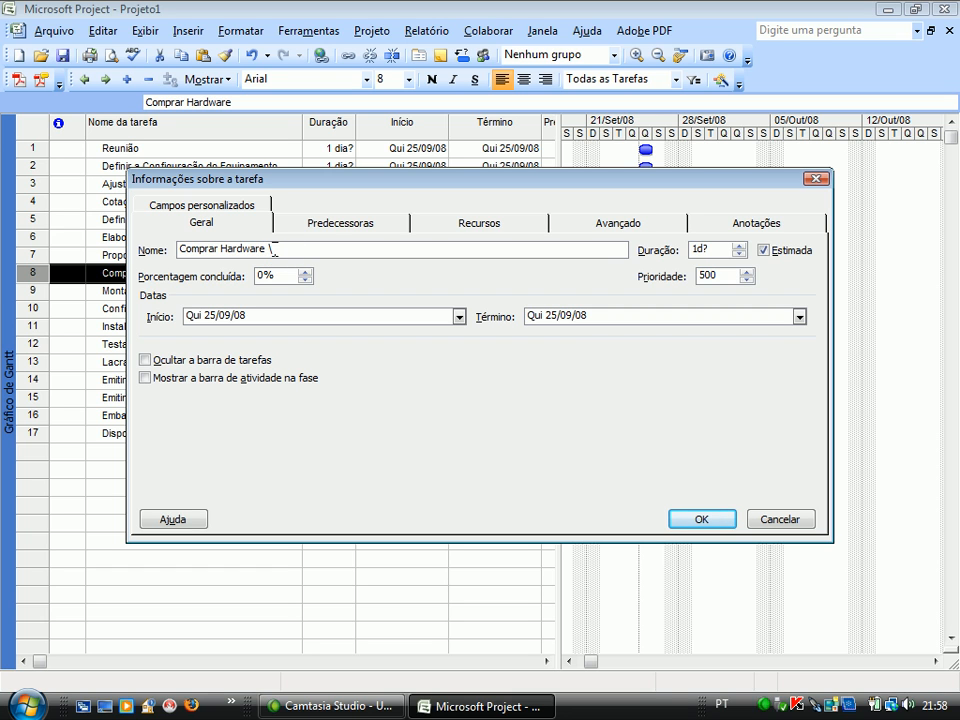
{"action": "type", "text": "\\ Softwar"}
{"action": "left_click", "coordinate": [701, 519]}
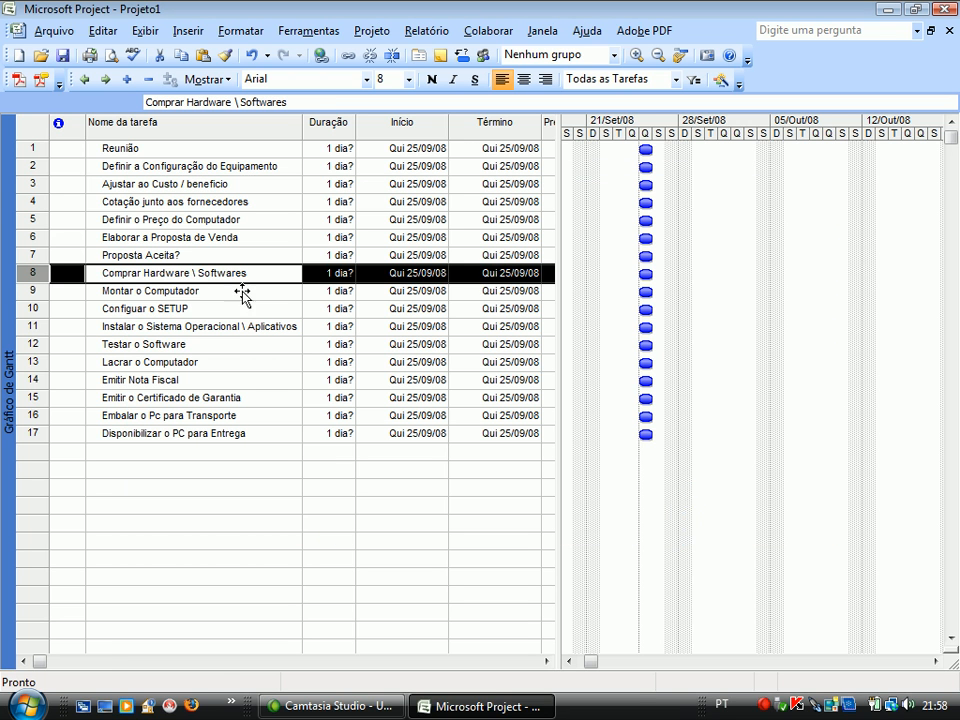
- Rename the twelfth task as "Testar o Software \ Hardware"
{"action": "left_click", "coordinate": [166, 328]}
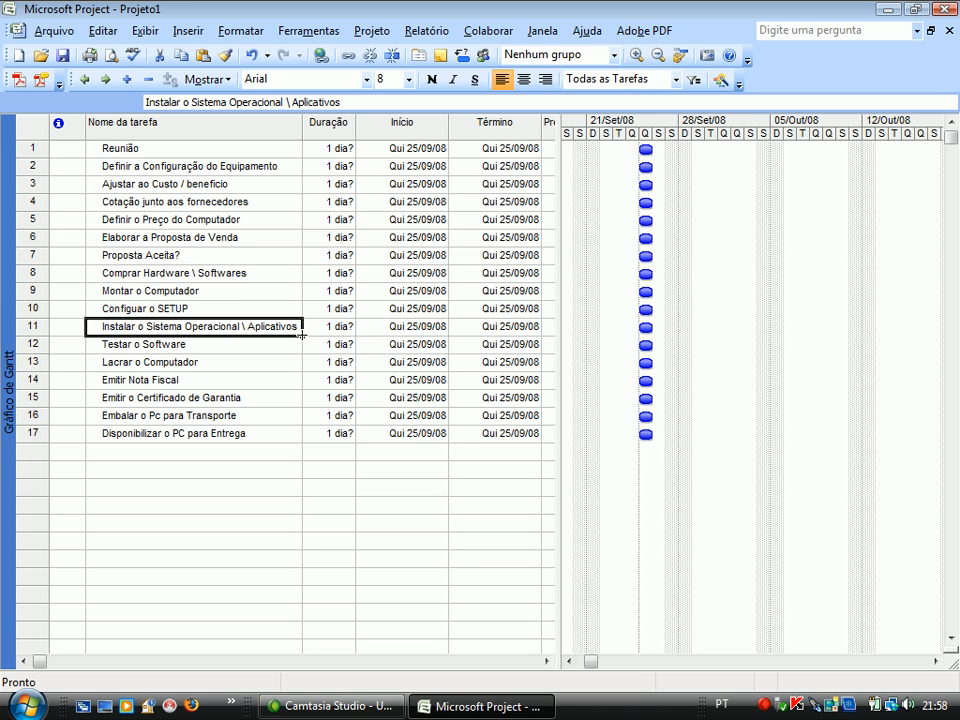
{"action": "left_click", "coordinate": [179, 345]}
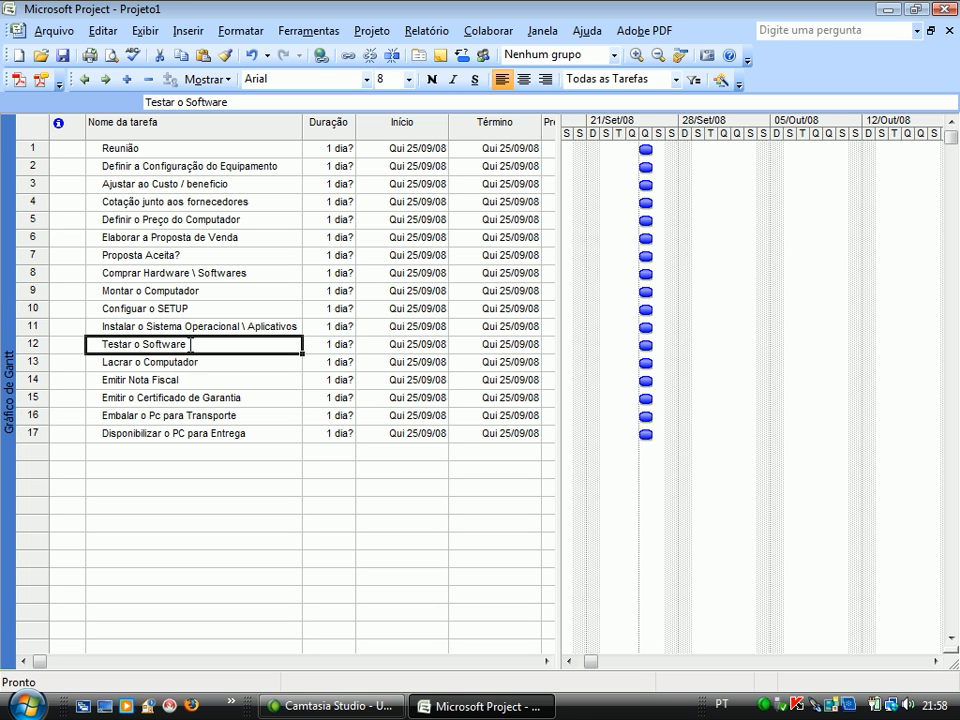
{"action": "left_click", "coordinate": [194, 344]}
{"action": "left_click", "coordinate": [195, 344]}
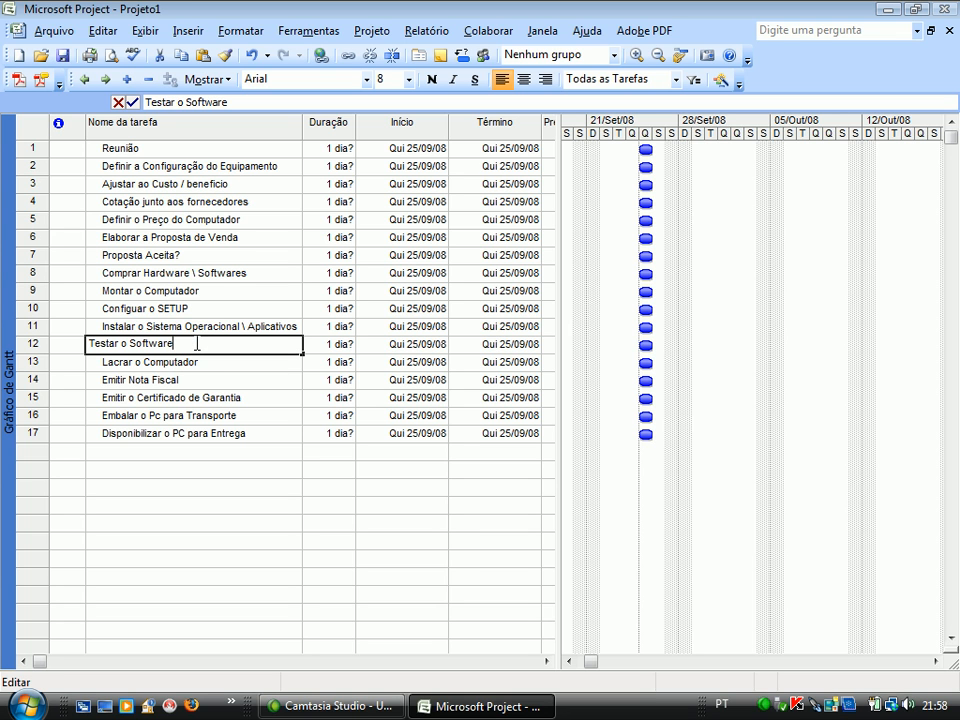
{"action": "type", "text": "\\ h"}
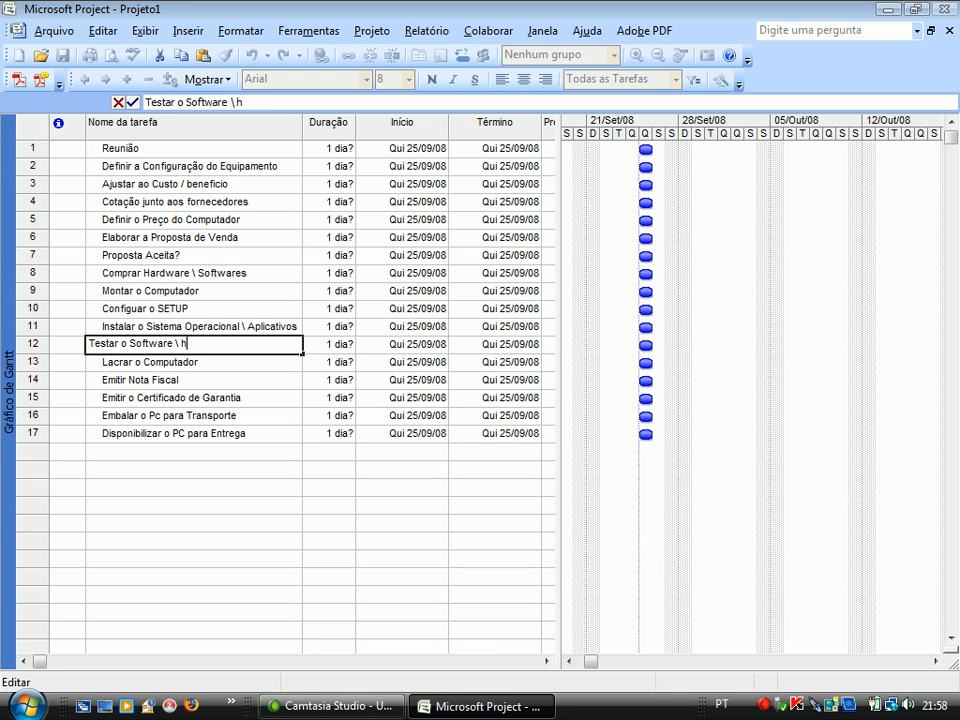
{"action": "type", "text": "aardware"}
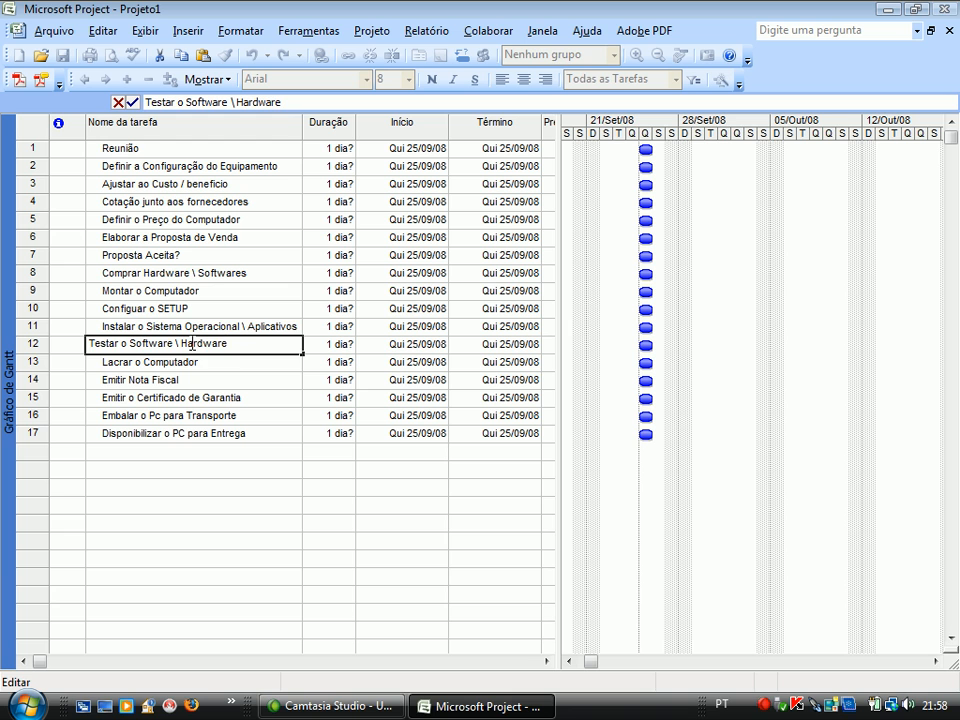
{"action": "key", "text": "Return"}
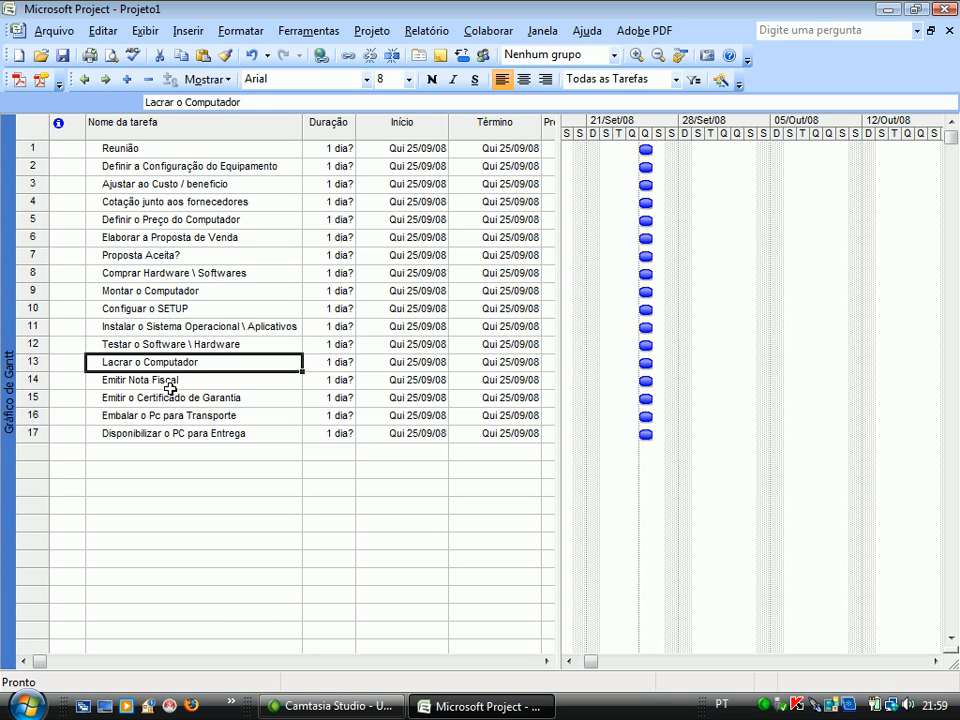
- Review the names of the last four tasks, from "Emitir Nota Fiscal" to "Disponibilizar o PC para Entrega"
{"action": "left_click", "coordinate": [171, 383]}
{"action": "left_click", "coordinate": [210, 399]}
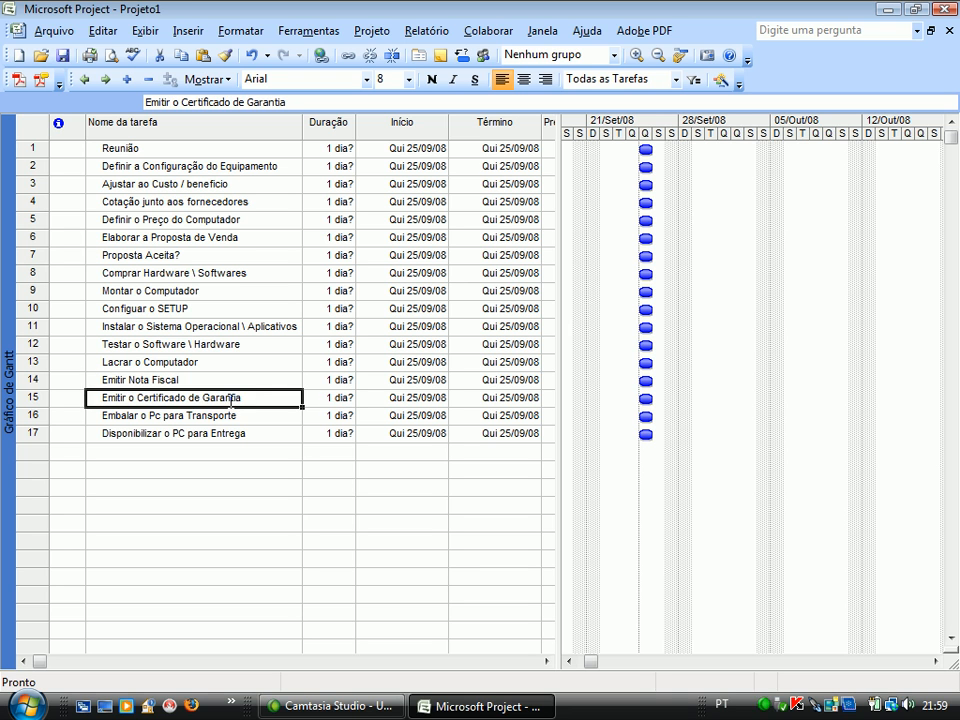
{"action": "left_click", "coordinate": [238, 418]}
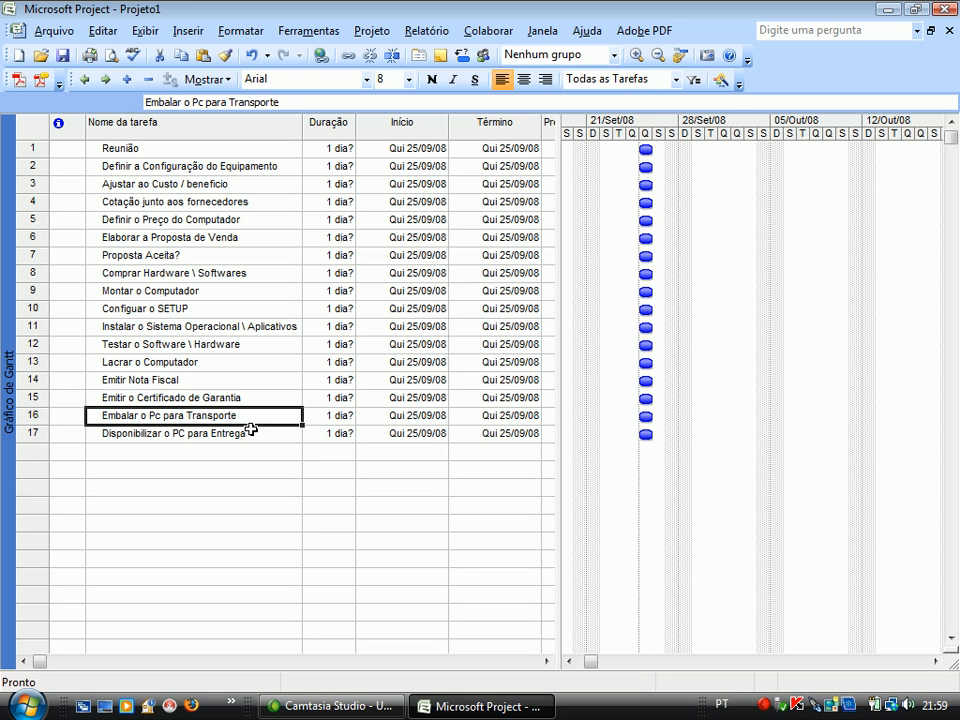
{"action": "left_click", "coordinate": [252, 432]}
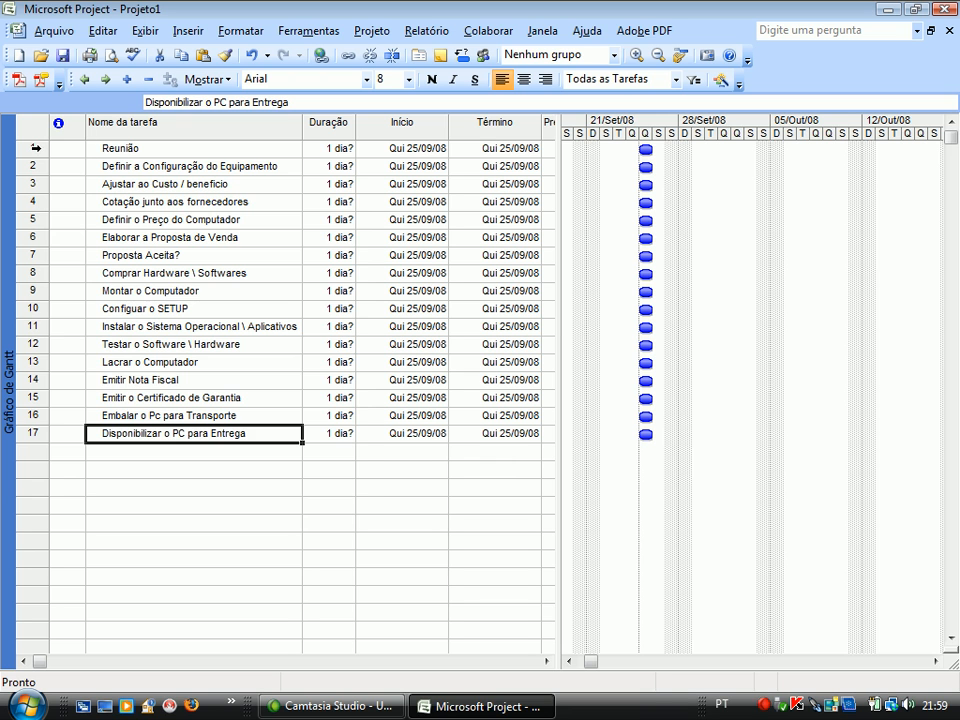
- Insert a new task above "Reunião" and name it "Projeto" followed by the project owner's full name
{"action": "right_click", "coordinate": [36, 149]}
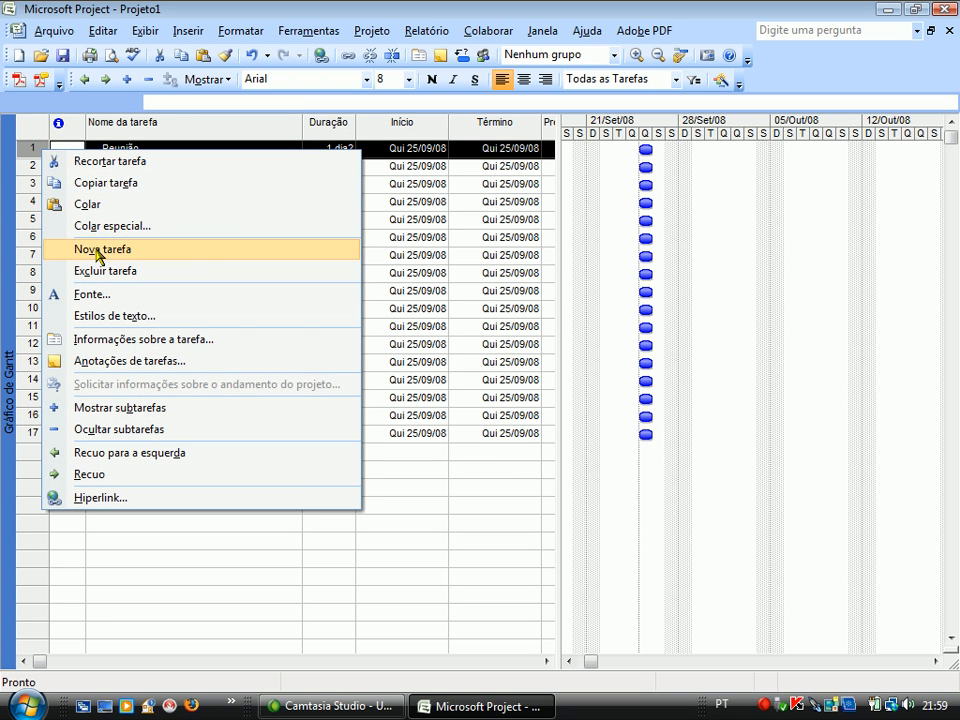
{"action": "left_click", "coordinate": [100, 250]}
{"action": "left_click", "coordinate": [180, 148]}
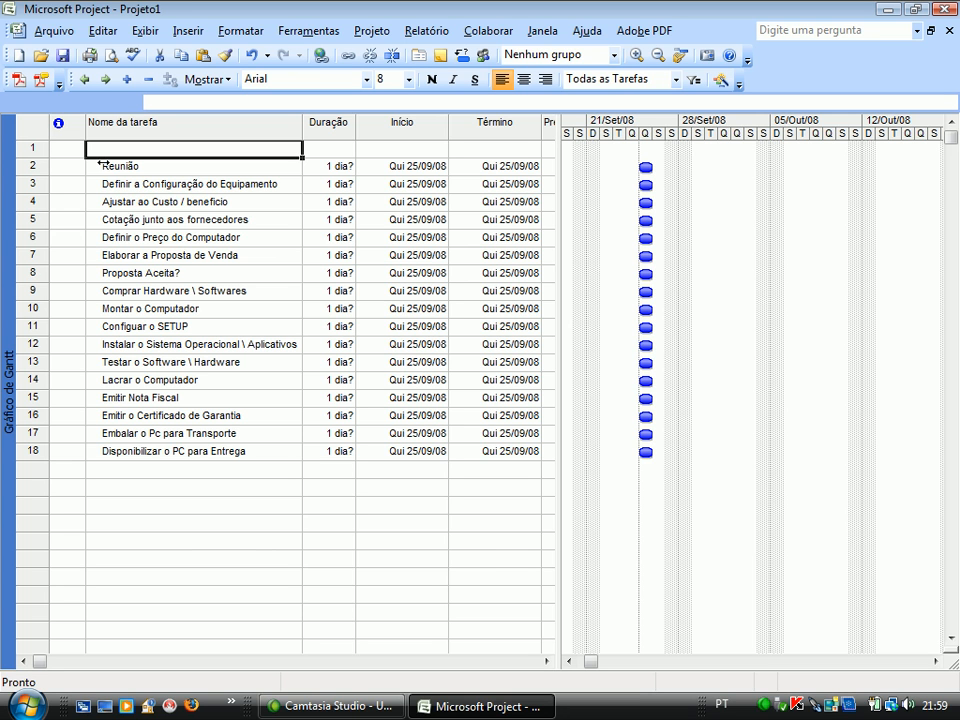
{"action": "type", "text": "Proje"}
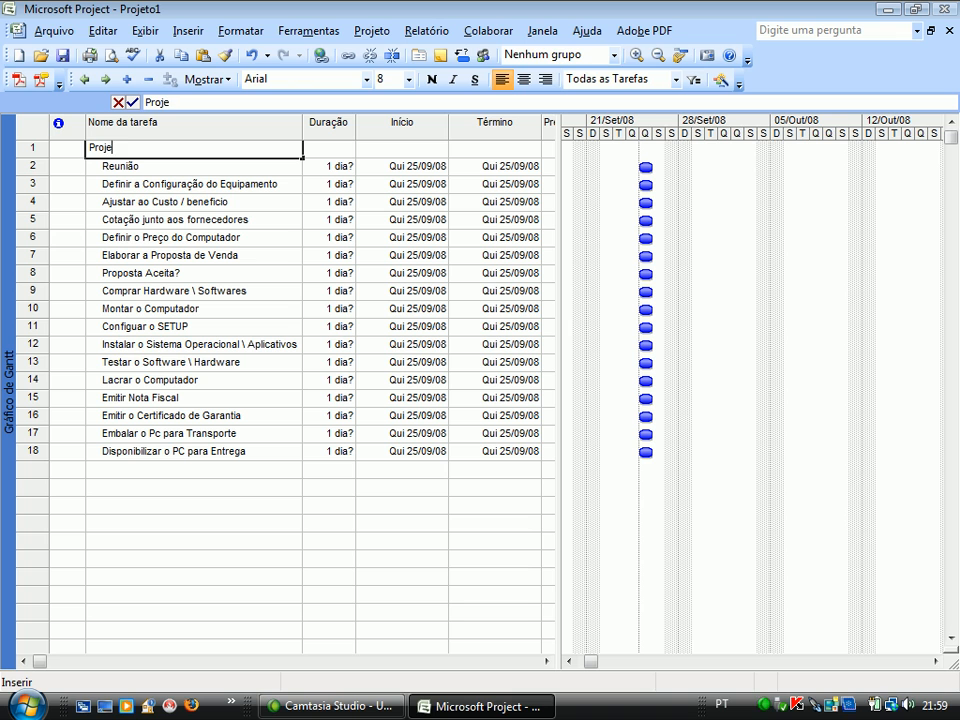
{"action": "type", "text": "to Leandro Ramos"}
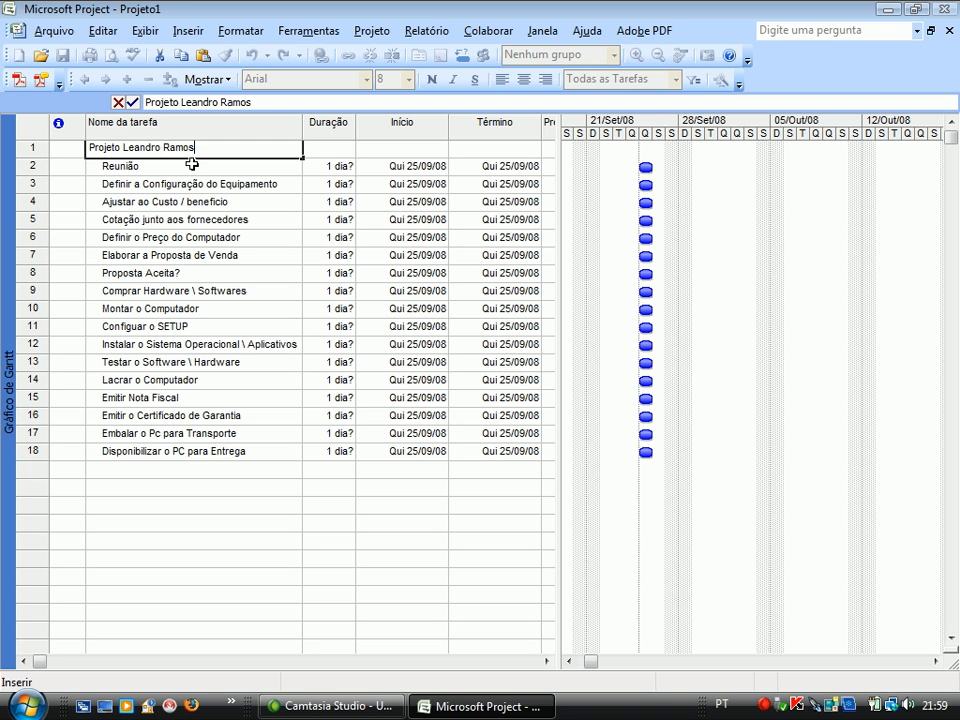
{"action": "key", "text": "Return"}
{"action": "left_click", "coordinate": [180, 148]}
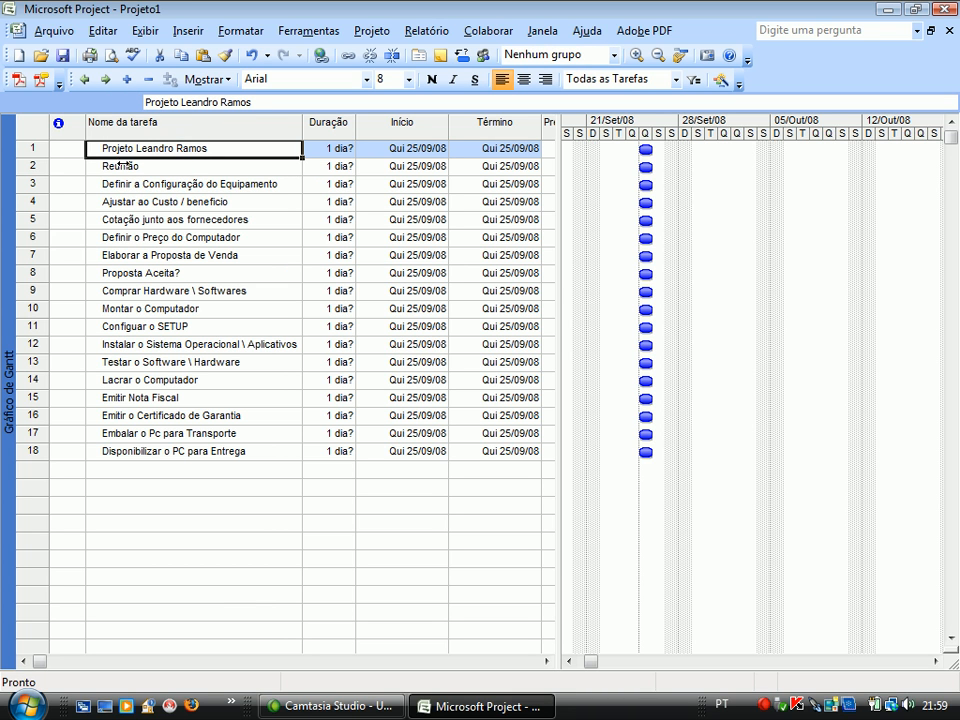
- Try indenting tasks 2 to 18 beneath the project task and outdent them again
{"action": "left_click_drag", "start_coordinate": [120, 166], "coordinate": [133, 452]}
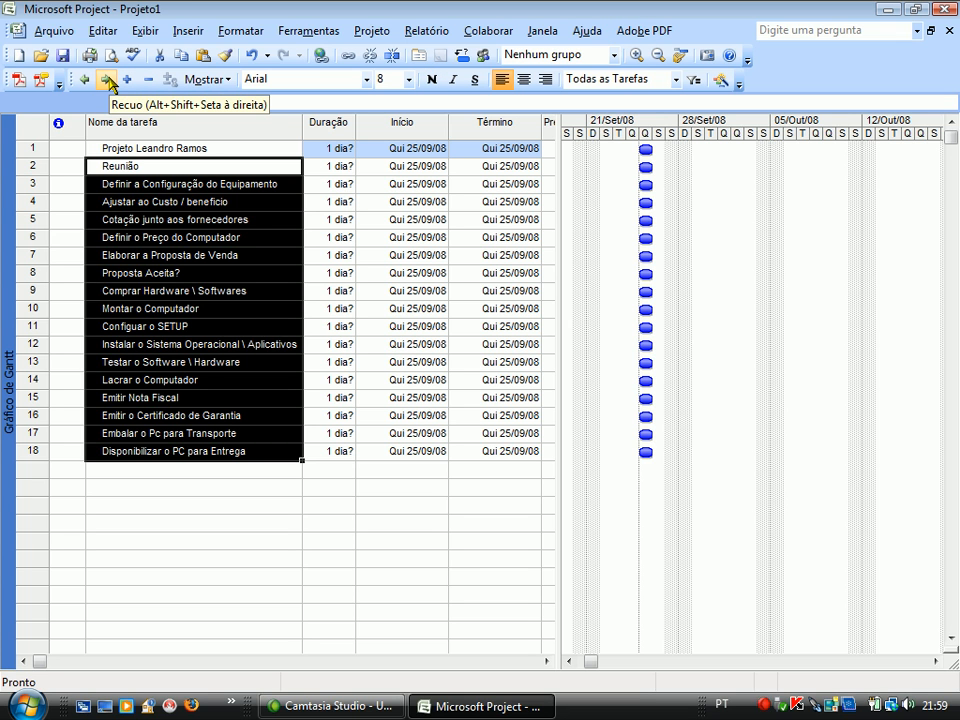
{"action": "left_click", "coordinate": [107, 79]}
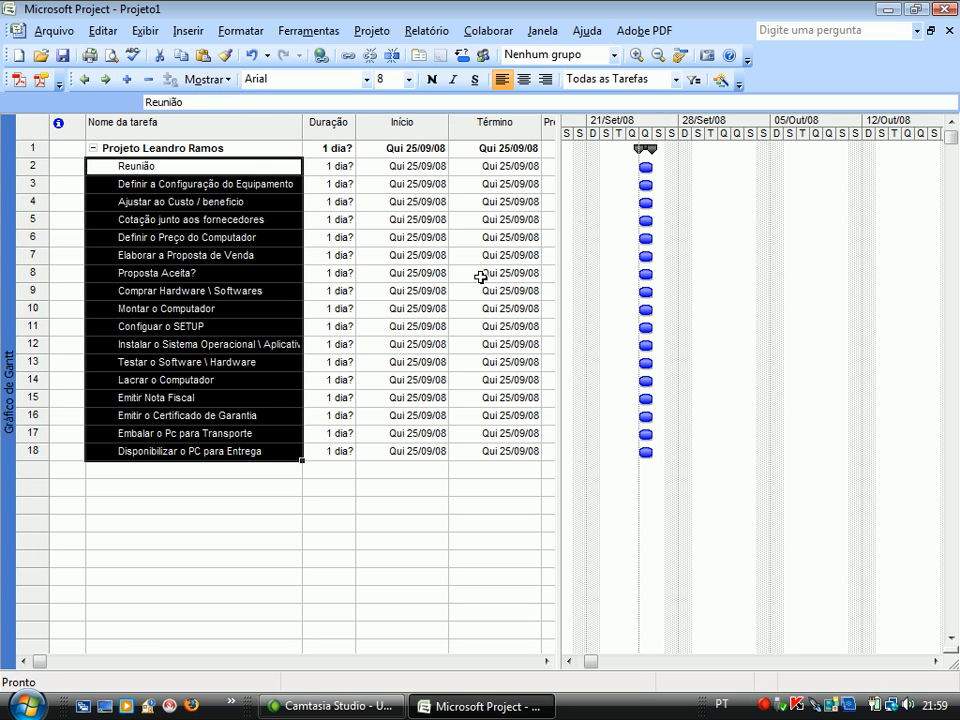
{"action": "left_click", "coordinate": [84, 80]}
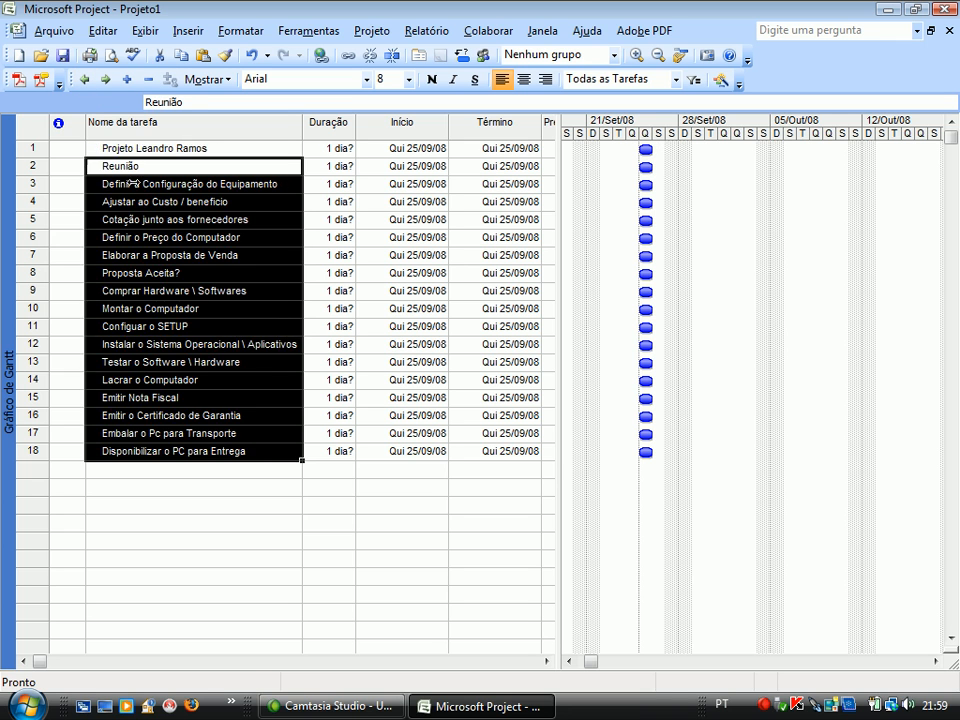
{"action": "left_click", "coordinate": [147, 203]}
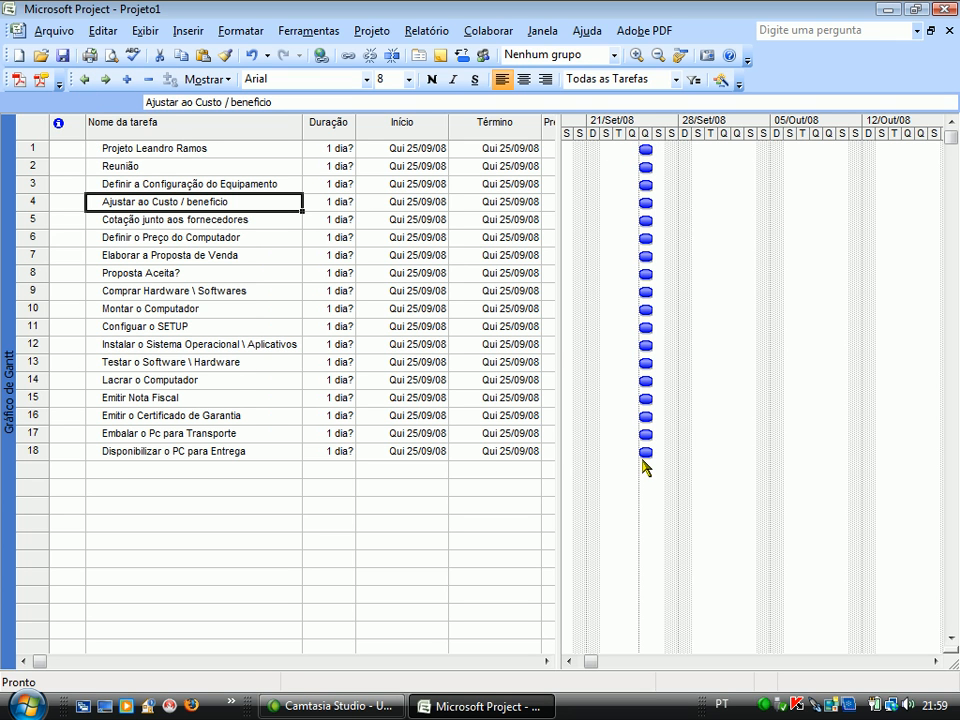
- Indent tasks 2 to 18 as subtasks of the first task, and collapse and re-expand that summary task
{"action": "left_click_drag", "start_coordinate": [177, 165], "coordinate": [197, 451]}
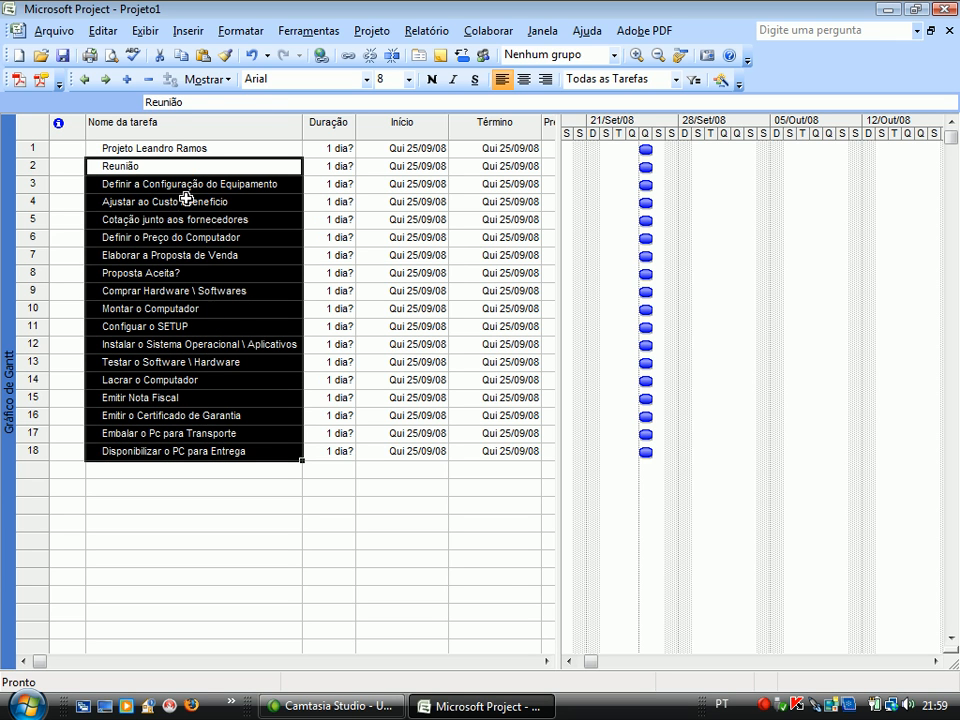
{"action": "left_click", "coordinate": [105, 79]}
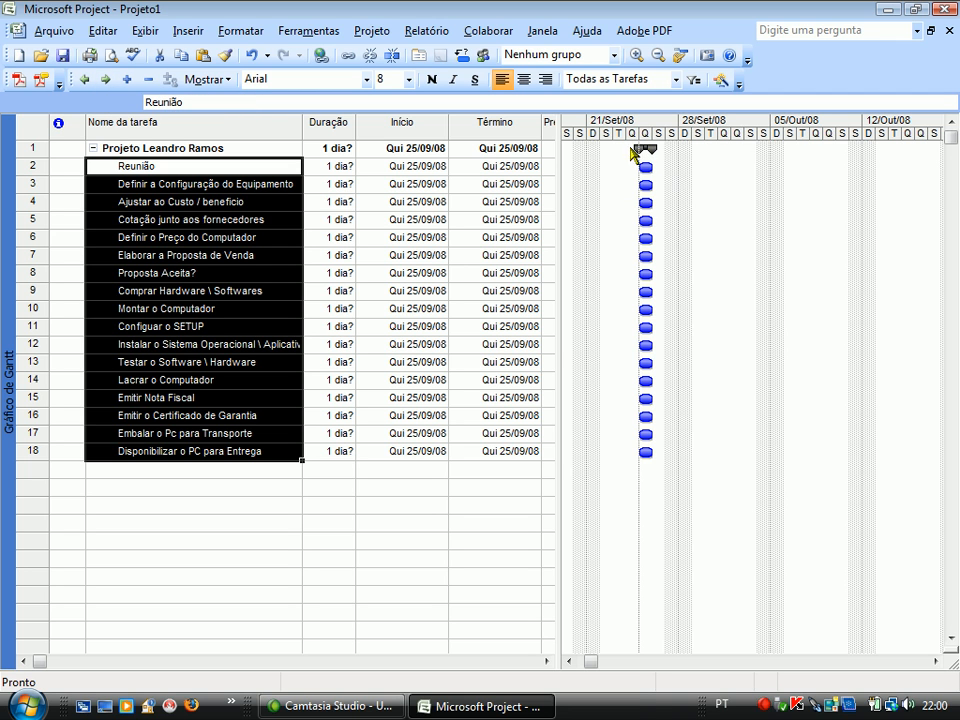
{"action": "left_click", "coordinate": [212, 213]}
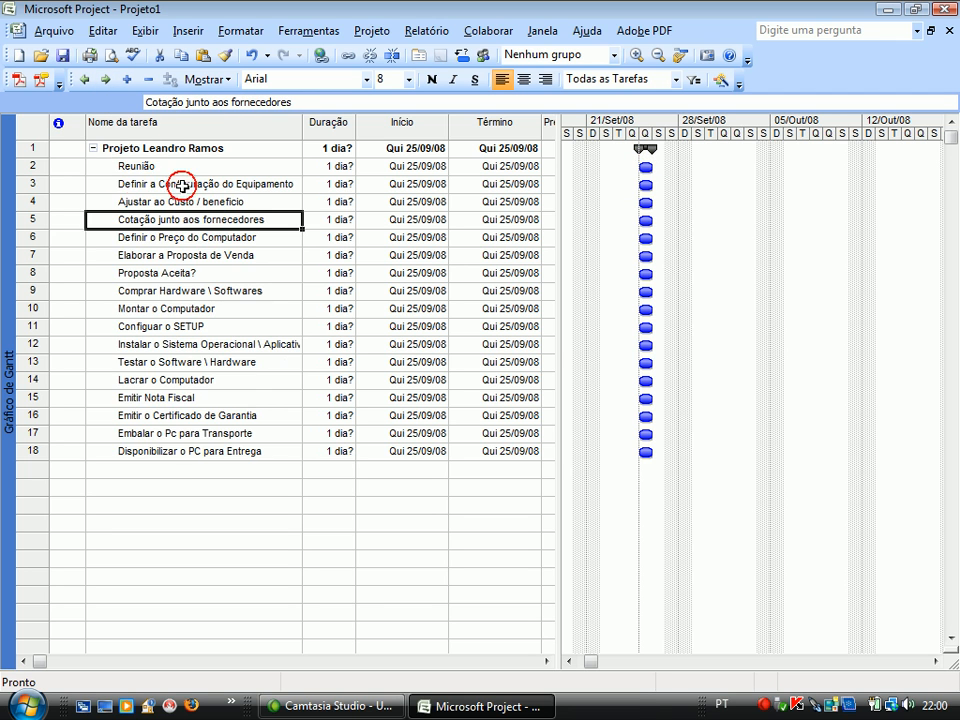
{"action": "left_click", "coordinate": [94, 150]}
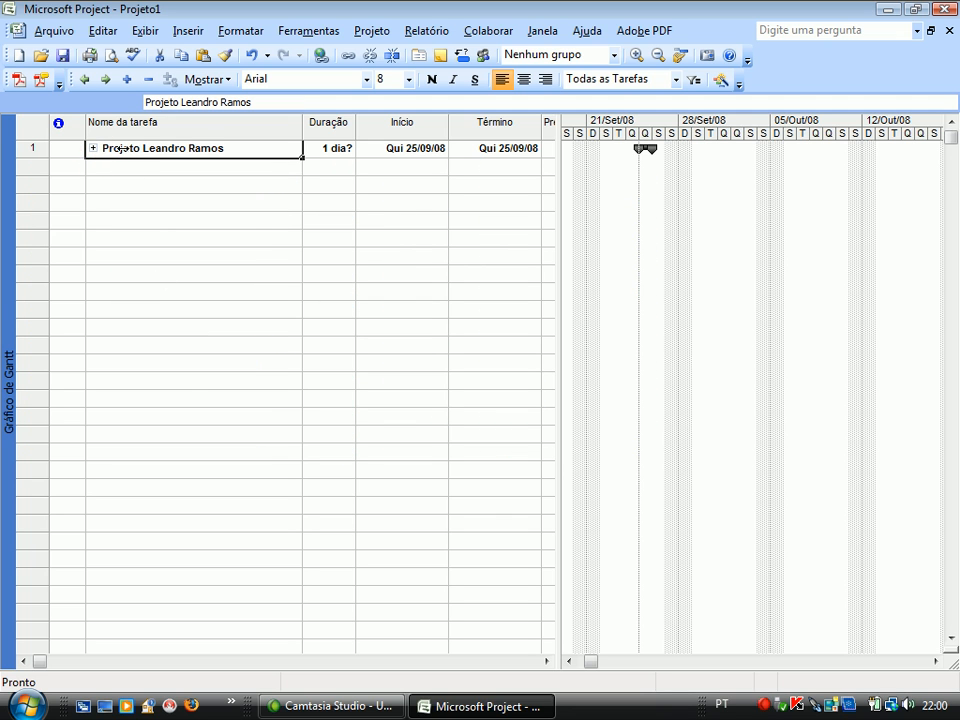
{"action": "left_click", "coordinate": [92, 149]}
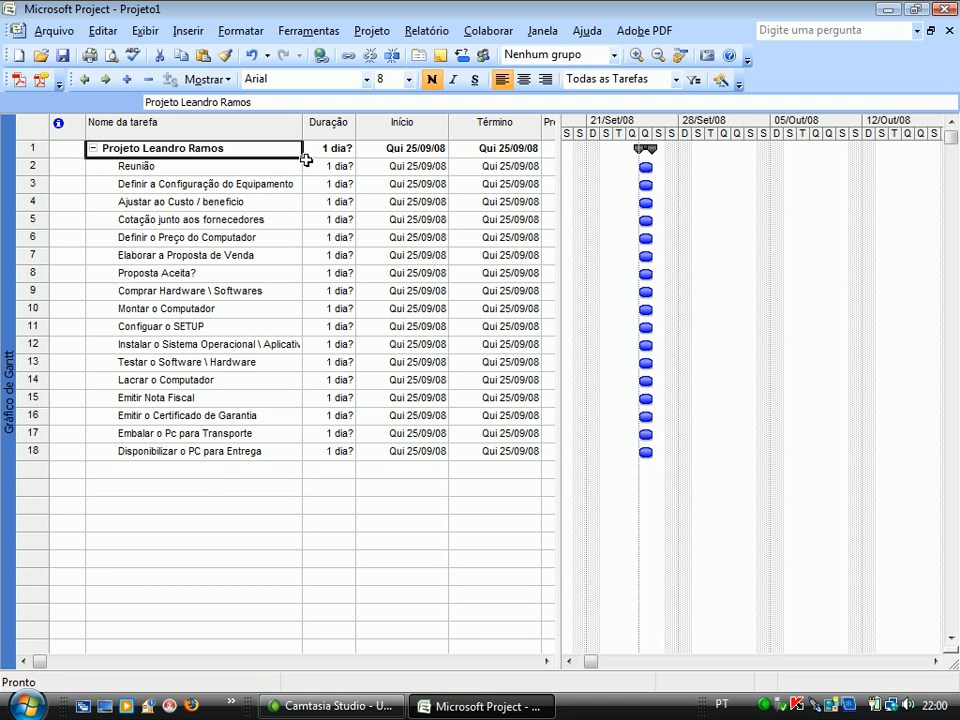
- Insert a new task named "Proposta" above "Reunião", directly beneath the project summary task
{"action": "right_click", "coordinate": [35, 168]}
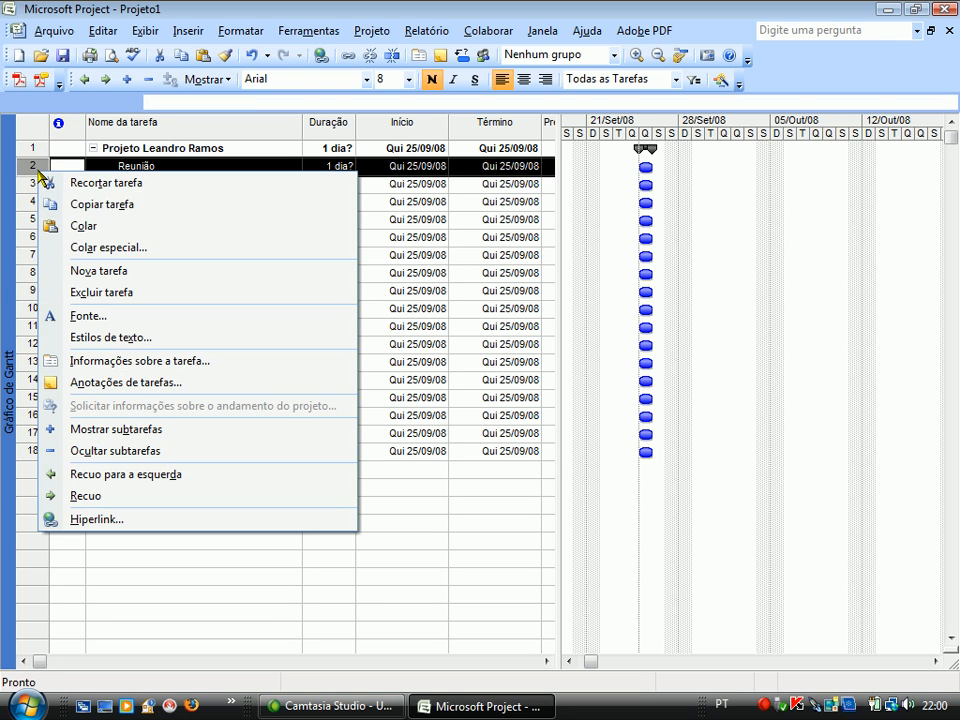
{"action": "left_click", "coordinate": [108, 281]}
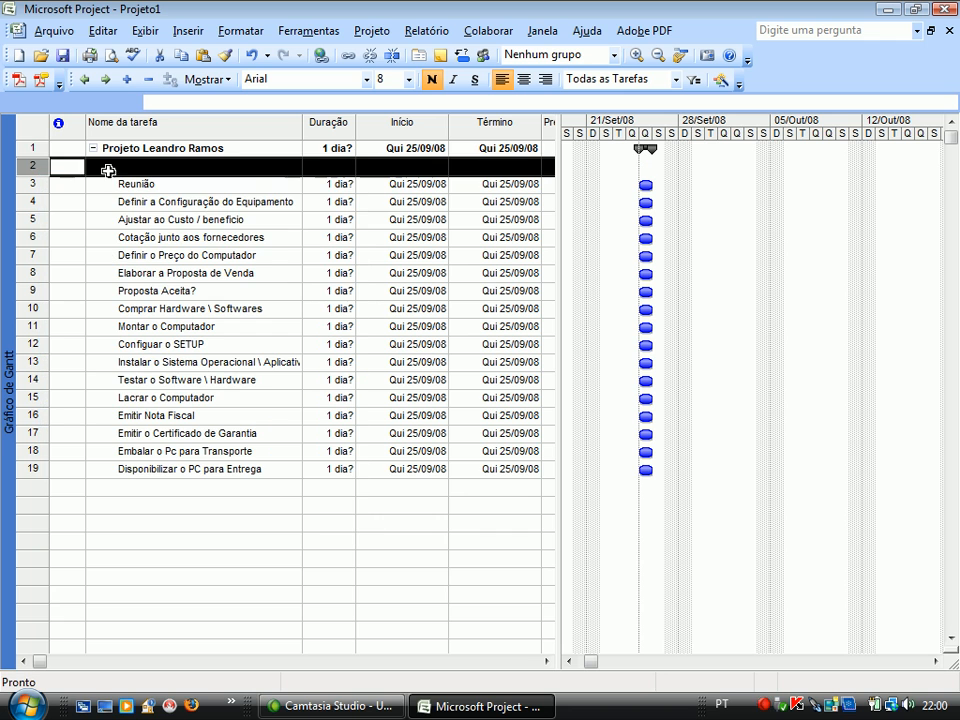
{"action": "left_click", "coordinate": [120, 168]}
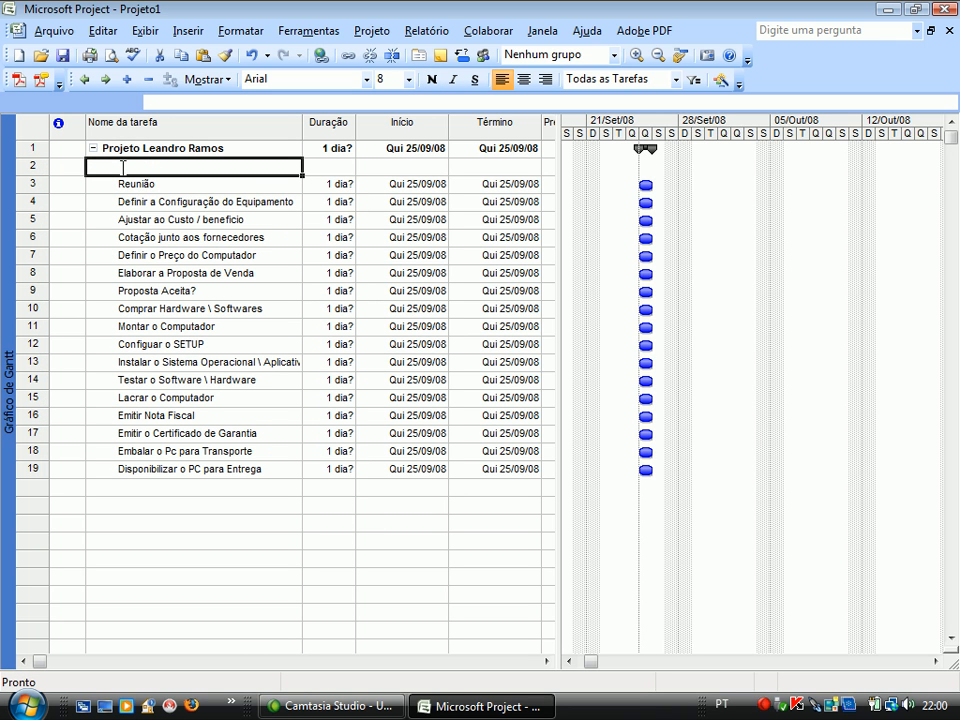
{"action": "type", "text": "Pro"}
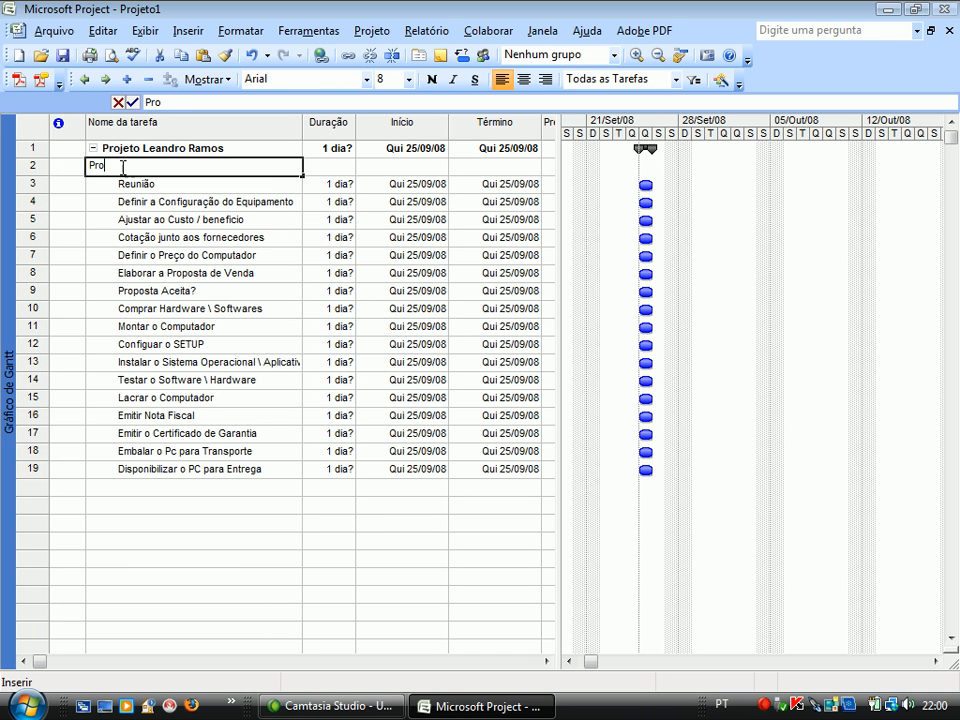
{"action": "type", "text": "posta"}
{"action": "key", "text": "Return"}
{"action": "left_click", "coordinate": [122, 166]}
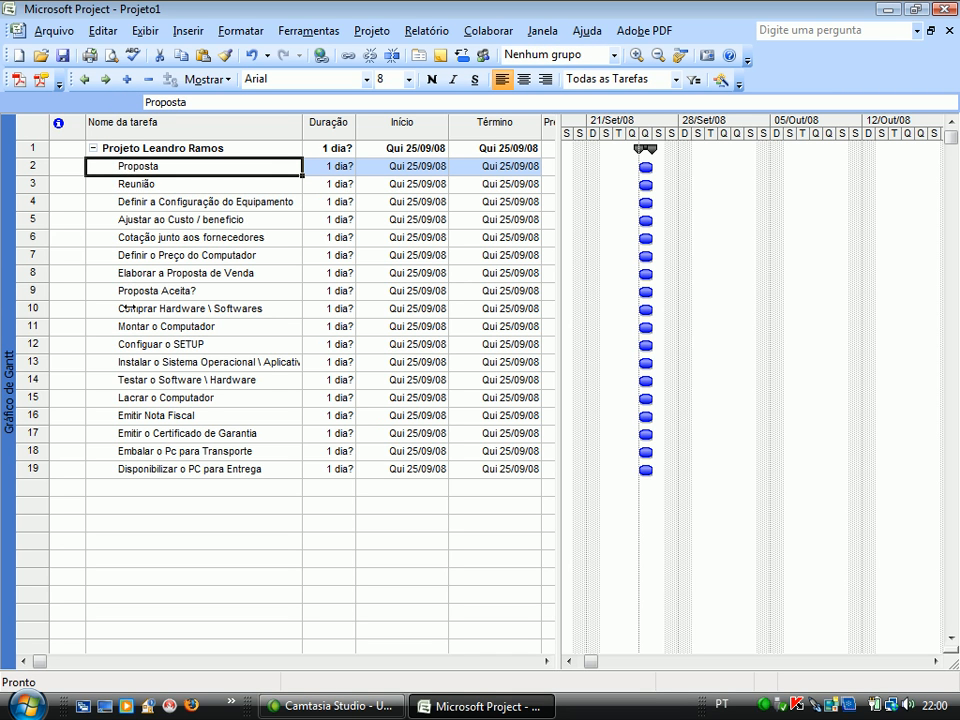
- Insert a new task named "Implatanção" above "Comprar Hardware \ Softwares"
{"action": "left_click", "coordinate": [124, 308]}
{"action": "right_click", "coordinate": [38, 310]}
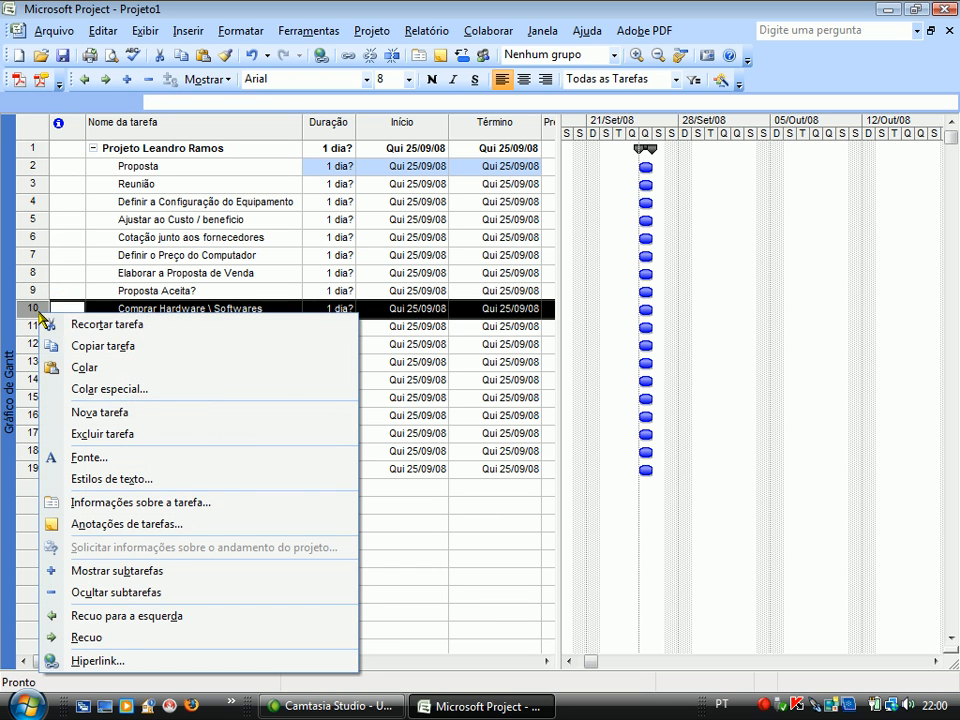
{"action": "left_click", "coordinate": [85, 412]}
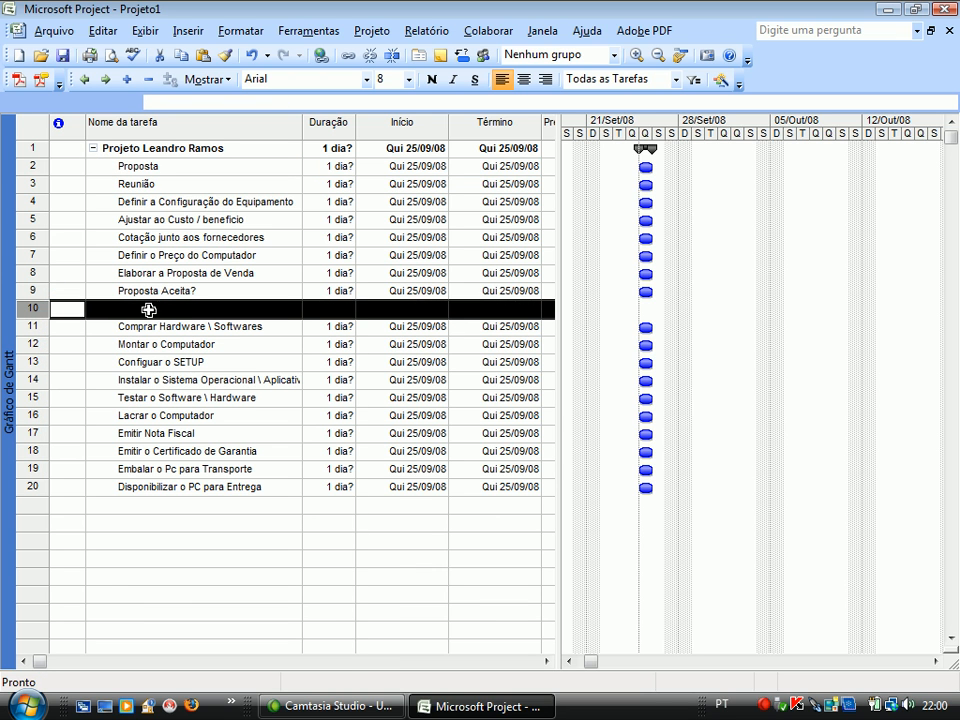
{"action": "left_click", "coordinate": [149, 310]}
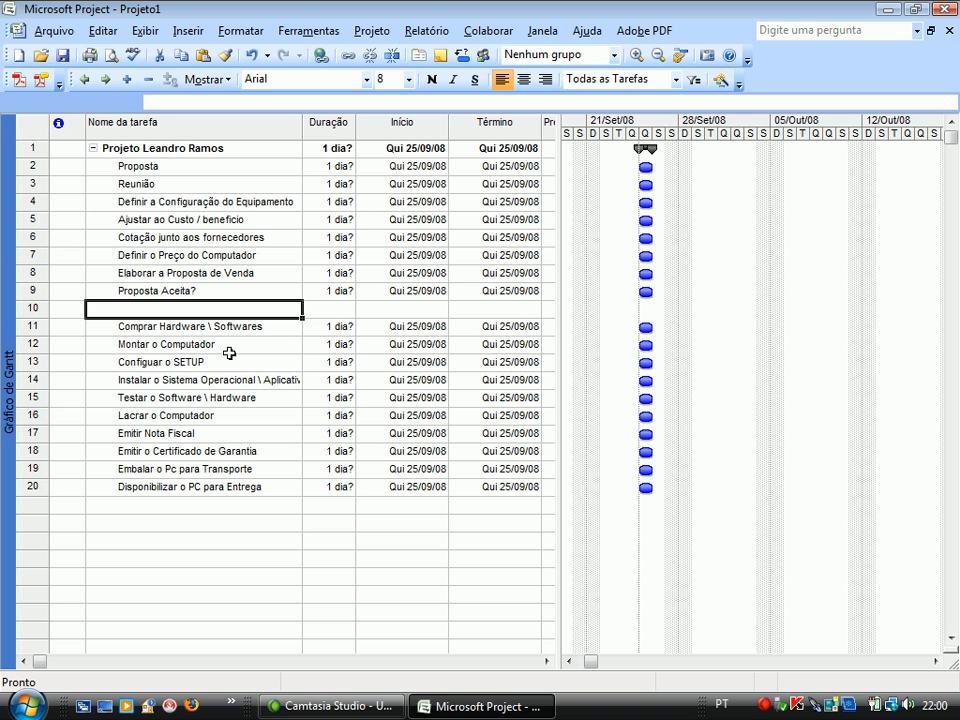
{"action": "type", "text": "Implatan"}
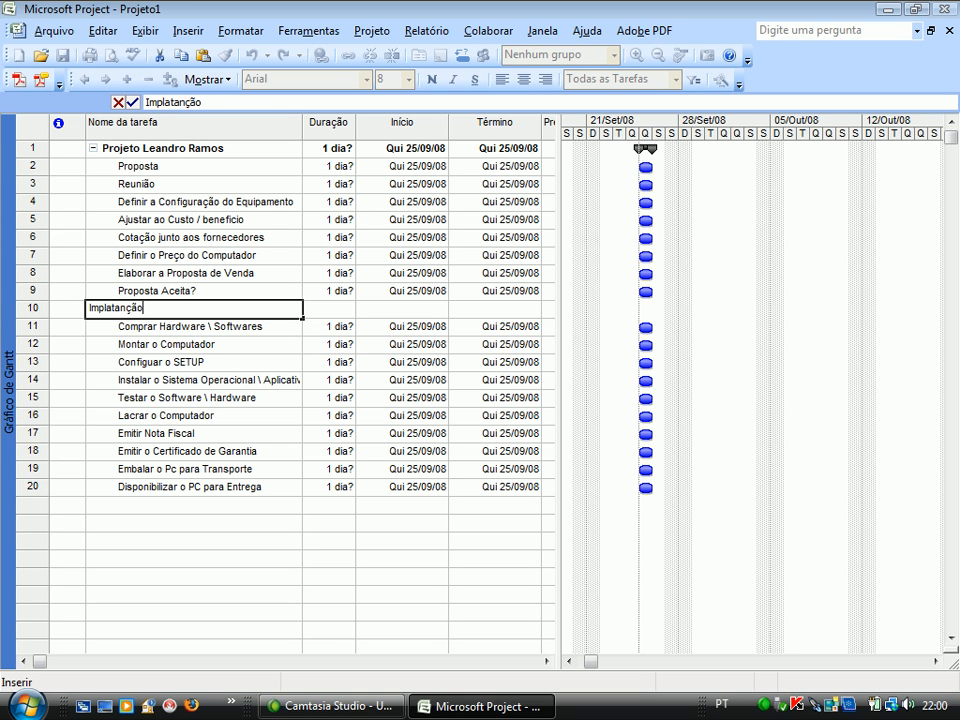
{"action": "type", "text": "ção"}
{"action": "key", "text": "Return"}
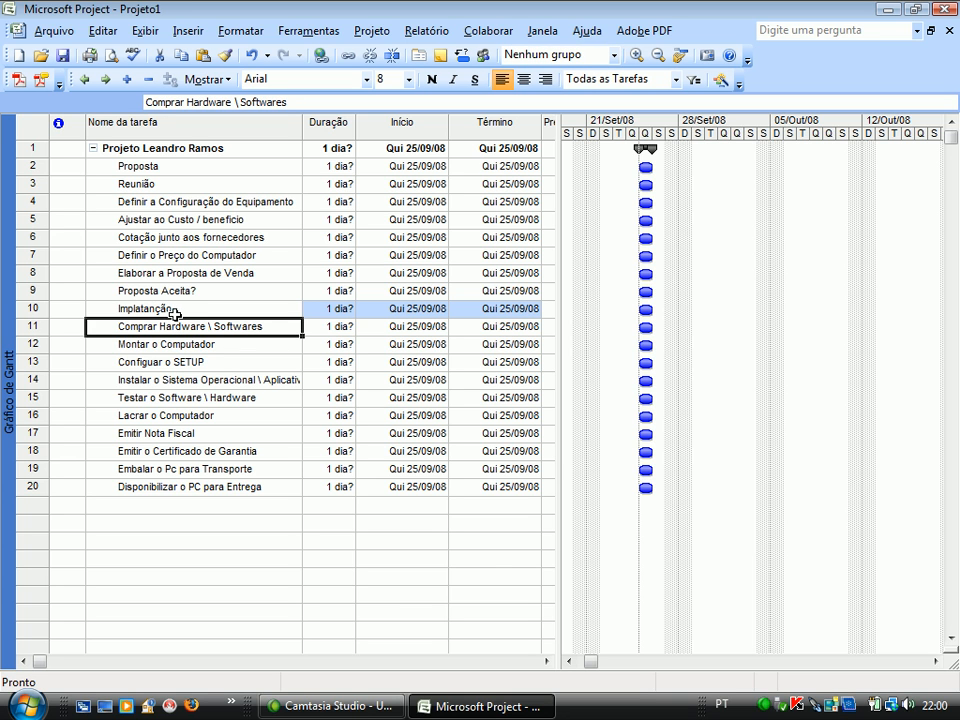
- Insert a new task named "Finalizando" above "Testar o Software \ Hardware"
{"action": "left_click", "coordinate": [145, 398]}
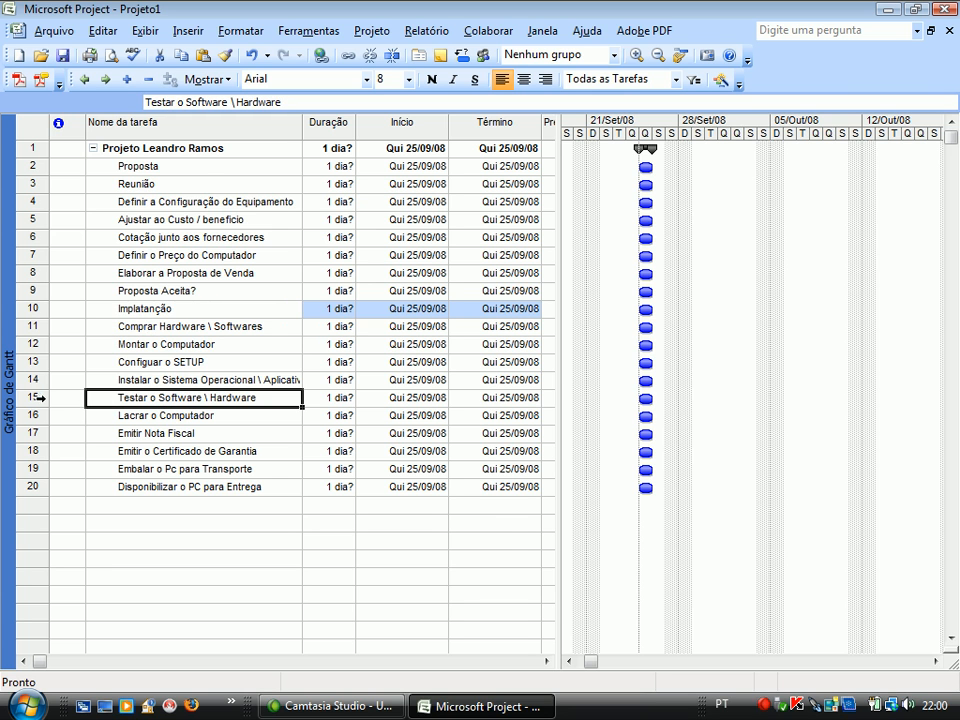
{"action": "right_click", "coordinate": [37, 398]}
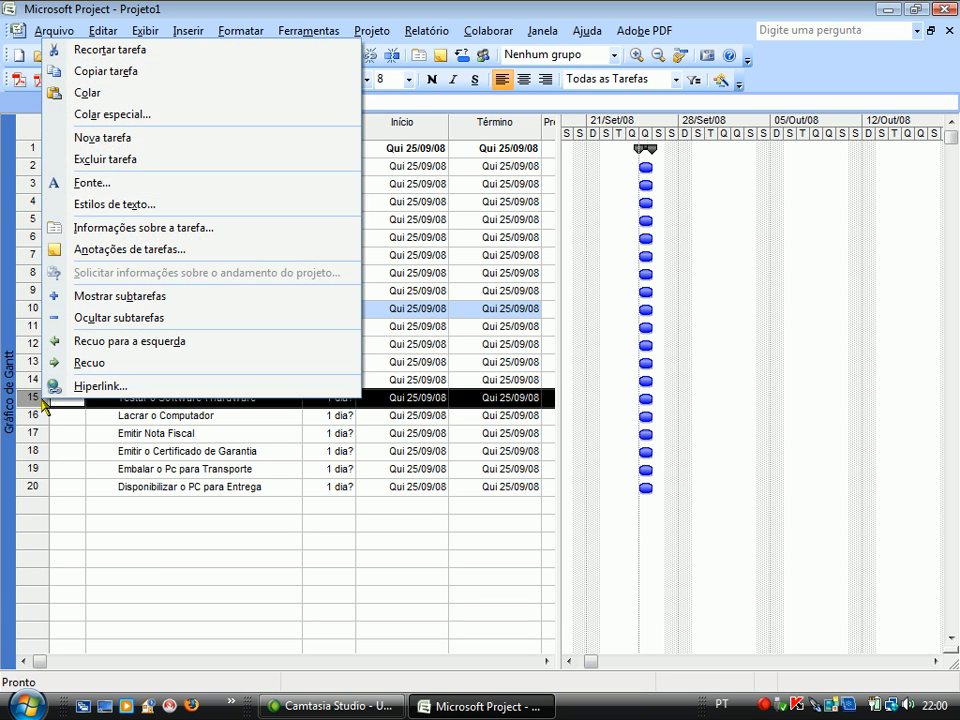
{"action": "left_click", "coordinate": [110, 140]}
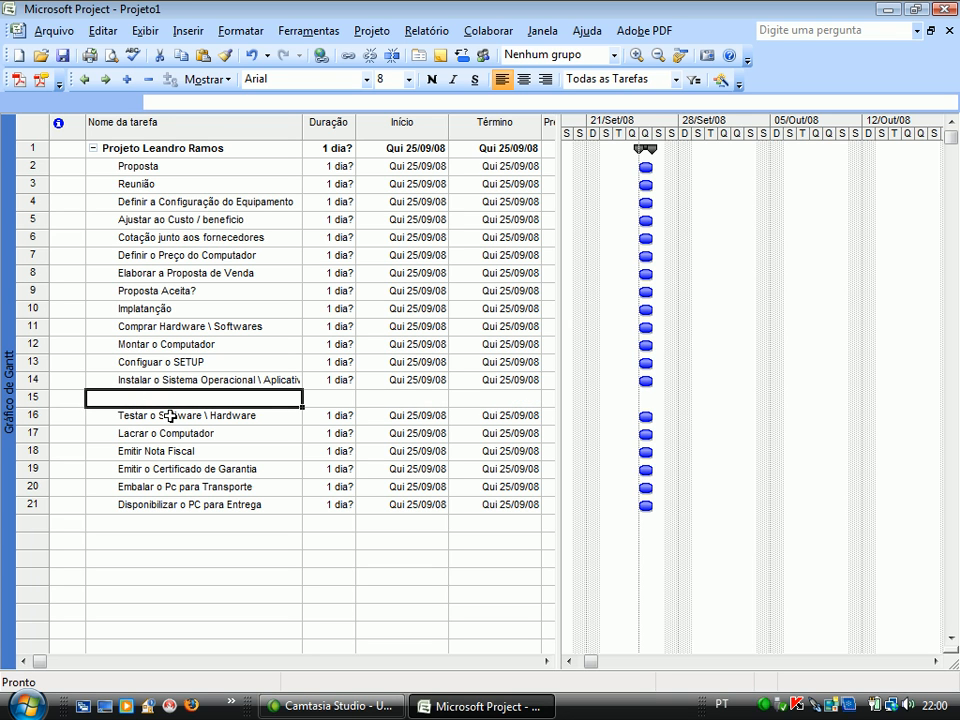
{"action": "type", "text": "Finalizando"}
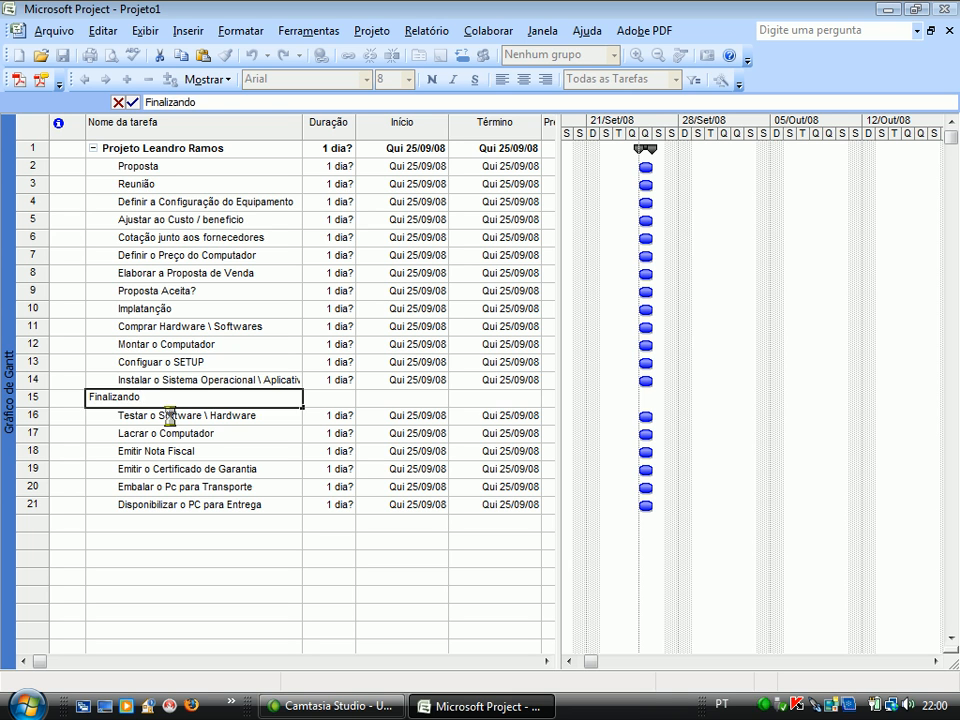
{"action": "key", "text": "Return"}
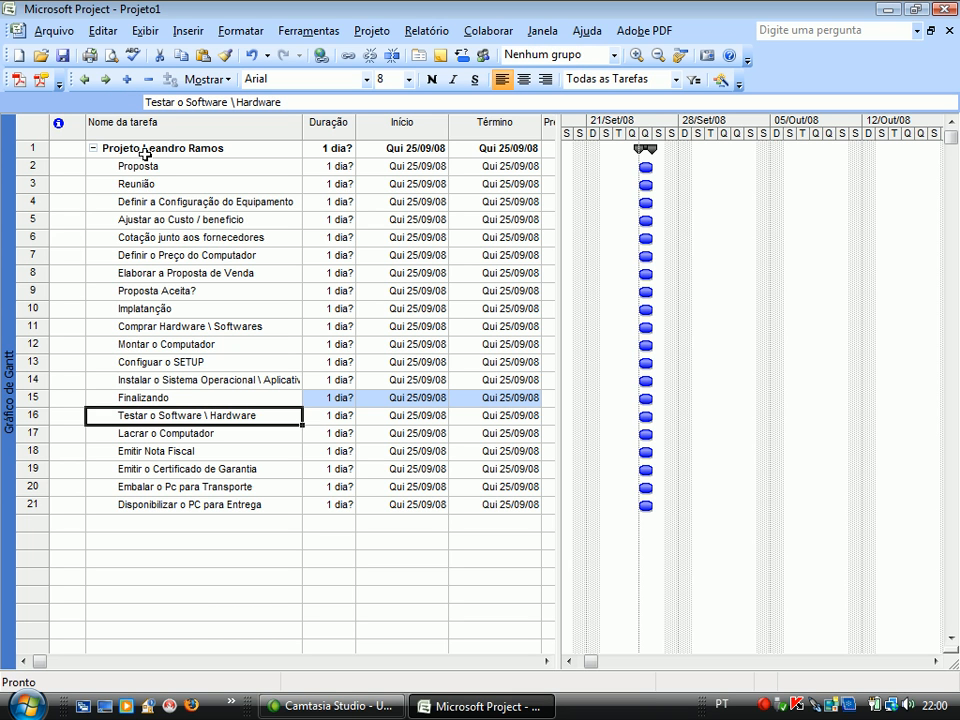
- Indent tasks 16 to 21 as subtasks of "Finalizando", and collapse and re-expand that phase
{"action": "left_click_drag", "start_coordinate": [165, 505], "coordinate": [137, 501]}
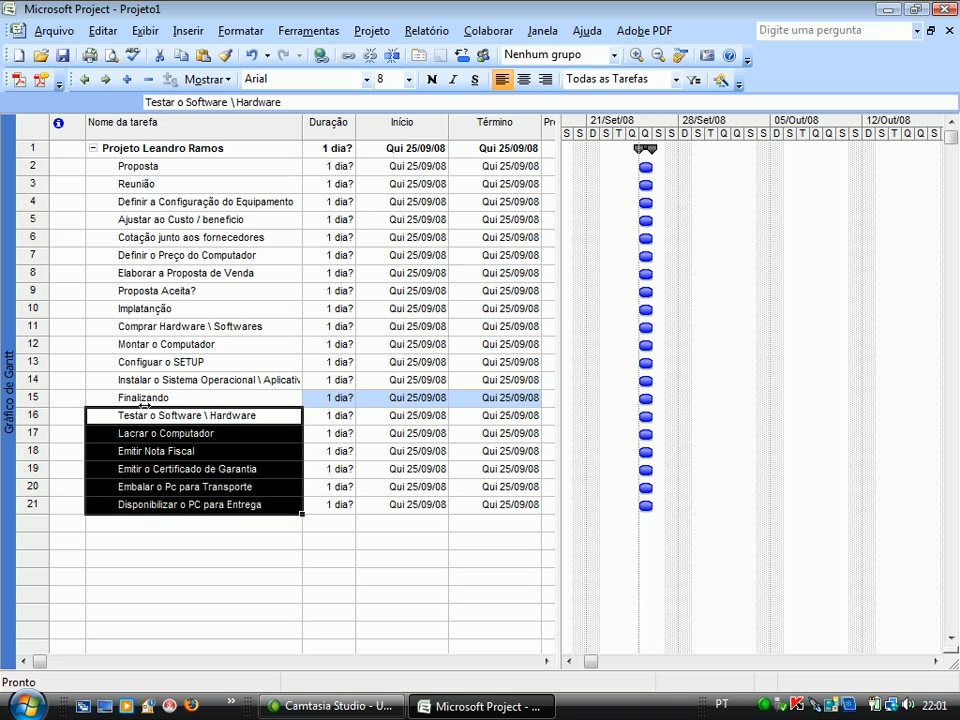
{"action": "left_click", "coordinate": [104, 78]}
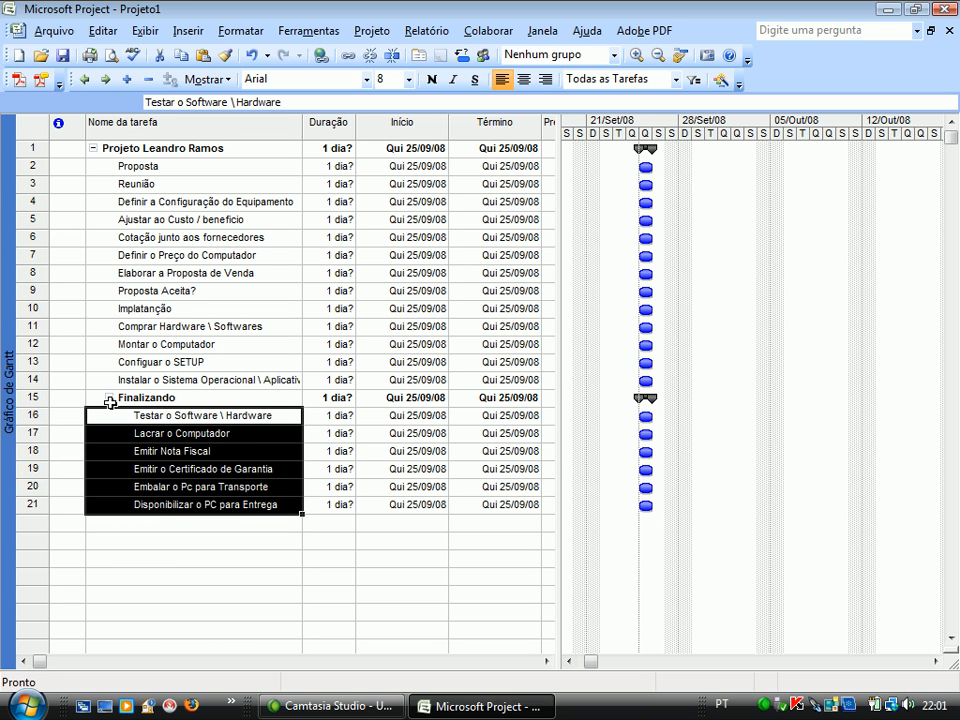
{"action": "left_click", "coordinate": [148, 397]}
{"action": "left_click", "coordinate": [109, 398]}
{"action": "left_click", "coordinate": [109, 398]}
{"action": "left_click", "coordinate": [109, 398]}
{"action": "left_click", "coordinate": [109, 398]}
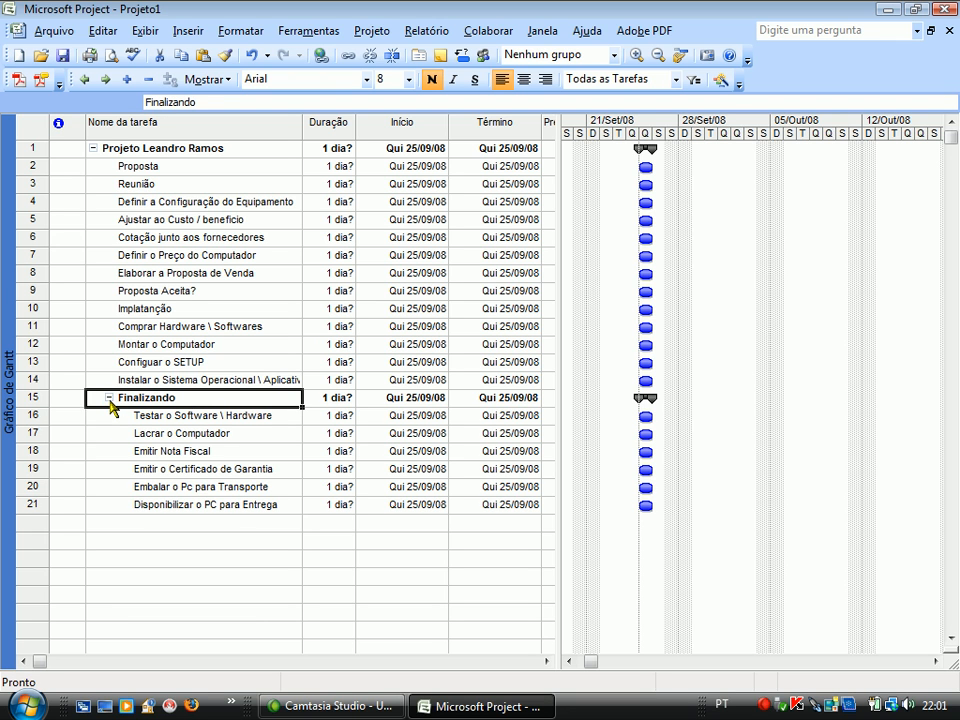
- Indent tasks 11 to 14 beneath "Implatanção" and tasks 3 to 9 beneath "Proposta"
{"action": "left_click_drag", "start_coordinate": [157, 381], "coordinate": [170, 330]}
{"action": "left_click", "coordinate": [105, 79]}
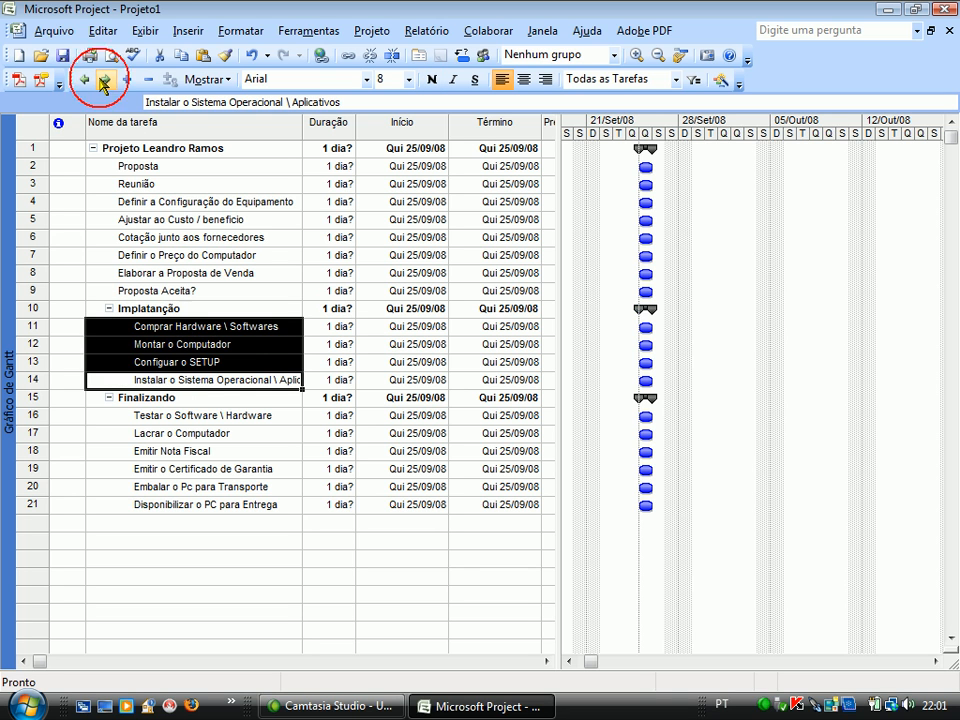
{"action": "left_click_drag", "start_coordinate": [168, 291], "coordinate": [135, 178]}
{"action": "left_click", "coordinate": [105, 79]}
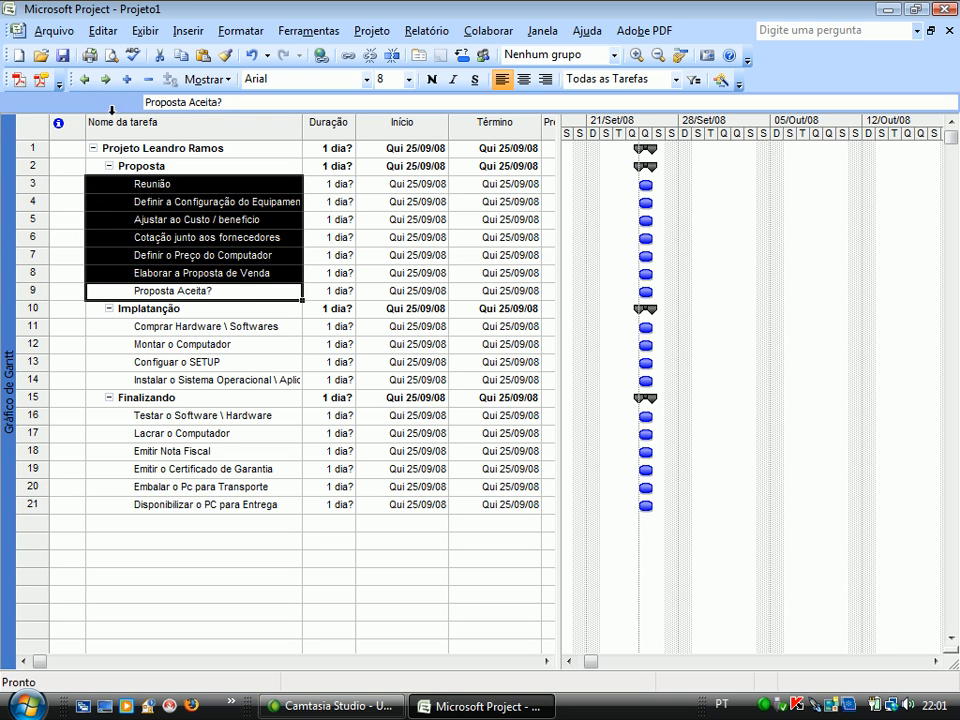
- Review the subtasks of the "Proposta" phase one by one, from "Reunião" to "Proposta Aceita?"
{"action": "left_click", "coordinate": [183, 256]}
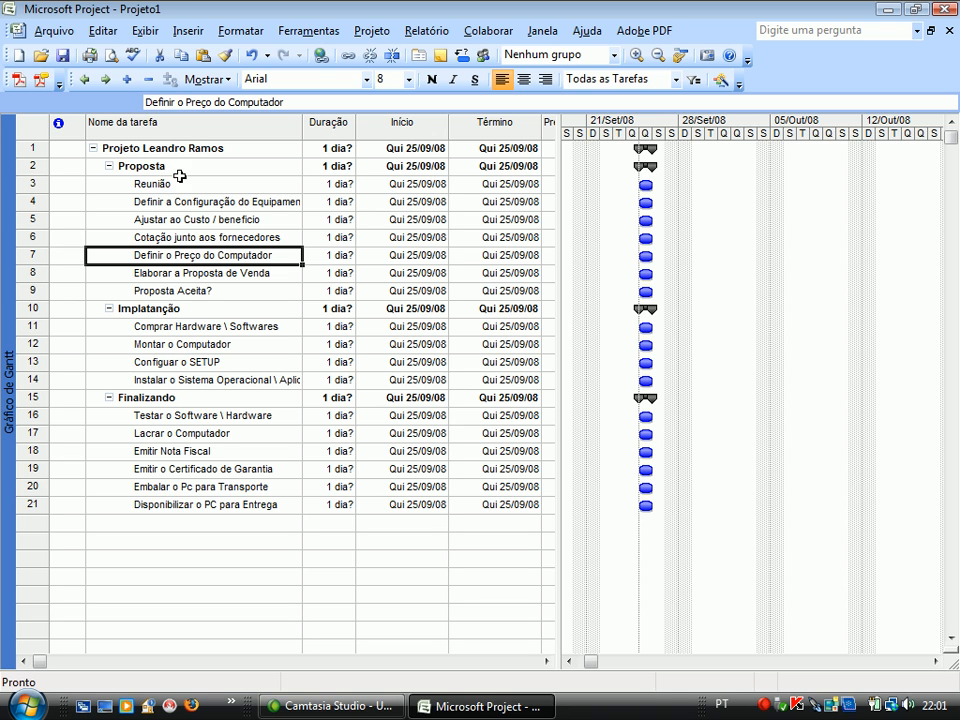
{"action": "left_click", "coordinate": [140, 184]}
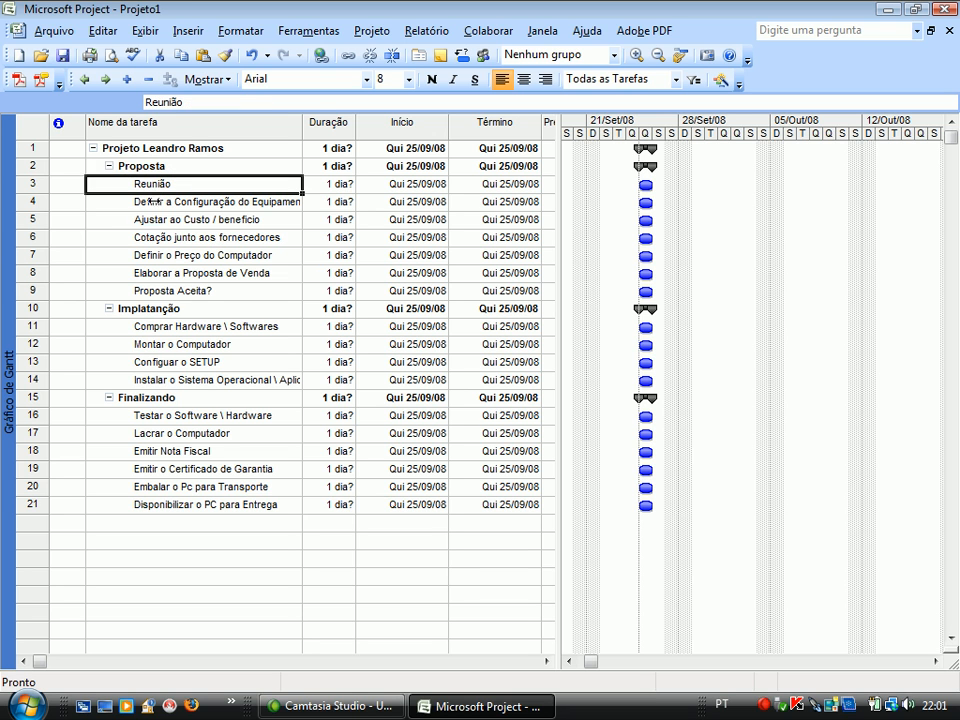
{"action": "left_click", "coordinate": [152, 204]}
{"action": "left_click", "coordinate": [155, 220]}
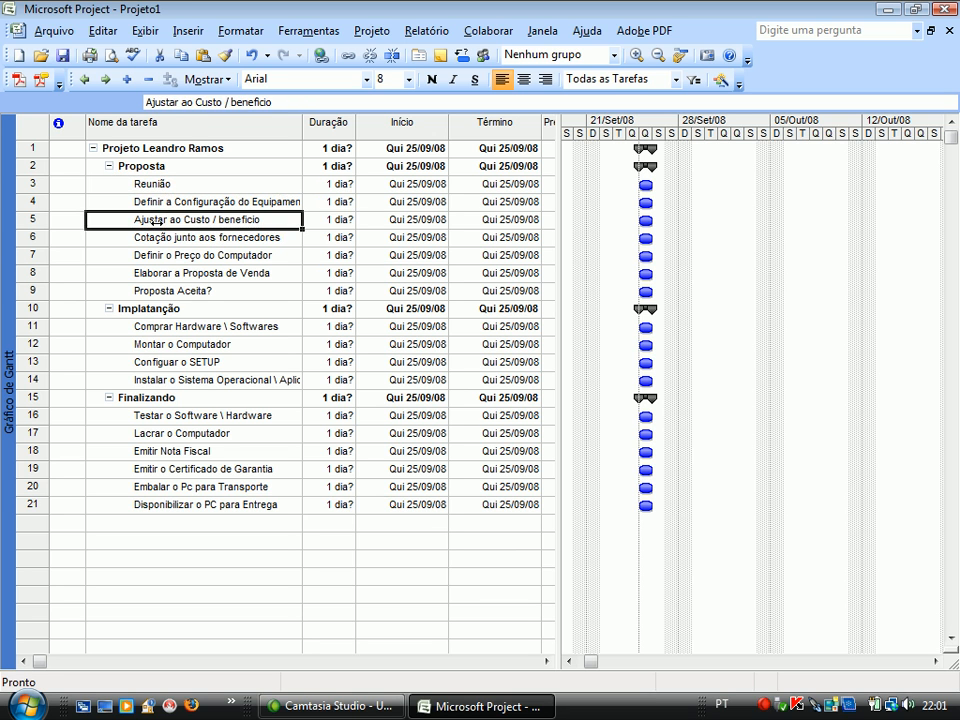
{"action": "left_click", "coordinate": [183, 235]}
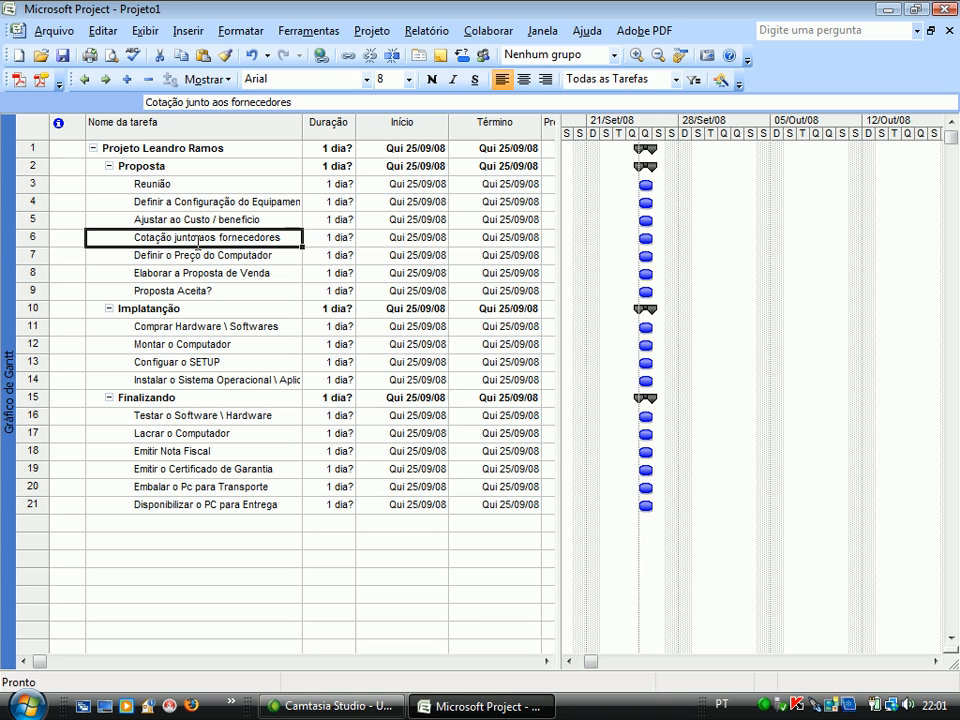
{"action": "left_click", "coordinate": [200, 257]}
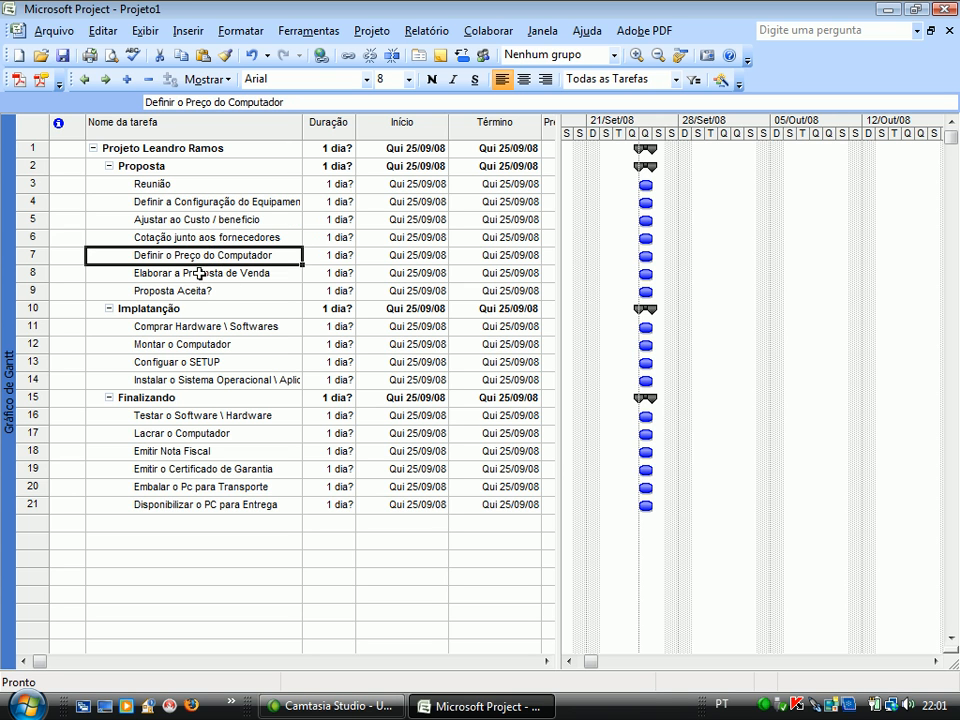
{"action": "left_click", "coordinate": [203, 272]}
{"action": "left_click", "coordinate": [204, 292]}
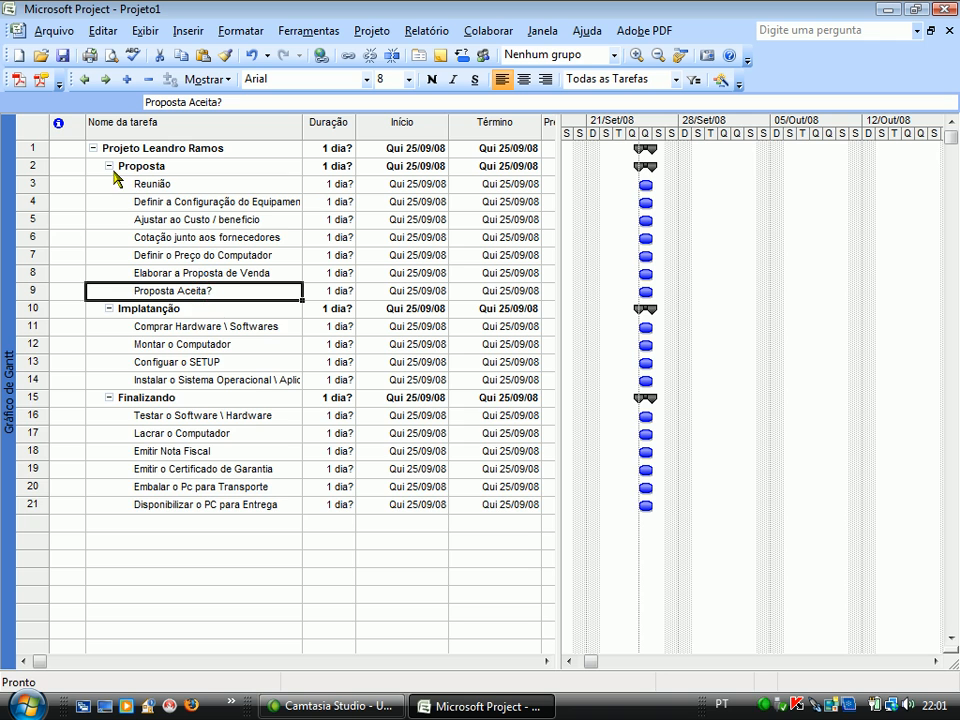
- Collapse the three phases in turn, toggle the project summary task's subtasks, and expand all three phases again
{"action": "left_click", "coordinate": [109, 166]}
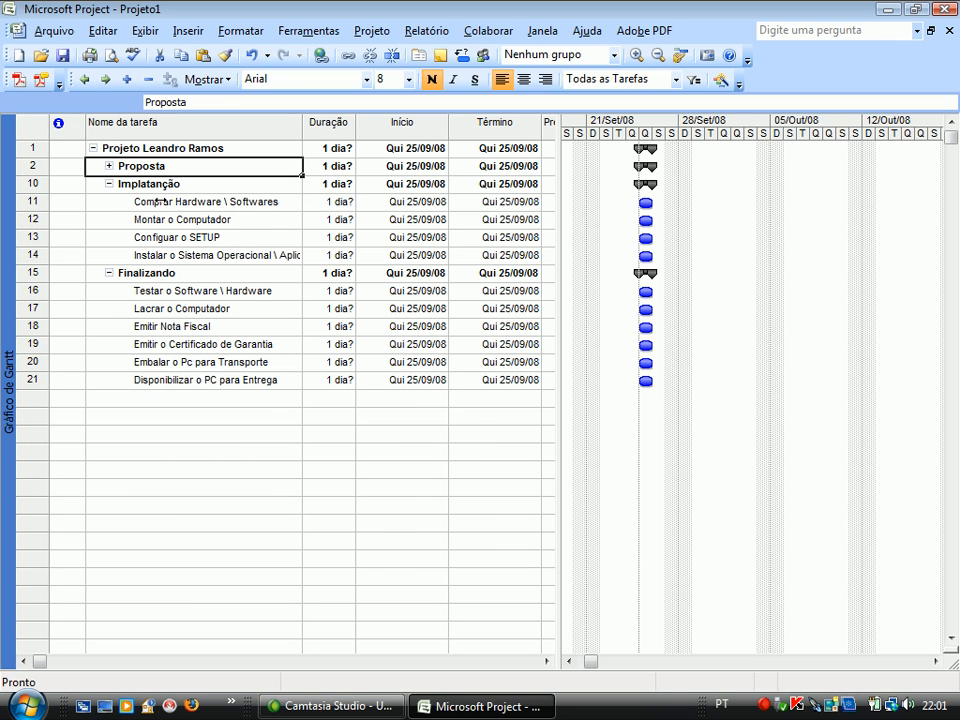
{"action": "left_click", "coordinate": [110, 184]}
{"action": "left_click", "coordinate": [161, 221]}
{"action": "left_click", "coordinate": [166, 239]}
{"action": "left_click", "coordinate": [166, 308]}
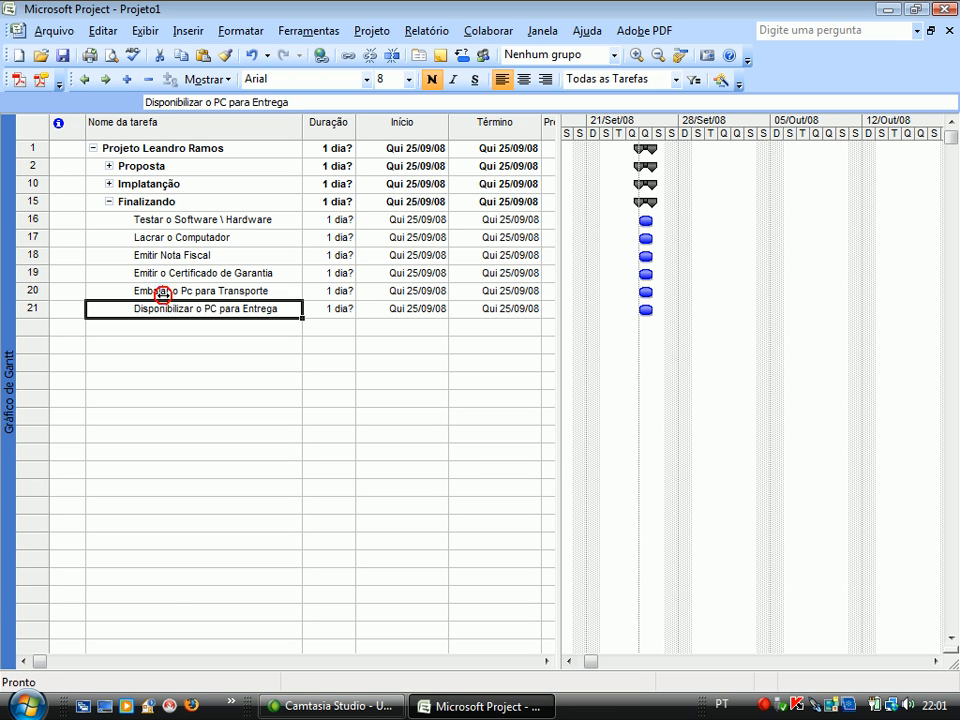
{"action": "left_click", "coordinate": [109, 201]}
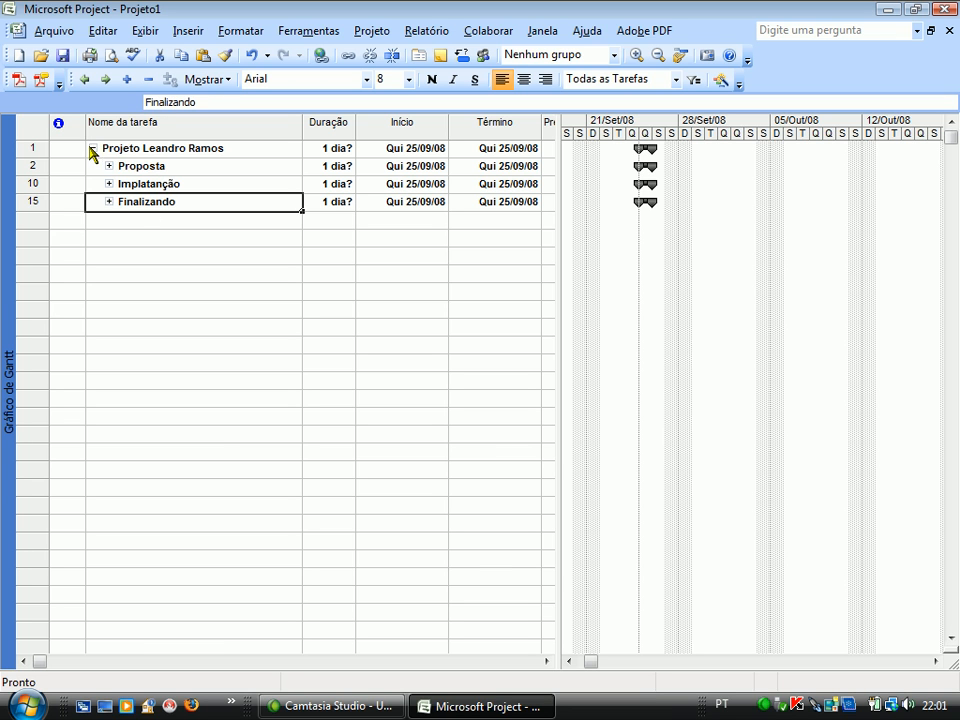
{"action": "left_click", "coordinate": [91, 148]}
{"action": "left_click", "coordinate": [92, 149]}
{"action": "left_click", "coordinate": [93, 150]}
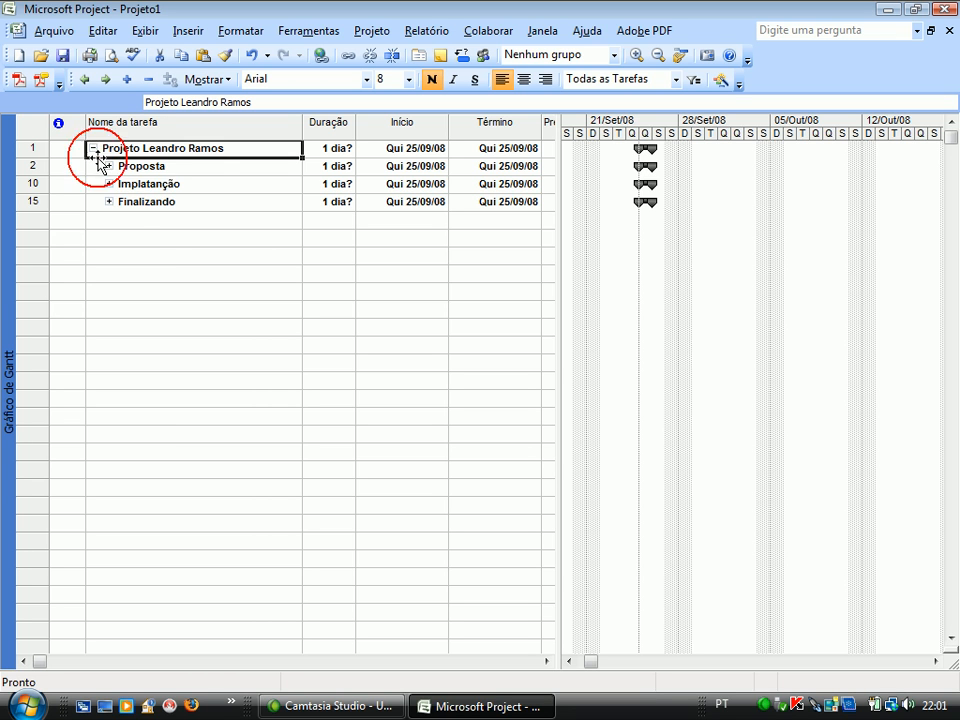
{"action": "left_click", "coordinate": [109, 166]}
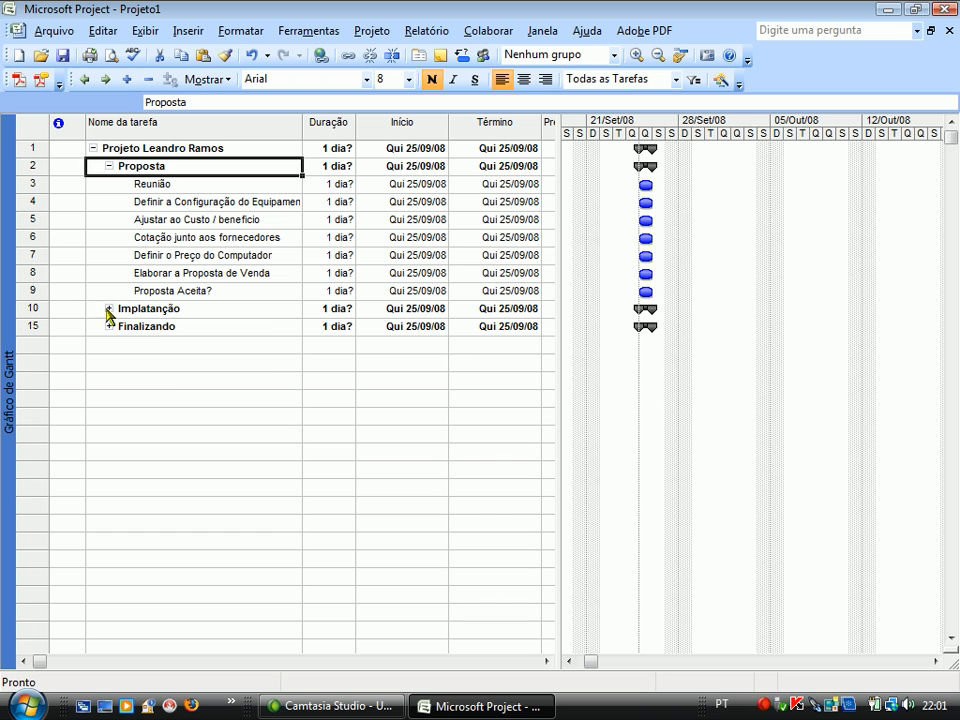
{"action": "left_click", "coordinate": [109, 309]}
{"action": "left_click", "coordinate": [109, 397]}
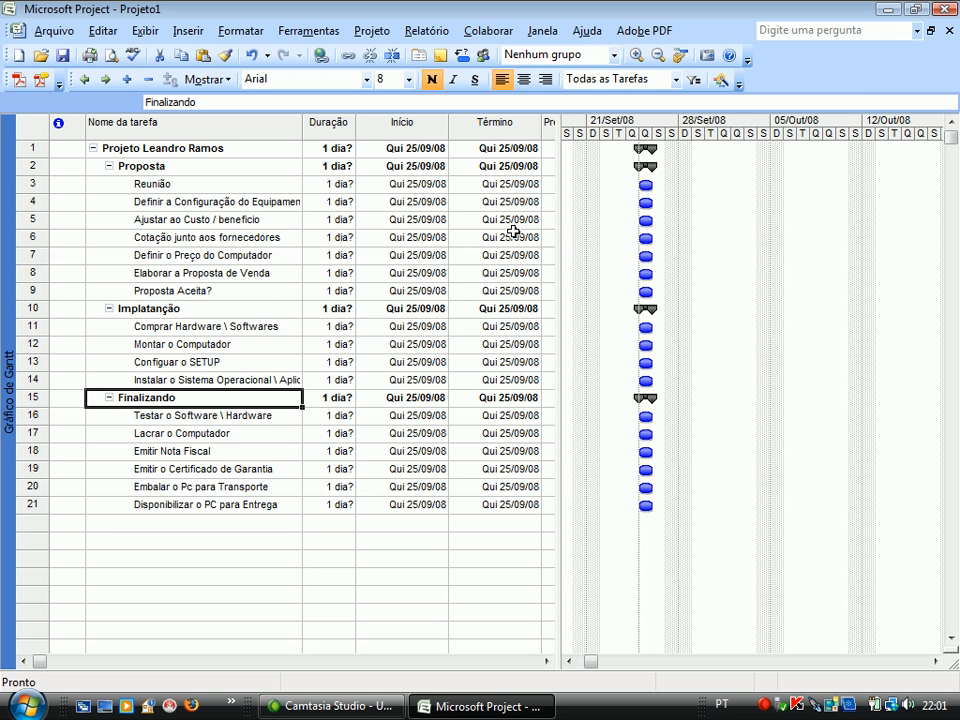
- Collapse "Proposta", "Finalizando" and "Implatanção" once more to view the phase outline, and re-expand them
{"action": "left_click", "coordinate": [109, 166]}
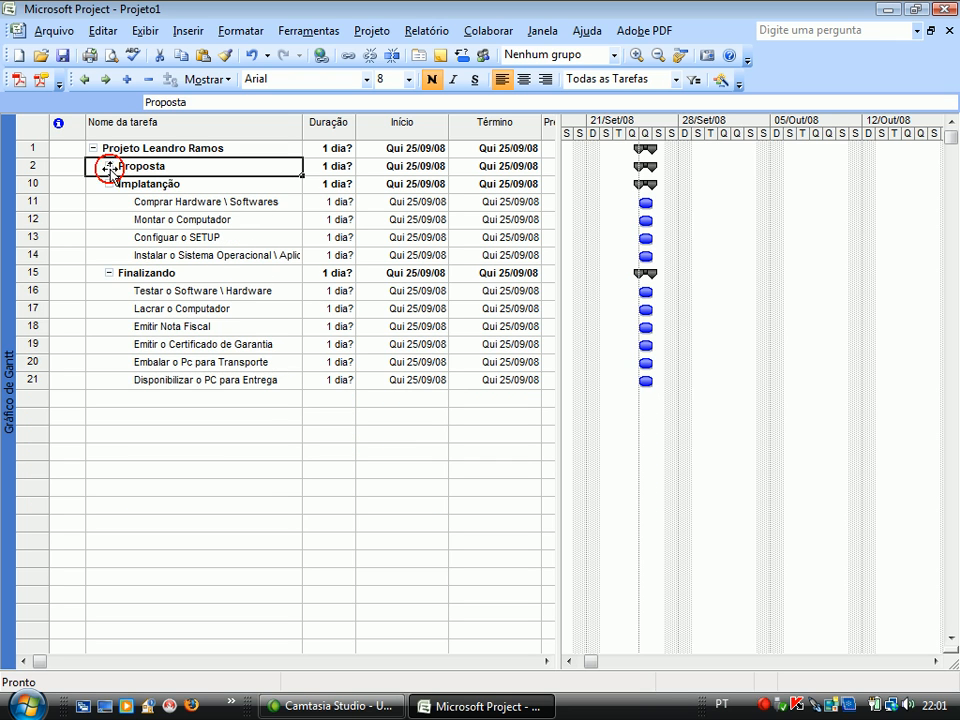
{"action": "left_click", "coordinate": [109, 273]}
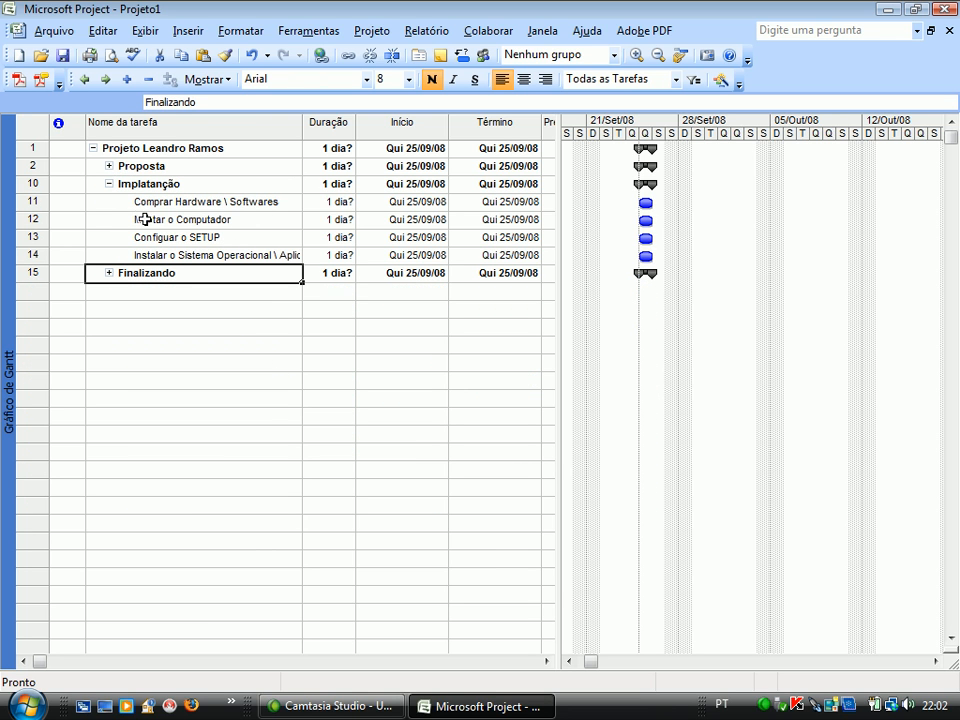
{"action": "left_click", "coordinate": [109, 184]}
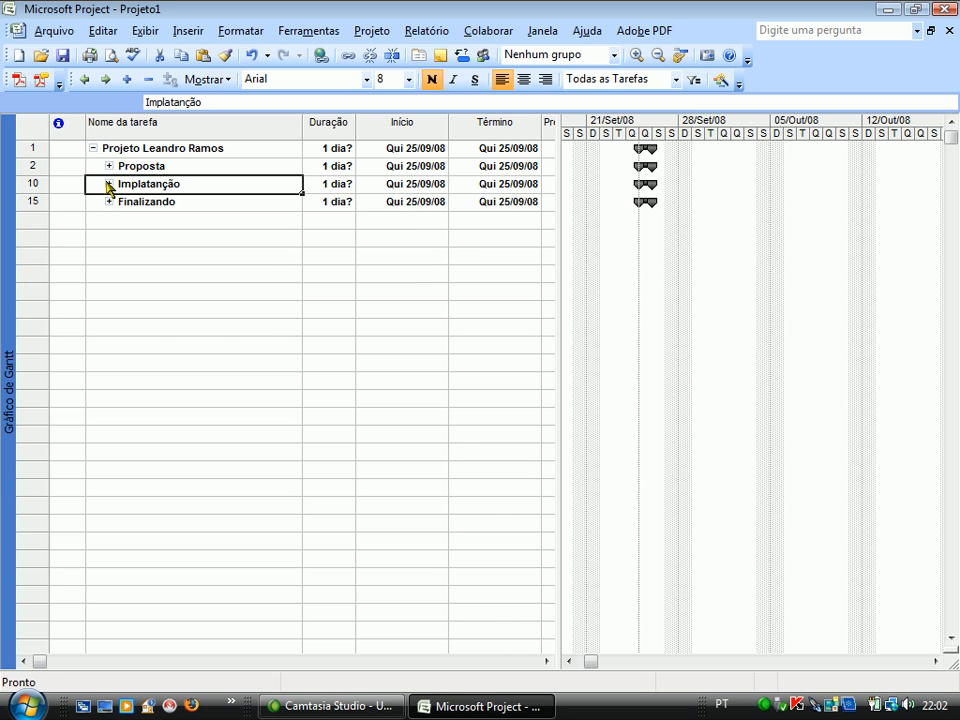
{"action": "left_click", "coordinate": [109, 184]}
{"action": "left_click", "coordinate": [109, 166]}
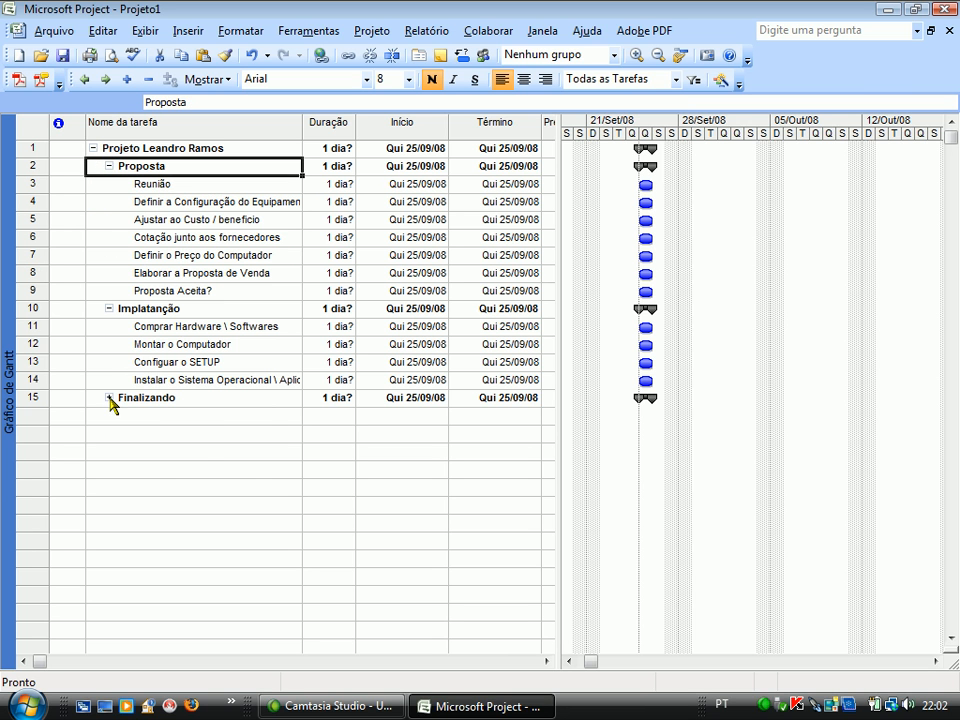
{"action": "left_click", "coordinate": [109, 398]}
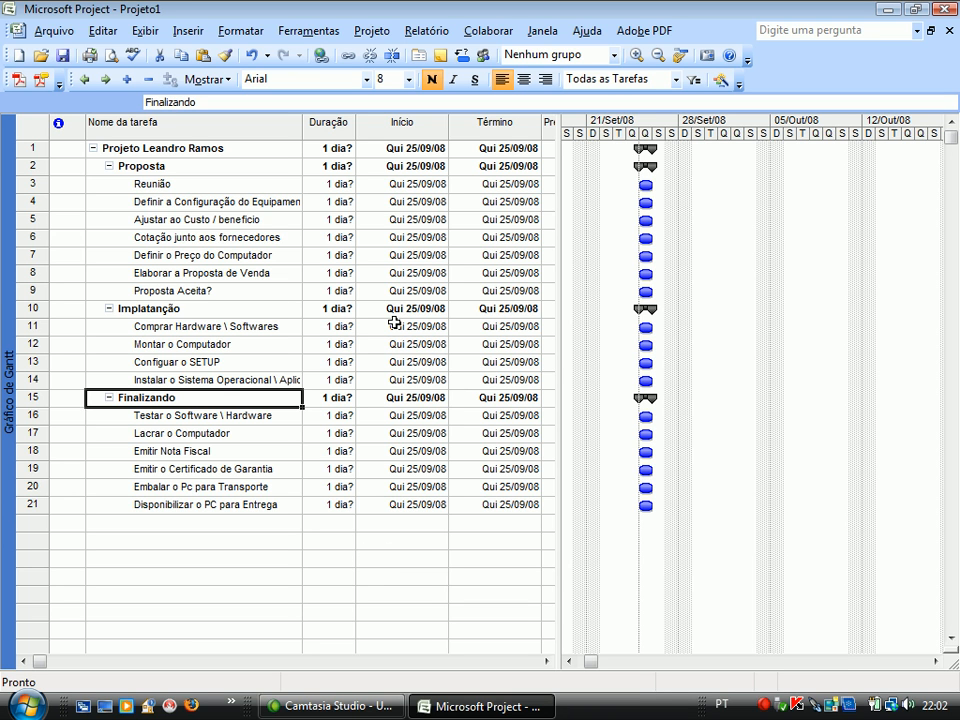
- Set the duration of the "Reunião" task to 1 hour
{"action": "left_click", "coordinate": [343, 186]}
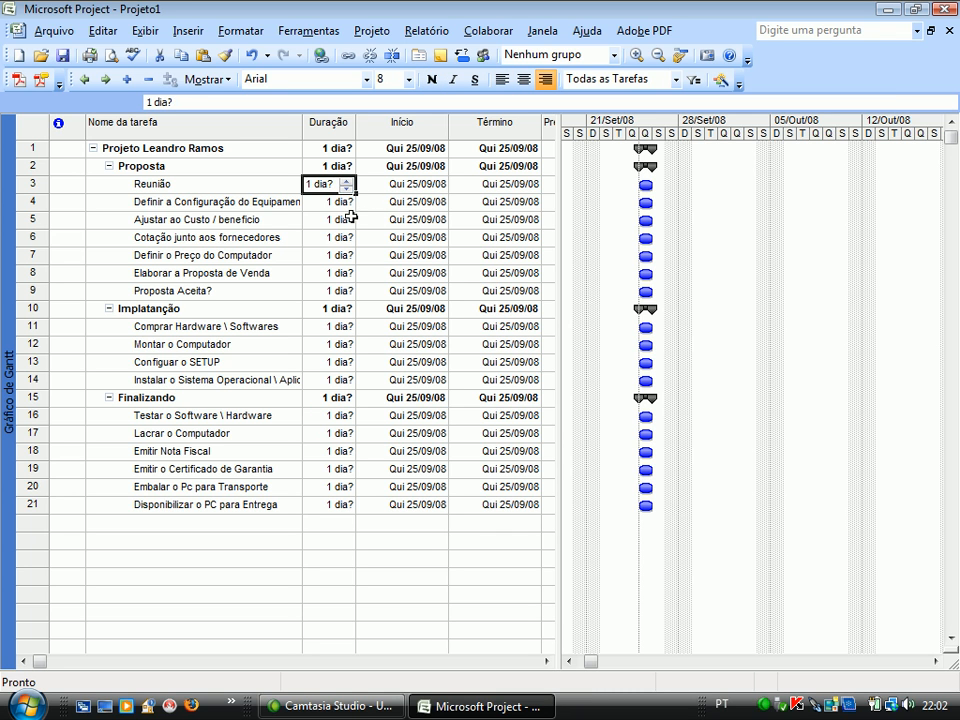
{"action": "type", "text": "1 "}
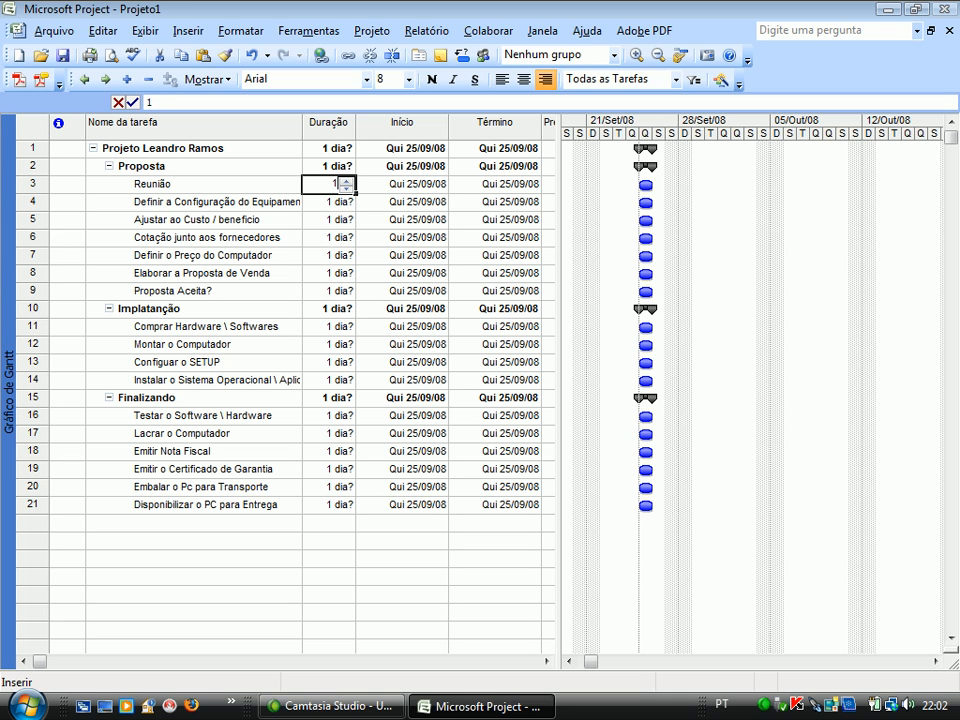
{"action": "type", "text": "h"}
{"action": "key", "text": "Return"}
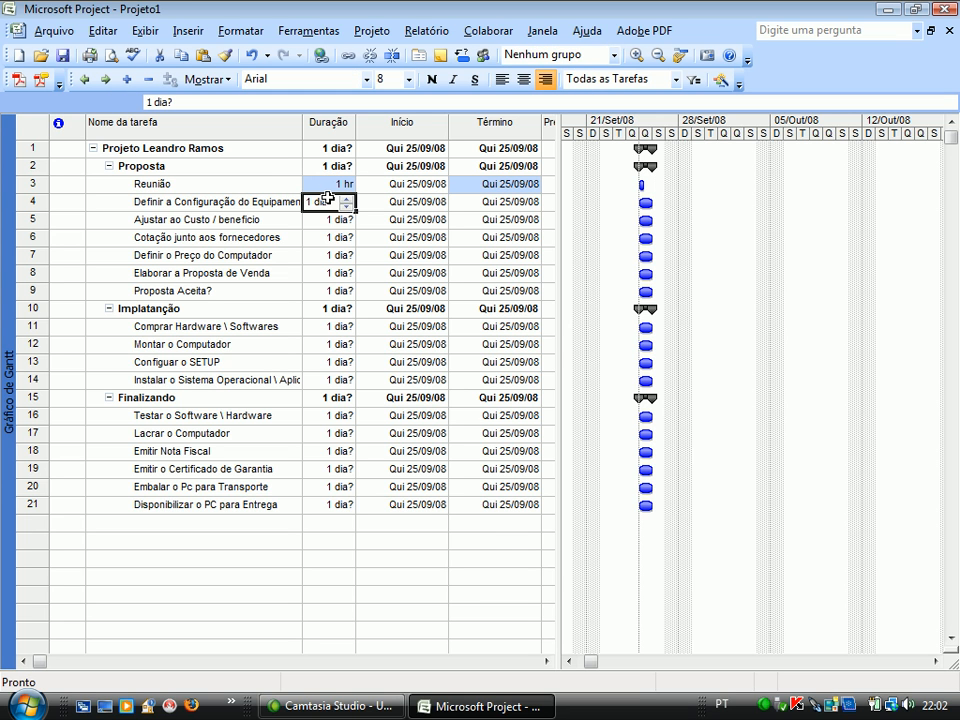
- Set the duration of the "Reunião" task to 1 day
{"action": "left_click", "coordinate": [323, 186]}
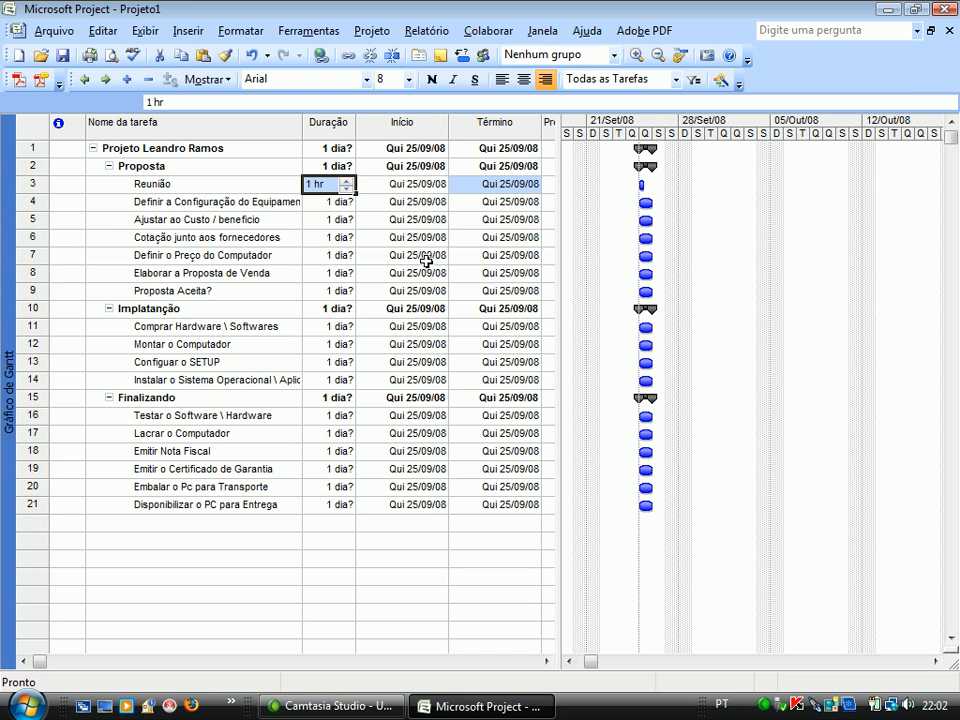
{"action": "type", "text": "1d"}
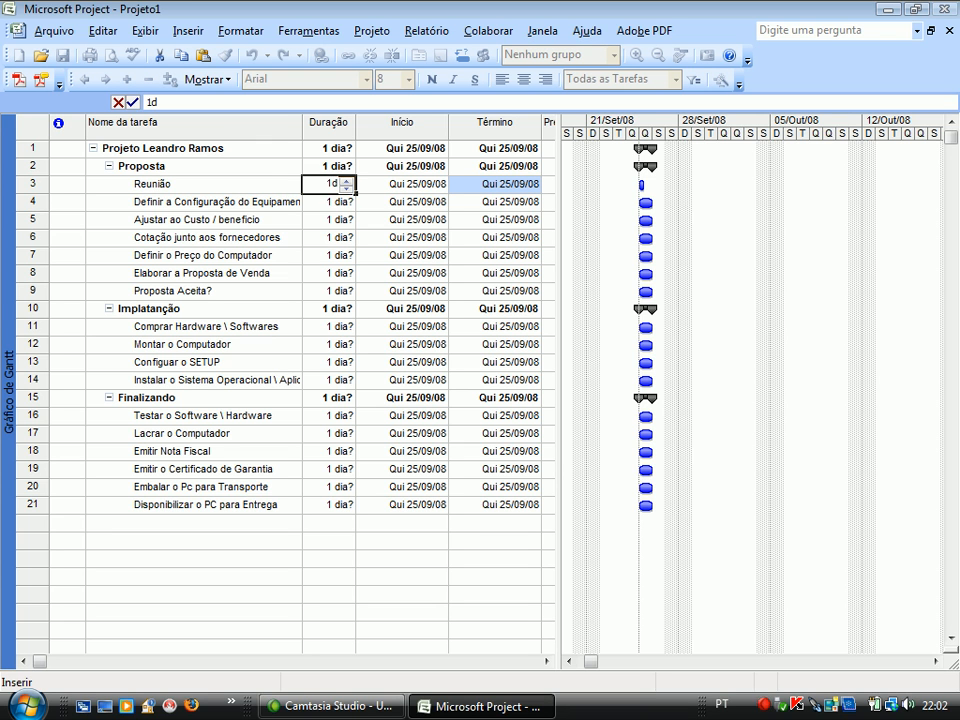
{"action": "key", "text": "Return"}
{"action": "left_click", "coordinate": [335, 182]}
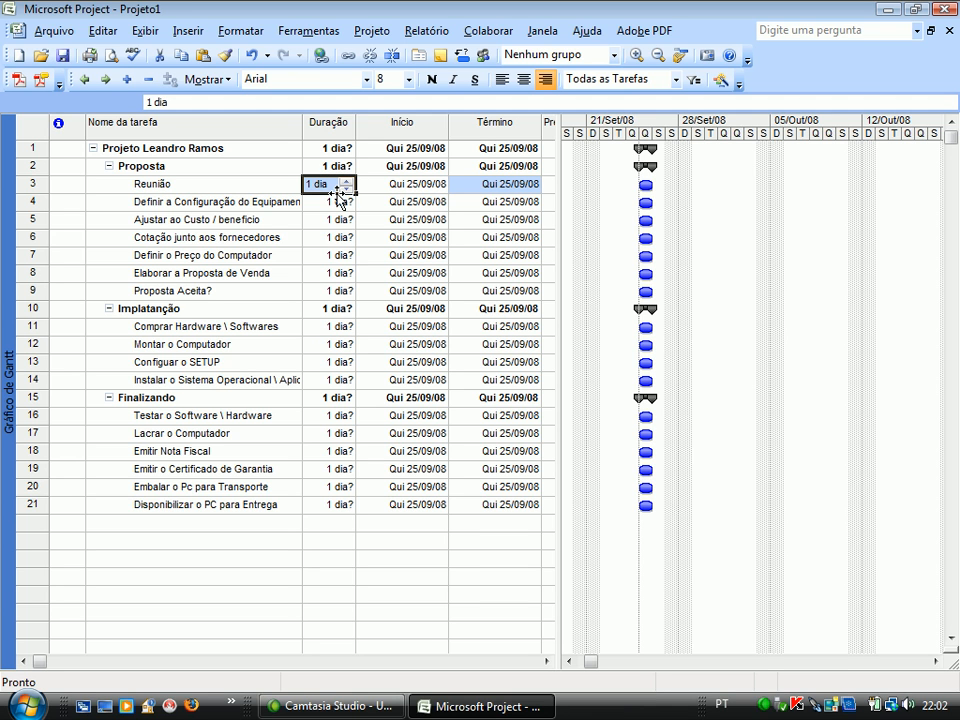
- Keep the default durations of tasks 4 and 5, and set "Cotação junto aos fornecedores" to 2 days
{"action": "left_click", "coordinate": [340, 203]}
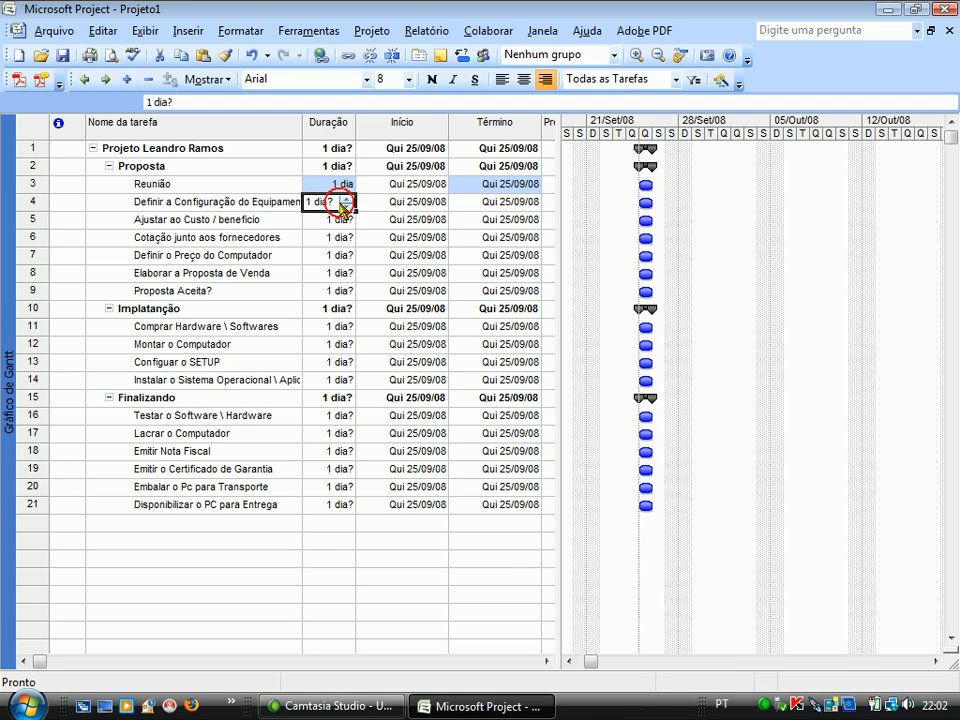
{"action": "left_click", "coordinate": [340, 220]}
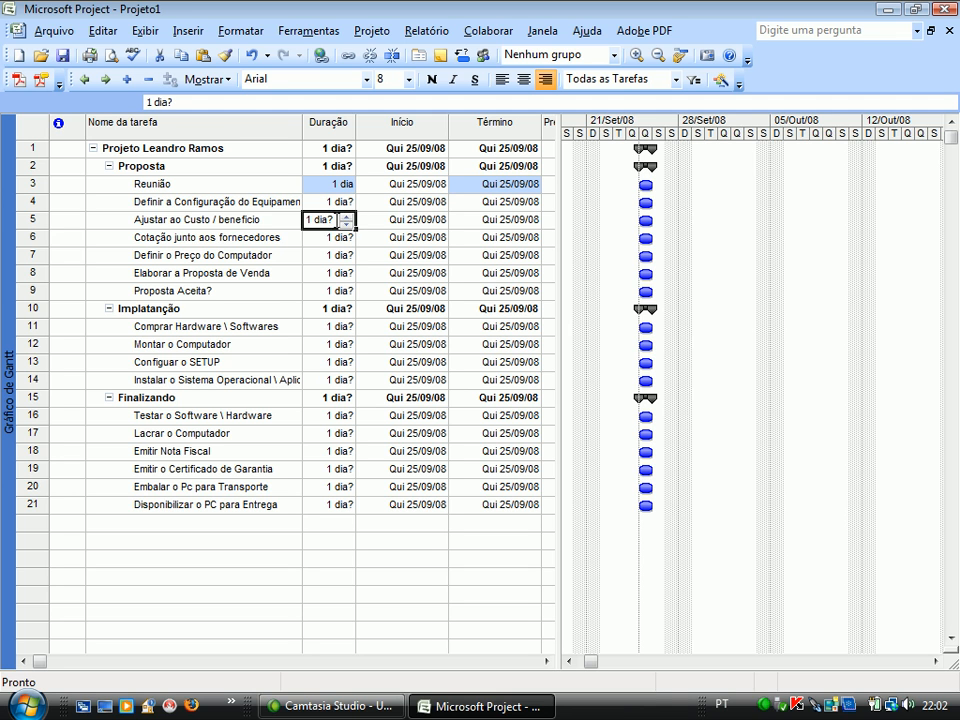
{"action": "left_click", "coordinate": [336, 238]}
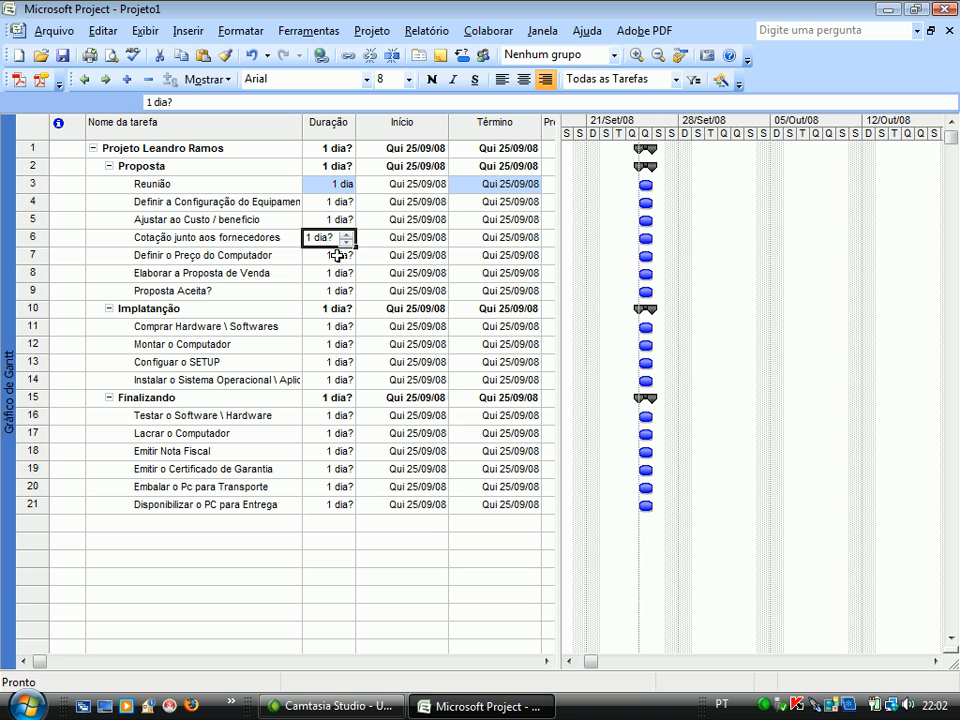
{"action": "type", "text": "2"}
{"action": "key", "text": "Return"}
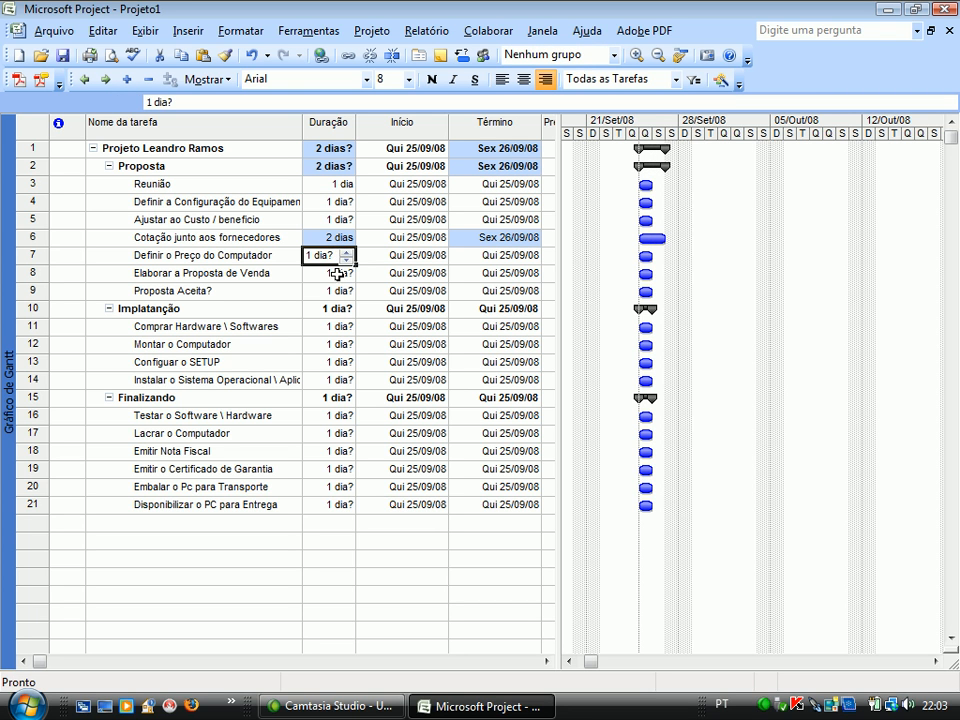
- Leave "Elaborar a Proposta de Venda" at its default duration and set "Proposta Aceita?" to 5 days
{"action": "left_click", "coordinate": [336, 274]}
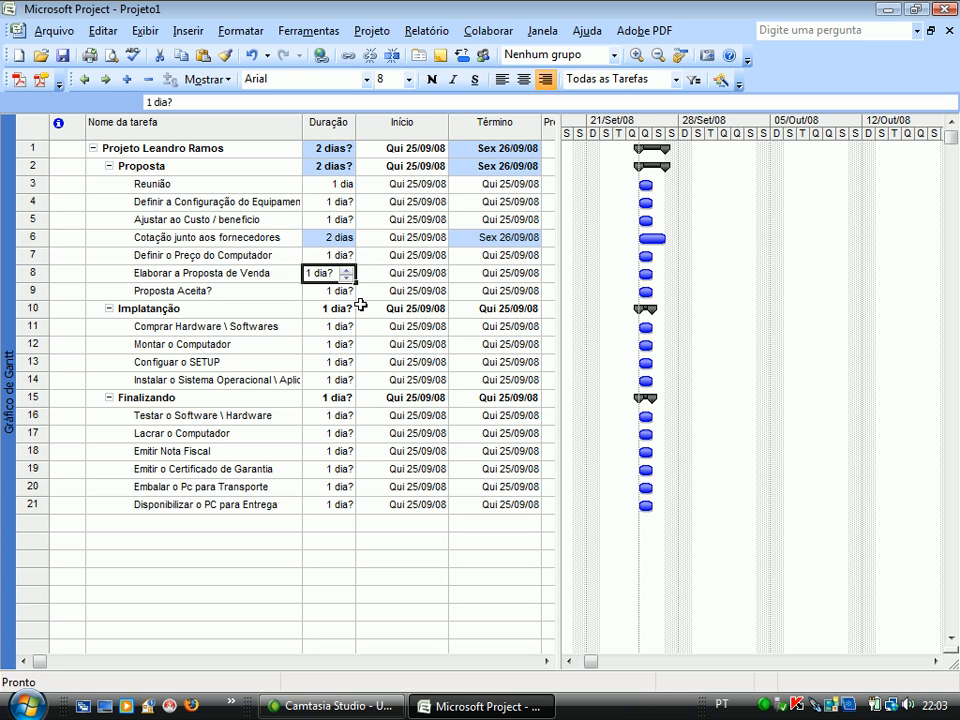
{"action": "left_click", "coordinate": [333, 294]}
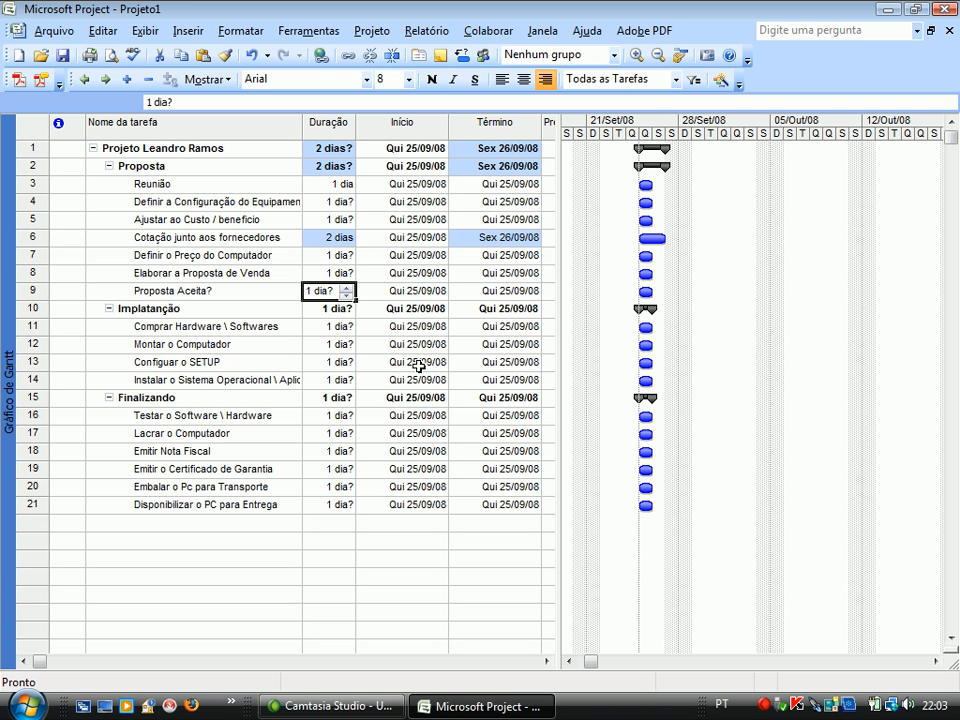
{"action": "type", "text": "5"}
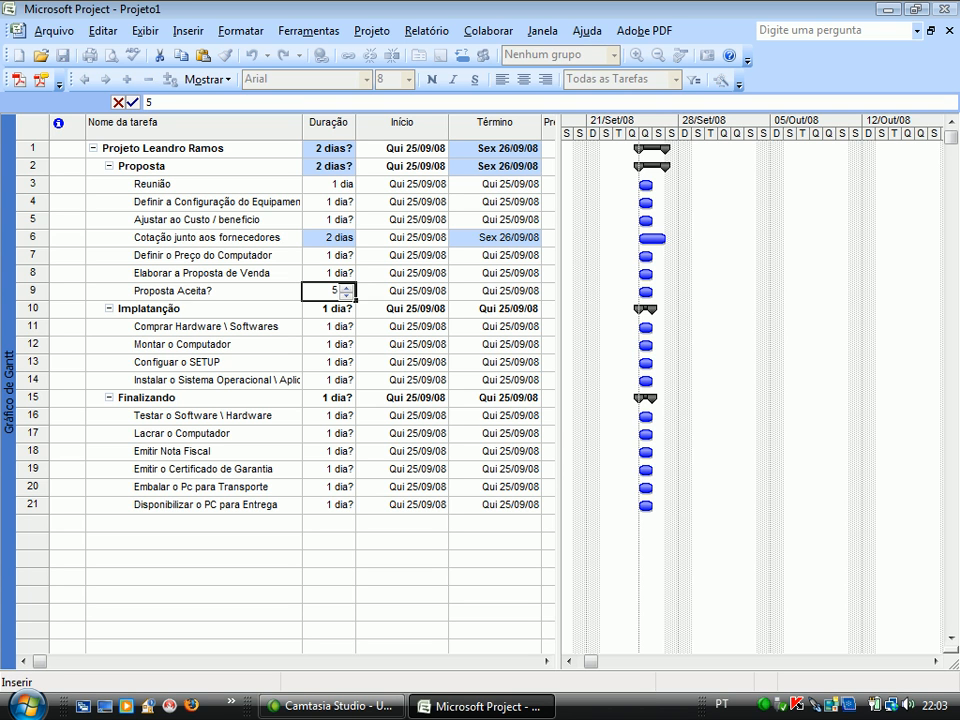
{"action": "key", "text": "Return"}
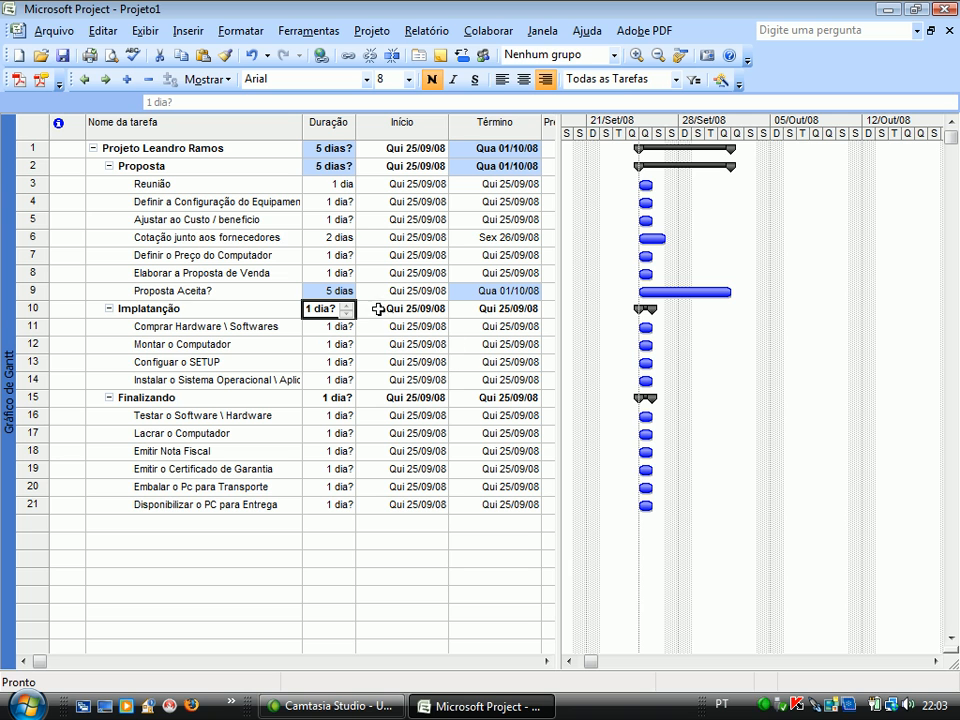
- Review the durations of the "Proposta" subtasks and the Gantt bars of "Proposta Aceita?" and "Cotação junto aos fornecedores"
{"action": "left_click", "coordinate": [336, 185]}
{"action": "left_click", "coordinate": [335, 201]}
{"action": "left_click", "coordinate": [337, 220]}
{"action": "left_click", "coordinate": [336, 238]}
{"action": "left_click", "coordinate": [334, 272]}
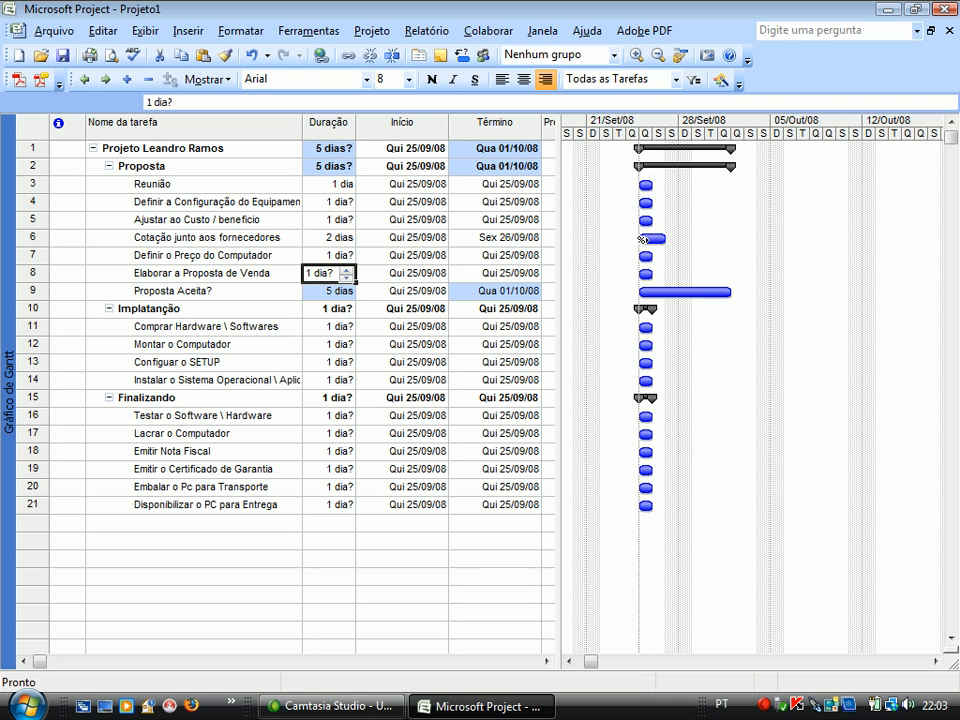
{"action": "left_click", "coordinate": [728, 293]}
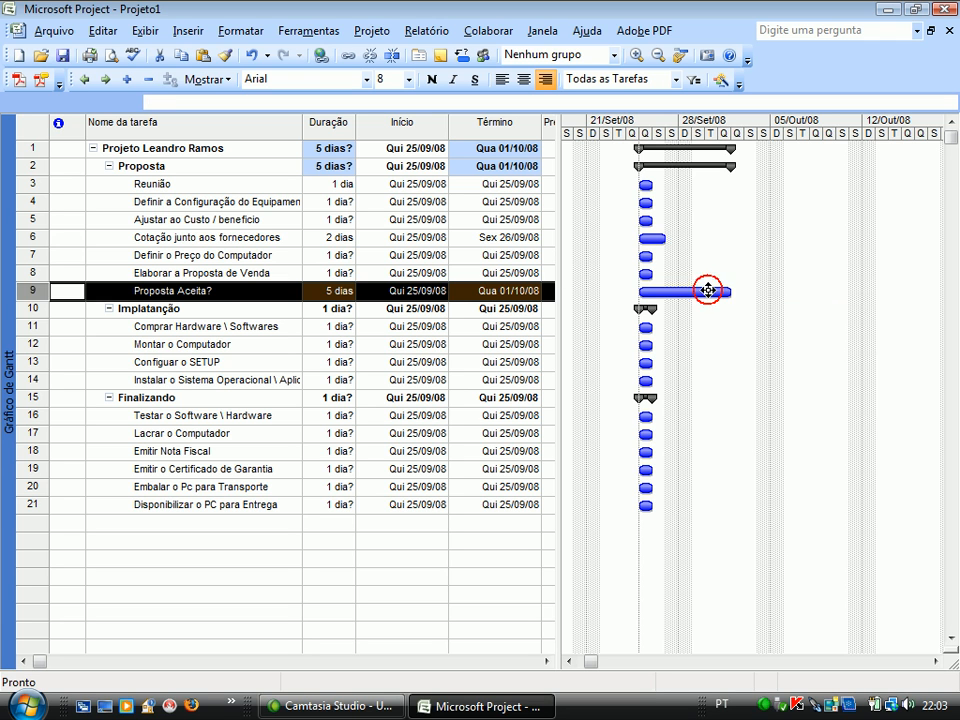
{"action": "left_click", "coordinate": [664, 238]}
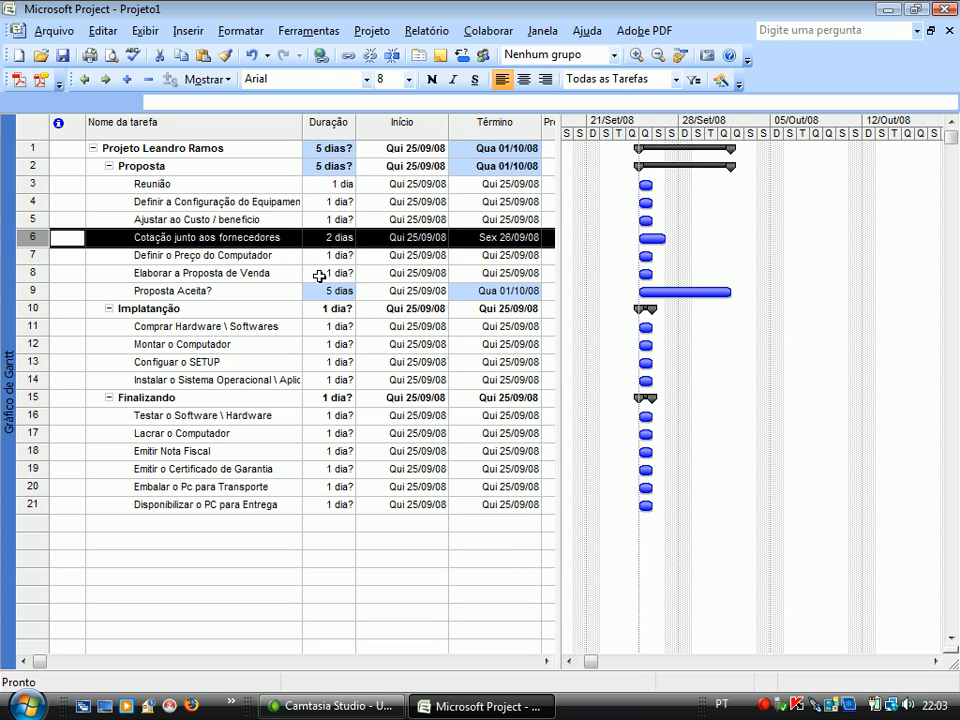
- Set the duration of "Comprar Hardware \ Softwares" to 3 days and "Montar o Computador" to 2 days
{"action": "left_click", "coordinate": [316, 327]}
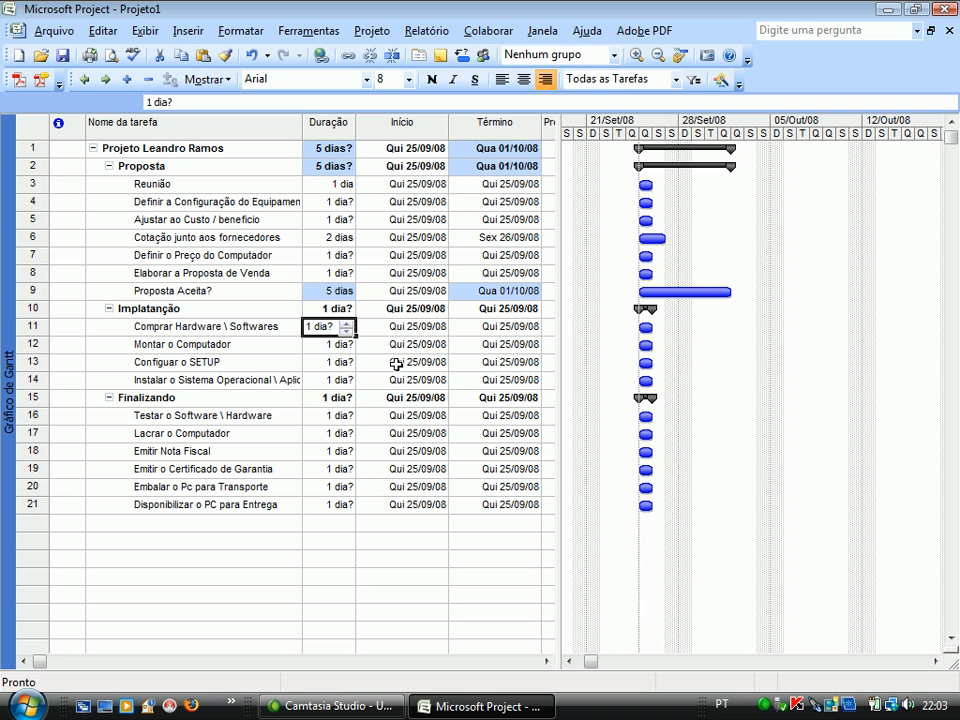
{"action": "type", "text": "3"}
{"action": "key", "text": "Return"}
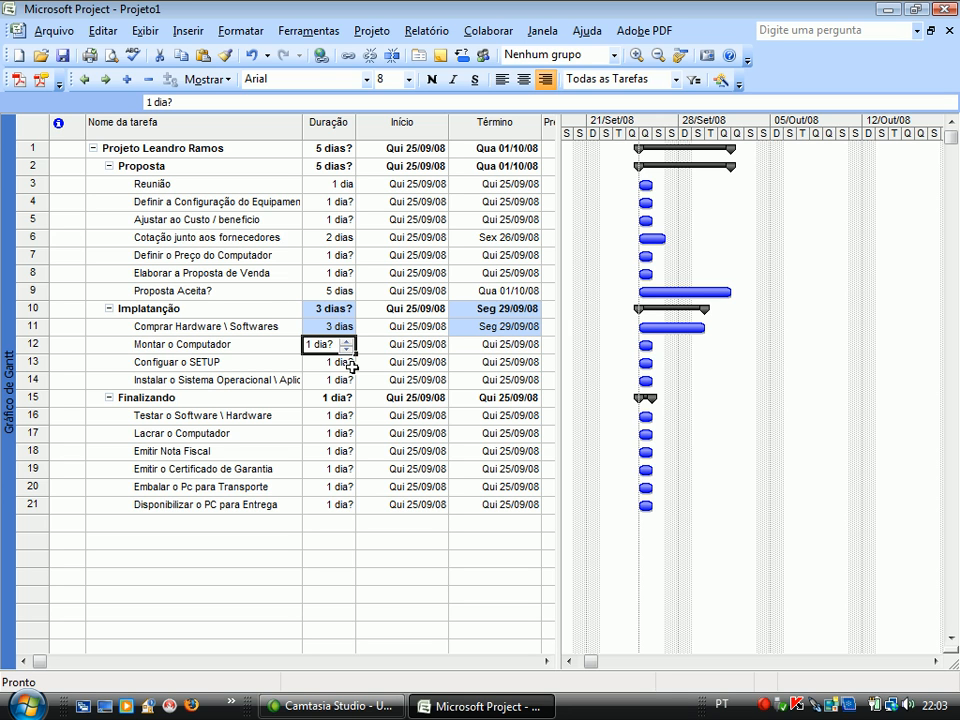
{"action": "type", "text": "2"}
{"action": "key", "text": "Return"}
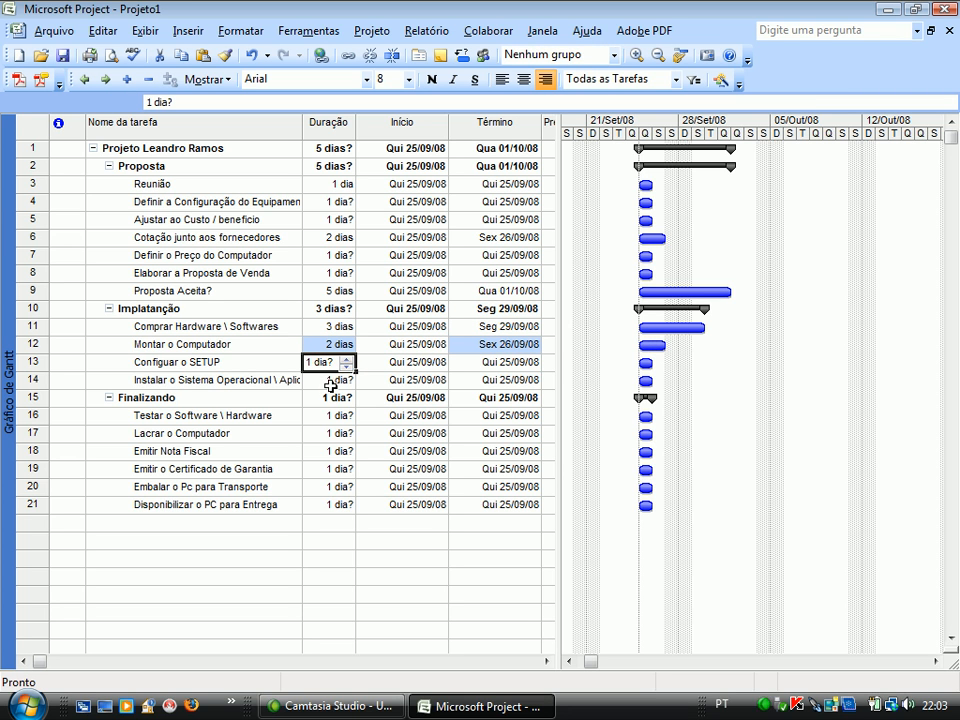
- Set the duration of "Testar o Software \ Hardware" in the "Finalizando" phase to 2 days
{"action": "left_click", "coordinate": [327, 381]}
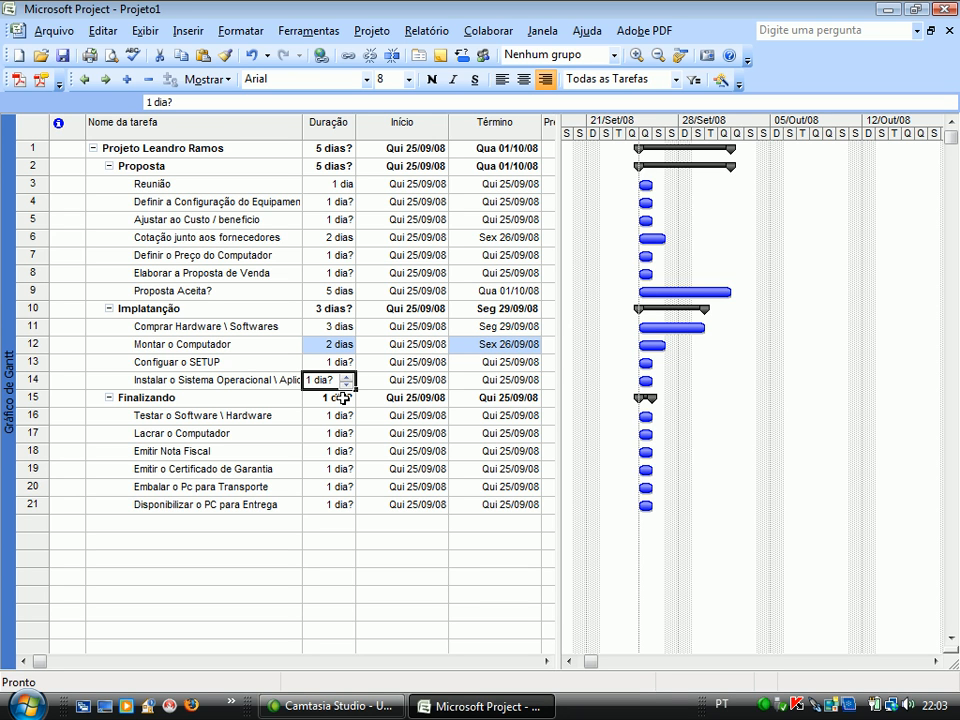
{"action": "left_click", "coordinate": [340, 416]}
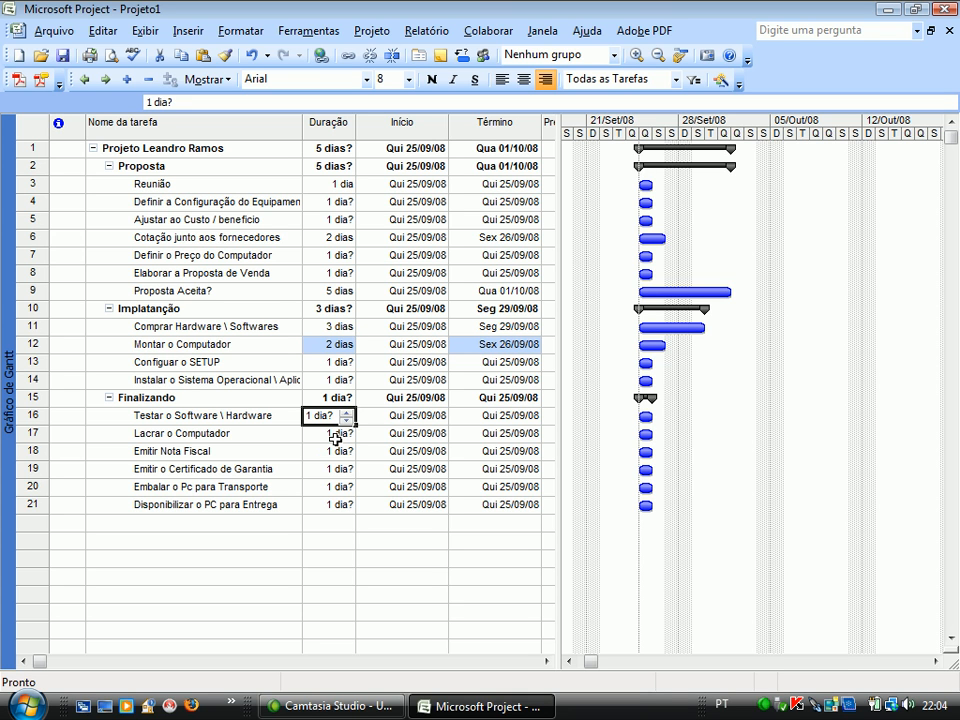
{"action": "type", "text": "2"}
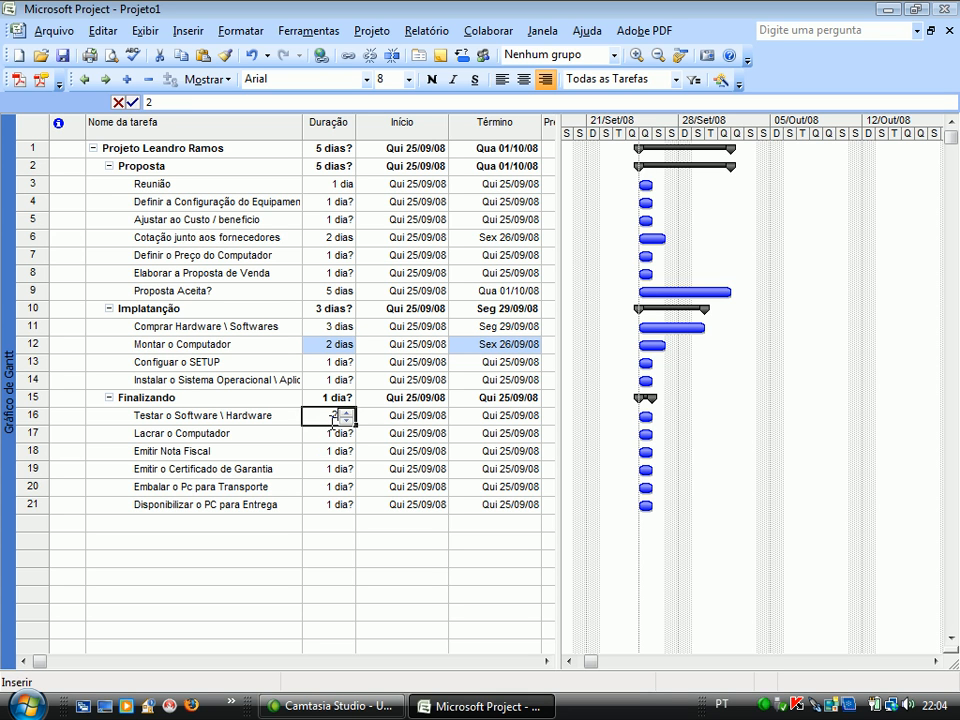
{"action": "key", "text": "Return"}
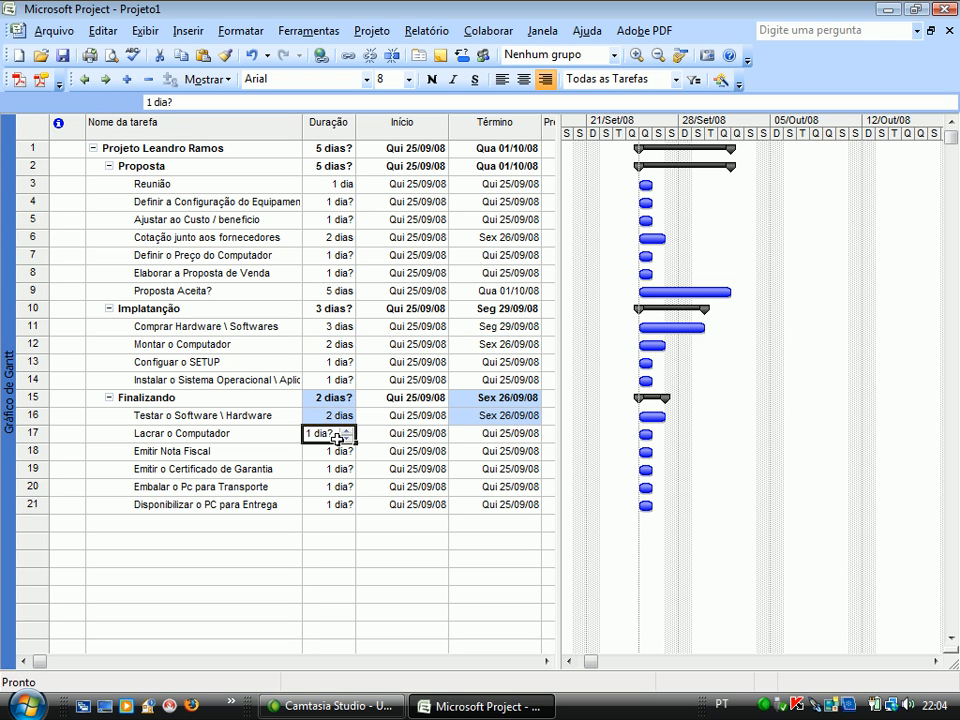
- Keep the default durations of tasks 17 to 20, set "Disponibilizar o PC para Entrega" to 2 days, and dismiss the planning wizard tip
{"action": "left_click", "coordinate": [339, 455]}
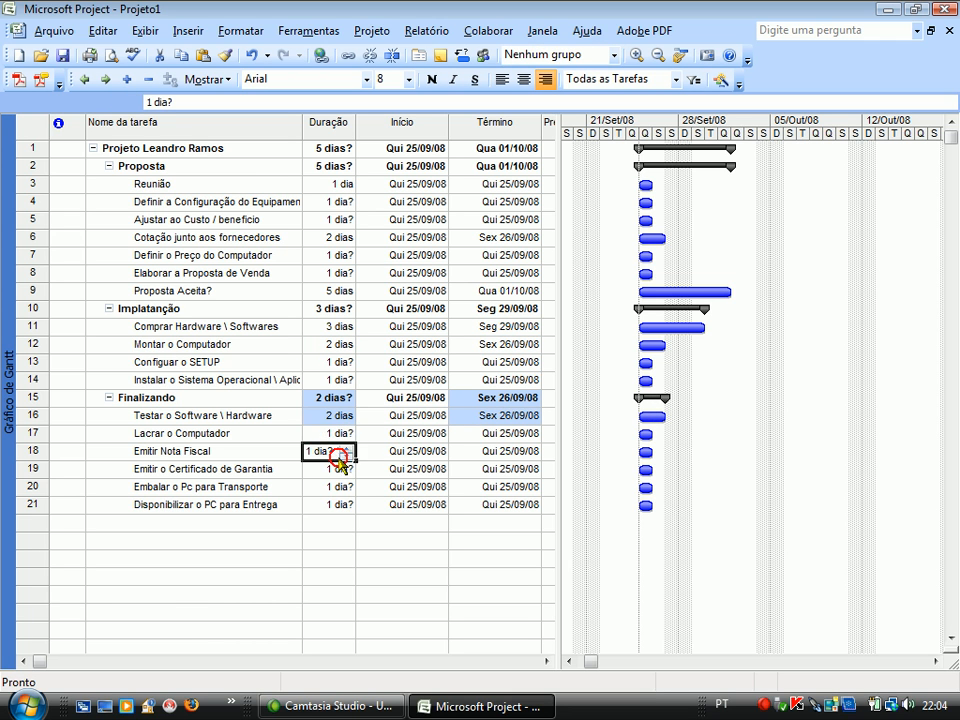
{"action": "left_click", "coordinate": [339, 474]}
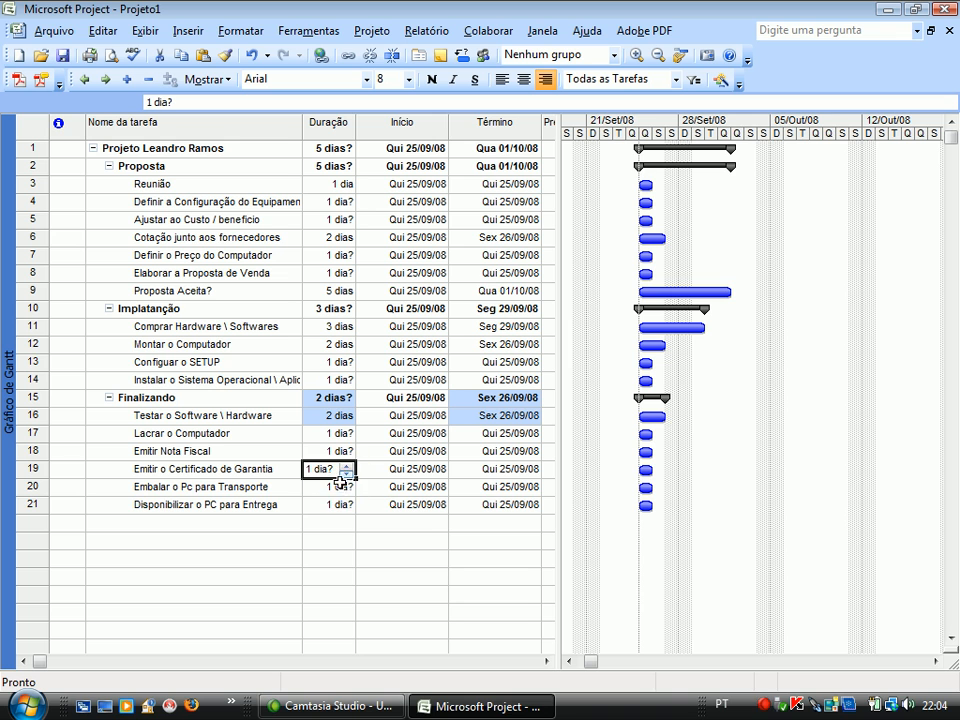
{"action": "left_click", "coordinate": [340, 492]}
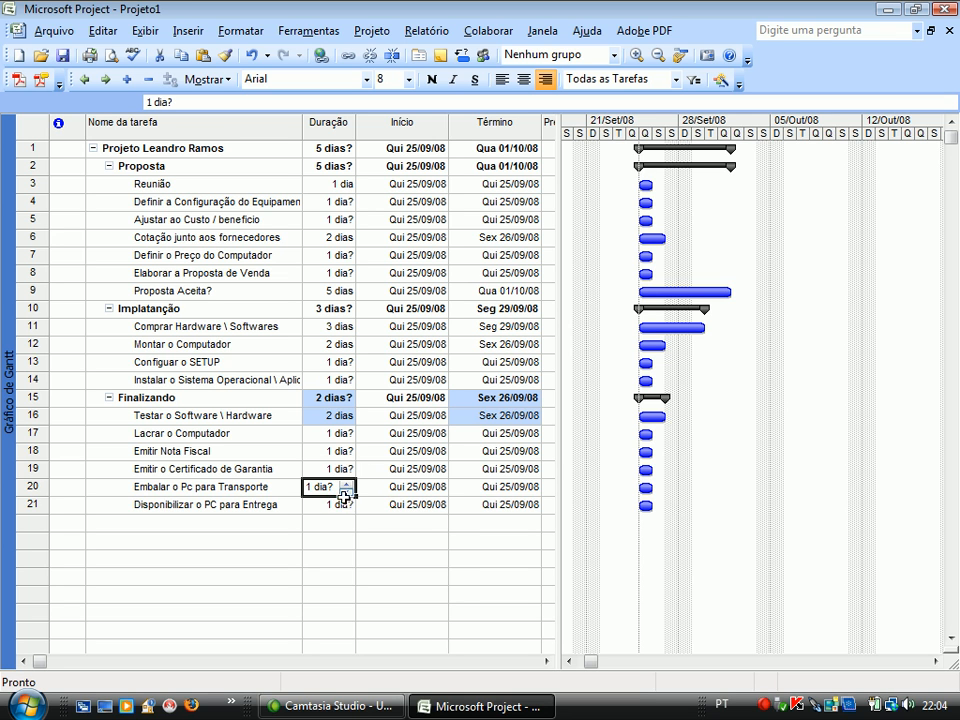
{"action": "left_click", "coordinate": [342, 505]}
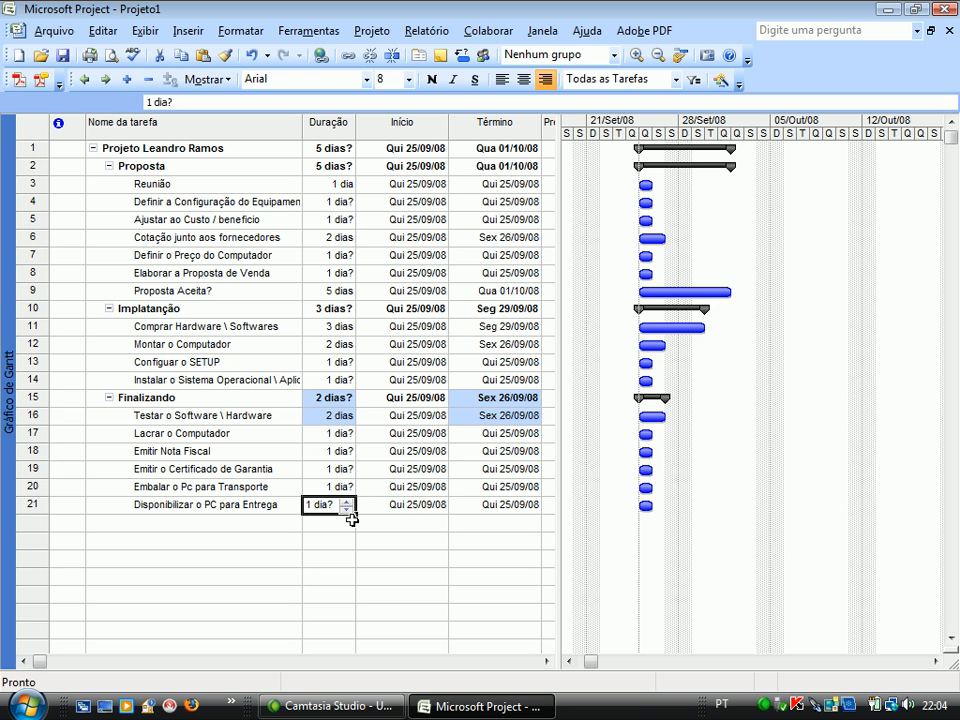
{"action": "type", "text": "2"}
{"action": "key", "text": "Return"}
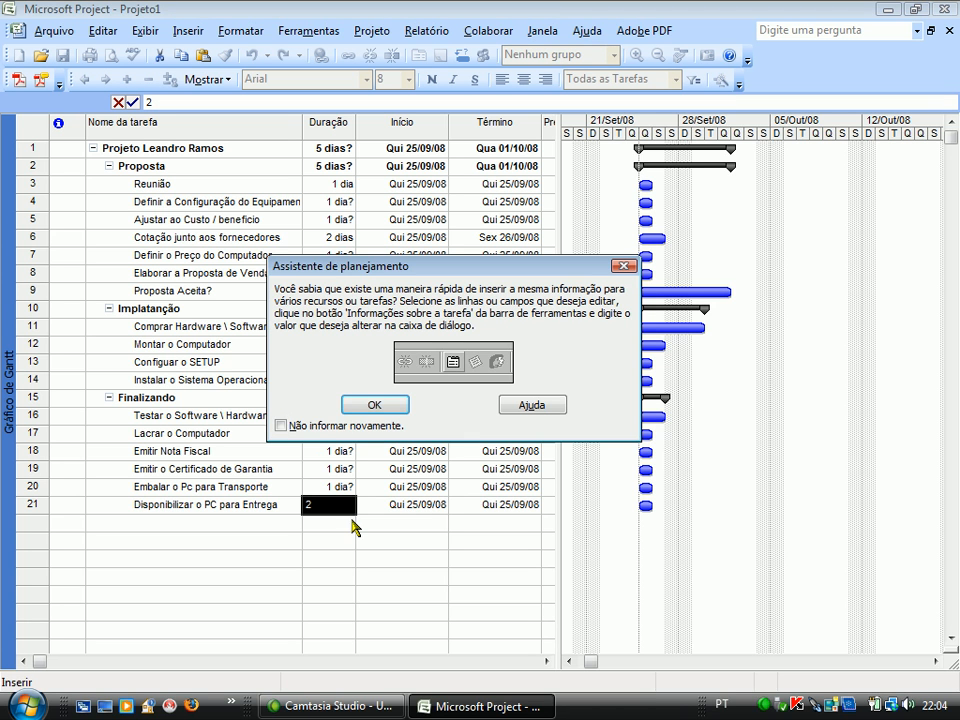
{"action": "left_click", "coordinate": [358, 405]}
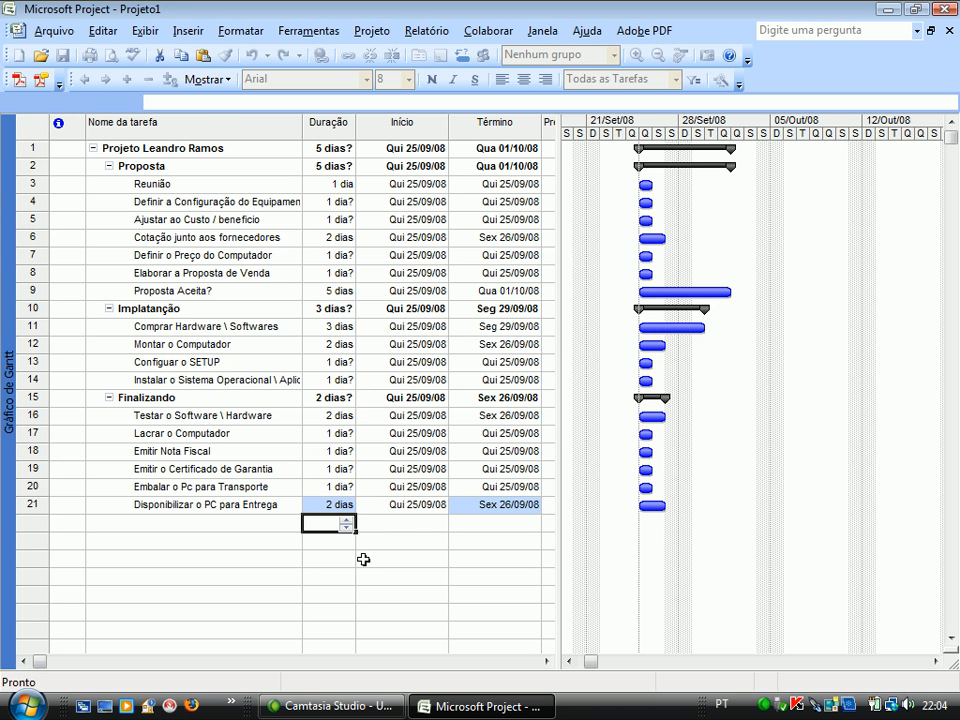
- Compare the first subtask, "Reunião", with the last one, "Disponibilizar o PC para Entrega", in the task list and Gantt chart
{"action": "left_click", "coordinate": [323, 506]}
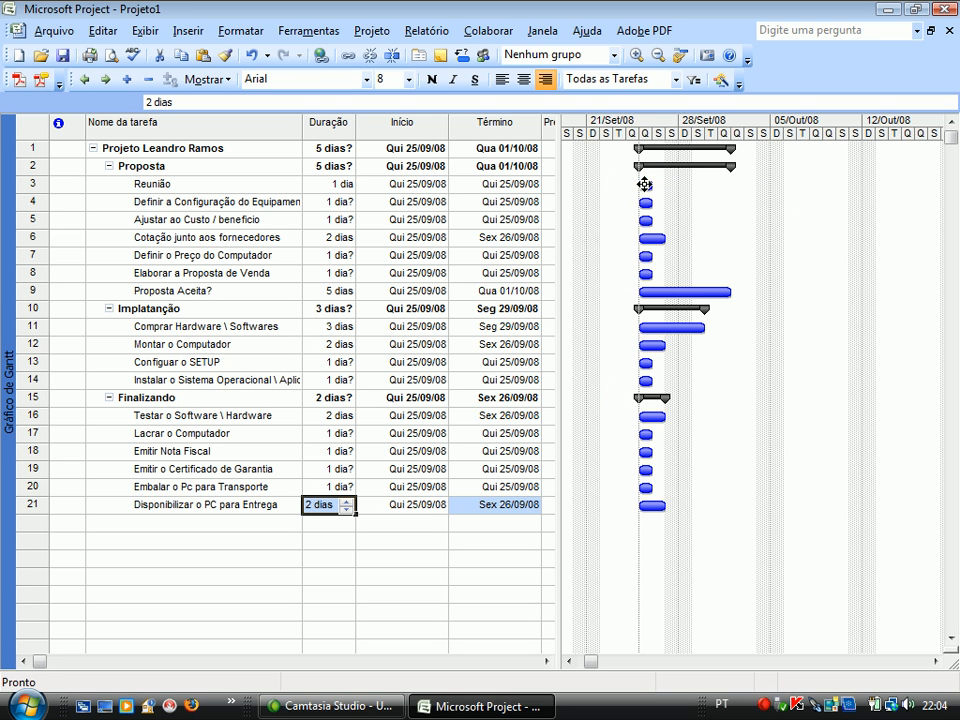
{"action": "mouse_move", "coordinate": [645, 184]}
{"action": "left_click", "coordinate": [161, 184]}
{"action": "left_click", "coordinate": [140, 504]}
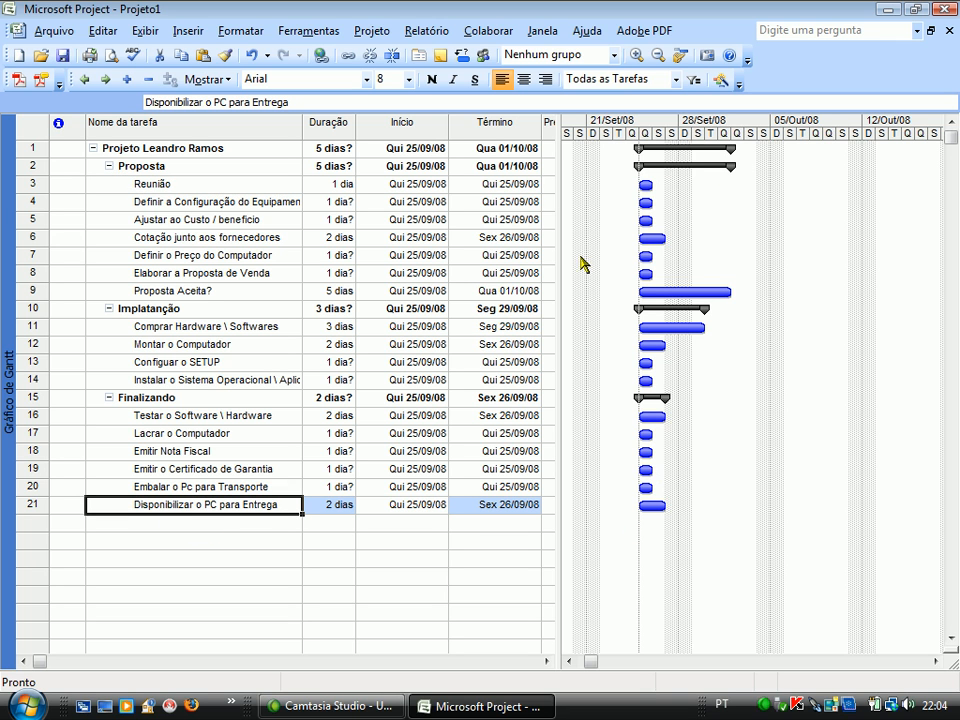
- View the "Predecessoras" column, widen the task name column to fit its names, and narrow the table to enlarge the Gantt chart
{"action": "left_click_drag", "start_coordinate": [553, 133], "coordinate": [751, 156]}
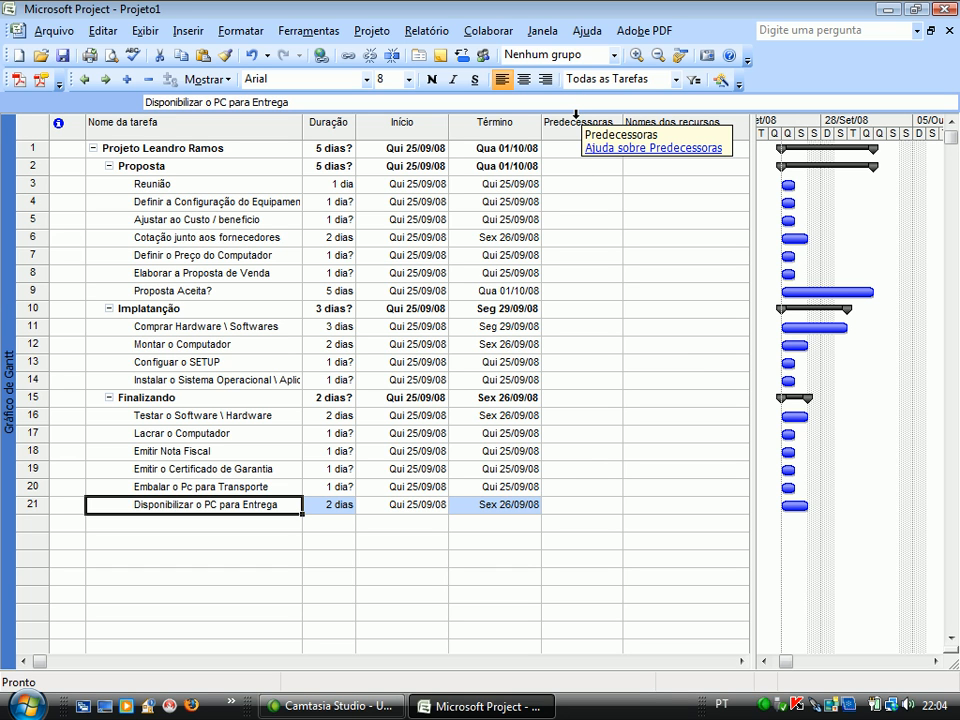
{"action": "left_click_drag", "start_coordinate": [752, 165], "coordinate": [349, 135]}
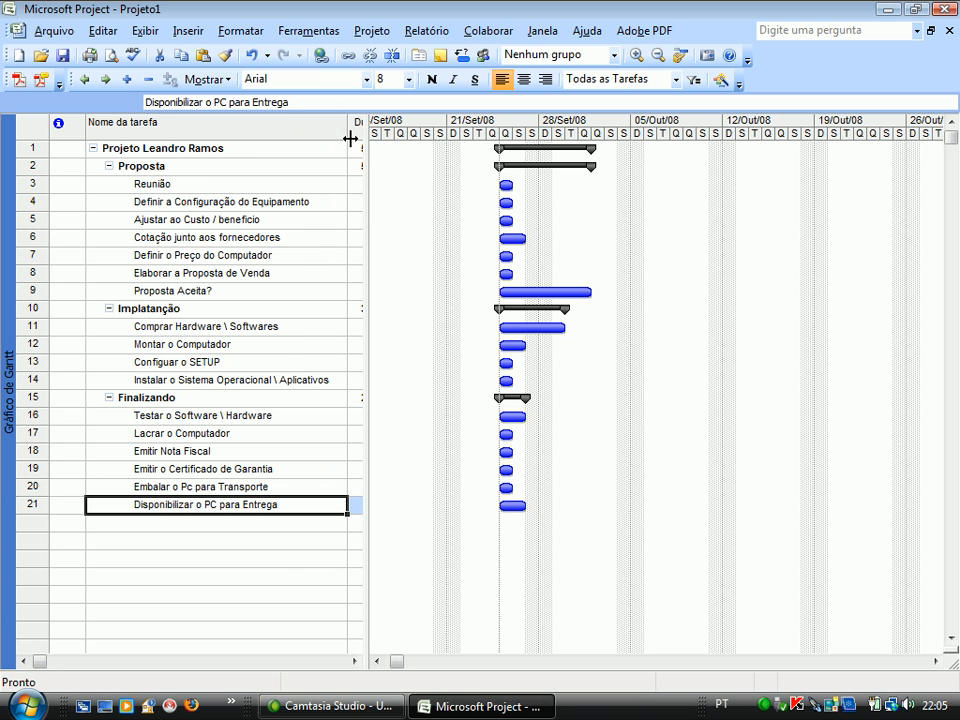
- Link "Reunião" to "Definir a Configuração do Equipamento", and that task to "Ajustar ao Custo / beneficio", using their Gantt bars
{"action": "left_click", "coordinate": [508, 185]}
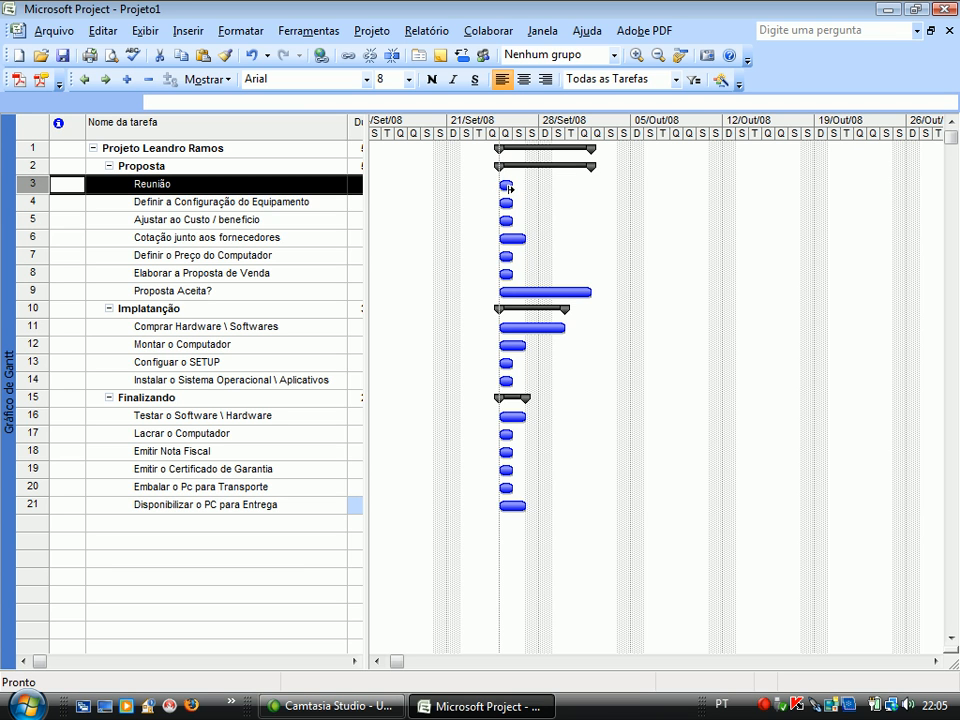
{"action": "mouse_move", "coordinate": [510, 188]}
{"action": "mouse_move", "coordinate": [507, 186]}
{"action": "left_mouse_down"}
{"action": "mouse_move", "coordinate": [506, 202]}
{"action": "mouse_move", "coordinate": [579, 219]}
{"action": "mouse_move", "coordinate": [511, 206]}
{"action": "left_mouse_up"}
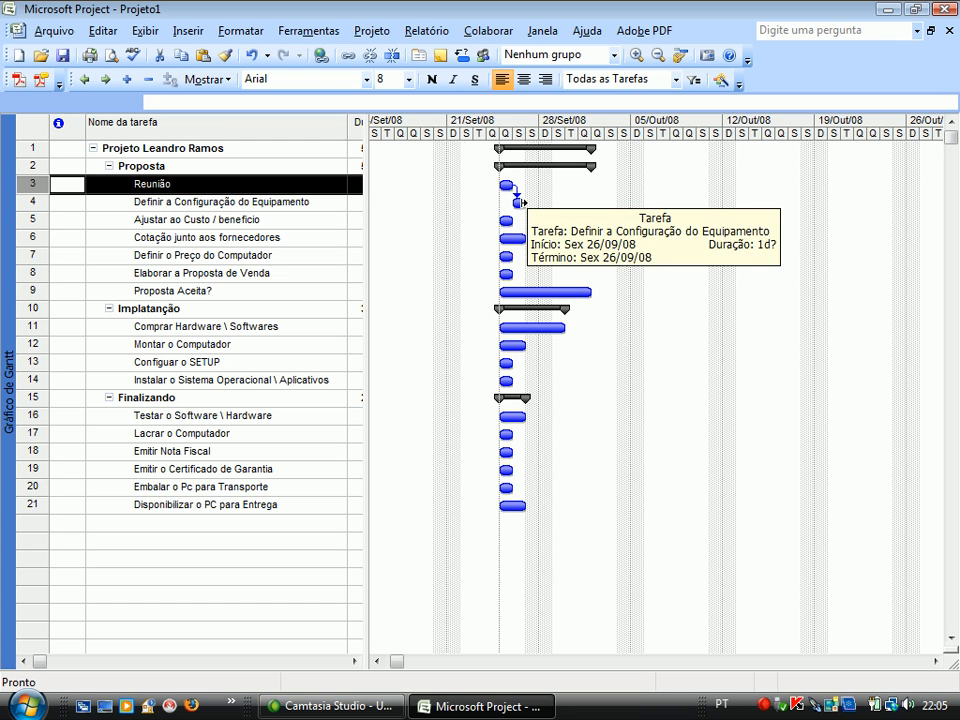
{"action": "left_click", "coordinate": [519, 204]}
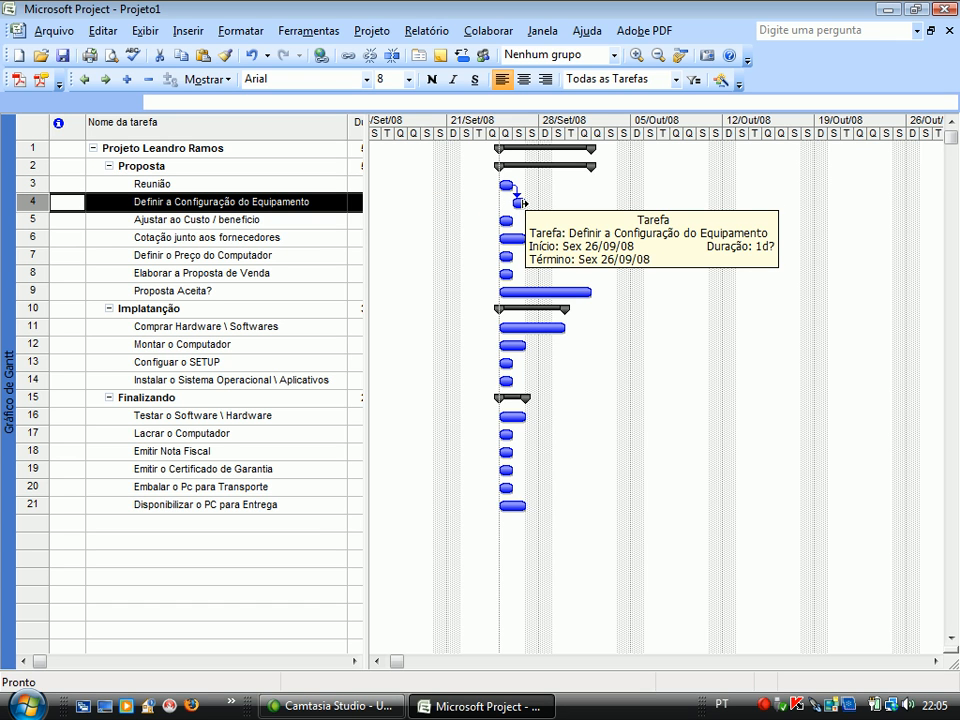
{"action": "left_click_drag", "start_coordinate": [519, 203], "coordinate": [511, 222]}
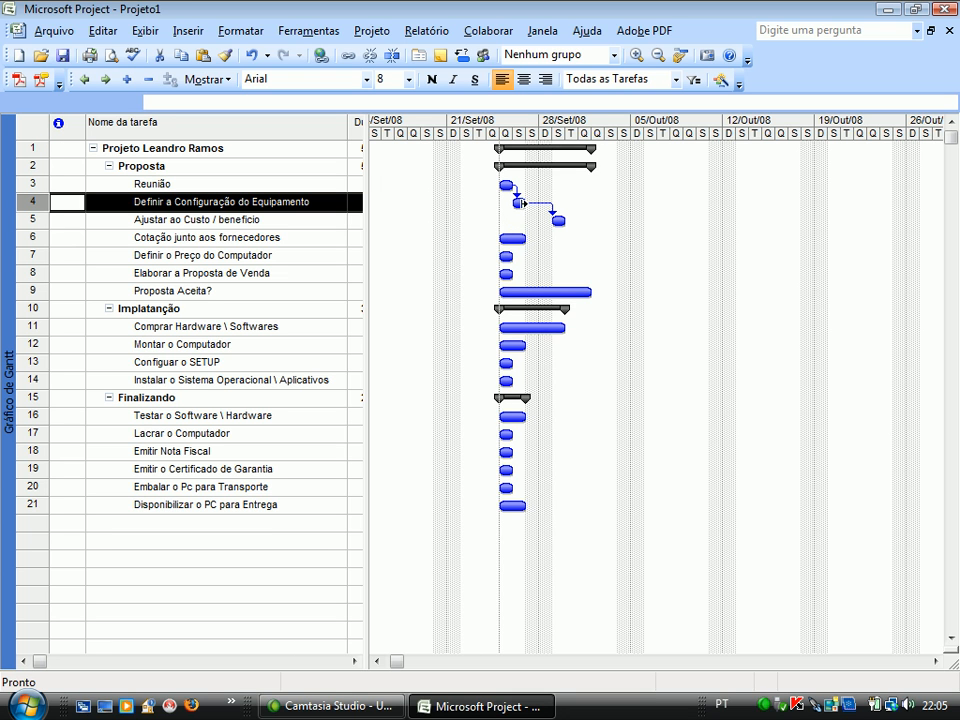
- Change the dependency between "Definir a Configuração do Equipamento" and "Ajustar ao Custo / beneficio" to Término-a-Término (TT)
{"action": "mouse_move", "coordinate": [519, 203]}
{"action": "mouse_move", "coordinate": [556, 219]}
{"action": "left_mouse_down"}
{"action": "mouse_move", "coordinate": [550, 212]}
{"action": "mouse_move", "coordinate": [557, 220]}
{"action": "left_mouse_up"}
{"action": "double_click", "coordinate": [540, 208]}
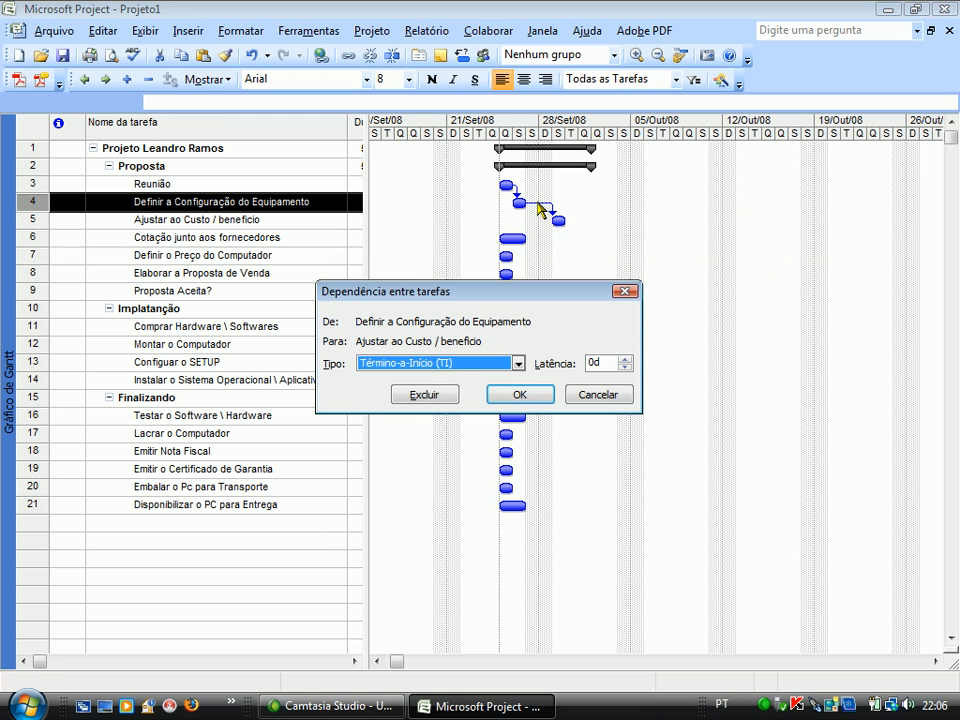
{"action": "left_click", "coordinate": [456, 364]}
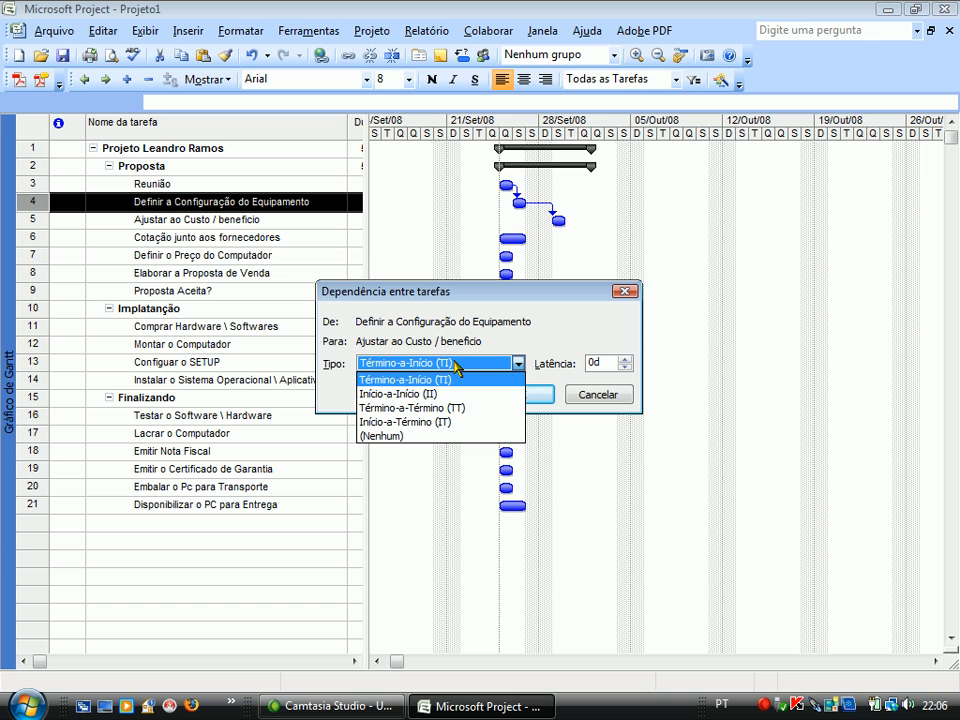
{"action": "left_click", "coordinate": [512, 408]}
{"action": "left_click", "coordinate": [522, 395]}
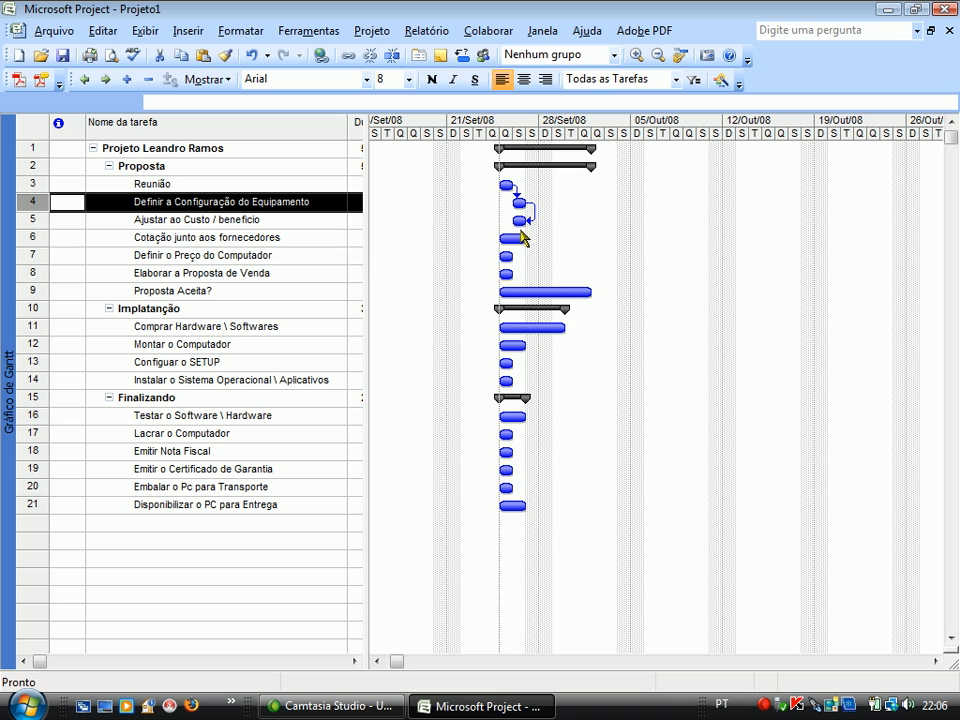
- Link "Ajustar ao Custo / beneficio" to "Cotação junto aos fornecedores", and that task to "Definir o Preço do Computador", using their Gantt bars
{"action": "mouse_move", "coordinate": [520, 222]}
{"action": "left_click", "coordinate": [516, 237]}
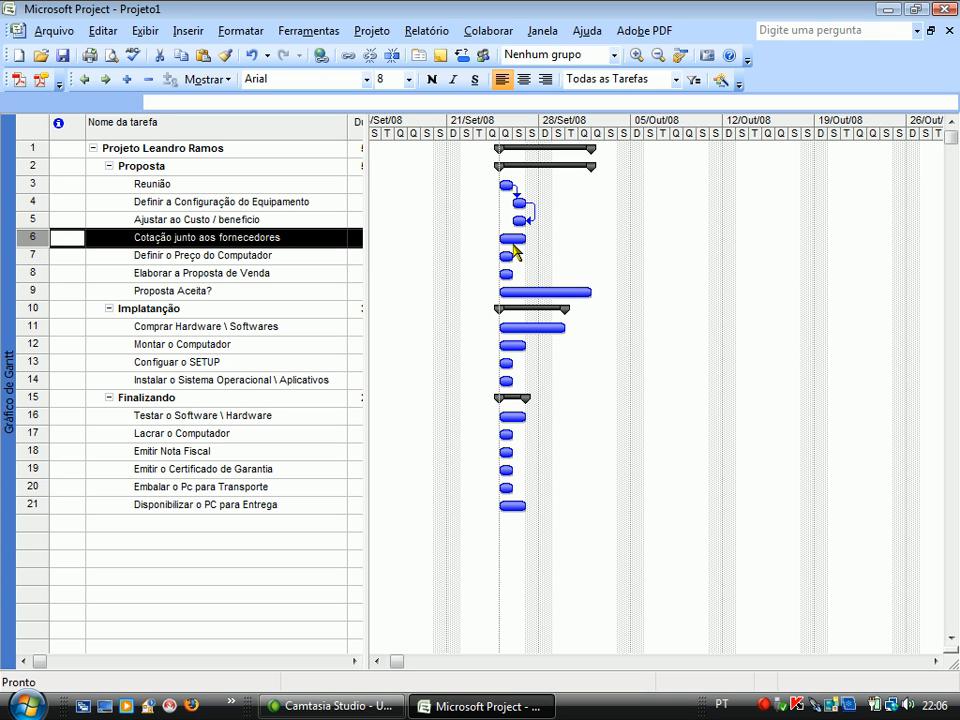
{"action": "left_click_drag", "start_coordinate": [519, 221], "coordinate": [512, 238]}
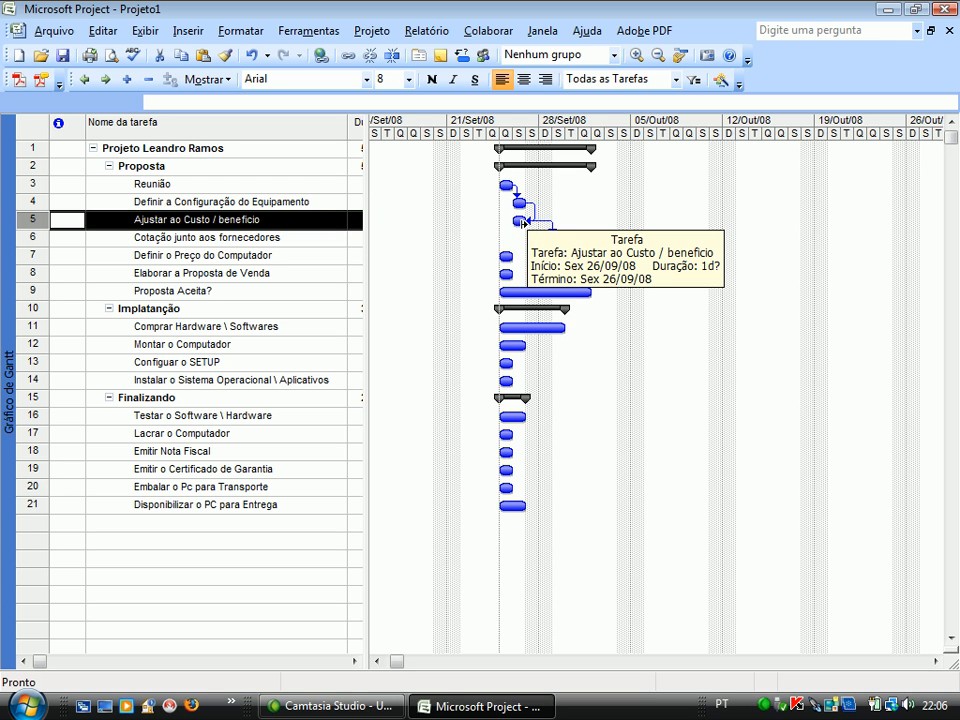
{"action": "left_click", "coordinate": [563, 237]}
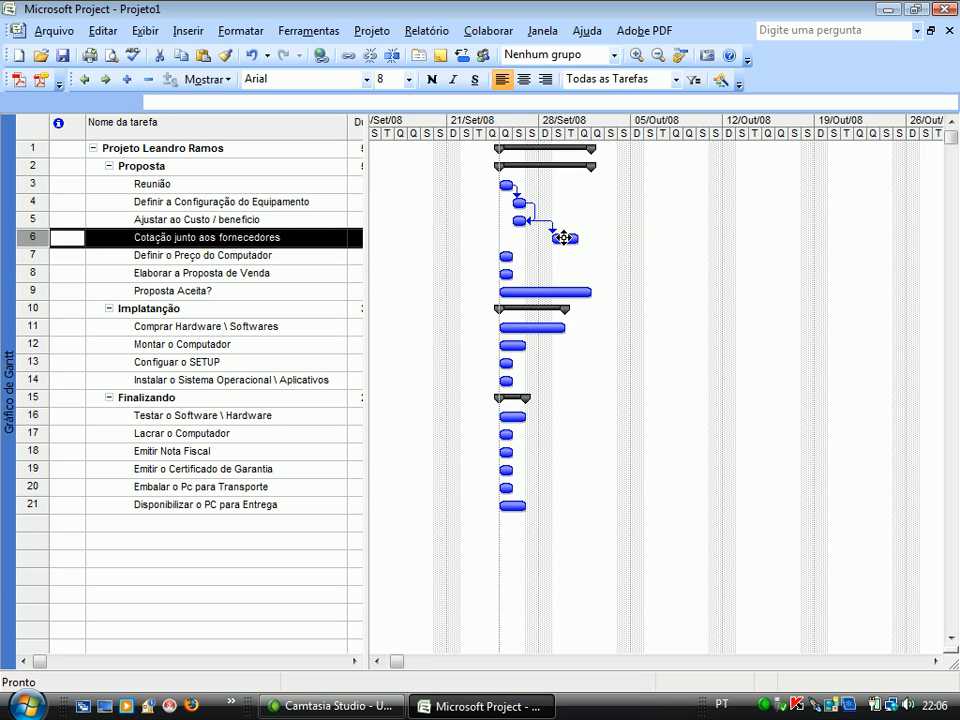
{"action": "left_click_drag", "start_coordinate": [551, 239], "coordinate": [508, 256]}
{"action": "left_click", "coordinate": [585, 258]}
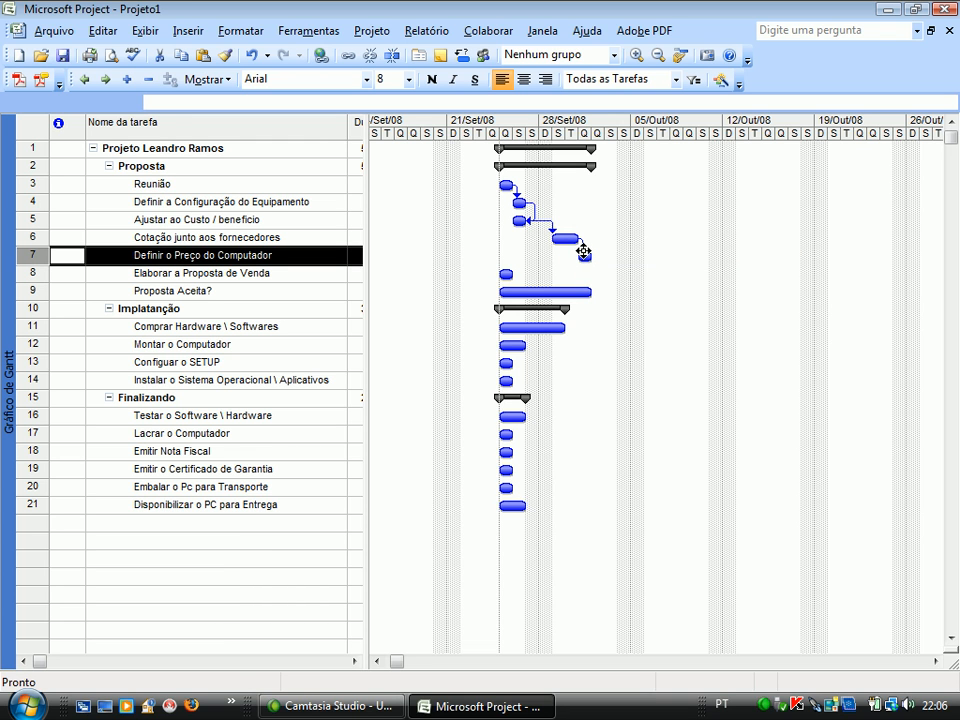
- Change the dependency between "Cotação junto aos fornecedores" and "Definir o Preço do Computador" to Término-a-Término (TT)
{"action": "double_click", "coordinate": [585, 254]}
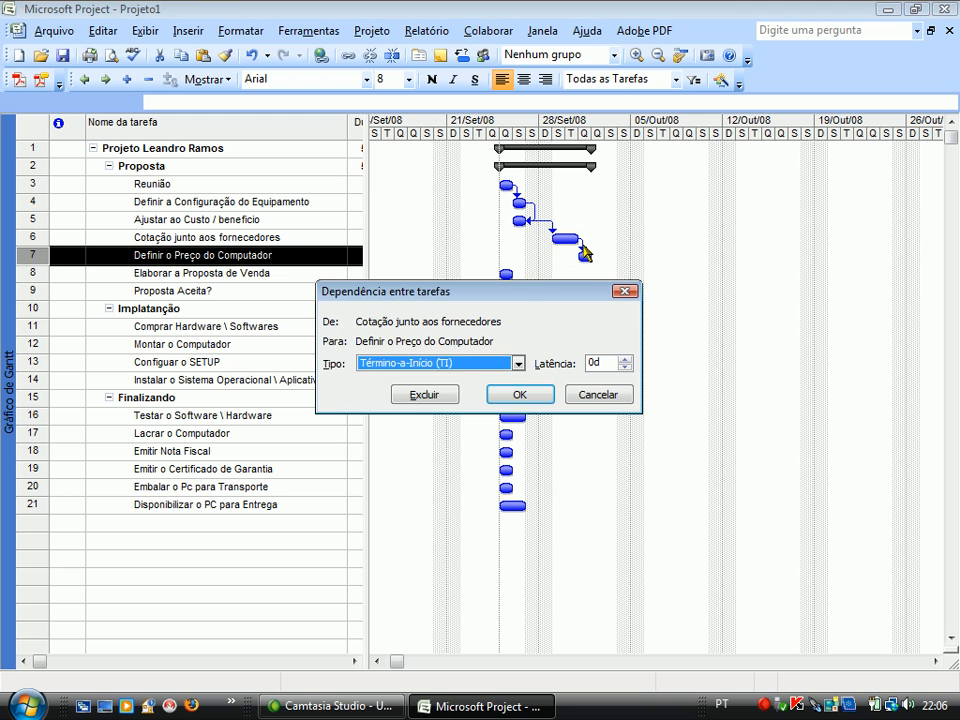
{"action": "left_click", "coordinate": [456, 363]}
{"action": "left_click", "coordinate": [452, 408]}
{"action": "left_click", "coordinate": [514, 394]}
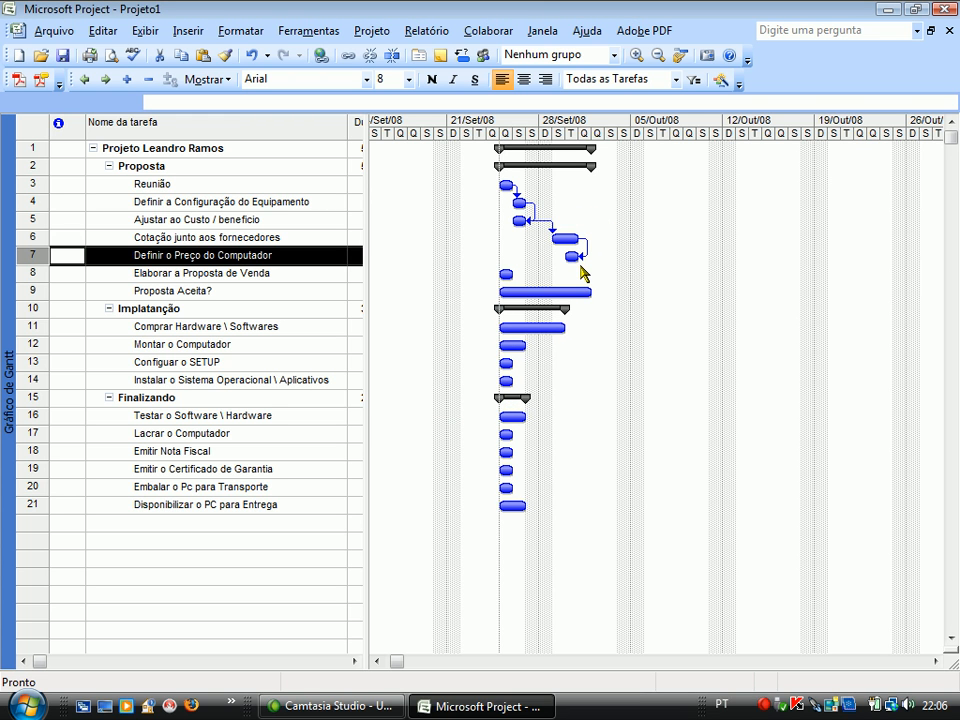
{"action": "left_click", "coordinate": [270, 238]}
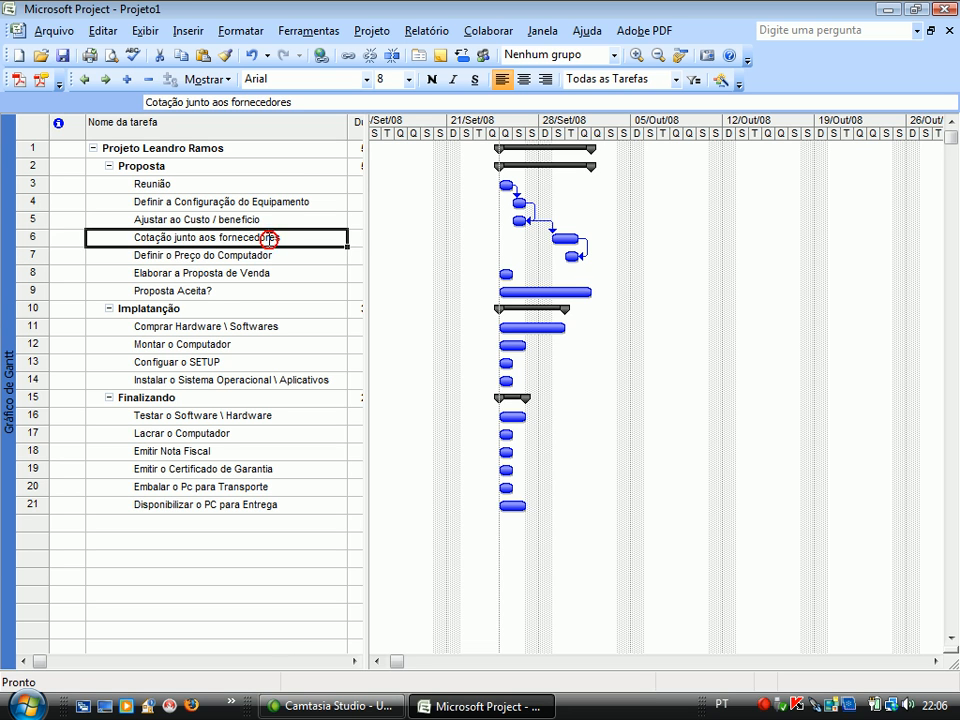
- Link Definir o Preço do Computador to Elaborar a Proposta de Venda, and that task to Proposta Aceita?, as finish-to-start dependencies
{"action": "left_click", "coordinate": [272, 255]}
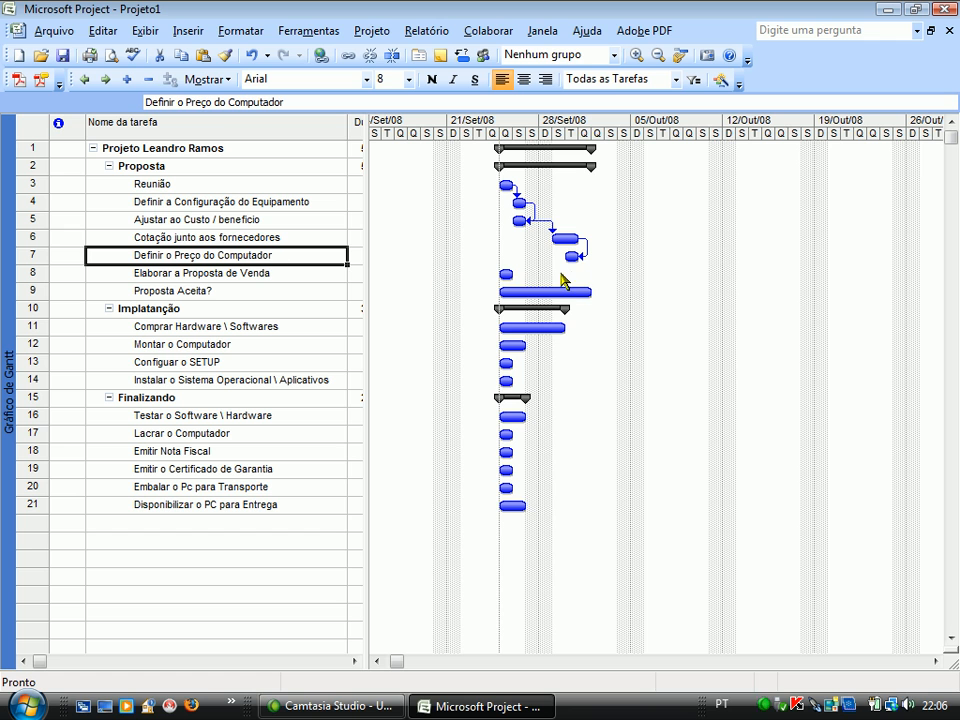
{"action": "mouse_move", "coordinate": [573, 259]}
{"action": "left_click_drag", "start_coordinate": [573, 259], "coordinate": [506, 274]}
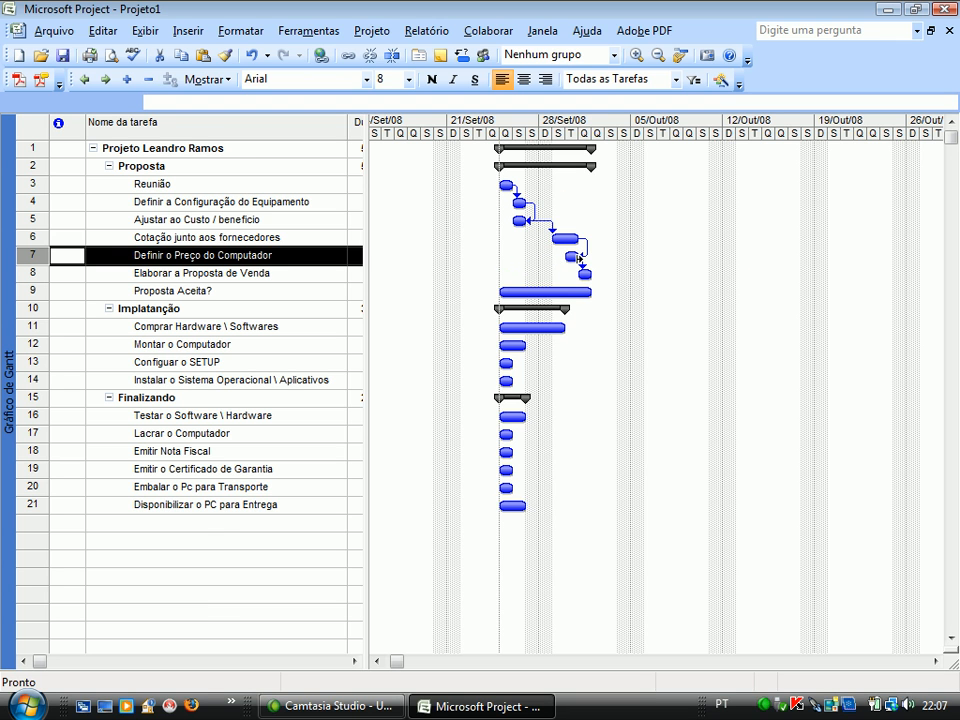
{"action": "left_click", "coordinate": [578, 258]}
{"action": "left_click", "coordinate": [584, 273]}
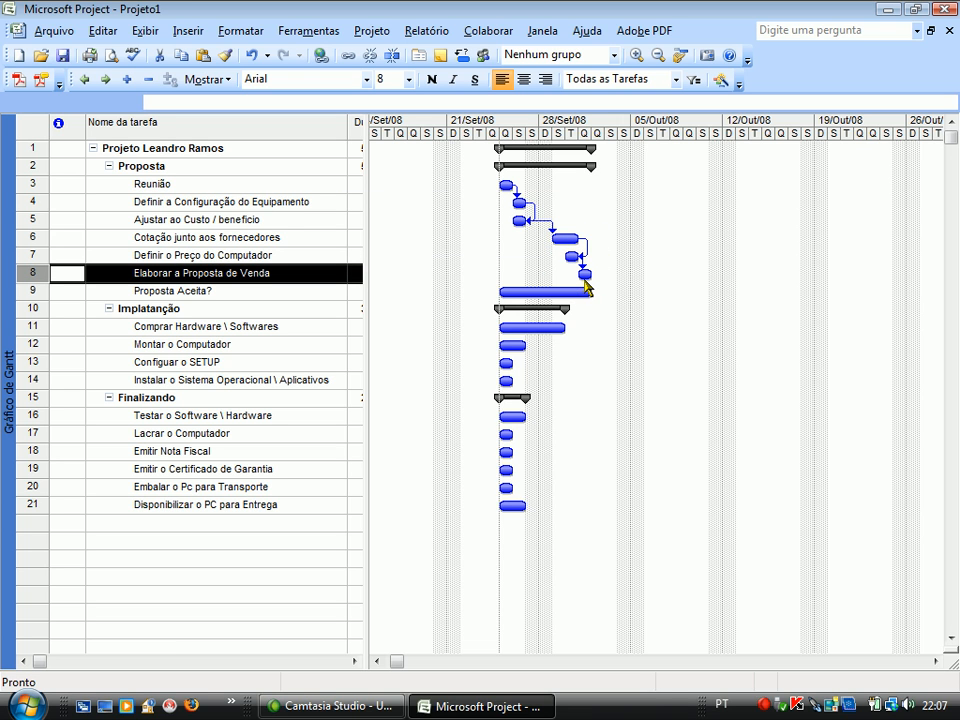
{"action": "mouse_move", "coordinate": [584, 274]}
{"action": "left_click_drag", "start_coordinate": [584, 274], "coordinate": [584, 292]}
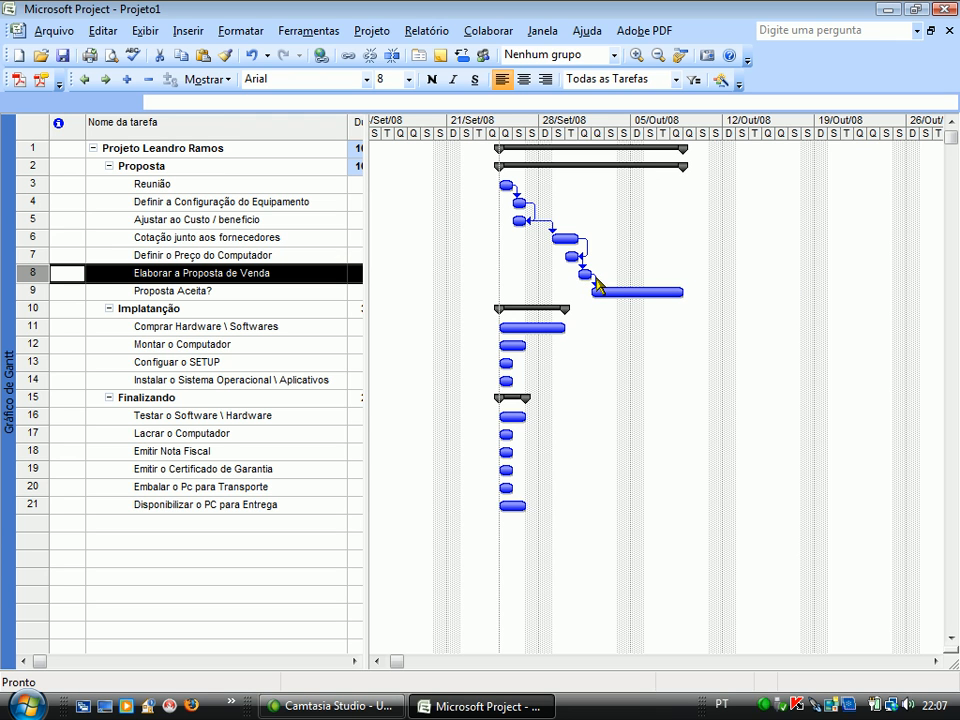
- Change the dependency between Elaborar a Proposta de Venda and Proposta Aceita? to Início-a-Início (II)
{"action": "double_click", "coordinate": [594, 279]}
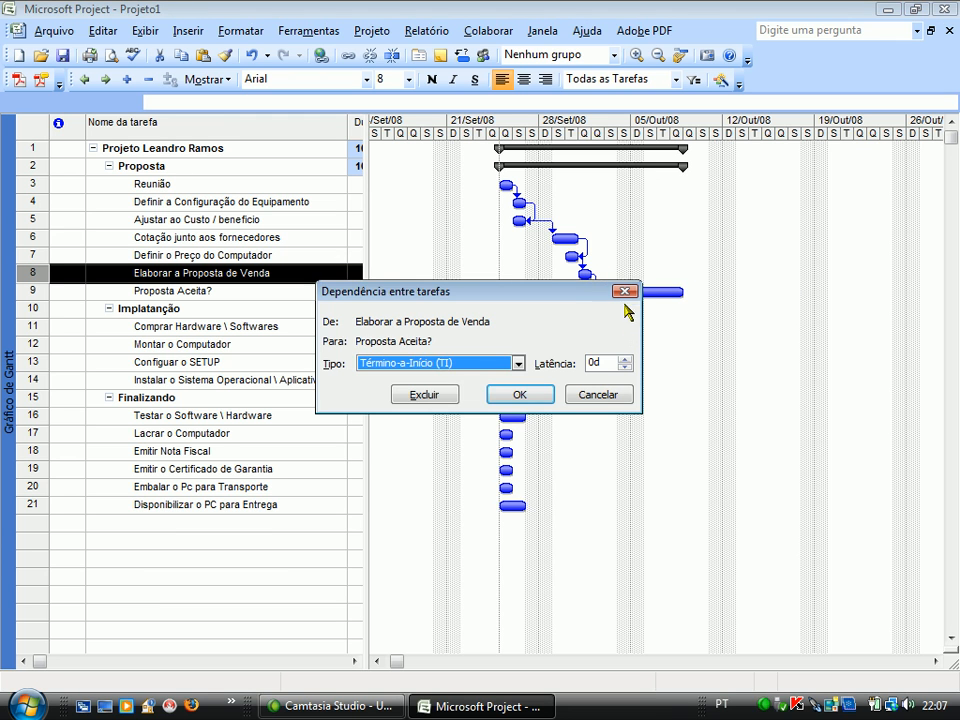
{"action": "left_click", "coordinate": [622, 293]}
{"action": "double_click", "coordinate": [600, 280]}
{"action": "left_click", "coordinate": [455, 363]}
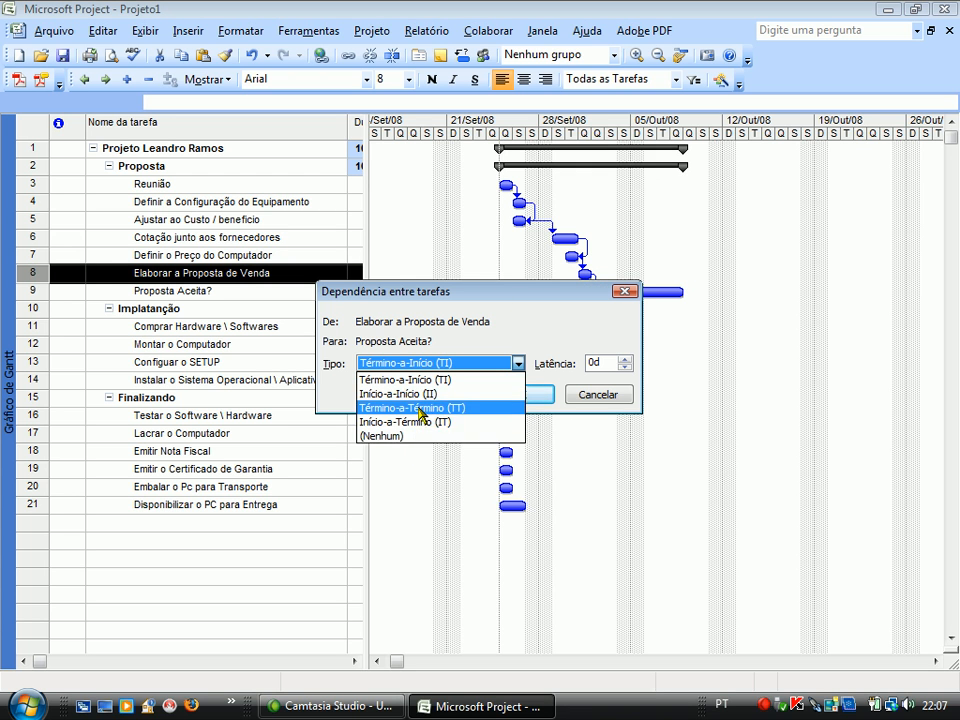
{"action": "left_click", "coordinate": [418, 396]}
{"action": "left_click", "coordinate": [516, 394]}
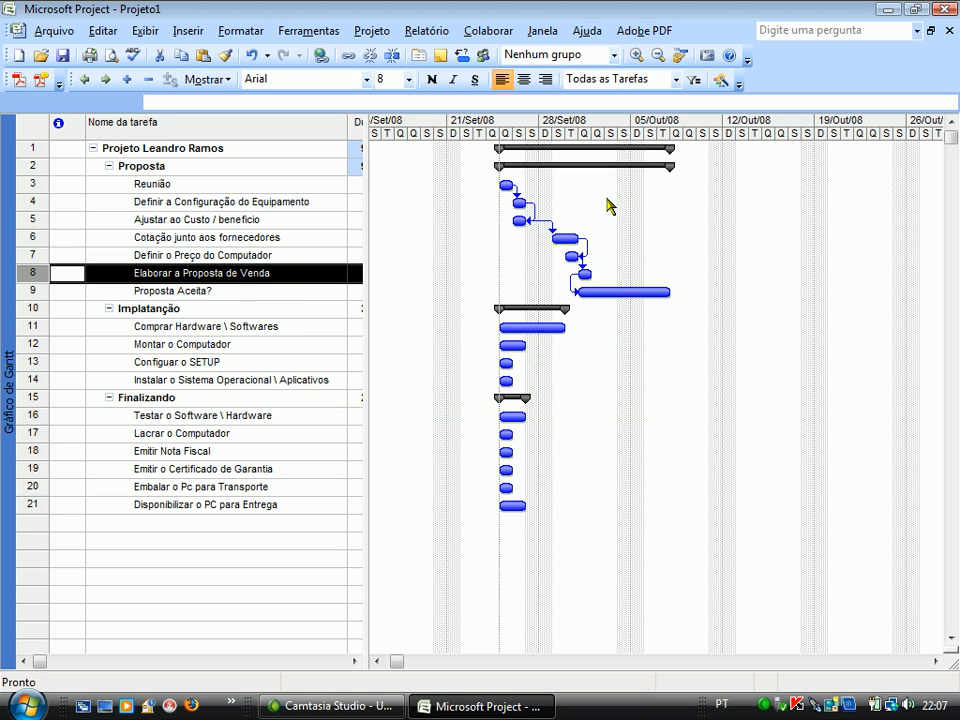
- Link Proposta Aceita? to Comprar Hardware \ Softwares as a finish-to-start dependency in the Gantt chart
{"action": "left_click", "coordinate": [612, 291]}
{"action": "mouse_move", "coordinate": [645, 293]}
{"action": "left_click_drag", "start_coordinate": [645, 293], "coordinate": [552, 328]}
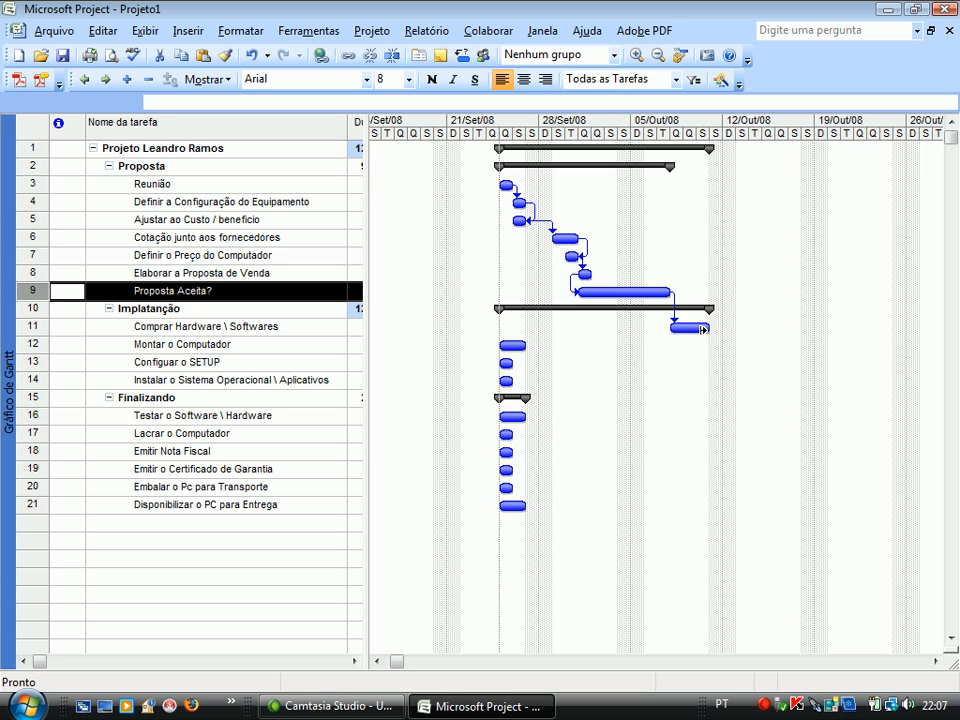
- Link Comprar Hardware \ Softwares to Montar o Computador, and Montar o Computador to Configuar o SETUP, finish-to-start
{"action": "left_click", "coordinate": [700, 328]}
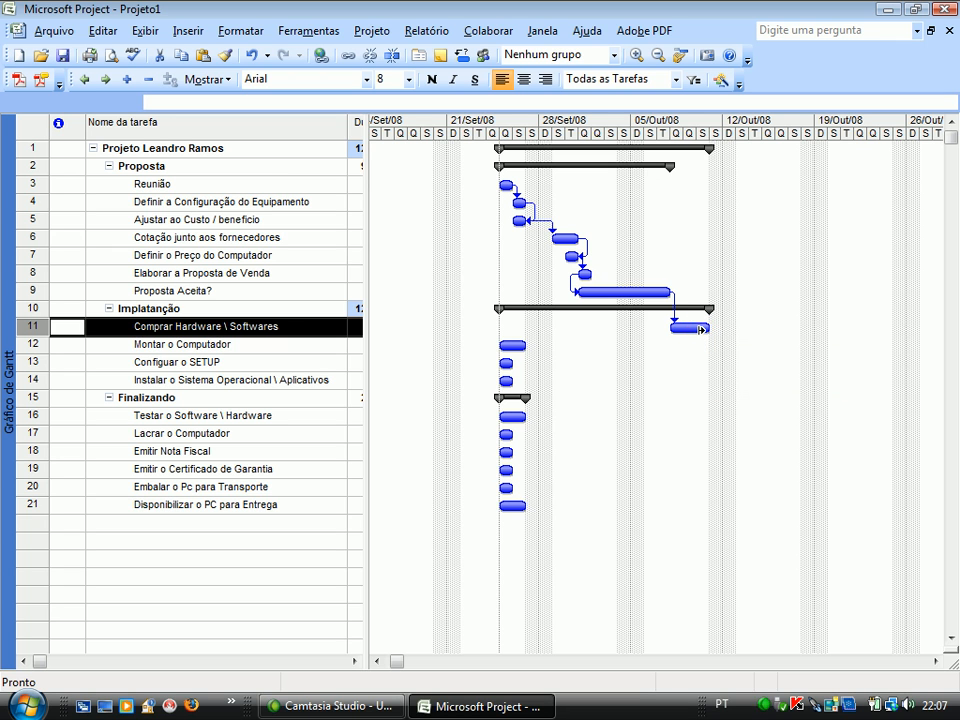
{"action": "left_click_drag", "start_coordinate": [690, 327], "coordinate": [520, 350]}
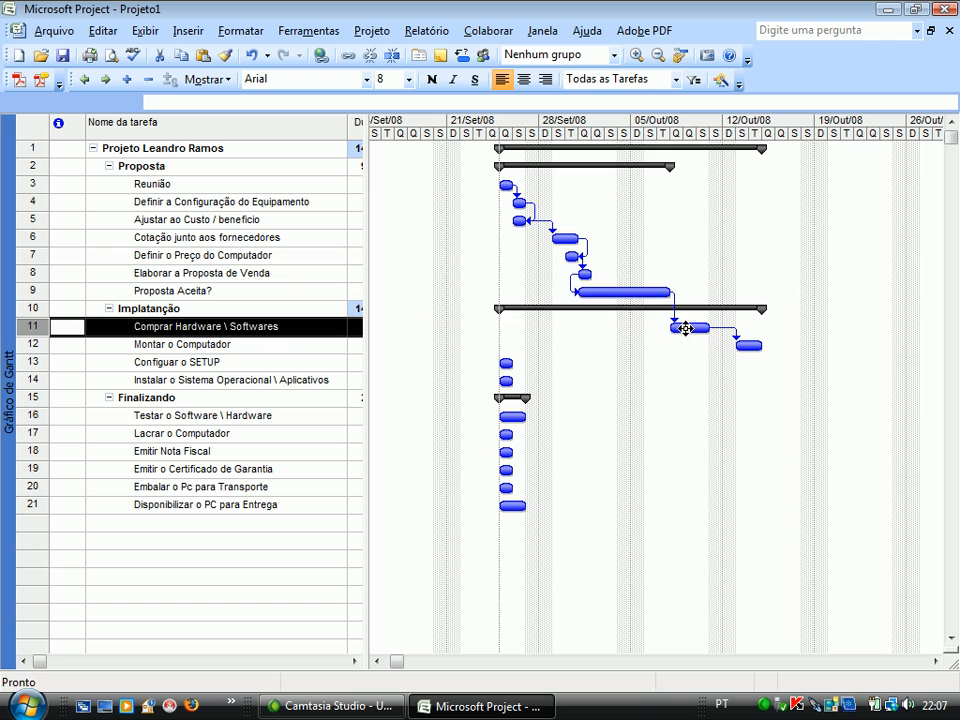
{"action": "left_click", "coordinate": [757, 345]}
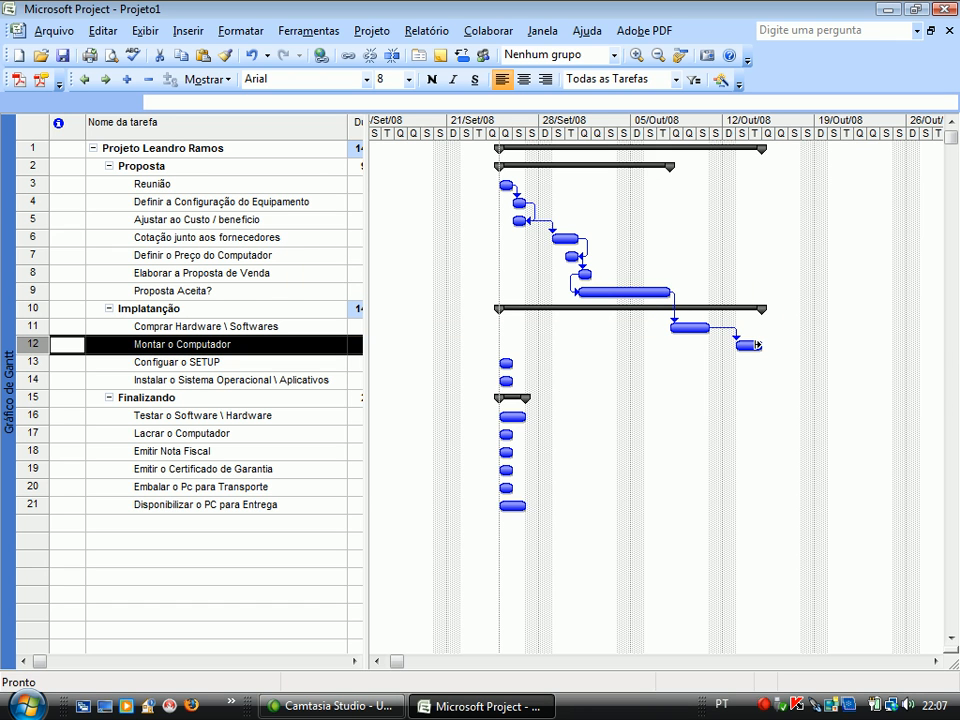
{"action": "left_click_drag", "start_coordinate": [753, 349], "coordinate": [508, 363]}
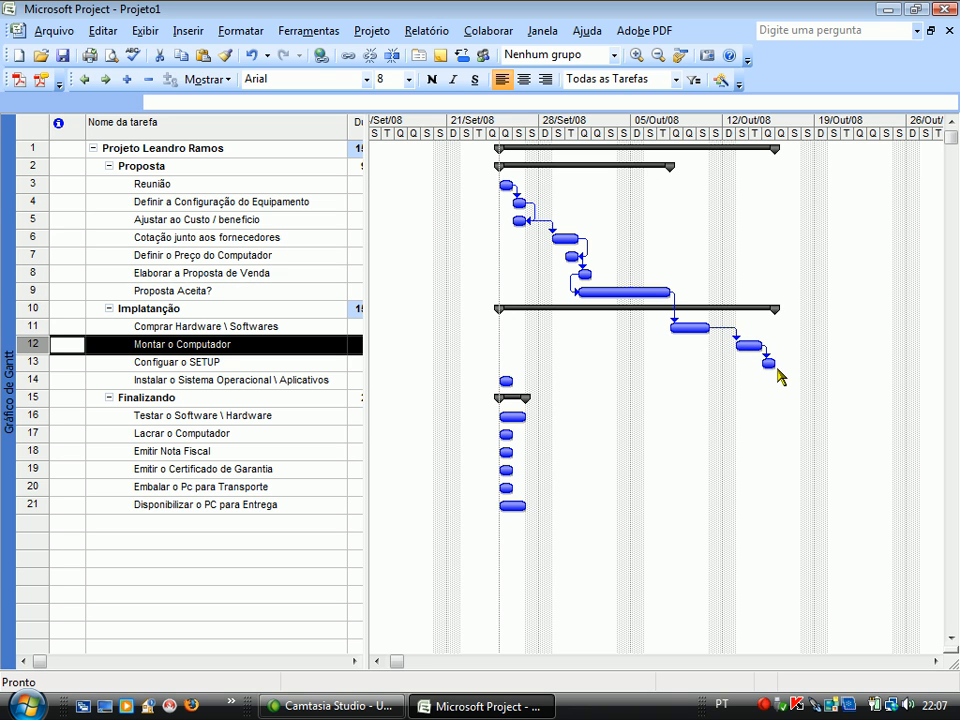
- Link Configuar o SETUP to Instalar o Sistema Operacional \ Aplicativos with dependency type Início-a-Início (II)
{"action": "left_click", "coordinate": [768, 364]}
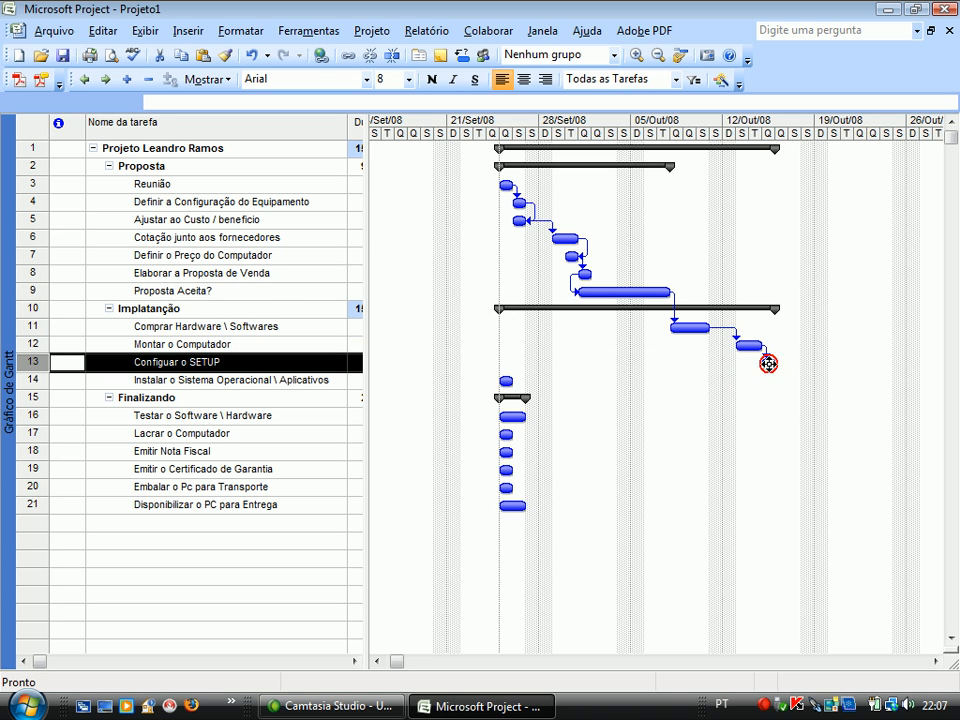
{"action": "left_click_drag", "start_coordinate": [767, 366], "coordinate": [506, 381]}
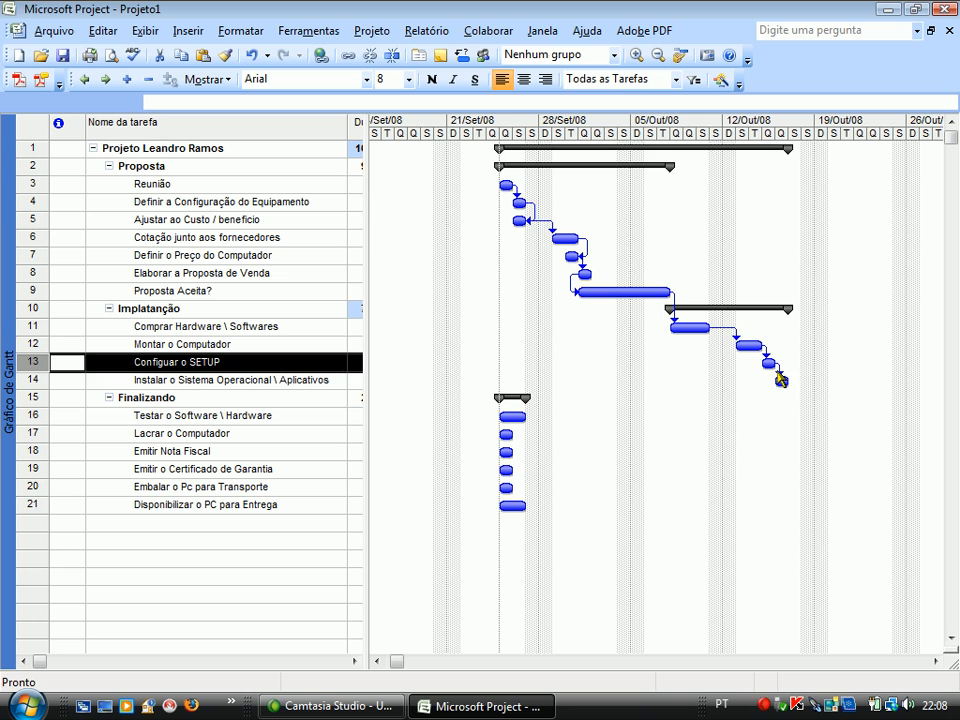
{"action": "double_click", "coordinate": [778, 376]}
{"action": "left_click", "coordinate": [456, 364]}
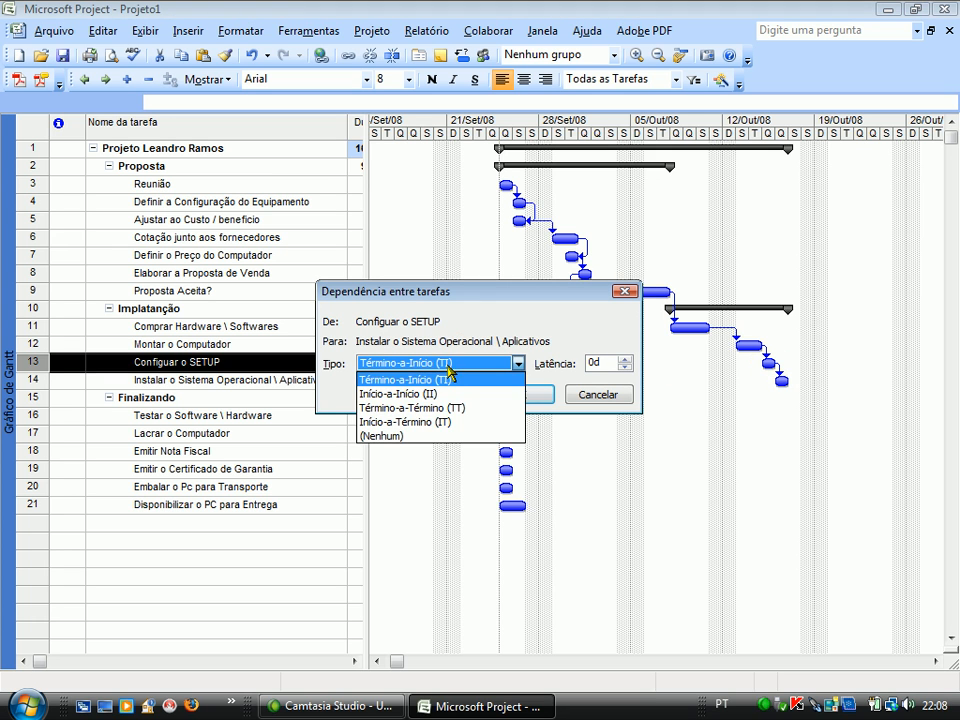
{"action": "left_click", "coordinate": [428, 394]}
{"action": "left_click", "coordinate": [518, 395]}
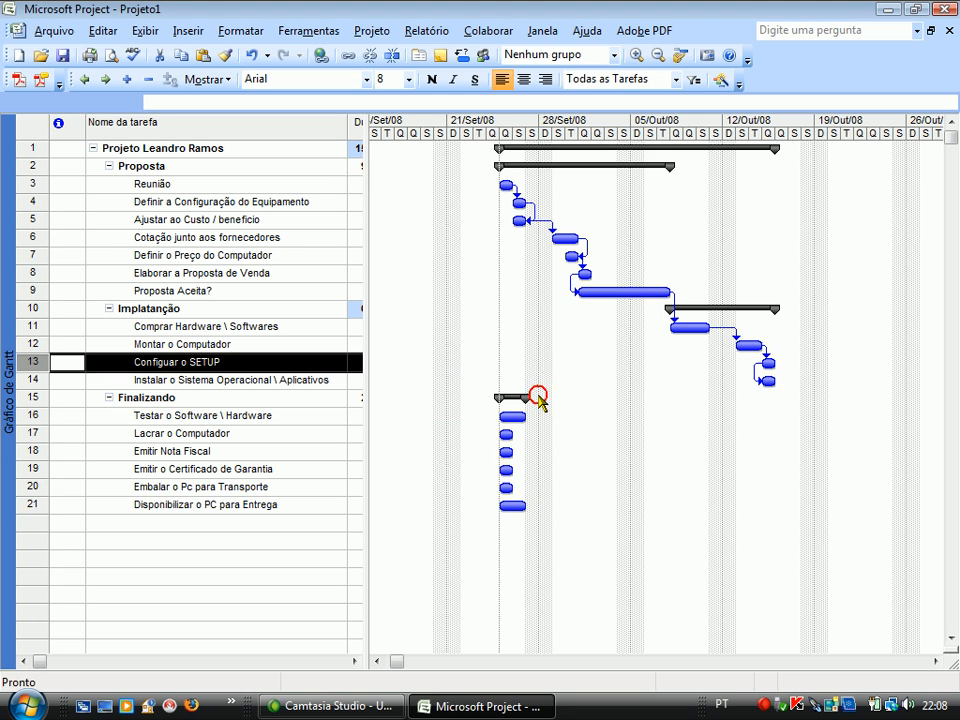
- Link Instalar o Sistema Operacional \ Aplicativos to Testar o Software \ Hardware, and that test task to Lacrar o Computador, finish-to-start
{"action": "left_click", "coordinate": [759, 380]}
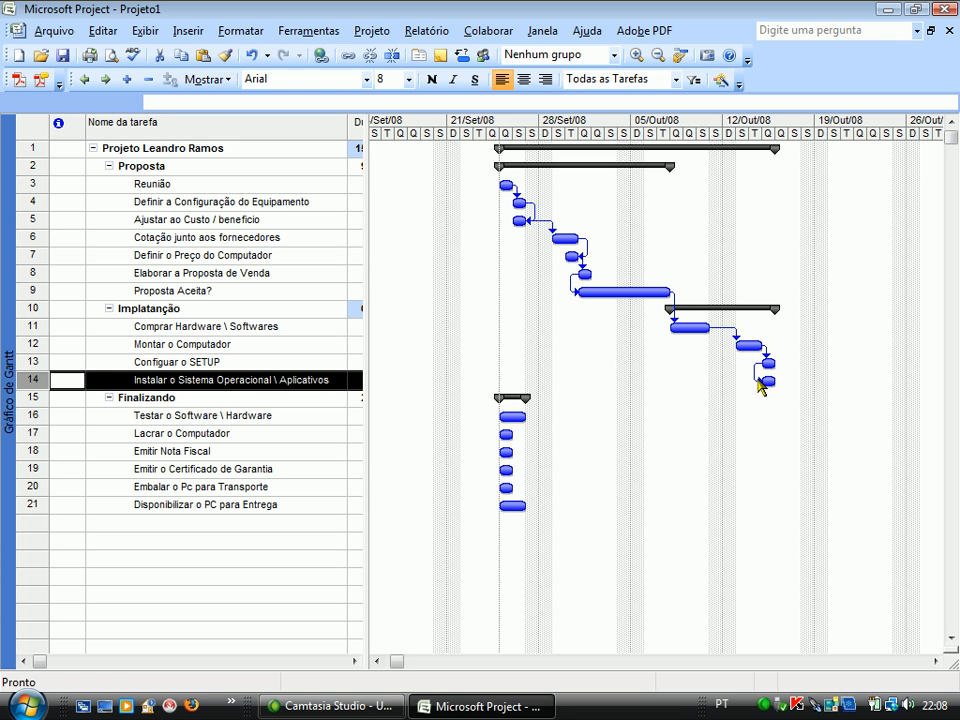
{"action": "left_click_drag", "start_coordinate": [766, 383], "coordinate": [510, 418]}
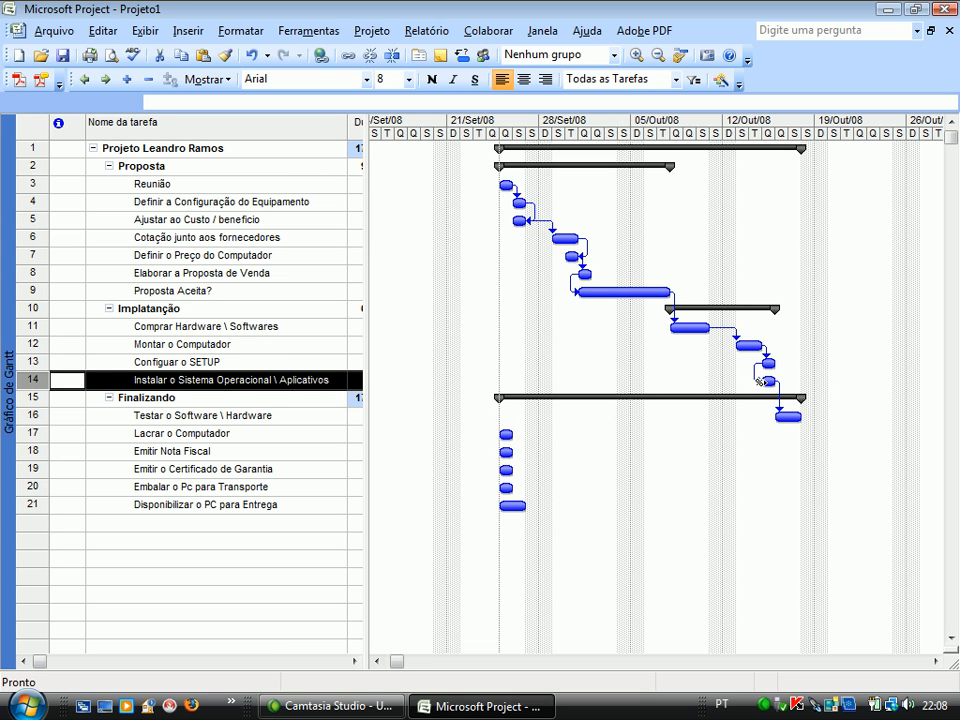
{"action": "left_click", "coordinate": [795, 416]}
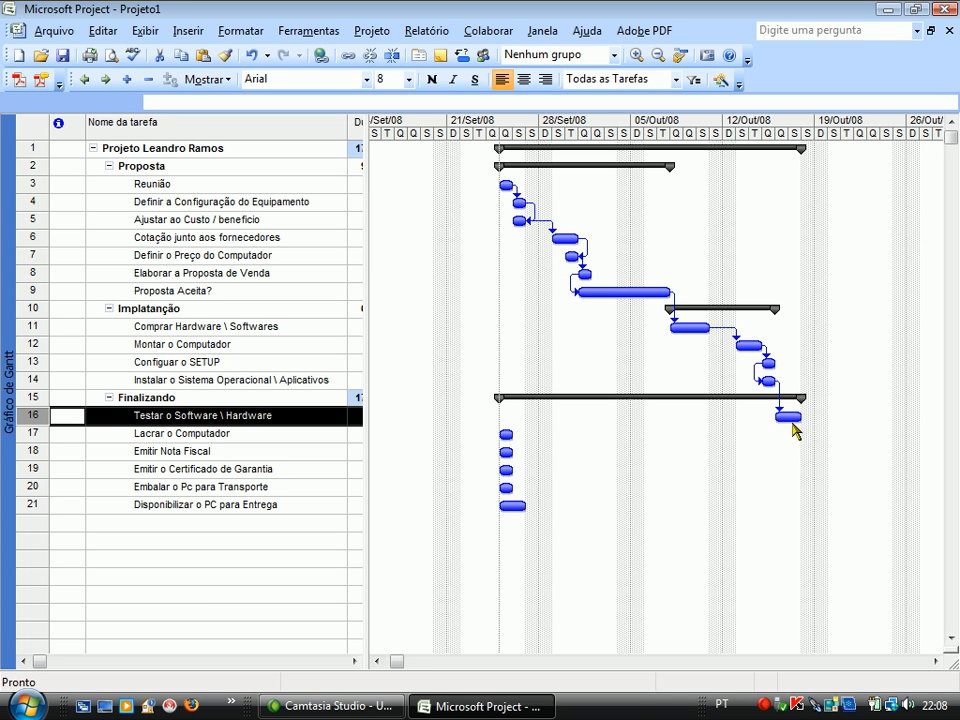
{"action": "left_click_drag", "start_coordinate": [789, 414], "coordinate": [506, 438]}
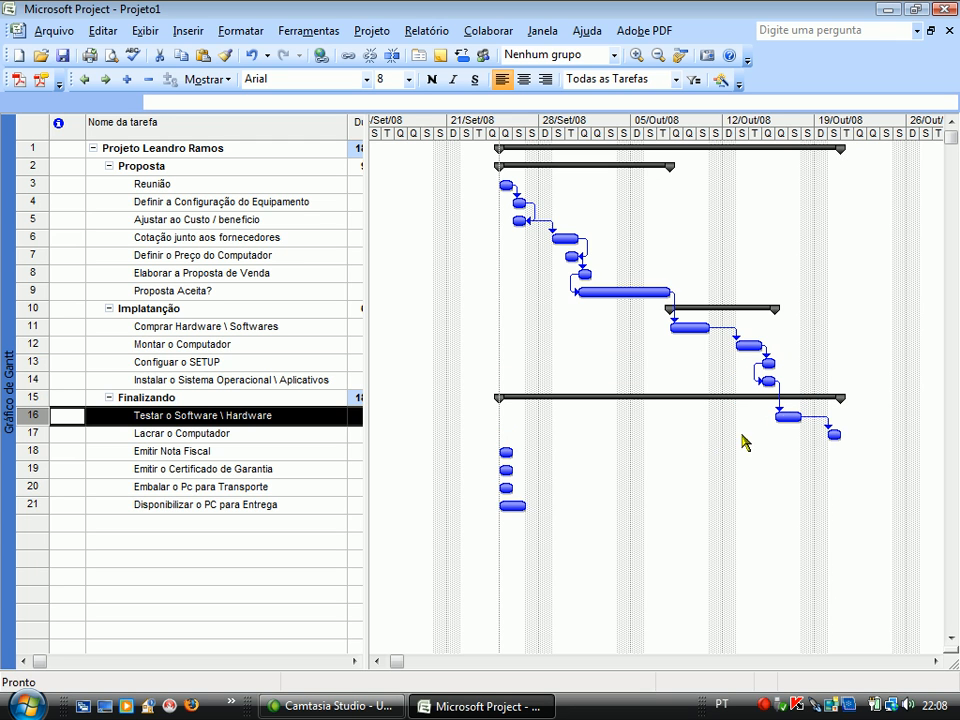
- Make Proposta Aceita? the finish-to-start predecessor of both Emitir Nota Fiscal and Emitir o Certificado de Garantia
{"action": "left_click", "coordinate": [834, 435]}
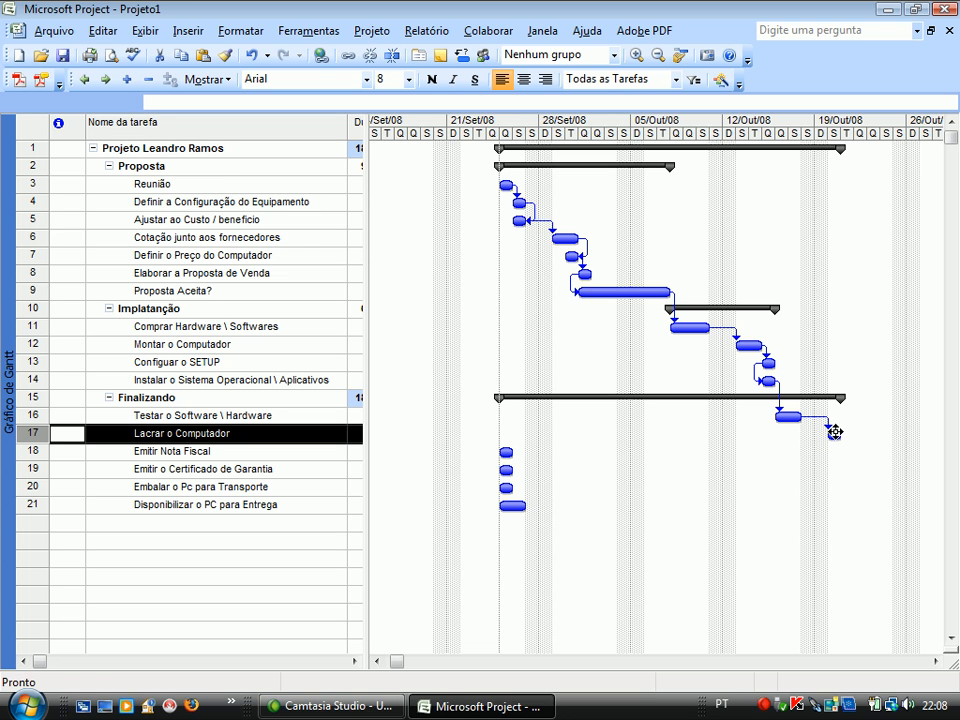
{"action": "left_click", "coordinate": [200, 291]}
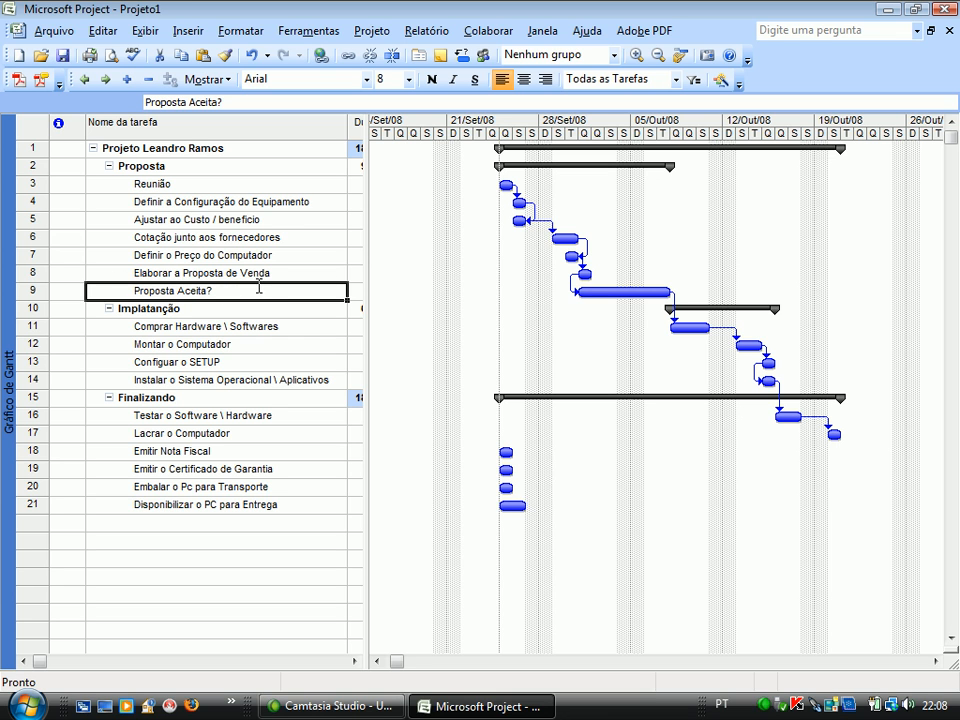
{"action": "left_click", "coordinate": [614, 292]}
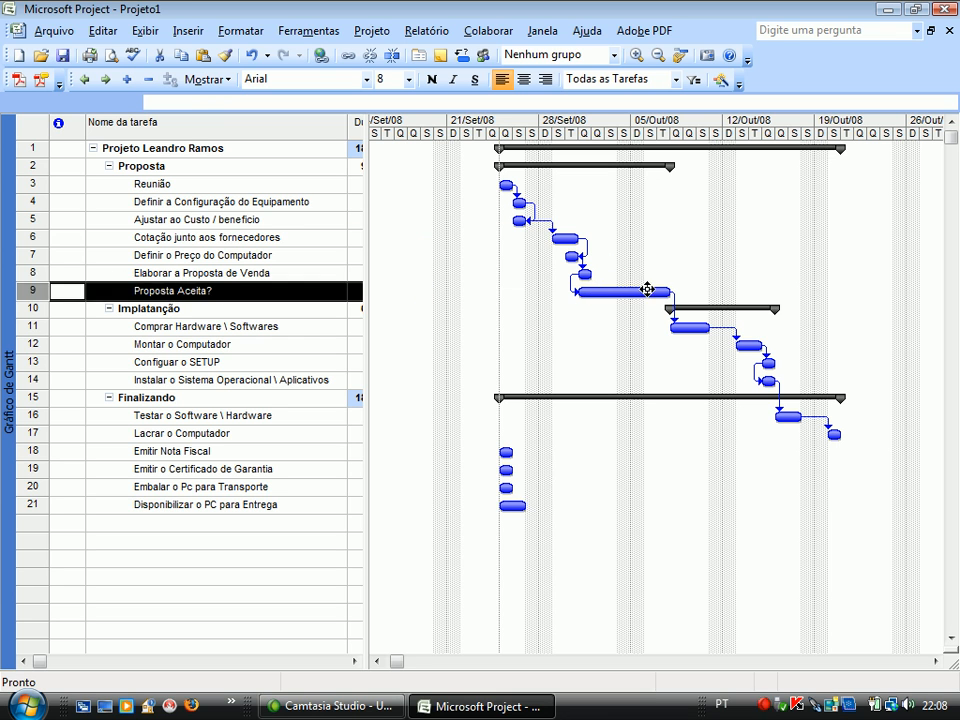
{"action": "left_click_drag", "start_coordinate": [656, 292], "coordinate": [507, 451]}
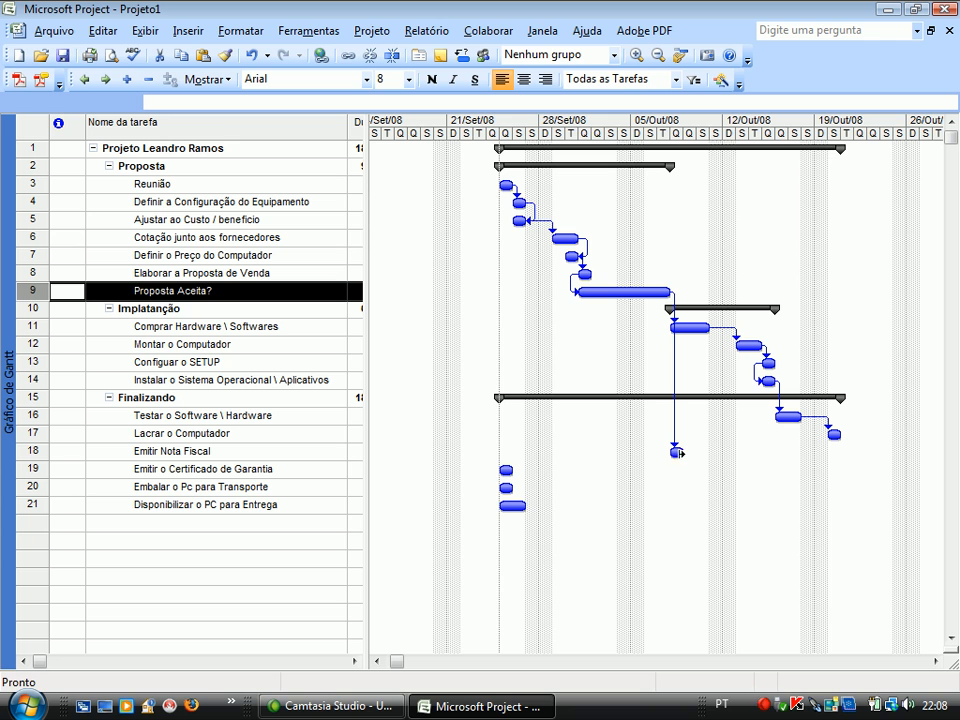
{"action": "left_click_drag", "start_coordinate": [638, 292], "coordinate": [507, 470]}
- Link Lacrar o Computador to Embalar o Pc para Transporte with dependency type Início-a-Início (II)
{"action": "left_click", "coordinate": [836, 435]}
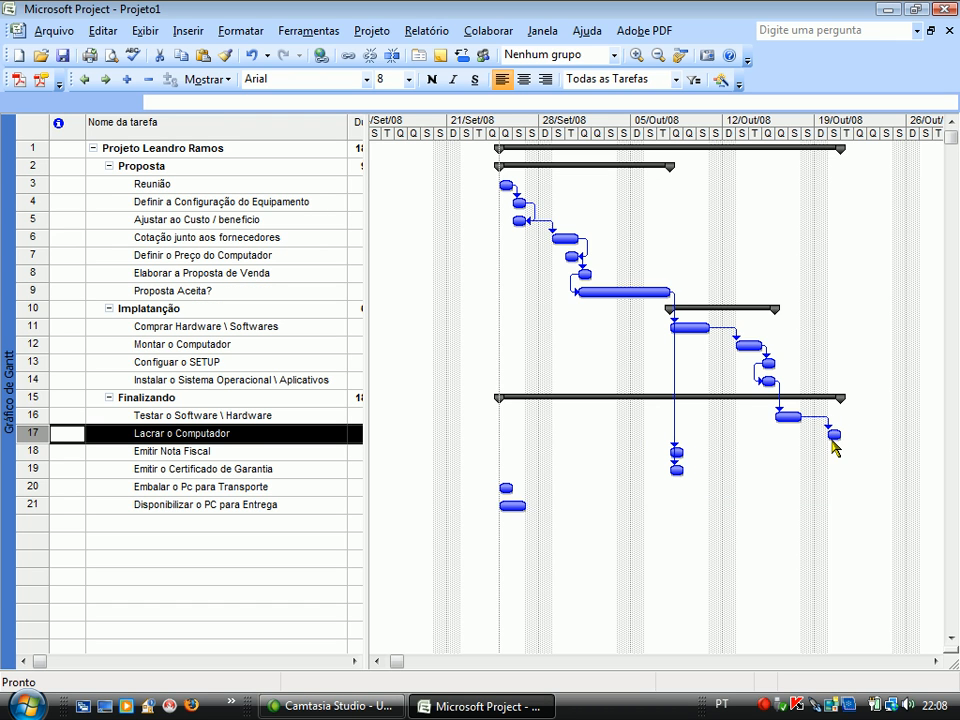
{"action": "left_click_drag", "start_coordinate": [829, 430], "coordinate": [506, 490]}
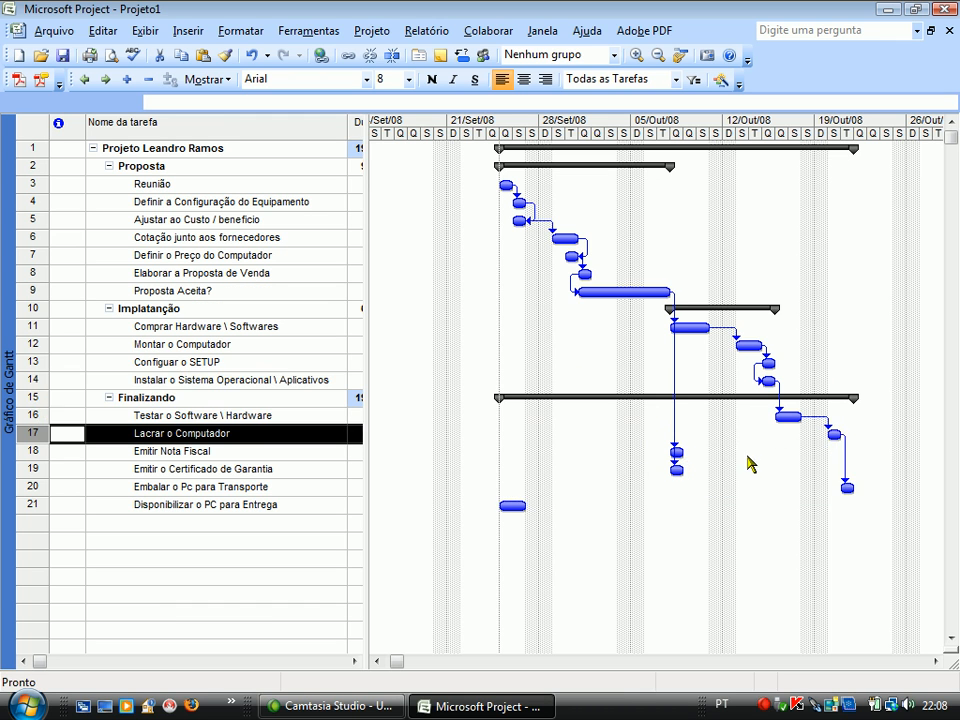
{"action": "double_click", "coordinate": [845, 455]}
{"action": "left_click", "coordinate": [430, 364]}
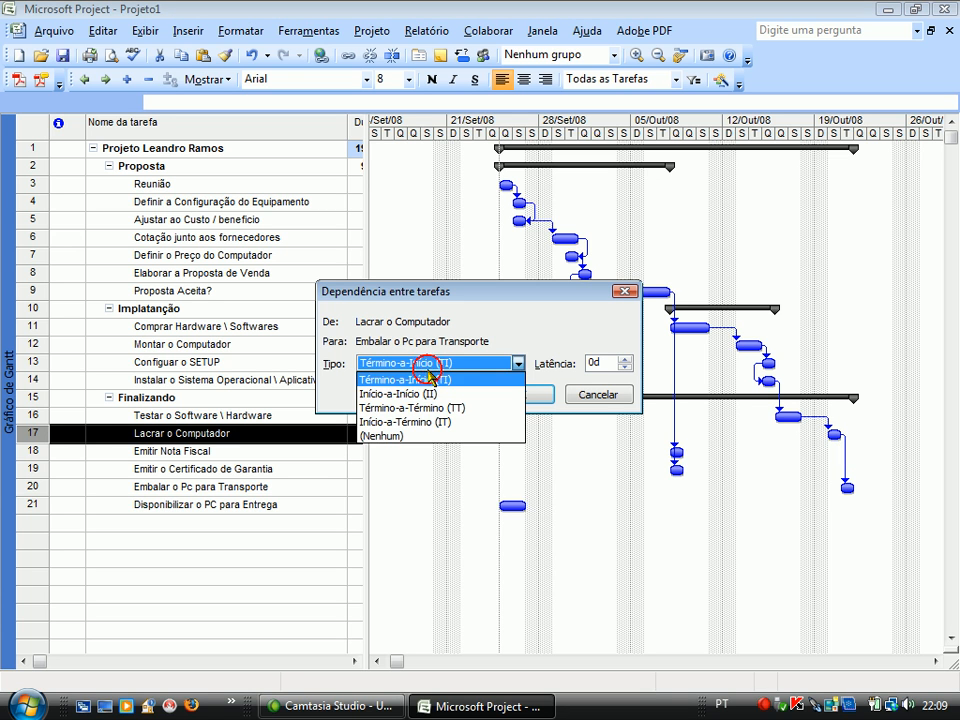
{"action": "left_click", "coordinate": [430, 394]}
{"action": "left_click", "coordinate": [472, 393]}
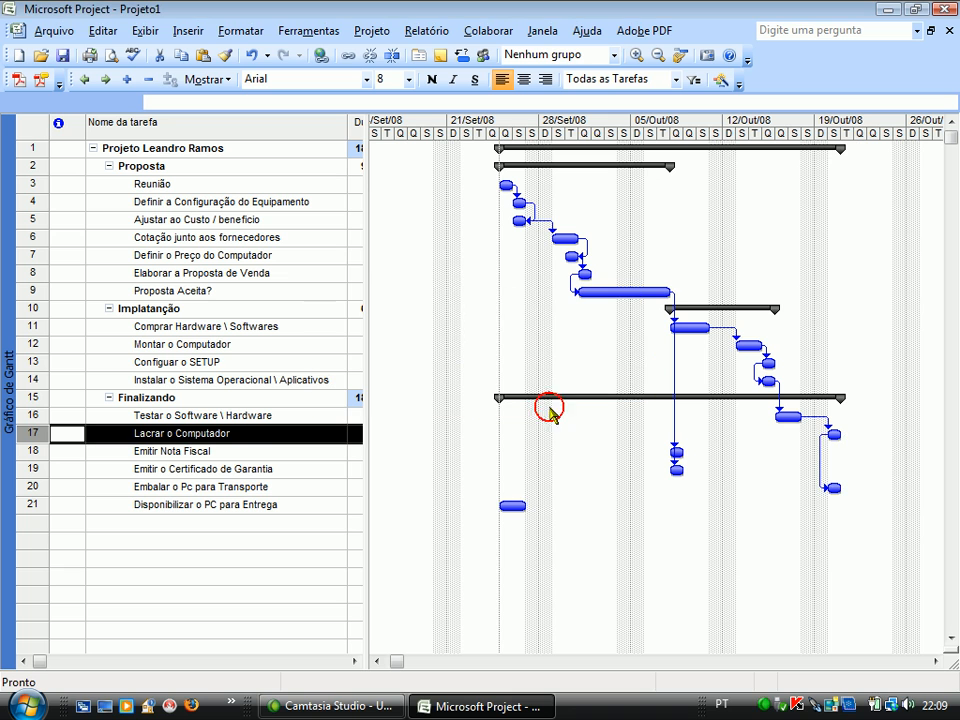
- Link Embalar o Pc para Transporte to Disponibilizar o PC para Entrega as a finish-to-start dependency
{"action": "left_click", "coordinate": [833, 487]}
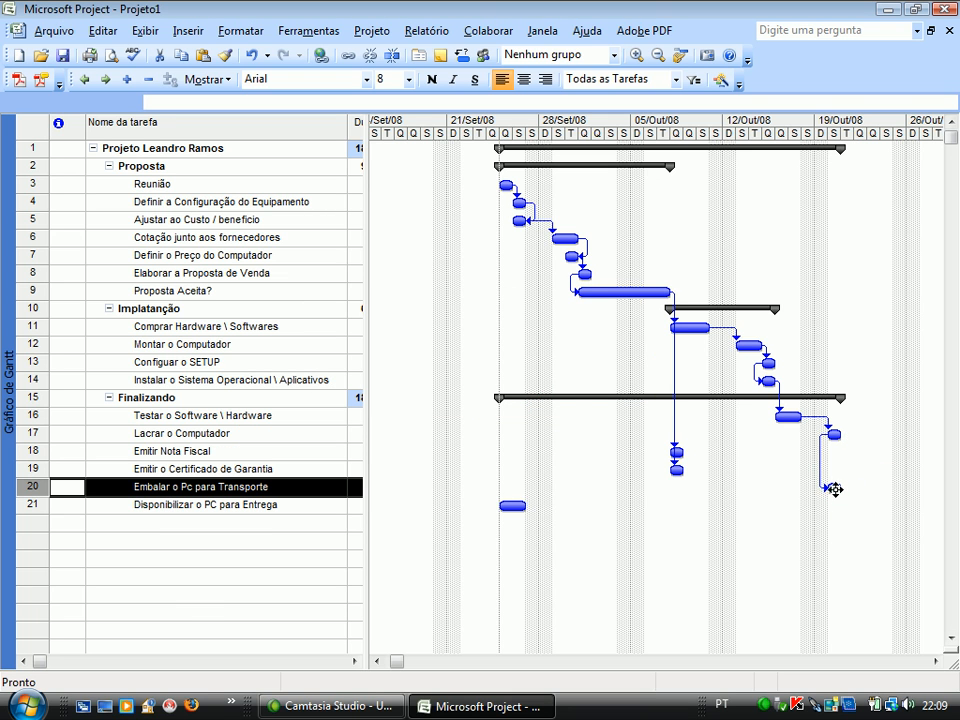
{"action": "left_click_drag", "start_coordinate": [834, 489], "coordinate": [510, 507]}
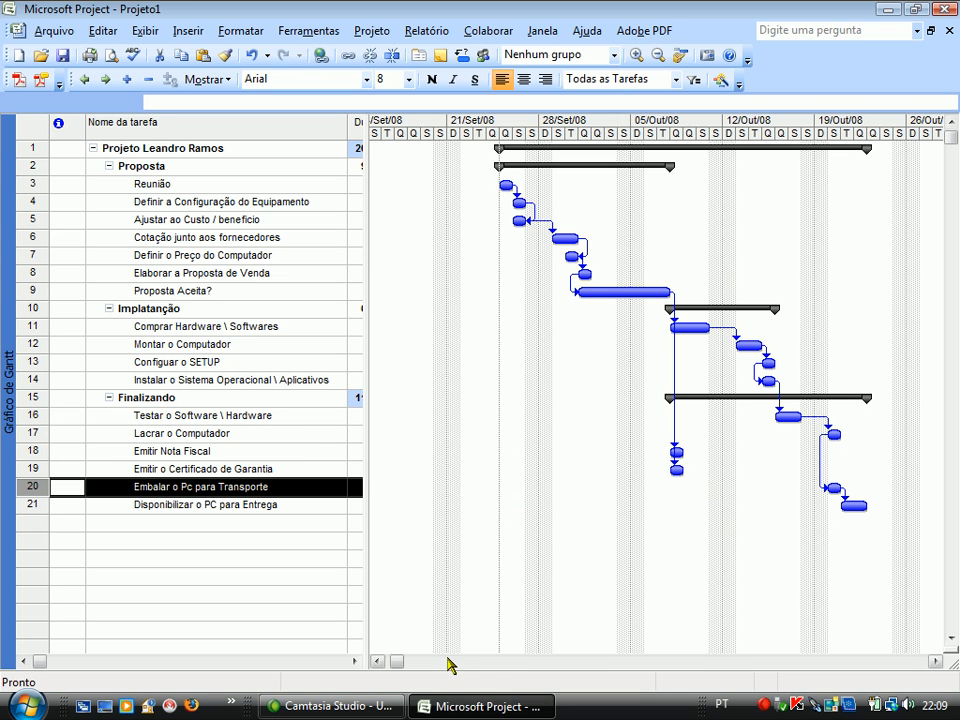
{"action": "left_click", "coordinate": [379, 661]}
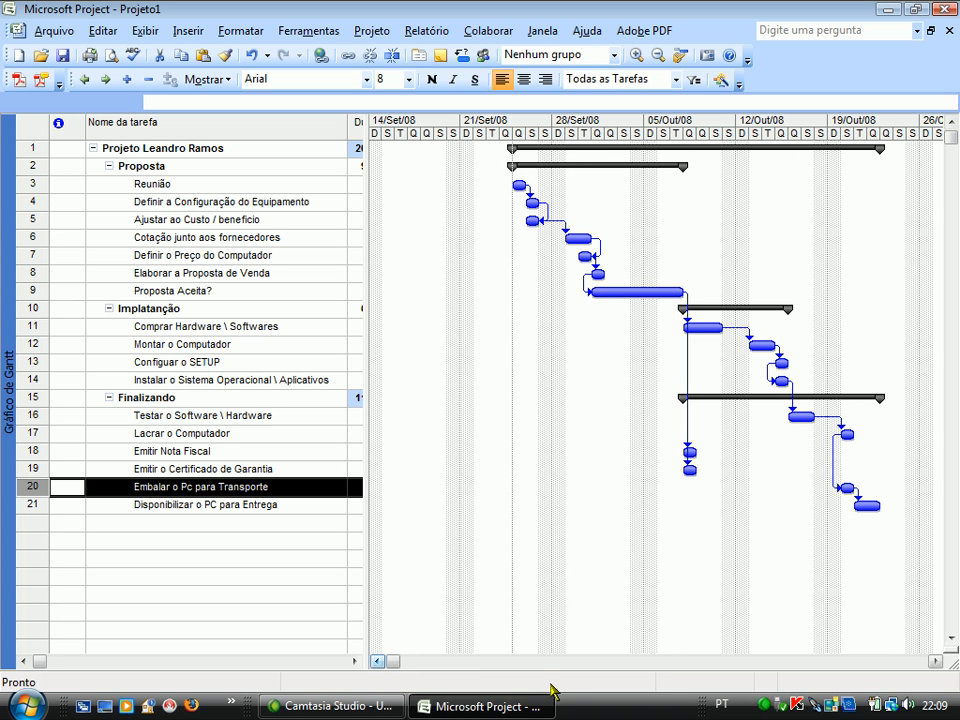
{"action": "left_click", "coordinate": [935, 661]}
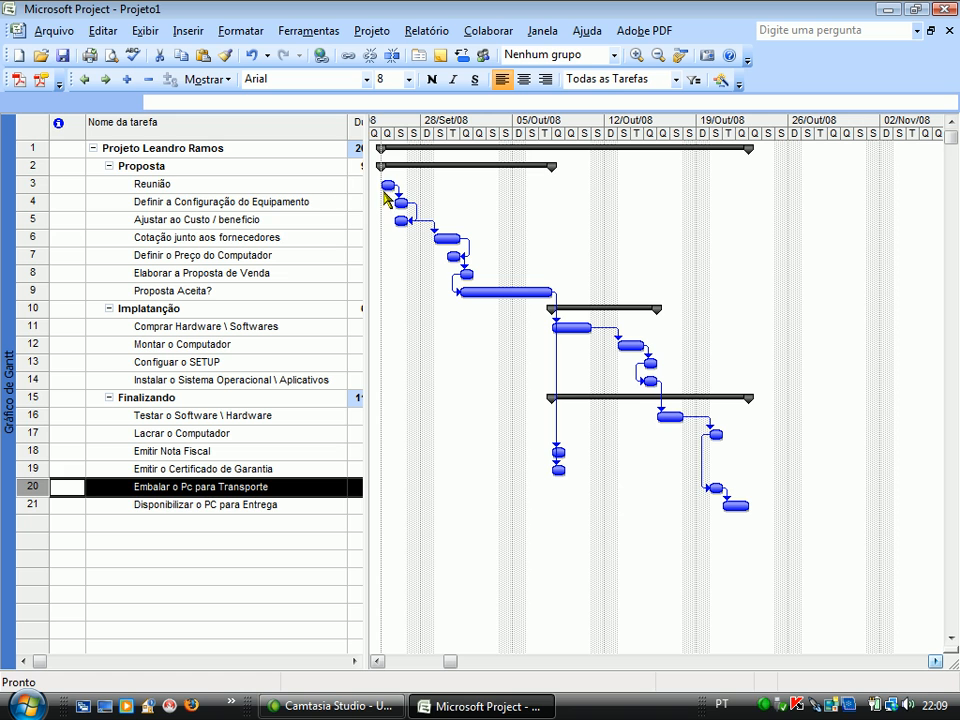
{"action": "left_click", "coordinate": [387, 187]}
{"action": "left_click", "coordinate": [398, 203]}
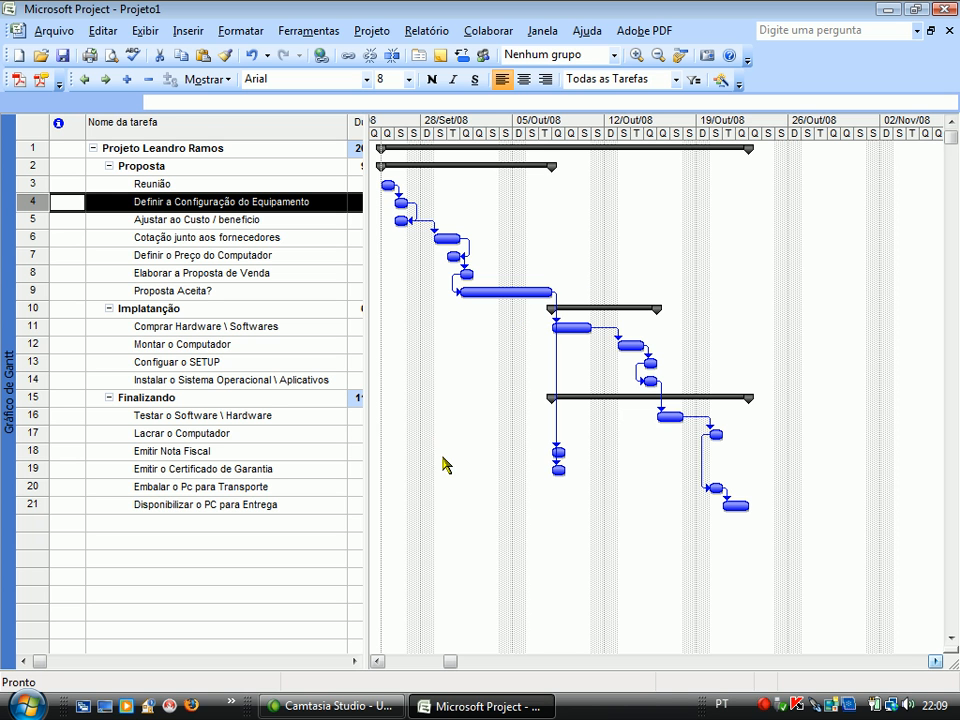
- Minimise the project window and open the Relacionamento_PROJECT presentation from the desktop
{"action": "left_click", "coordinate": [885, 10]}
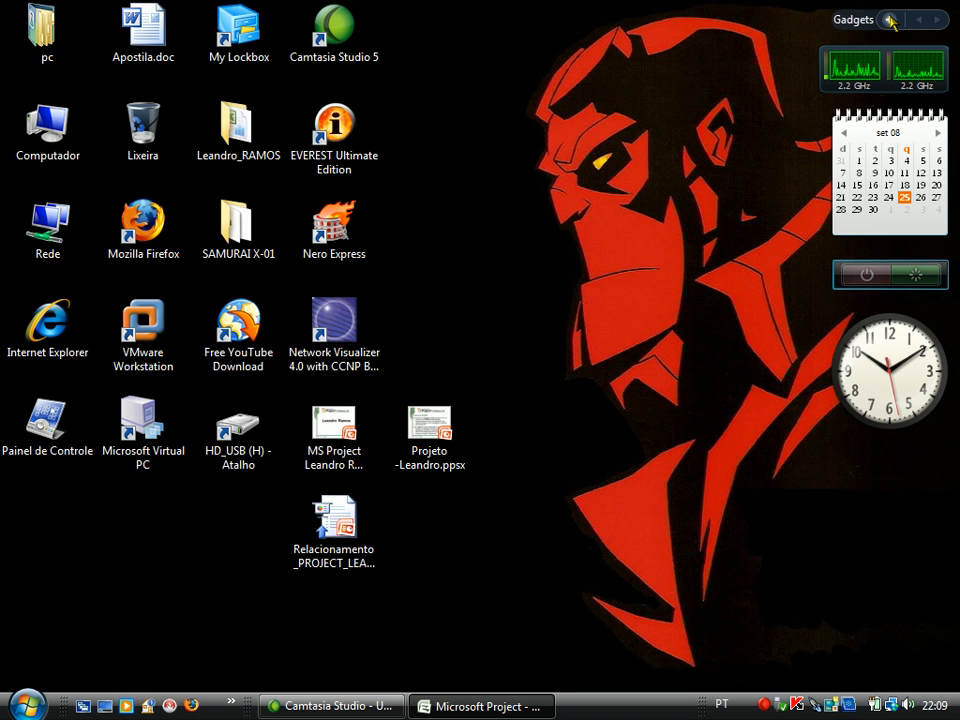
{"action": "double_click", "coordinate": [363, 526]}
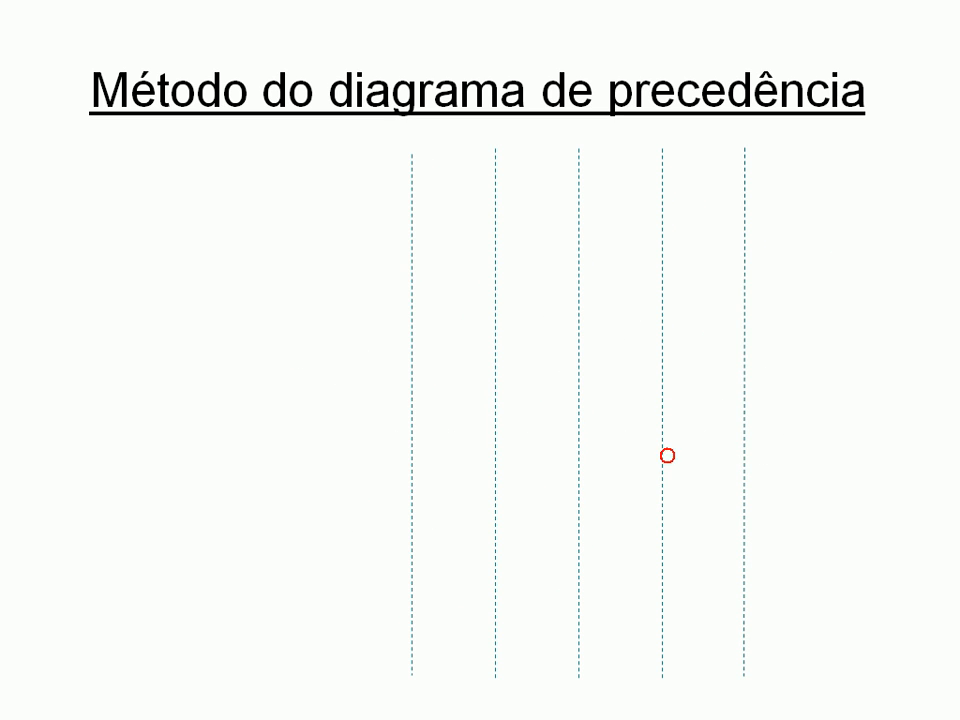
- Advance the precedence diagram slide through the Fim-Início and Fim-Fim relationships to the following dependency type
{"action": "left_click", "coordinate": [667, 455]}
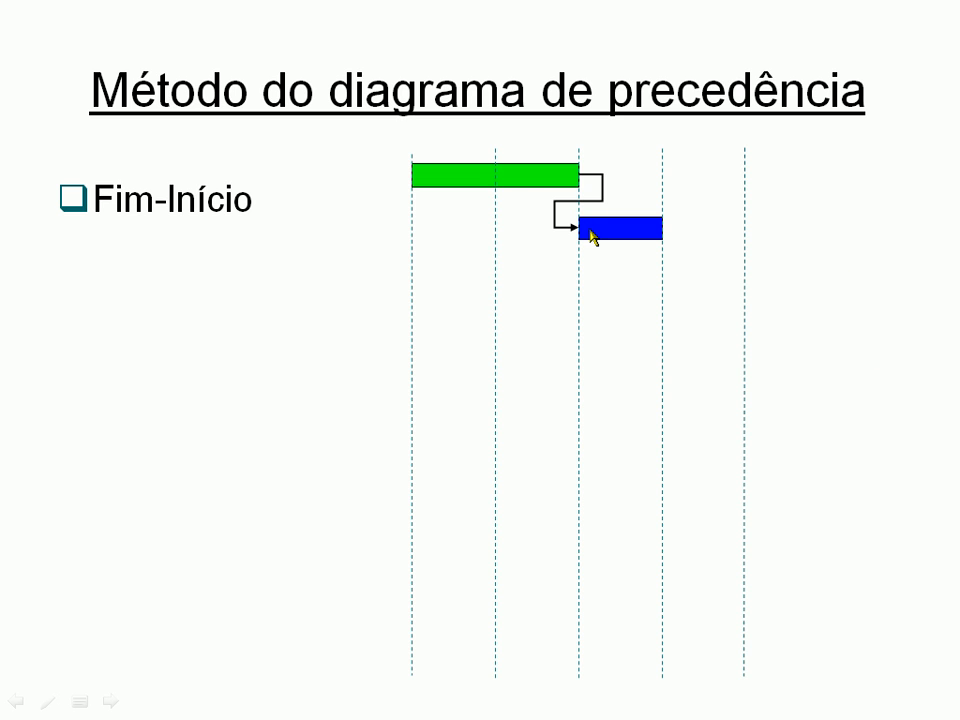
{"action": "left_click", "coordinate": [702, 237]}
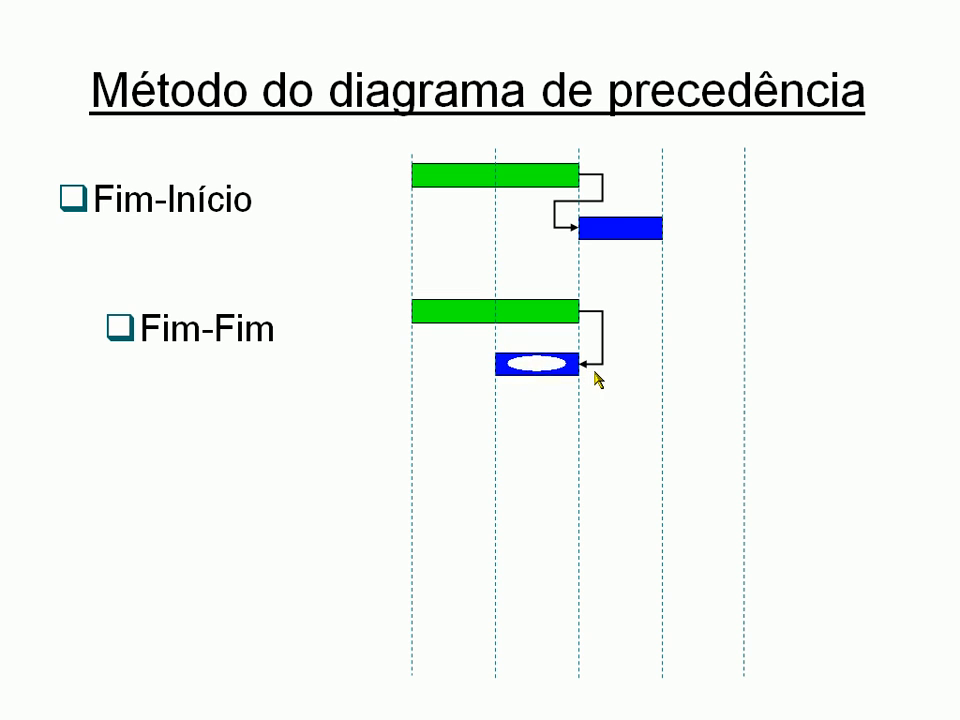
{"action": "left_click", "coordinate": [478, 369]}
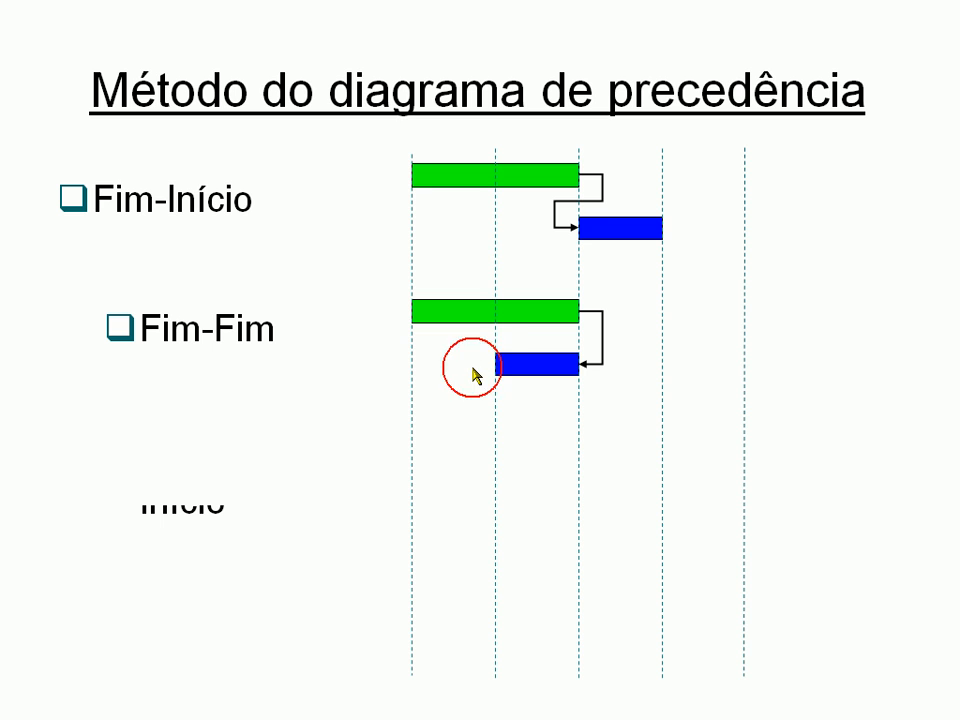
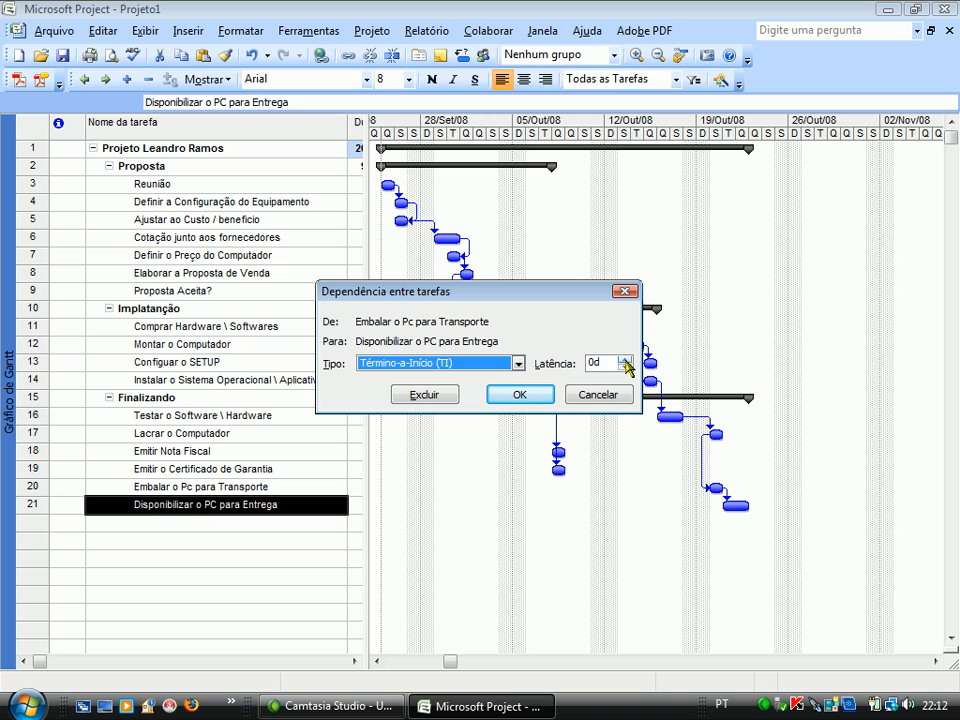
- Set a lag of 2 days on the dependency from Embalar o Pc para Transporte to Disponibilizar o PC para Entrega
{"action": "left_click", "coordinate": [625, 368]}
{"action": "left_click", "coordinate": [625, 368]}
{"action": "left_click", "coordinate": [625, 368]}
{"action": "left_click", "coordinate": [625, 368]}
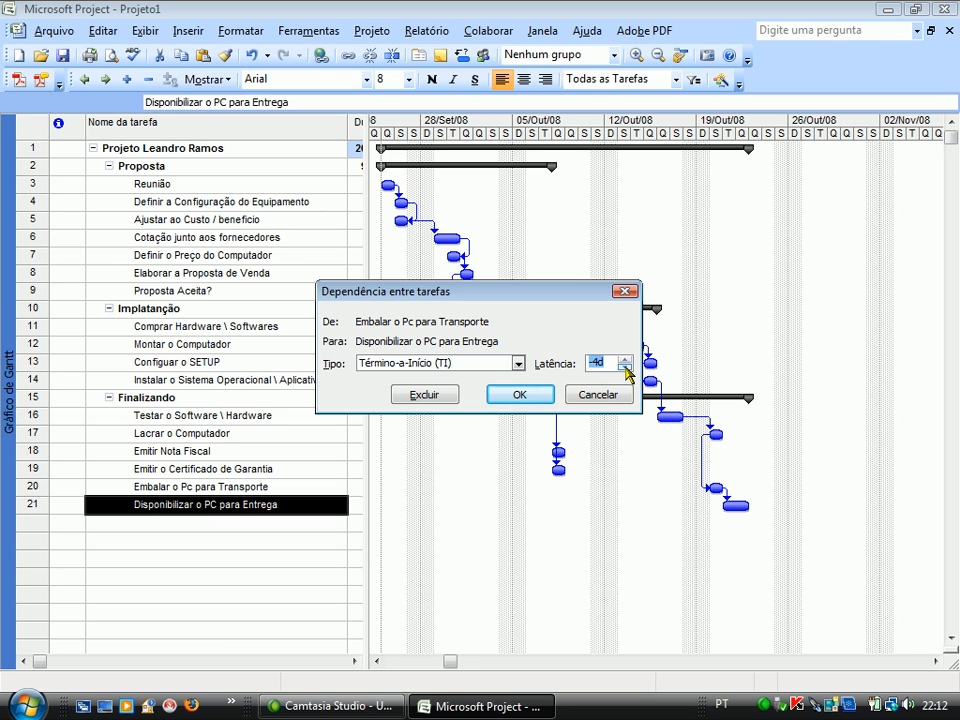
{"action": "left_click", "coordinate": [625, 360]}
{"action": "left_click", "coordinate": [625, 360]}
{"action": "left_click", "coordinate": [625, 360]}
{"action": "left_click", "coordinate": [625, 360]}
{"action": "left_click", "coordinate": [625, 360]}
{"action": "left_click", "coordinate": [625, 360]}
{"action": "left_click", "coordinate": [540, 395]}
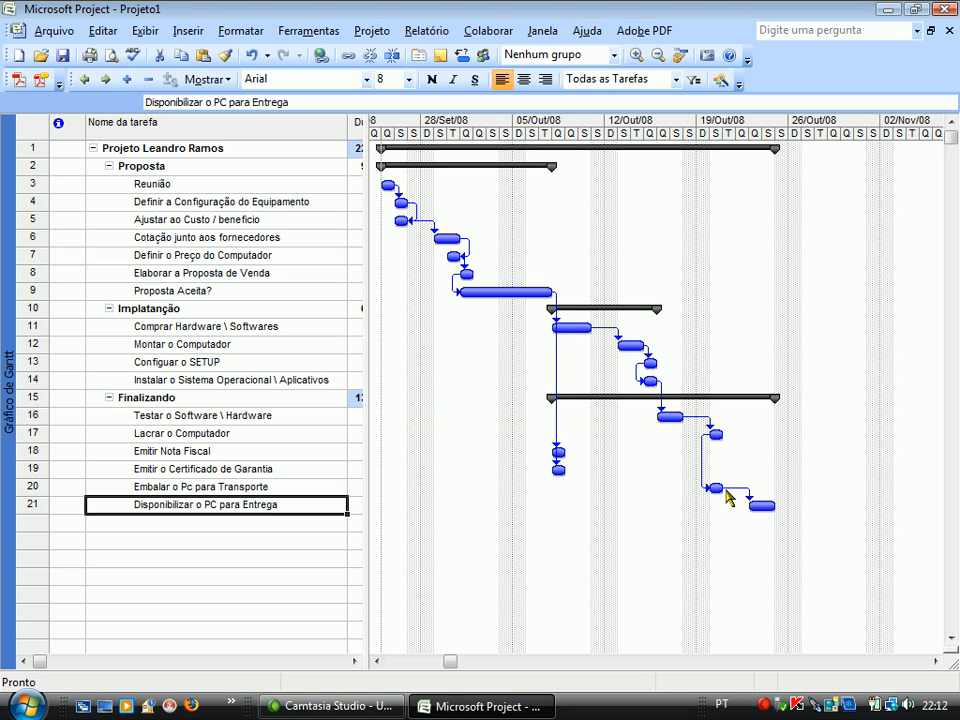
- Examine the Gantt bars of the packing, delivery, quotation and Proposta Aceita? tasks and of the two document-issuing tasks
{"action": "left_click", "coordinate": [710, 488]}
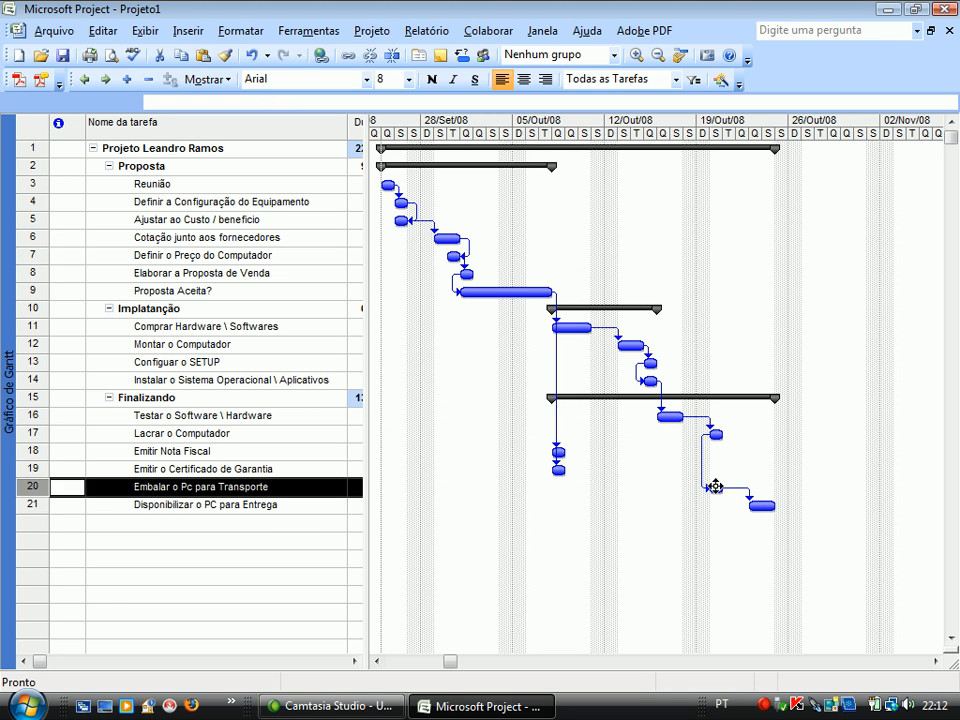
{"action": "left_click", "coordinate": [764, 505]}
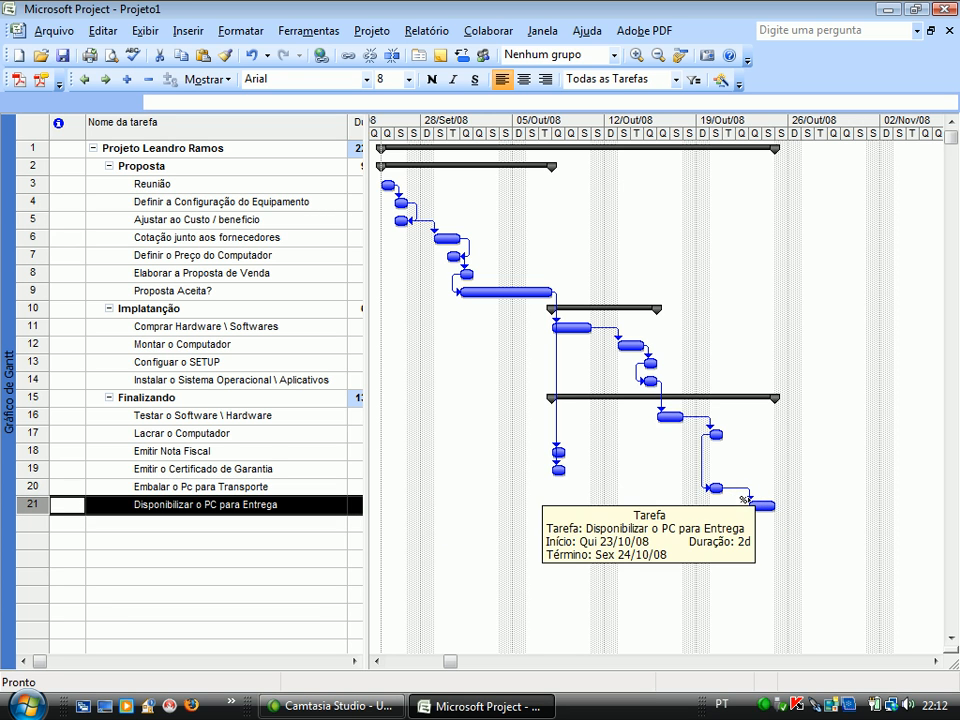
{"action": "left_click", "coordinate": [502, 292]}
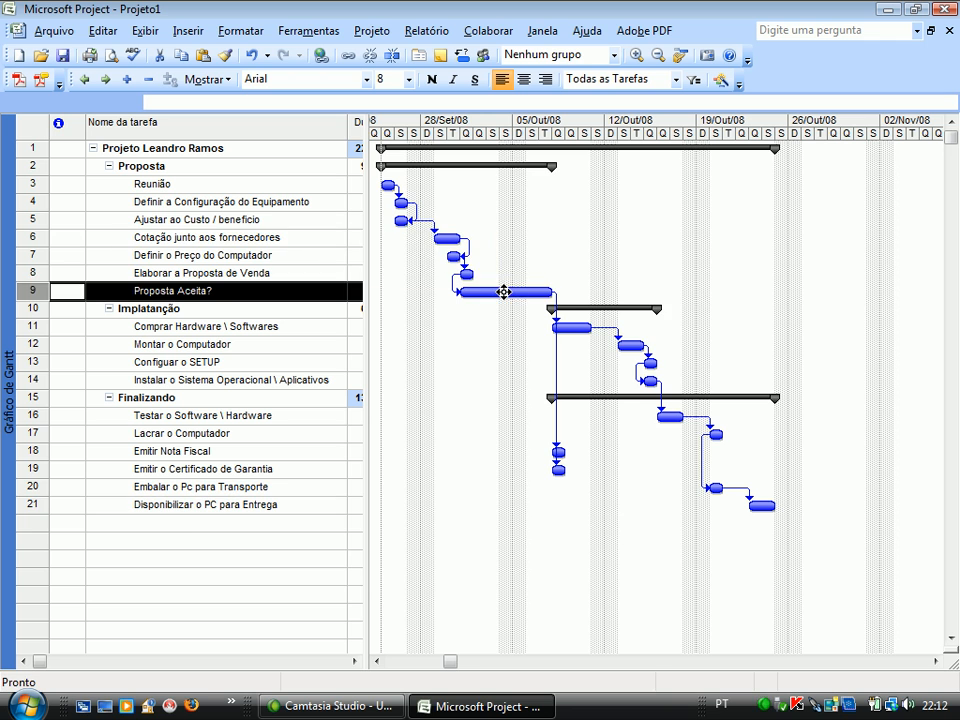
{"action": "left_click", "coordinate": [433, 237]}
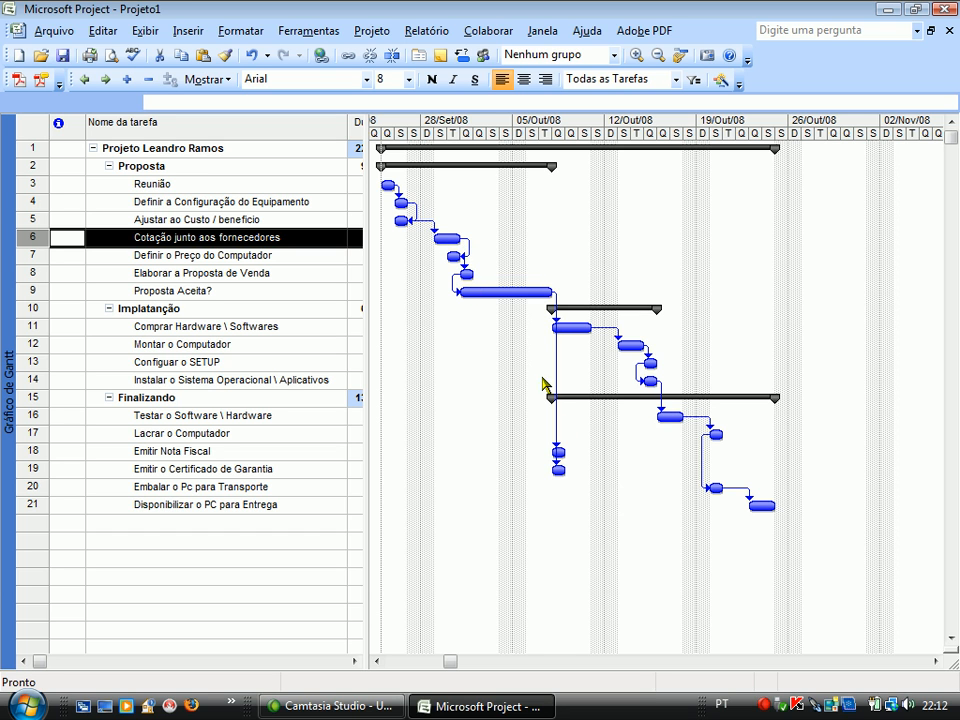
{"action": "left_click", "coordinate": [536, 291]}
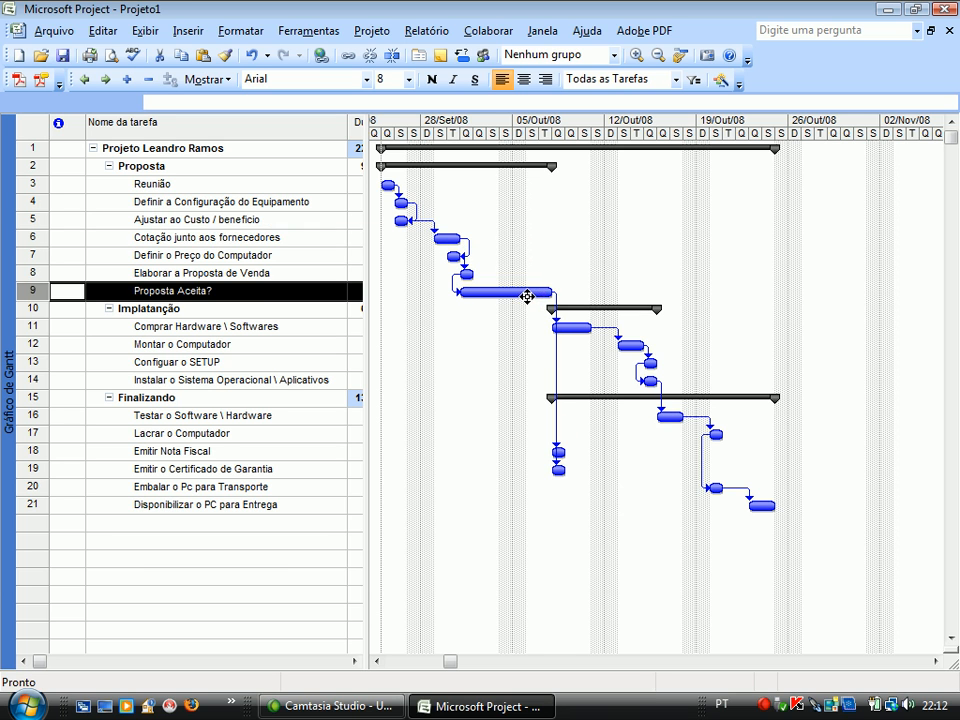
{"action": "left_click", "coordinate": [557, 453]}
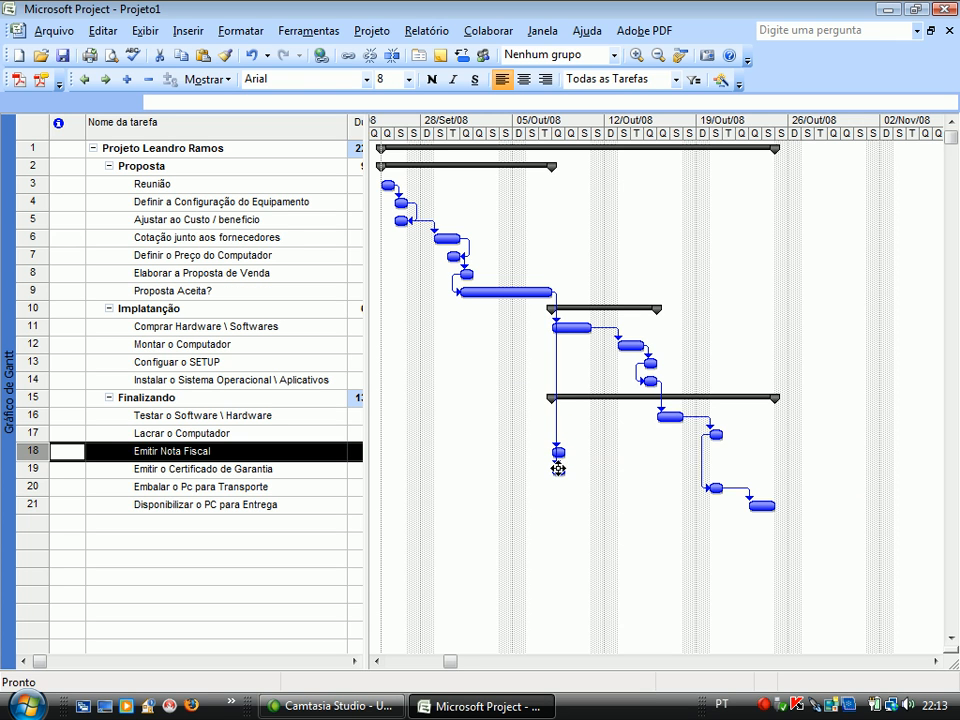
{"action": "left_click", "coordinate": [557, 468]}
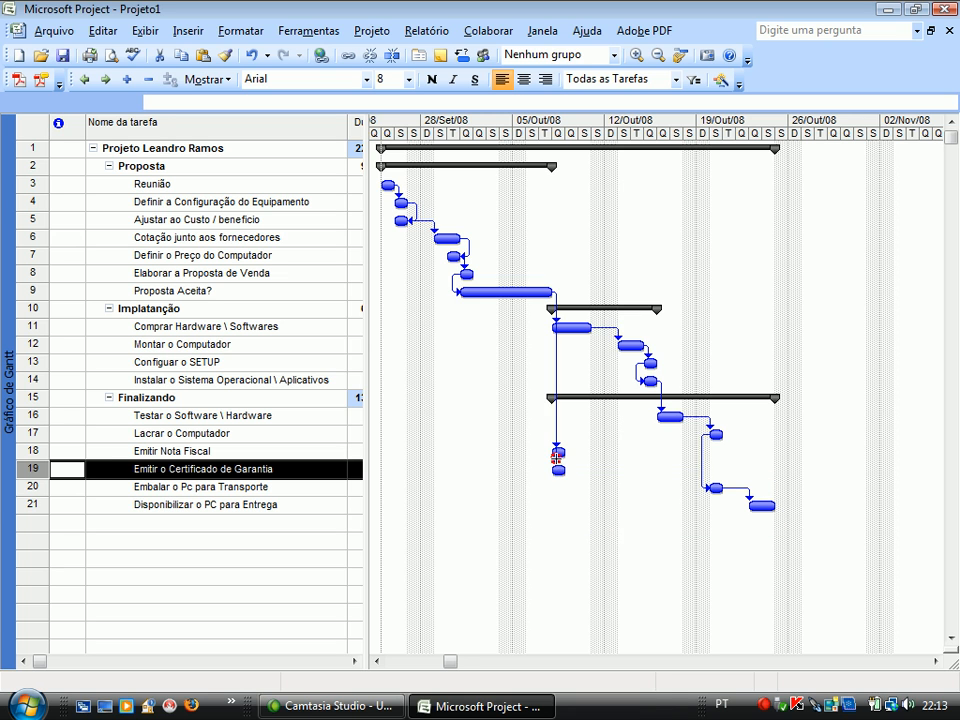
- Set a lag of -3 days on the dependency from Proposta Aceita? to Emitir o Certificado de Garantia
{"action": "double_click", "coordinate": [556, 462]}
{"action": "left_click", "coordinate": [625, 368]}
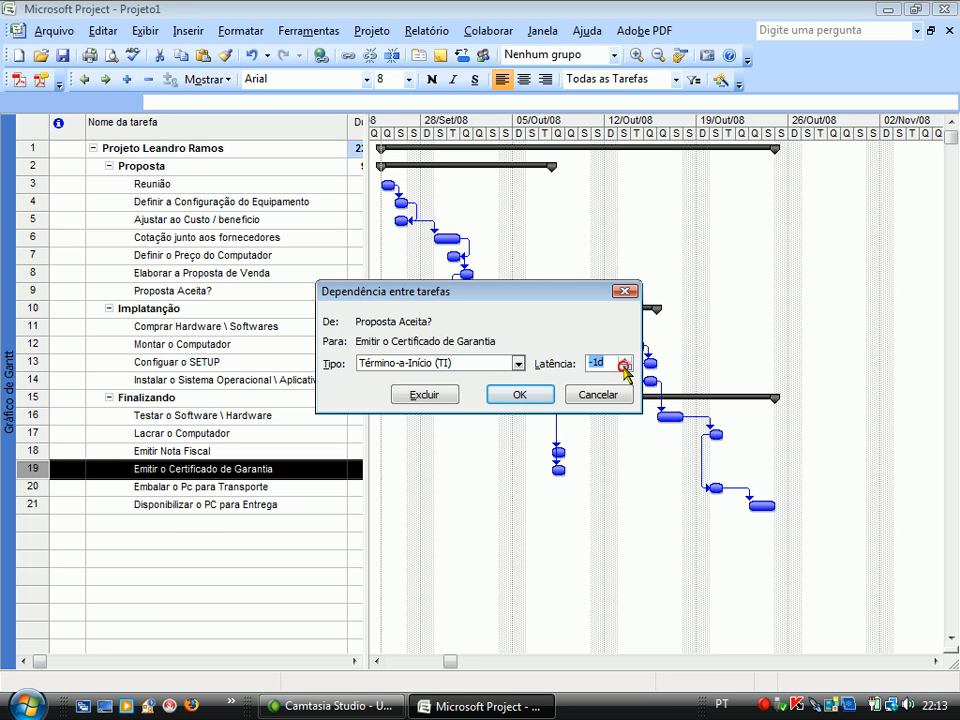
{"action": "left_click", "coordinate": [625, 368]}
{"action": "left_click", "coordinate": [625, 368]}
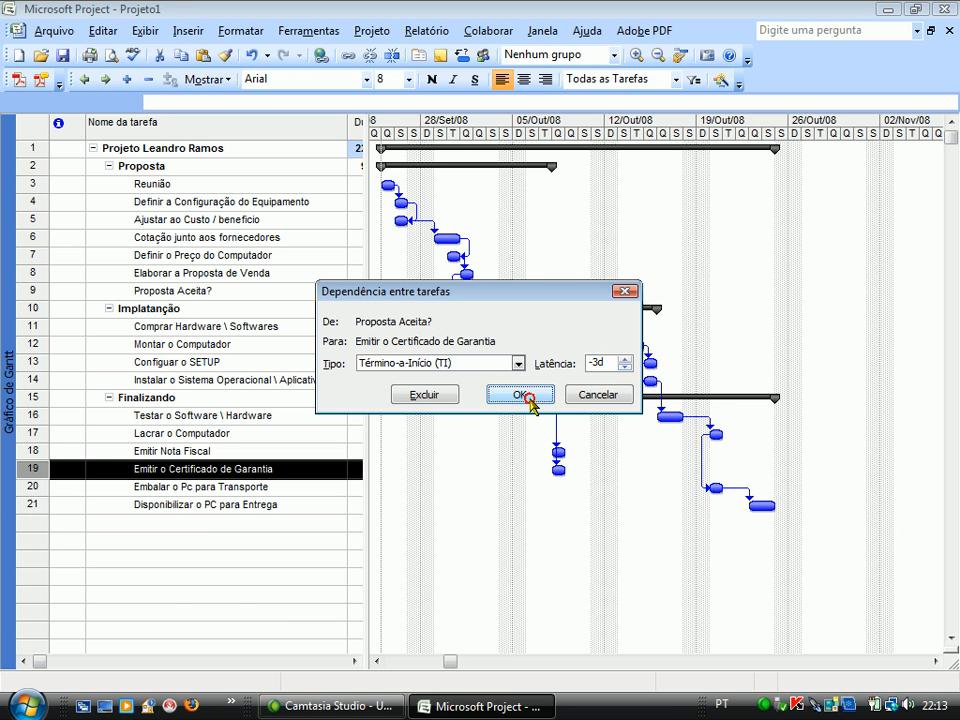
{"action": "left_click", "coordinate": [520, 395]}
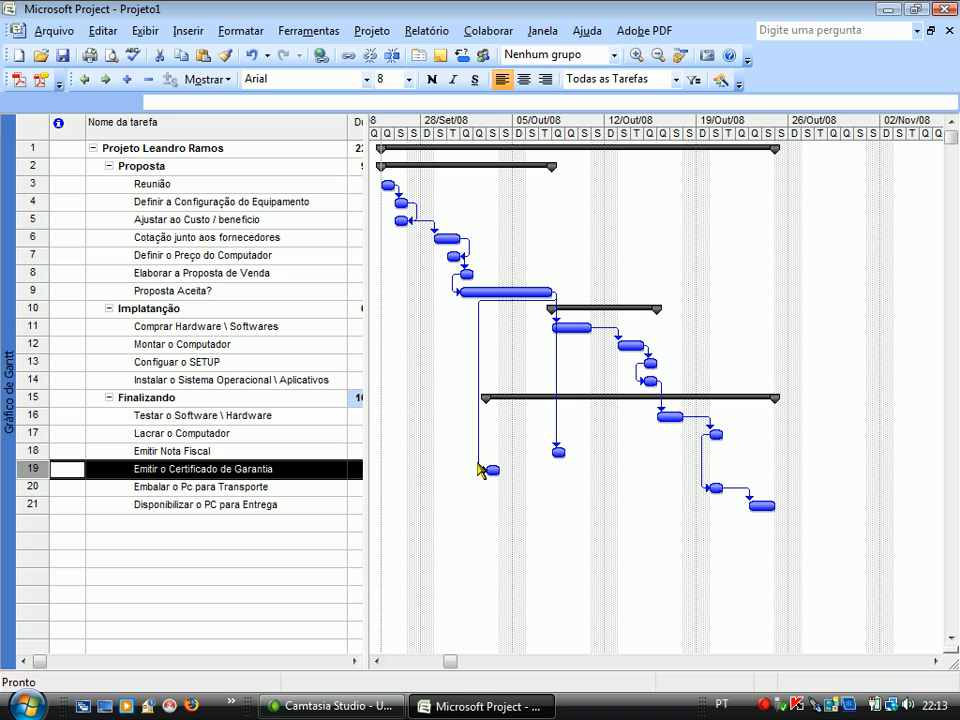
- Widen the task table to show the duration, date and predecessor columns, and check the durations of the project and its three phases
{"action": "left_click", "coordinate": [740, 488]}
{"action": "left_click_drag", "start_coordinate": [370, 375], "coordinate": [634, 365]}
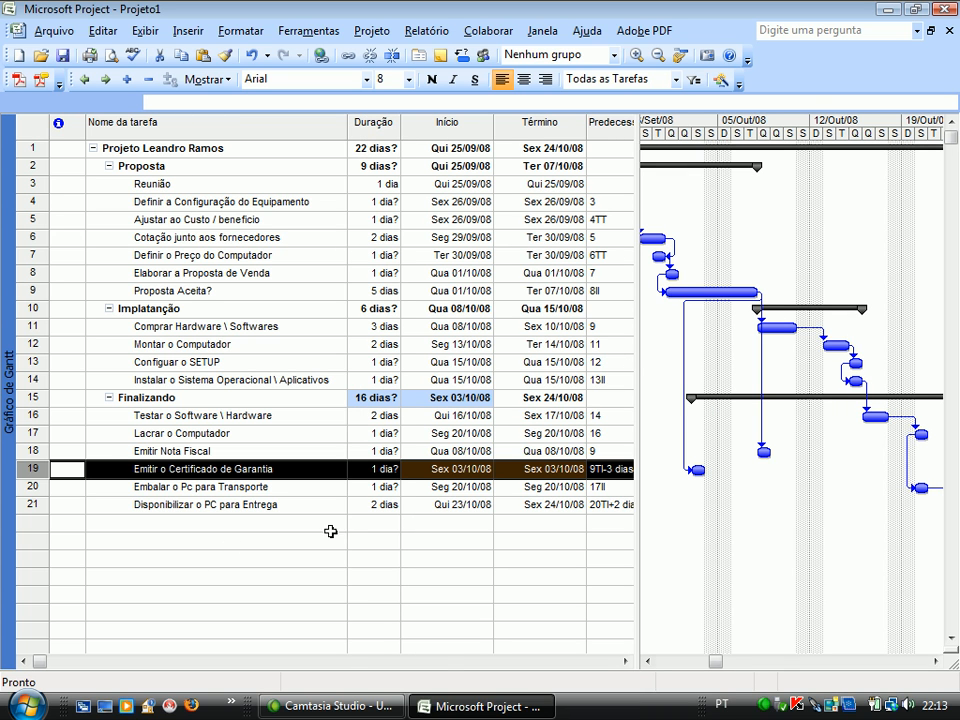
{"action": "left_click", "coordinate": [370, 149]}
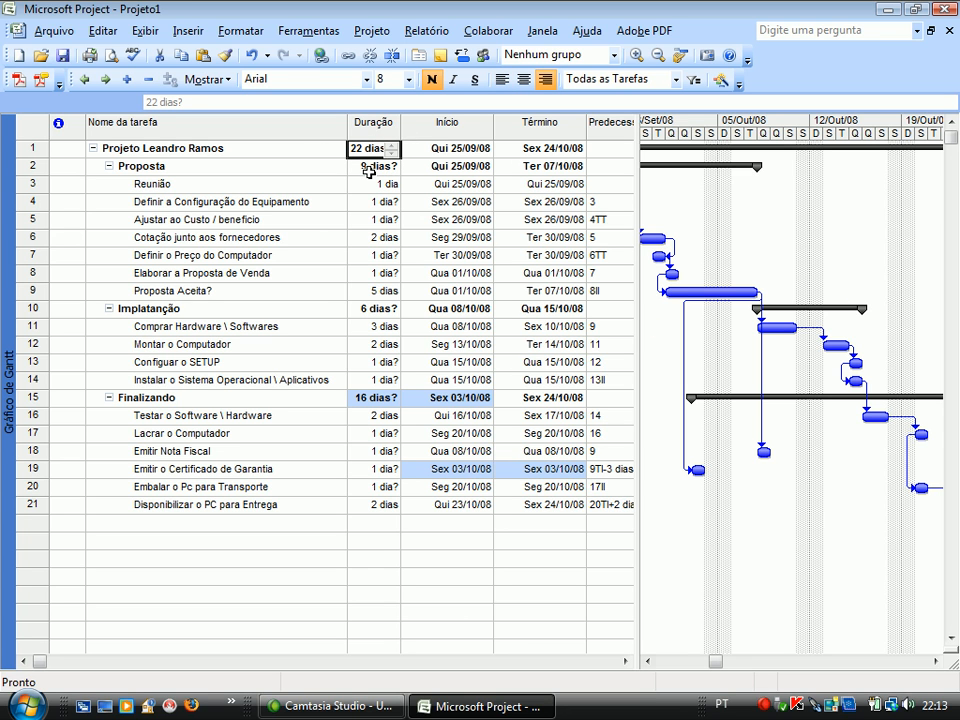
{"action": "left_click", "coordinate": [369, 168]}
{"action": "left_click", "coordinate": [366, 308]}
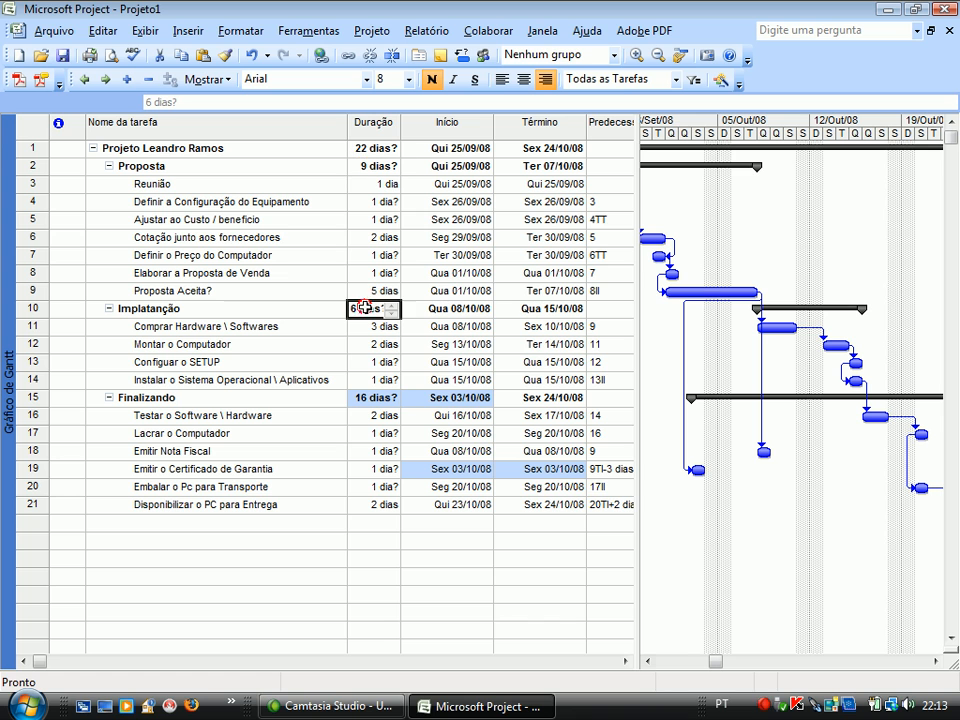
{"action": "left_click", "coordinate": [367, 399]}
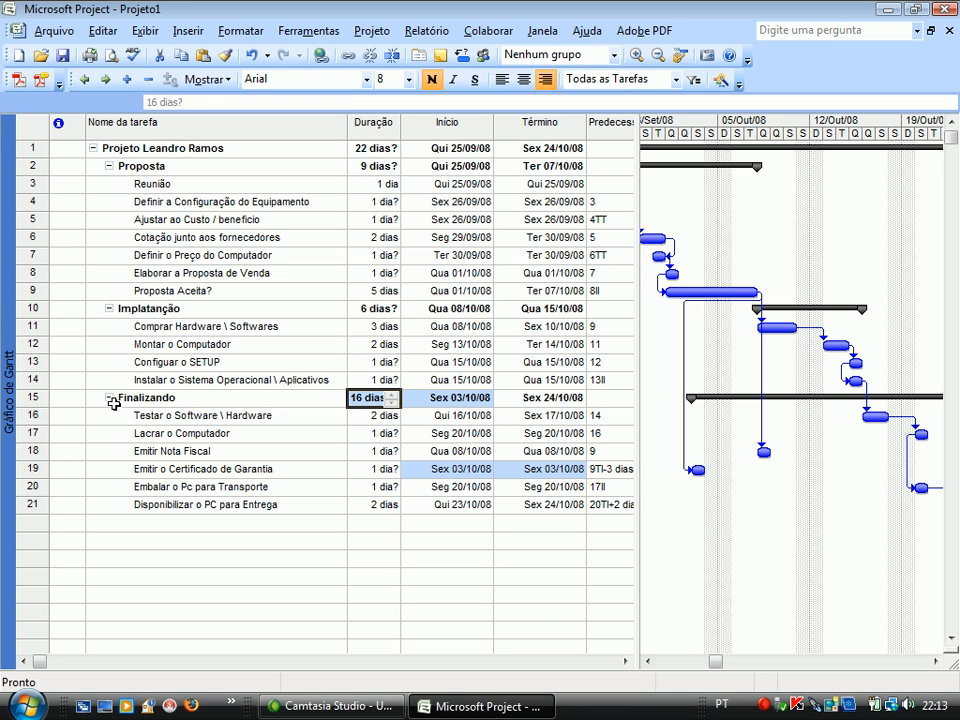
- Collapse the Finalizando, Implatanção and Proposta phases so only the summary rows are listed
{"action": "left_click", "coordinate": [110, 399]}
{"action": "left_click", "coordinate": [108, 310]}
{"action": "left_click", "coordinate": [108, 310]}
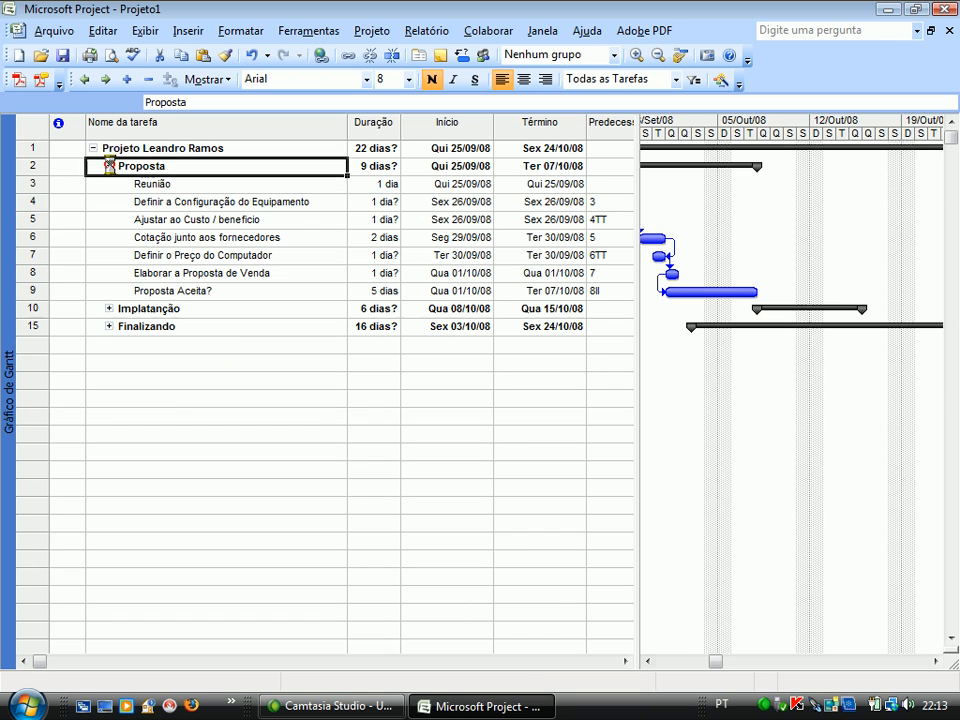
{"action": "left_click", "coordinate": [110, 167]}
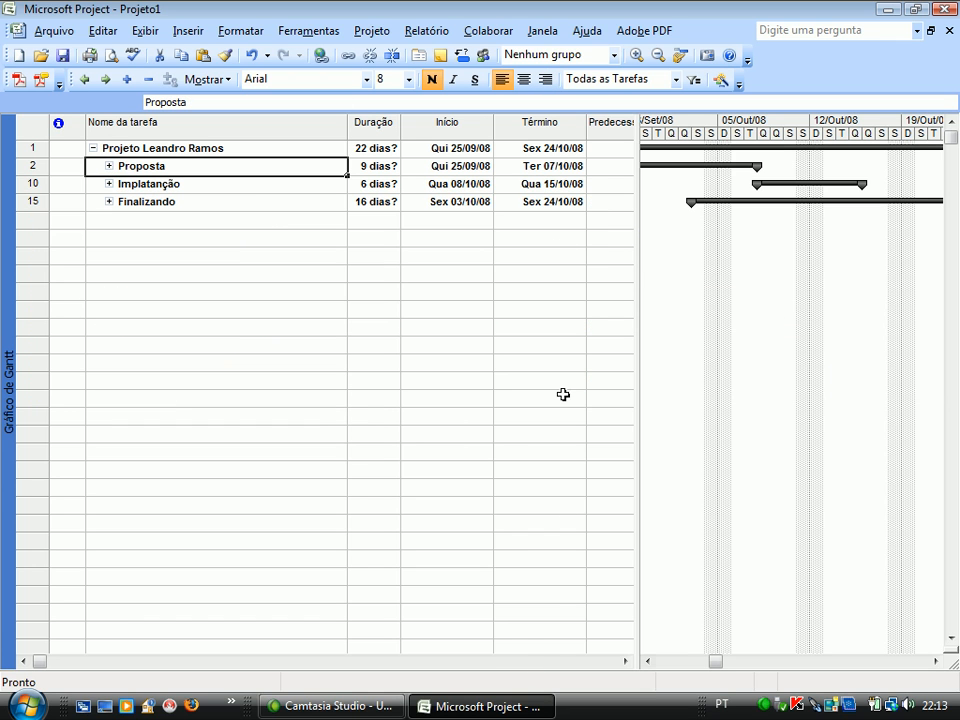
- Narrow the date and predecessor columns so the whole Nomes dos recursos column fits in the task table
{"action": "left_click_drag", "start_coordinate": [494, 133], "coordinate": [437, 133]}
{"action": "left_click_drag", "start_coordinate": [532, 133], "coordinate": [505, 132]}
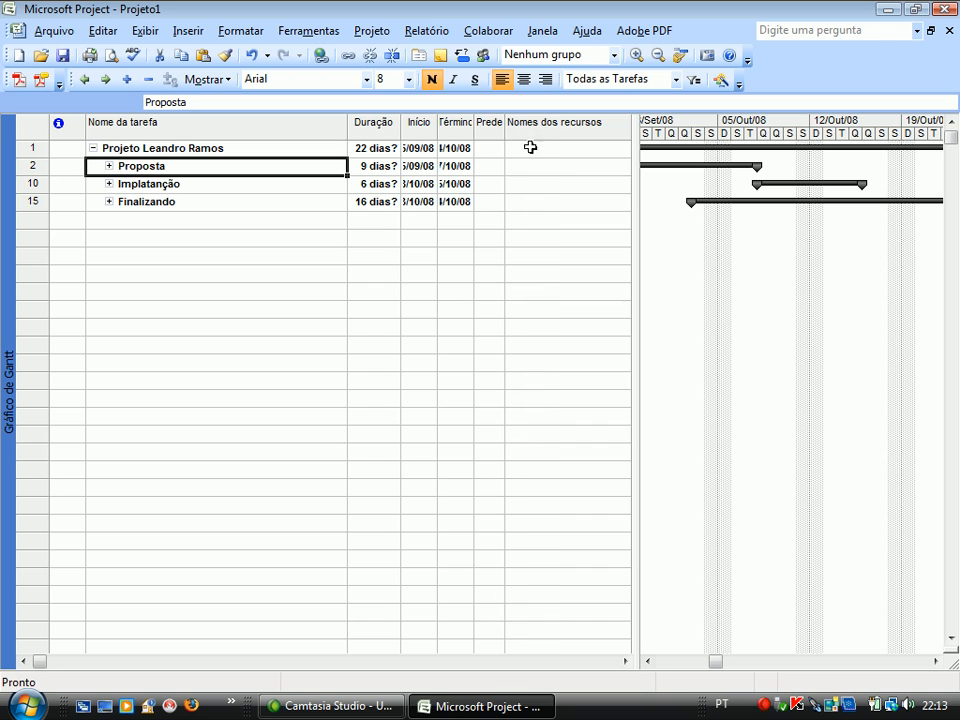
{"action": "left_click", "coordinate": [529, 148]}
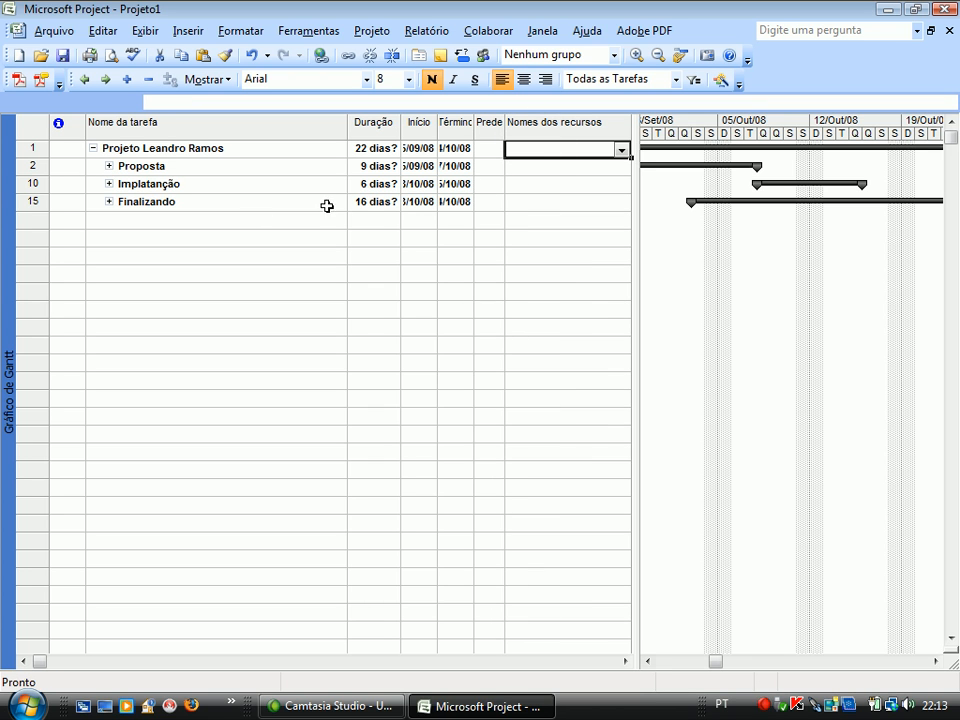
- Expand the Proposta, Implatanção and Finalizando phases to list all their subtasks
{"action": "left_click", "coordinate": [104, 165]}
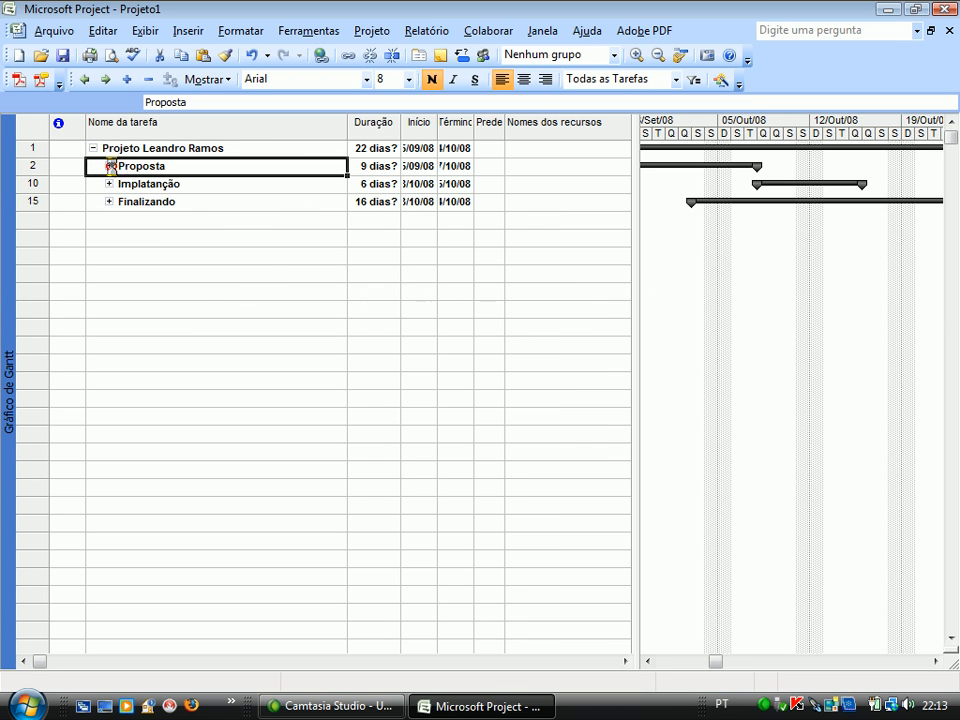
{"action": "left_click", "coordinate": [109, 165]}
{"action": "left_click", "coordinate": [107, 310]}
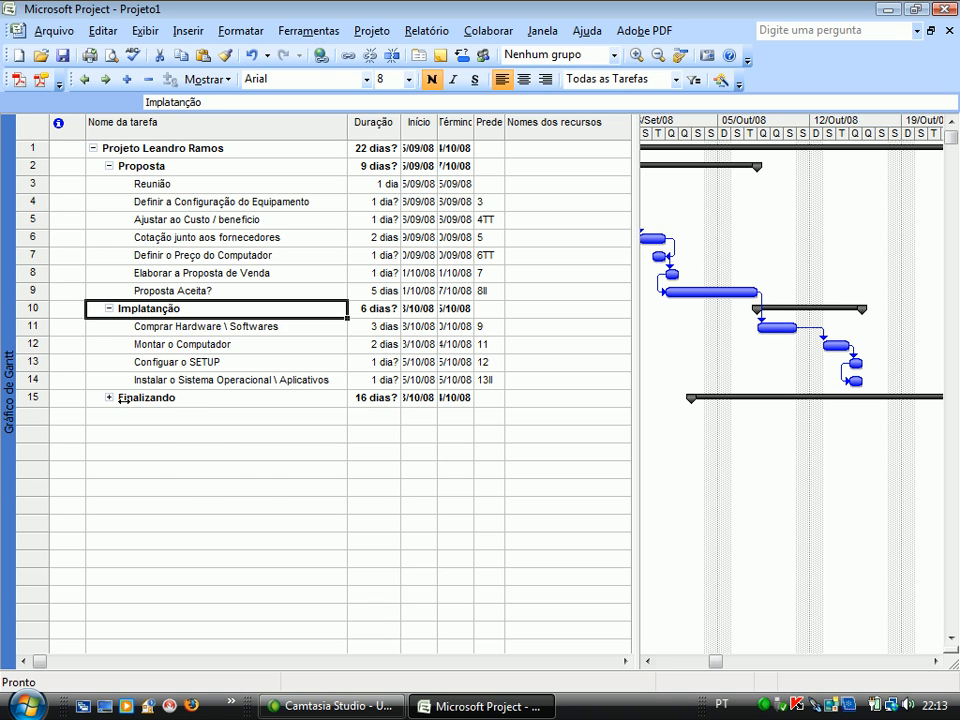
{"action": "left_click", "coordinate": [107, 397]}
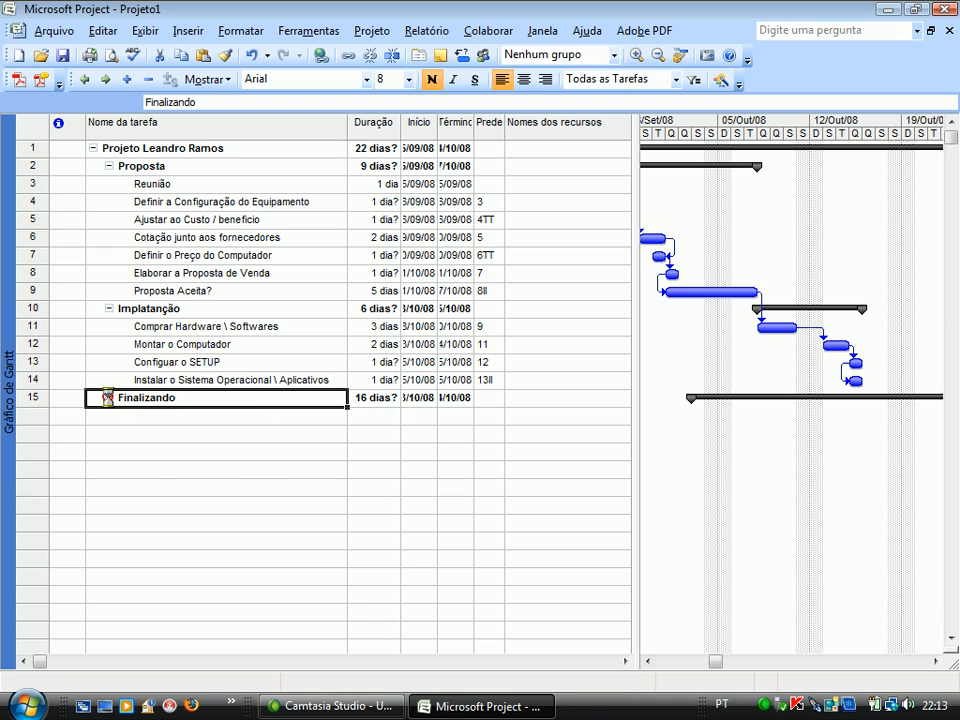
- Enter one person's name as the resource of the Proposta phase, and that person plus a second one for the Reunião task
{"action": "left_click", "coordinate": [521, 170]}
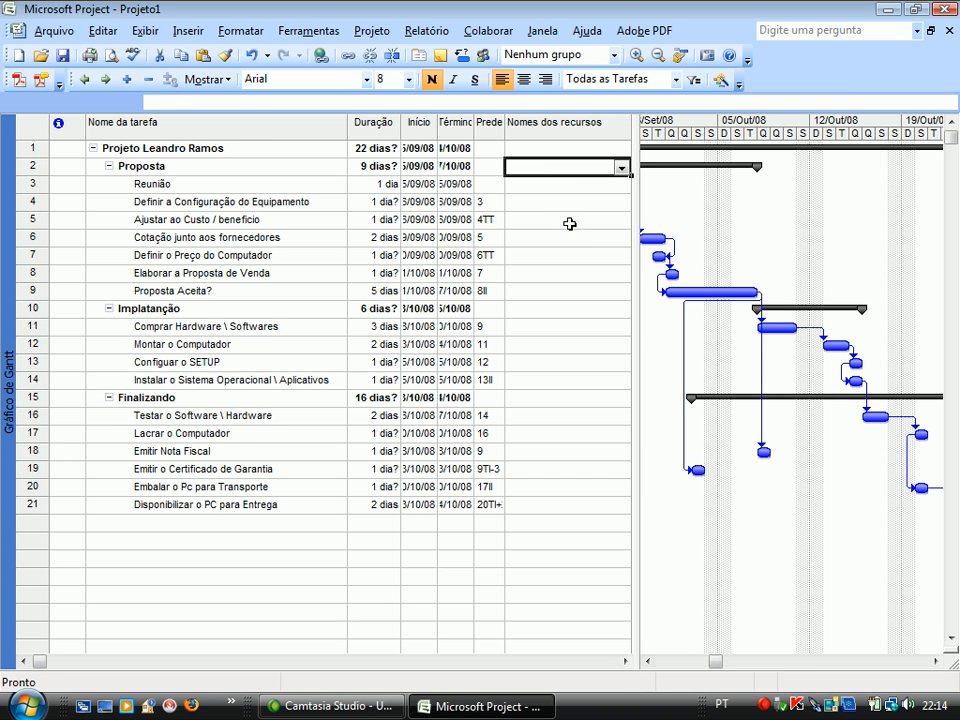
{"action": "type", "text": "Leandro"}
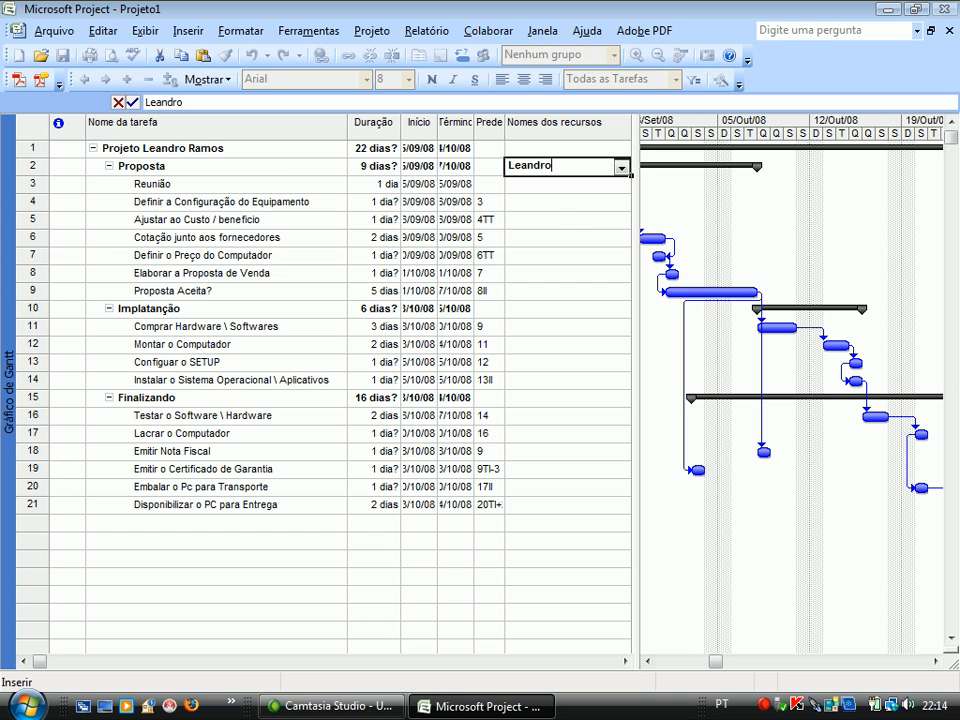
{"action": "key", "text": "Return"}
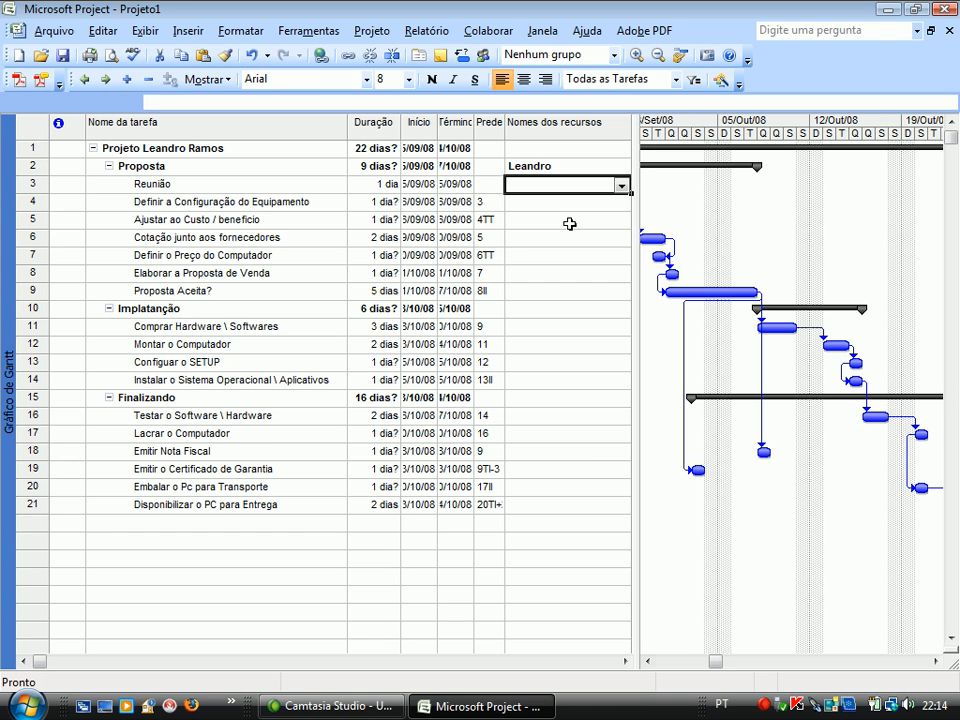
{"action": "type", "text": "Leandro"}
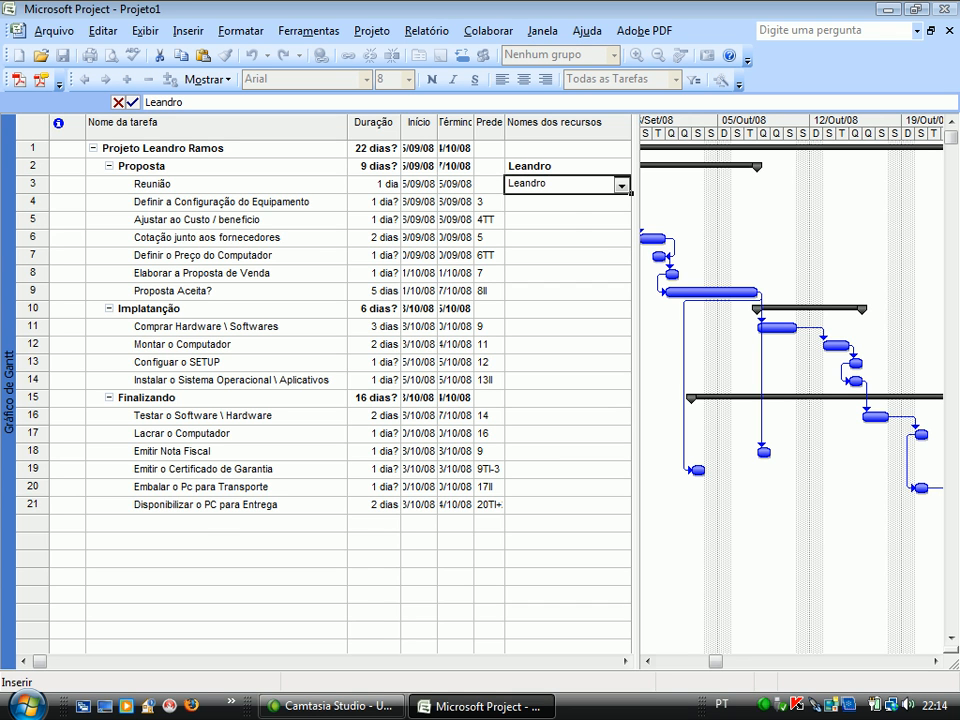
{"action": "type", "text": ";Jeferson"}
{"action": "key", "text": "Return"}
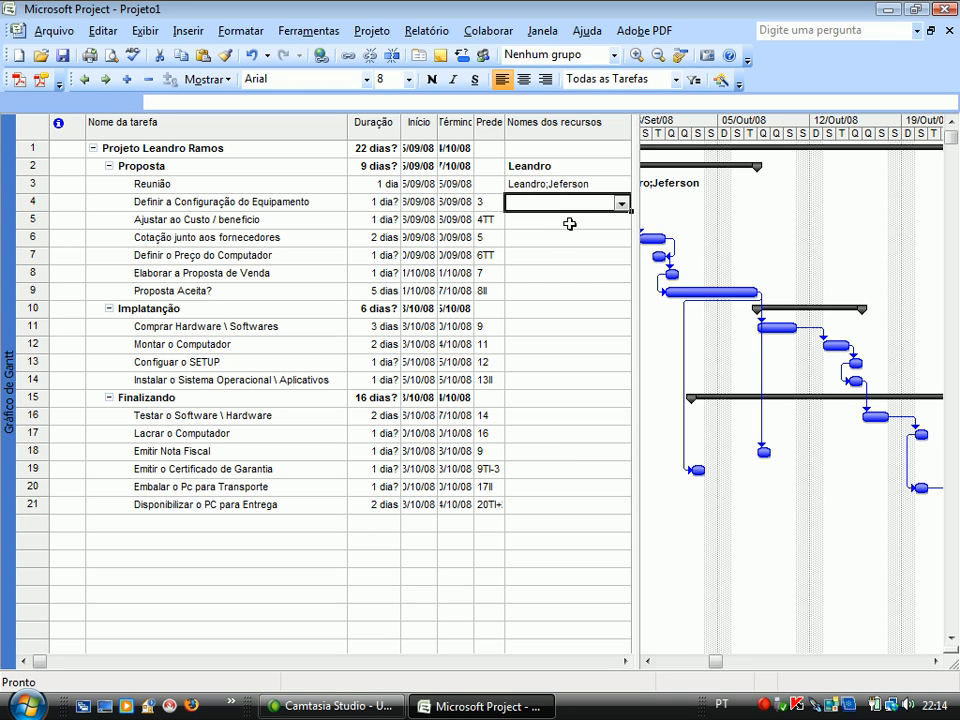
- Assign the second person named on Reunião as the only resource of Definir a Configuração do Equipamento
{"action": "type", "text": "J"}
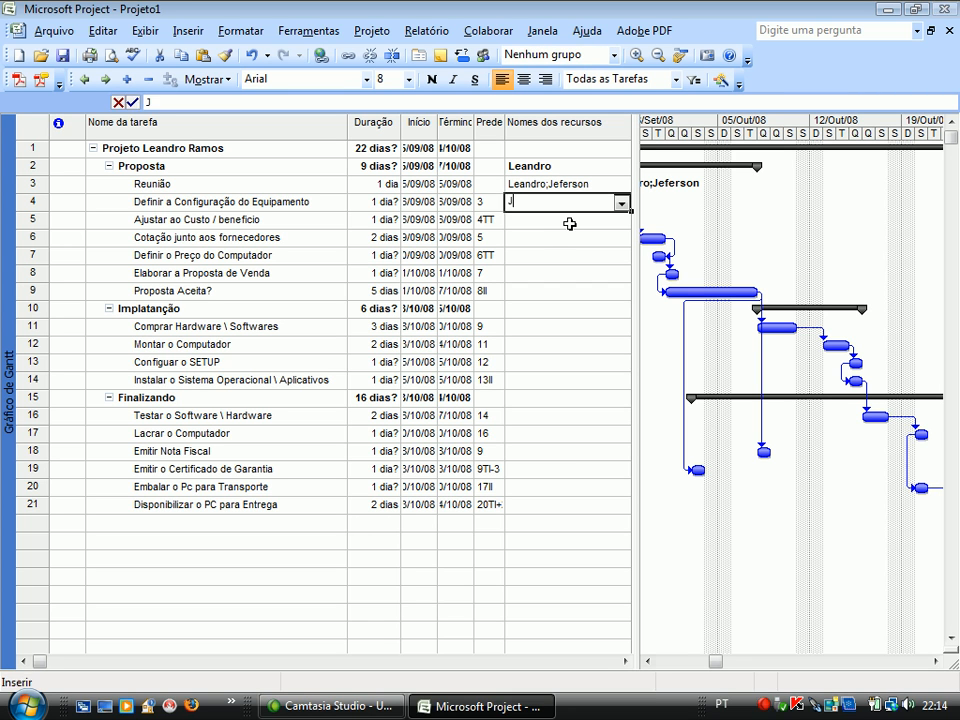
{"action": "type", "text": "eferson"}
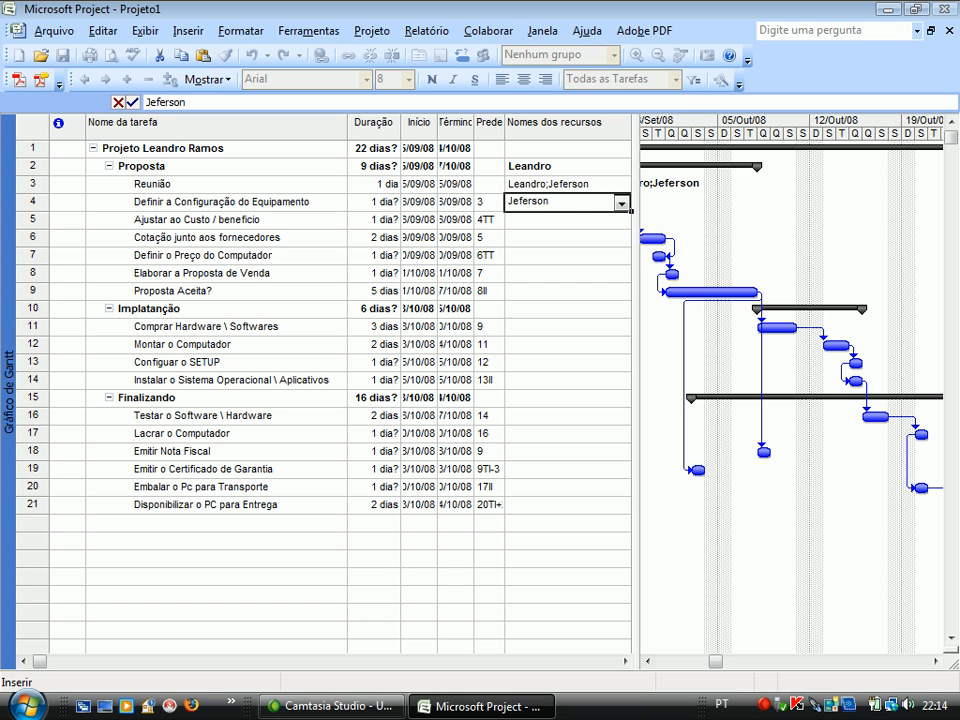
{"action": "left_click", "coordinate": [568, 221]}
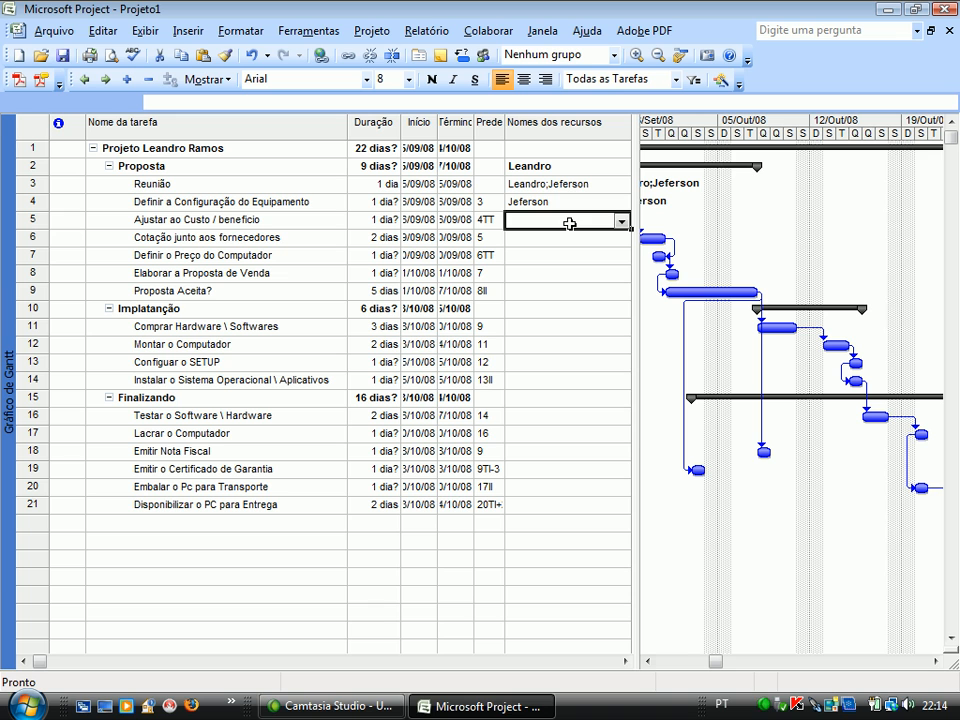
- Assign the Proposta phase's resource and a new third person to the Ajustar ao Custo / beneficio task
{"action": "type", "text": "Leandro"}
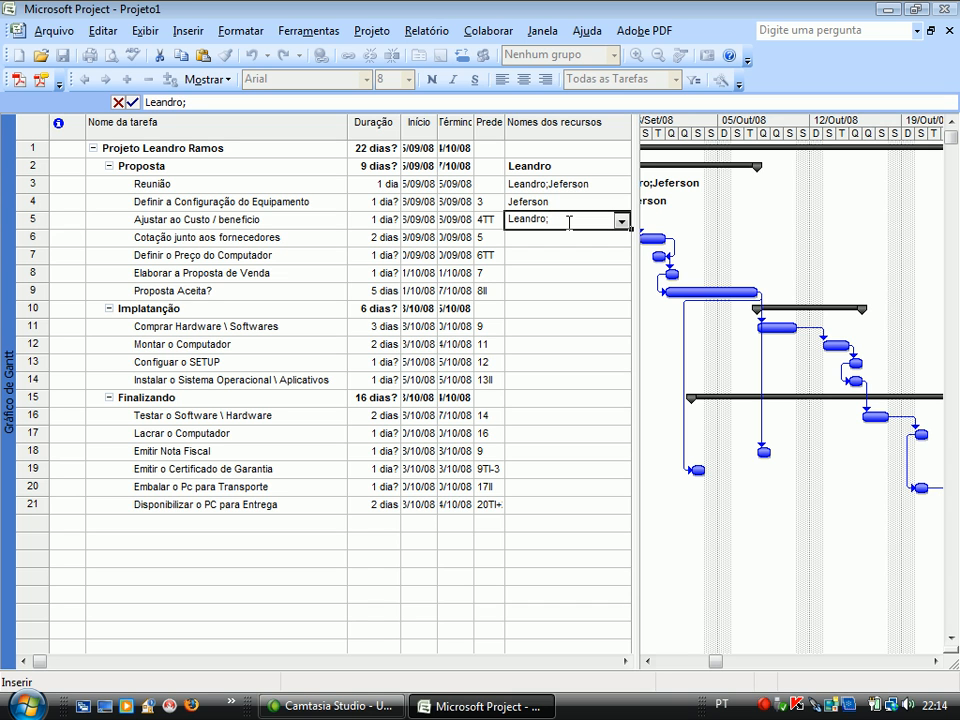
{"action": "type", "text": ";Lais"}
{"action": "key", "text": "Return"}
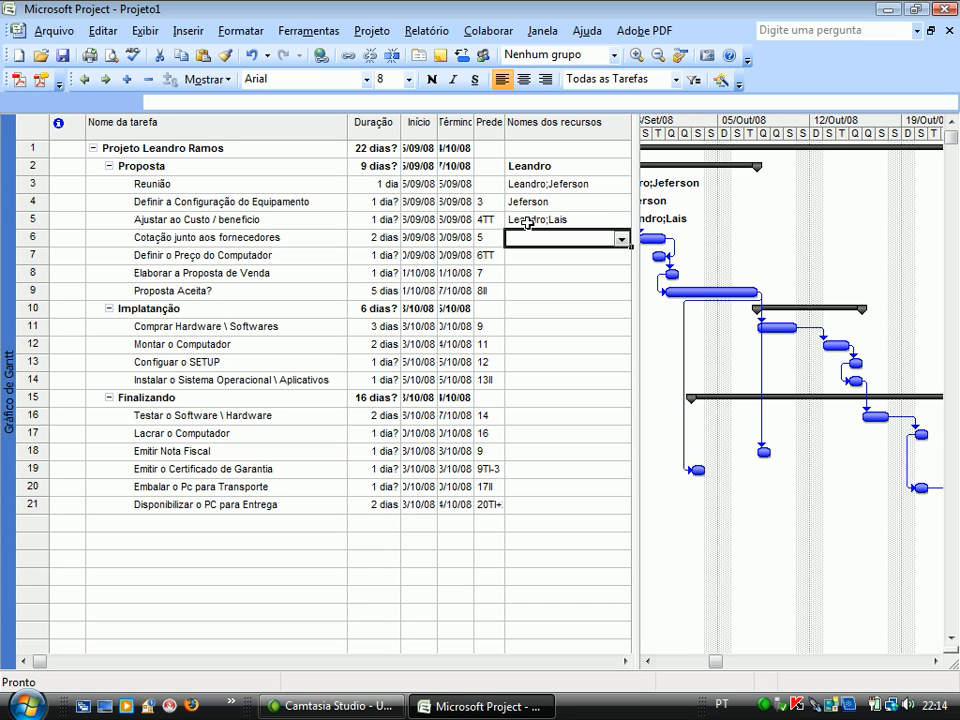
{"action": "left_click", "coordinate": [529, 220]}
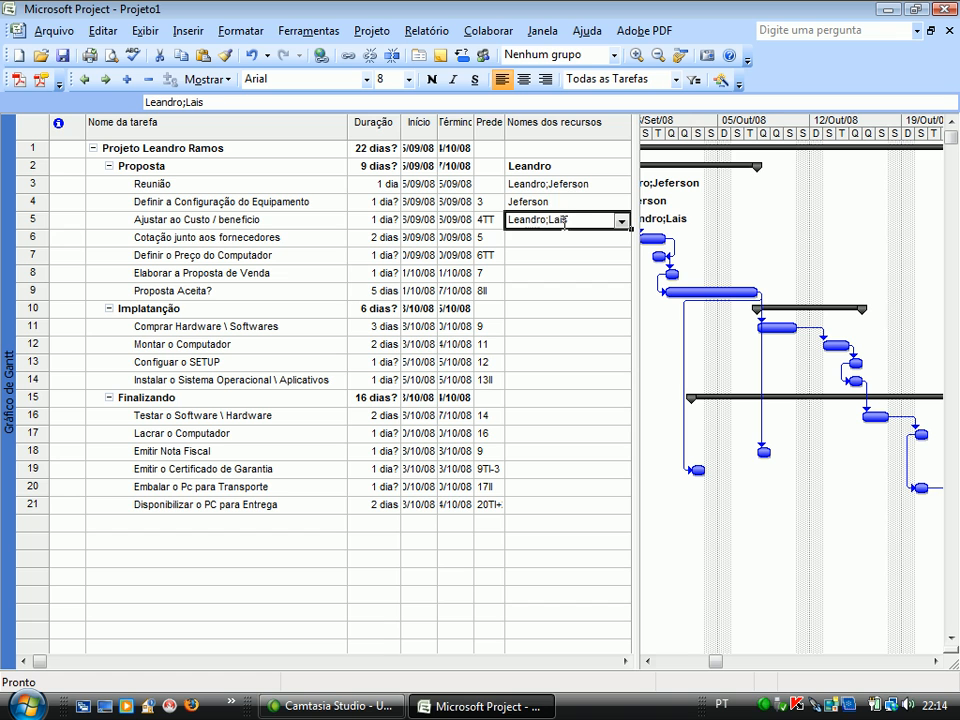
{"action": "left_click", "coordinate": [553, 201]}
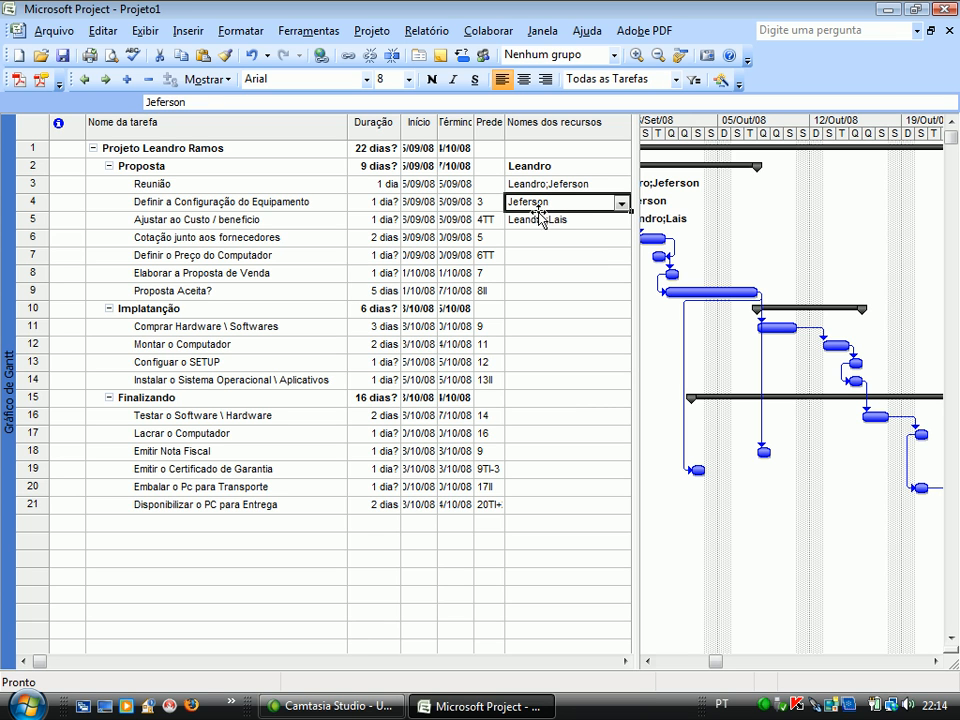
{"action": "left_click", "coordinate": [32, 202]}
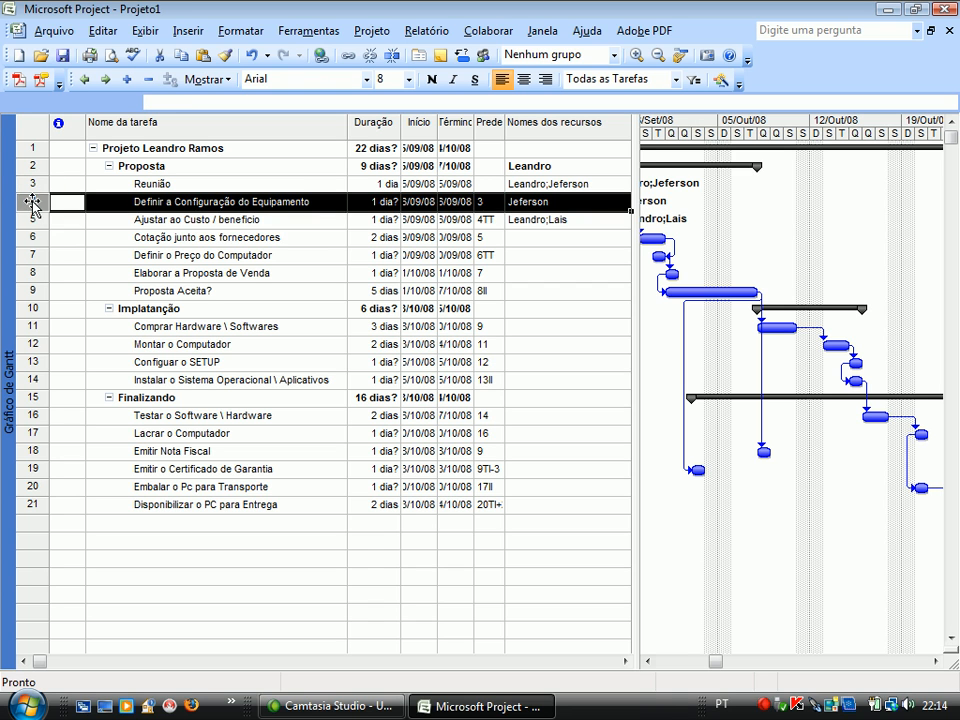
{"action": "left_click", "coordinate": [33, 219]}
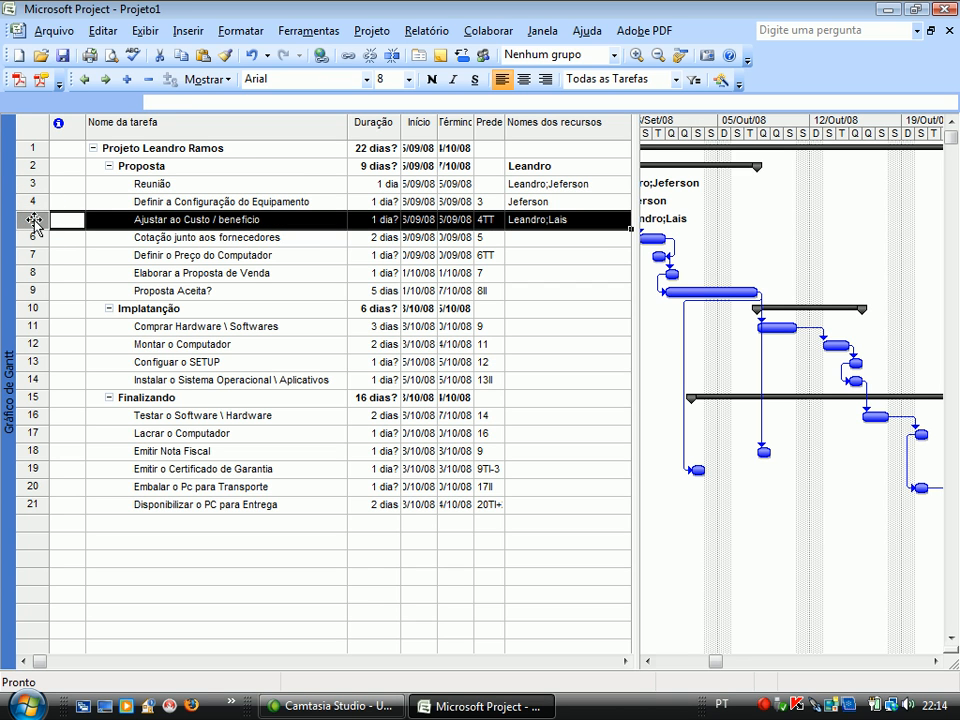
{"action": "left_click", "coordinate": [33, 238]}
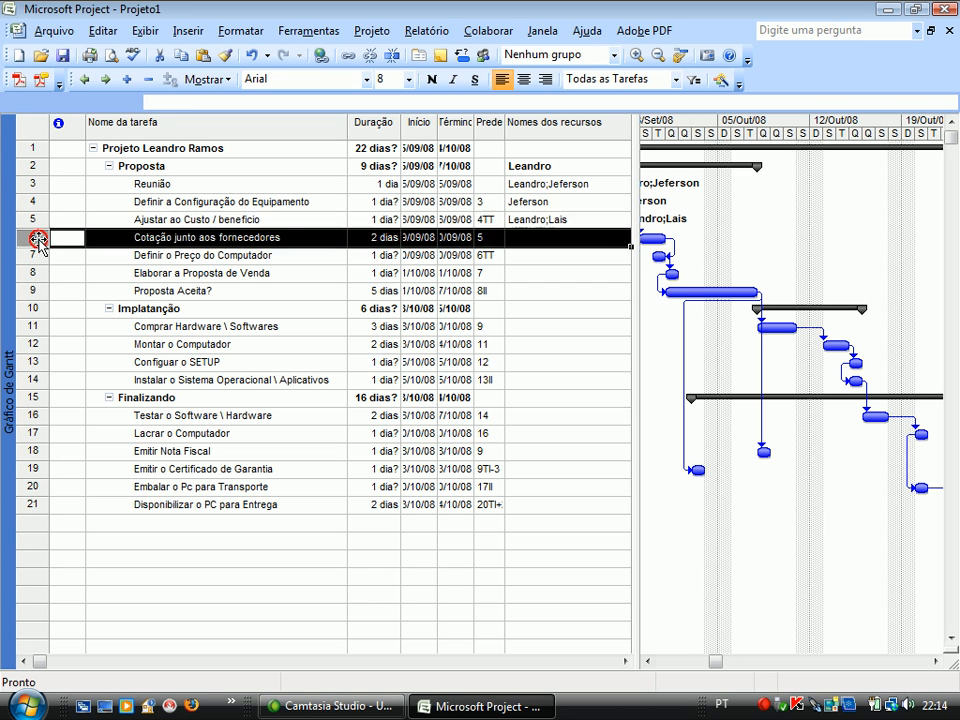
- Assign the second person named on Ajustar ao Custo / beneficio to Cotação junto aos fornecedores, and both Reunião resources to Definir o Preço do Computador
{"action": "left_click", "coordinate": [550, 240]}
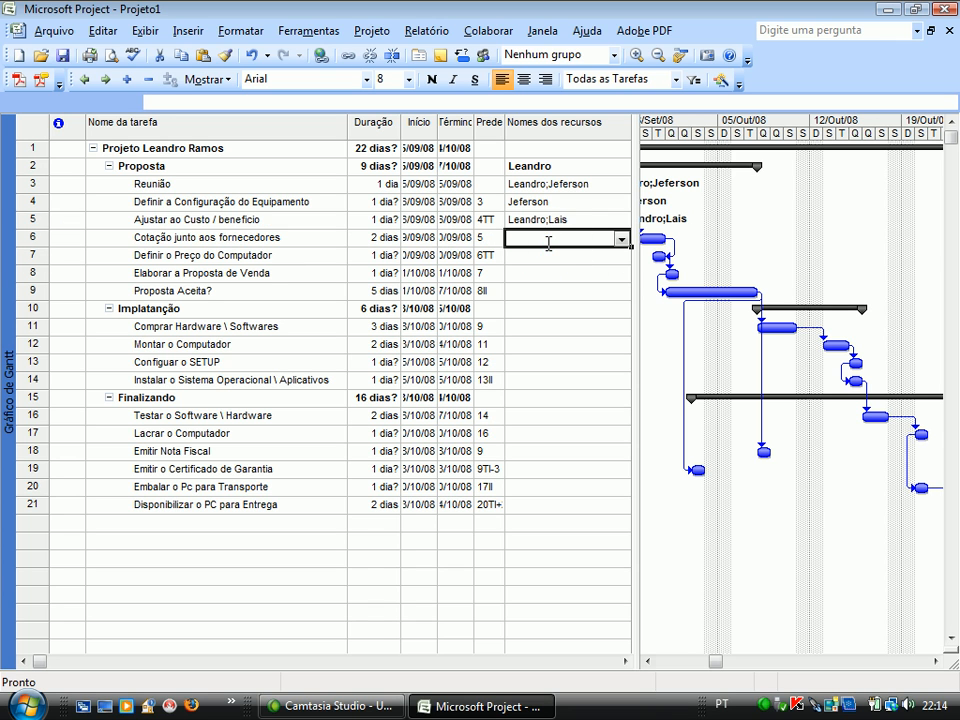
{"action": "type", "text": "Lais"}
{"action": "key", "text": "Return"}
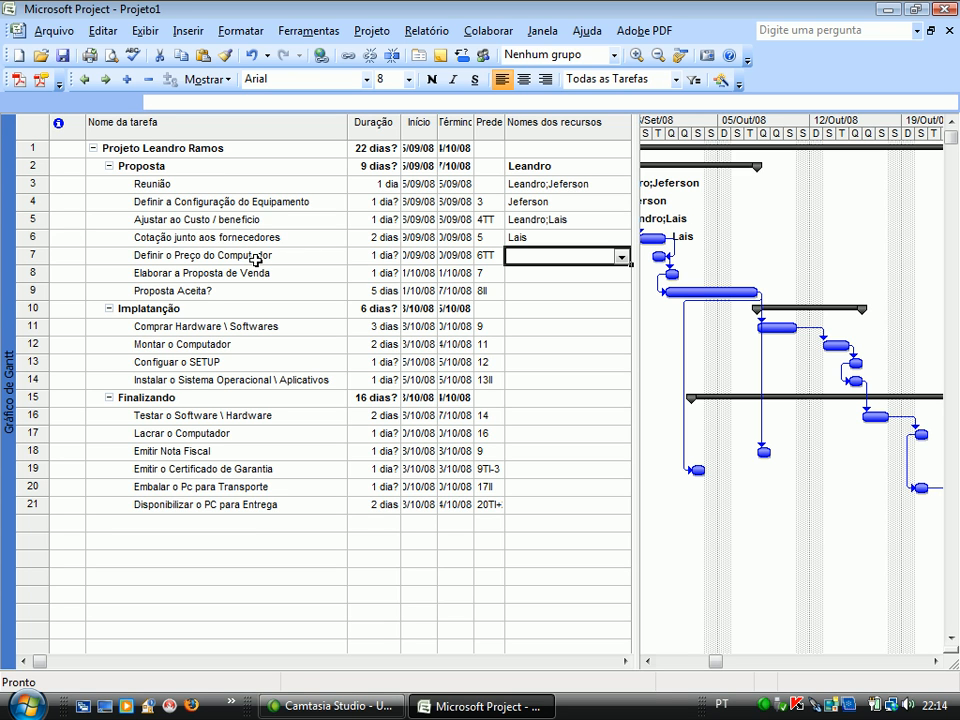
{"action": "type", "text": "Le"}
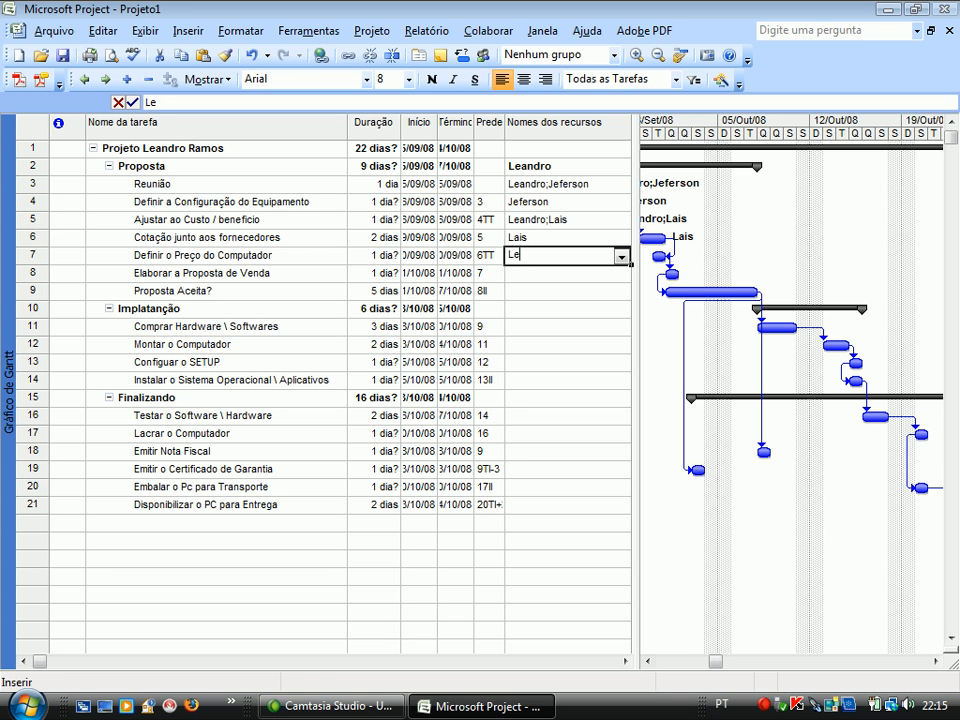
{"action": "type", "text": "andro;Jeferson"}
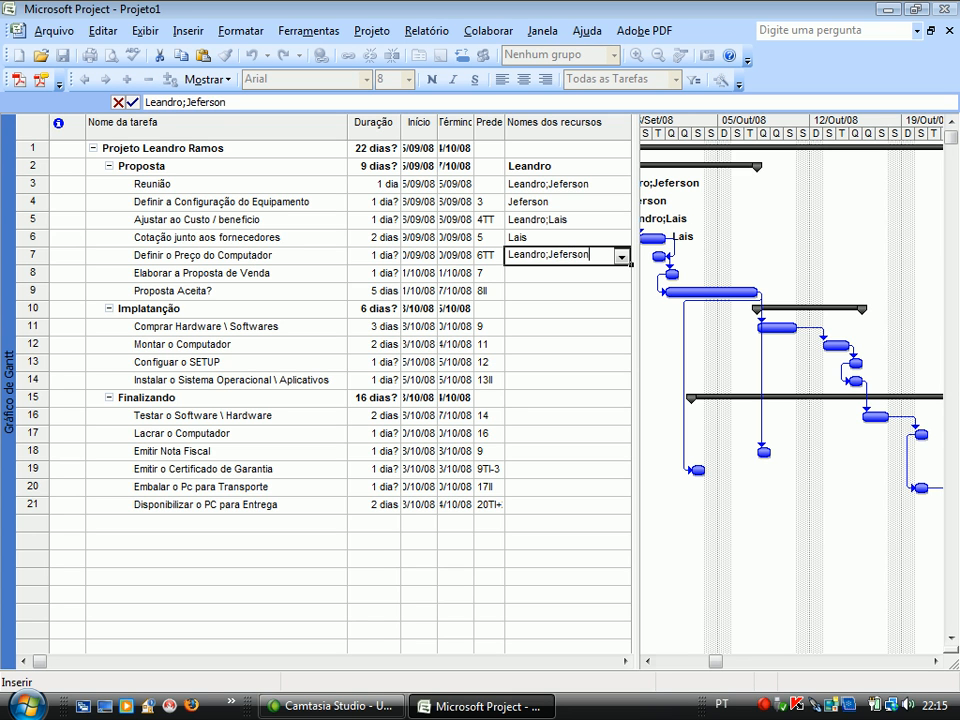
{"action": "key", "text": "Return"}
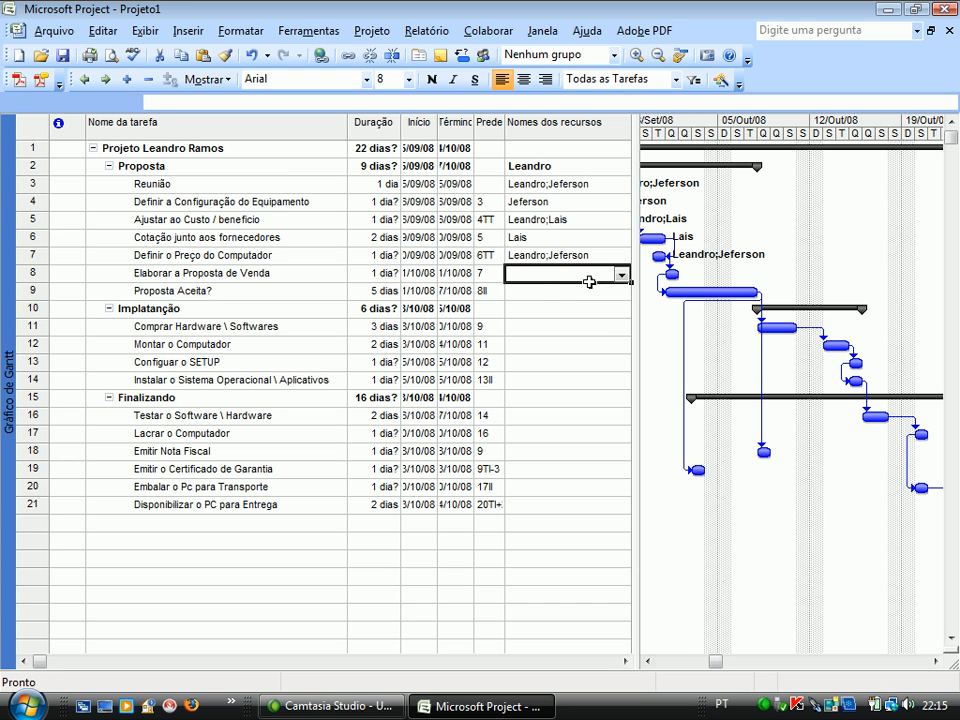
- Assign the resource of Cotação junto aos fornecedores to Elaborar a Proposta de Venda, and Cliente to Proposta Aceita?
{"action": "type", "text": "Lais"}
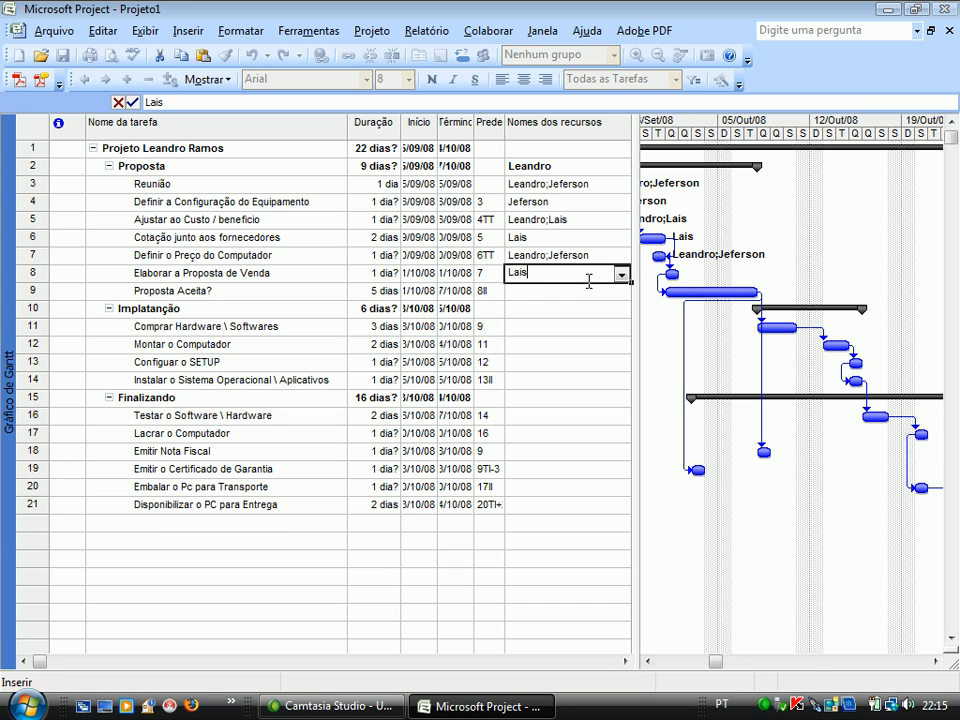
{"action": "key", "text": "Return"}
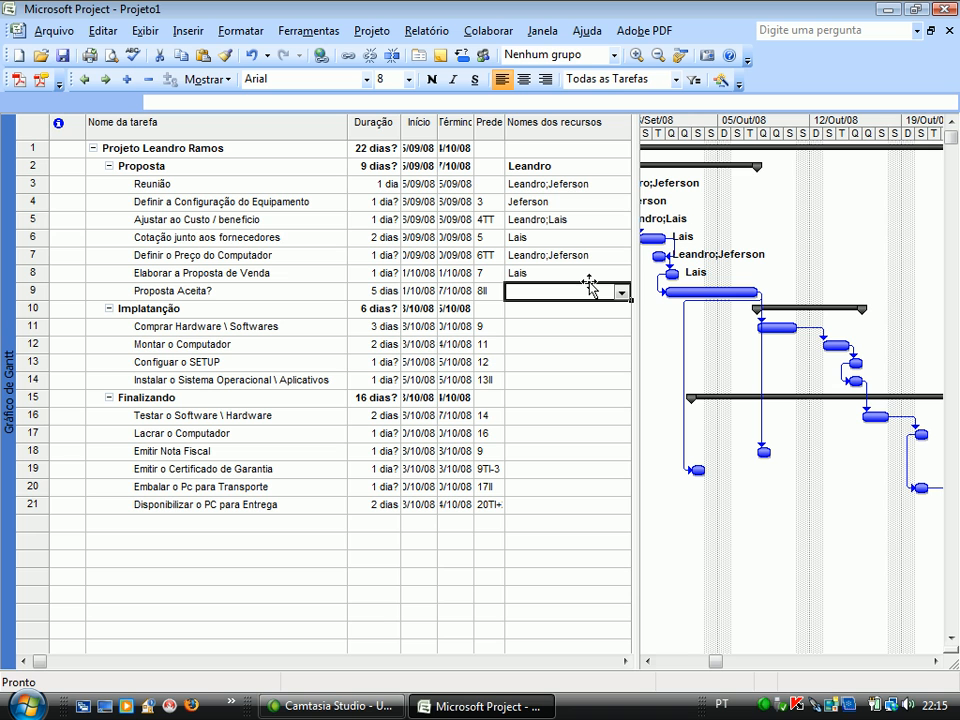
{"action": "type", "text": "Cliente"}
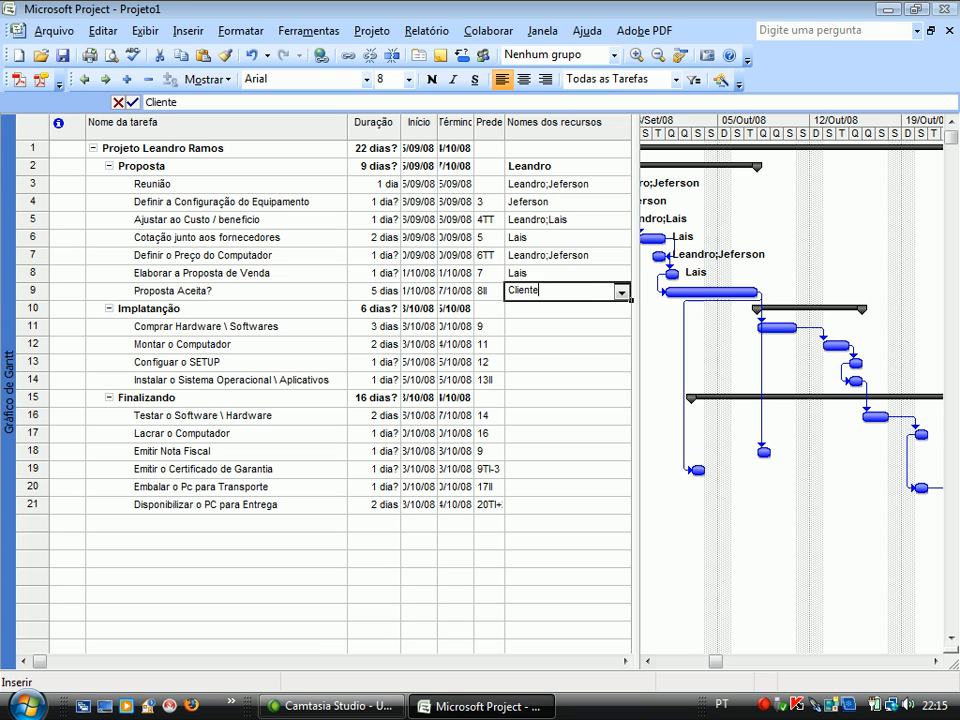
{"action": "key", "text": "Return"}
{"action": "key", "text": "Return"}
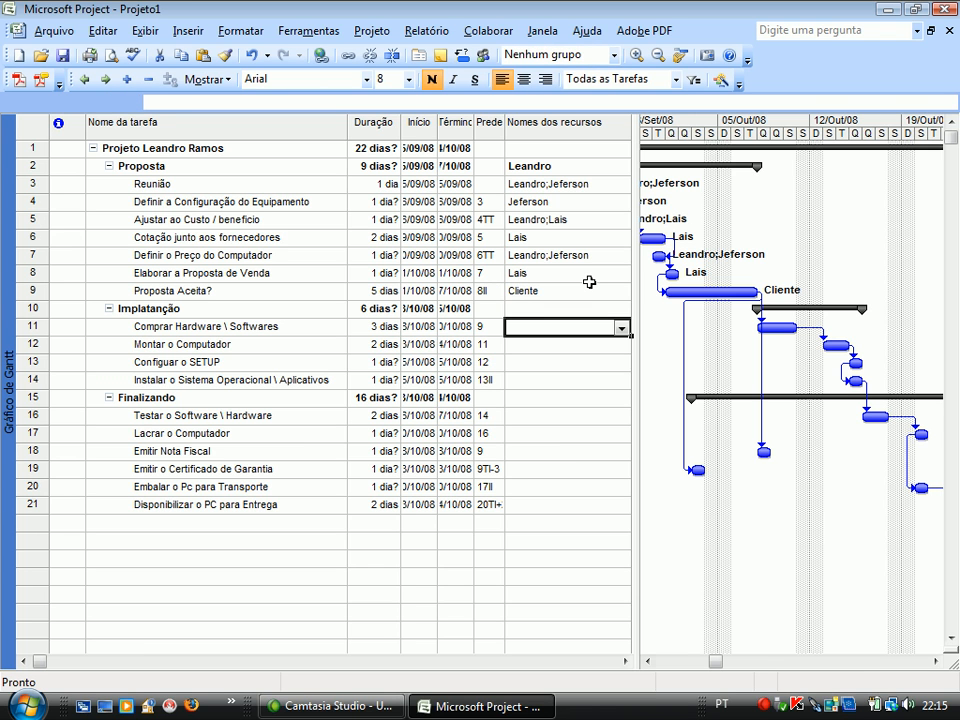
- Assign the resource of Elaborar a Proposta de Venda to Comprar Hardware \ Softwares, and both Reunião resources to Montar o Computador
{"action": "type", "text": "Lais"}
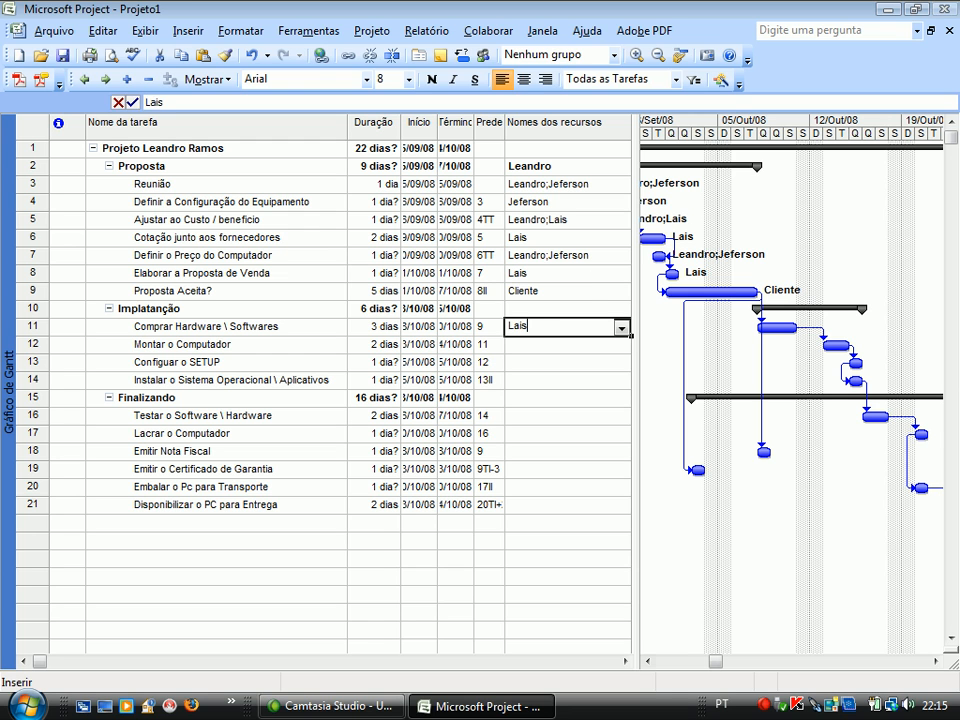
{"action": "key", "text": "Return"}
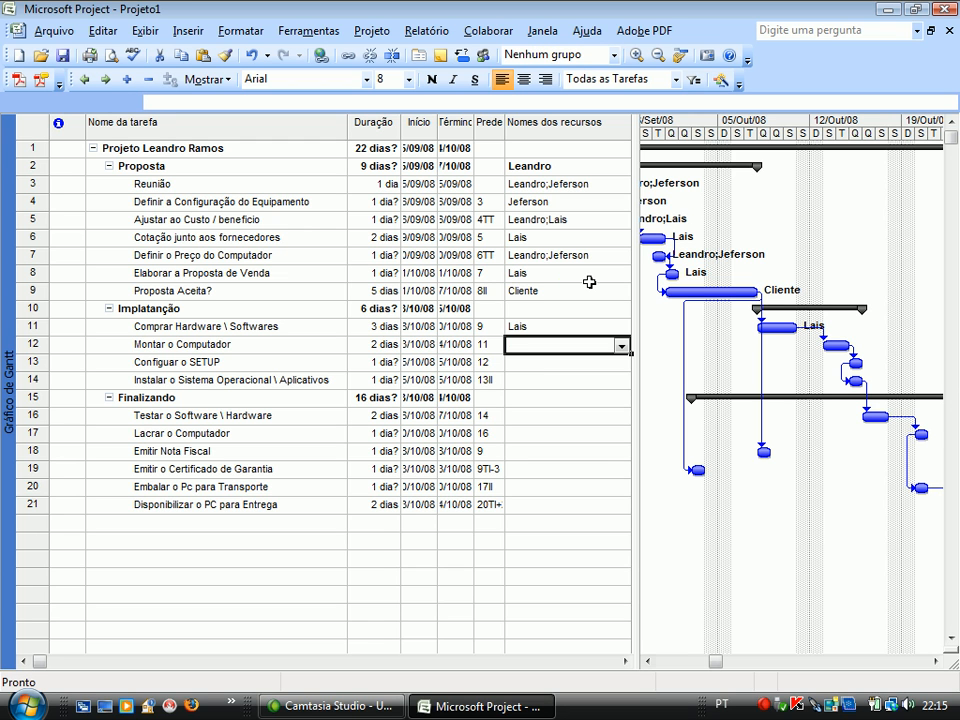
{"action": "type", "text": "Leandro"}
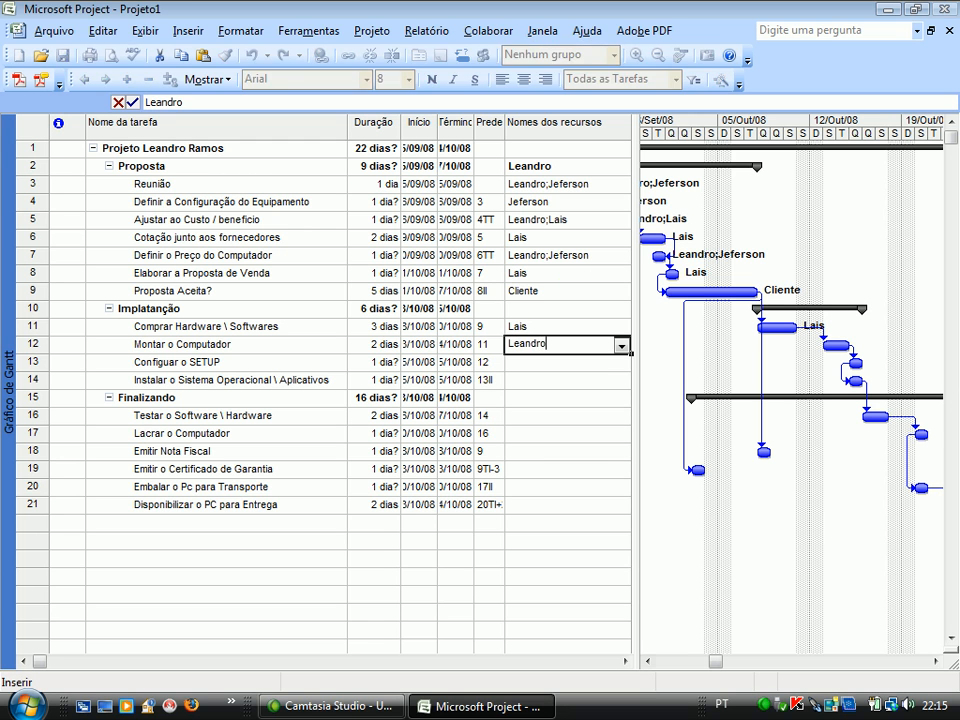
{"action": "type", "text": ";Jeferson"}
{"action": "key", "text": "Return"}
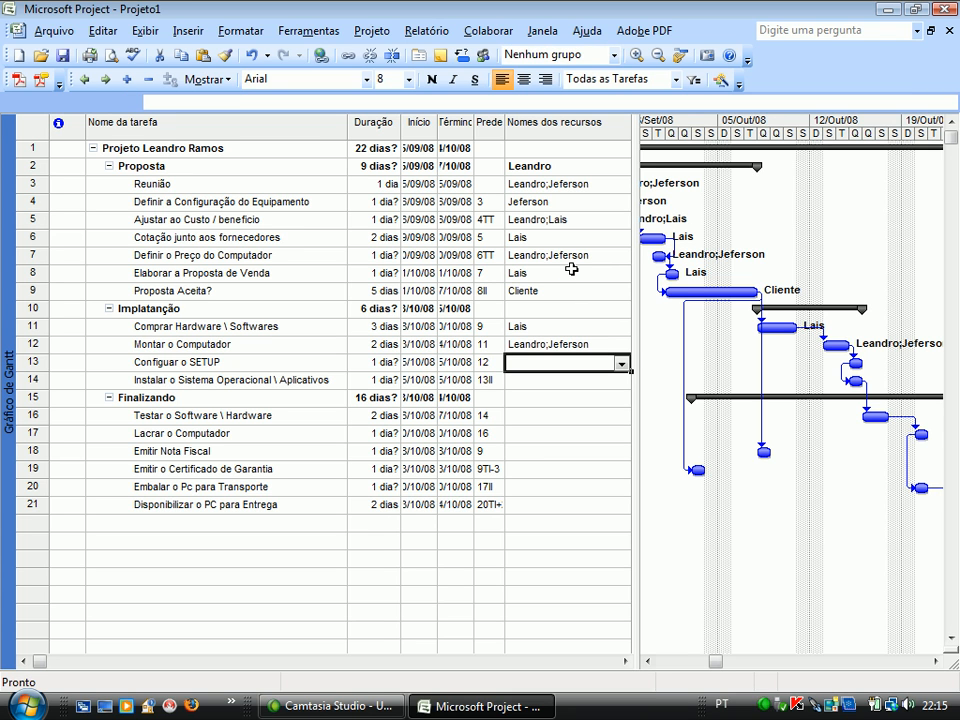
- Assign the second Montar o Computador resource to Configuar o SETUP, and the first one to Instalar o Sistema Operacional \ Aplicativos
{"action": "type", "text": "Jef"}
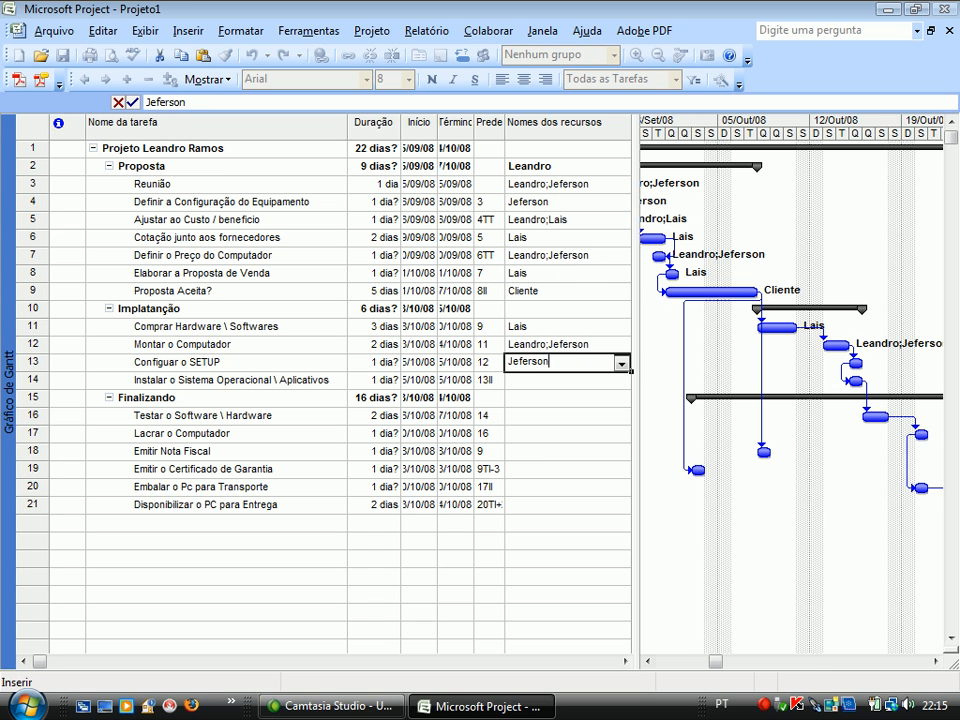
{"action": "type", "text": "erson"}
{"action": "key", "text": "Return"}
{"action": "type", "text": "Le"}
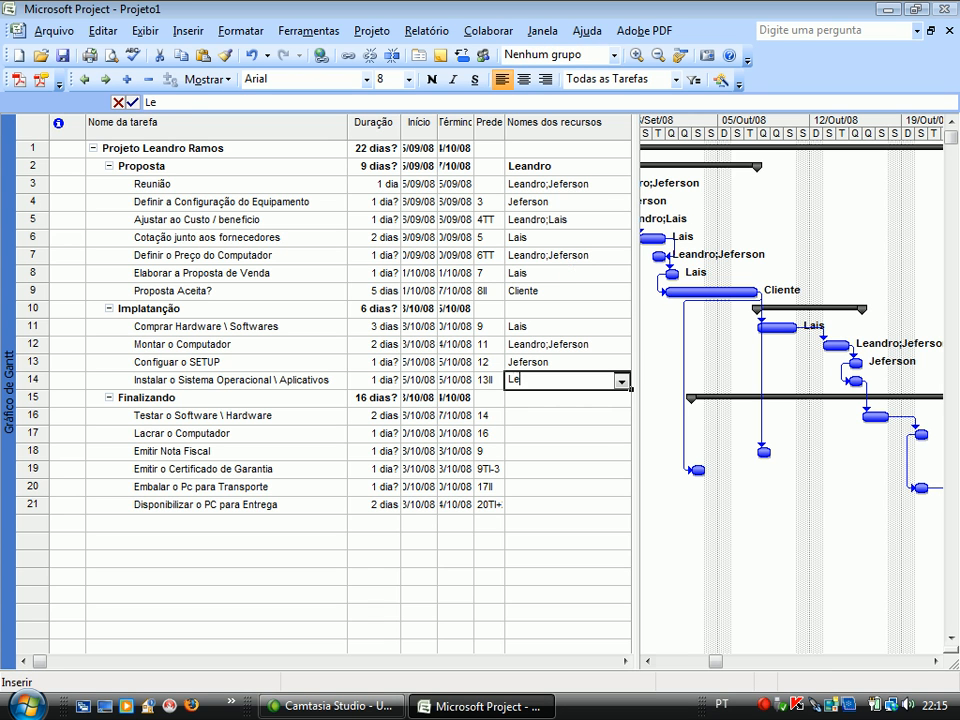
{"action": "type", "text": "andro"}
{"action": "key", "text": "Return"}
{"action": "key", "text": "Return"}
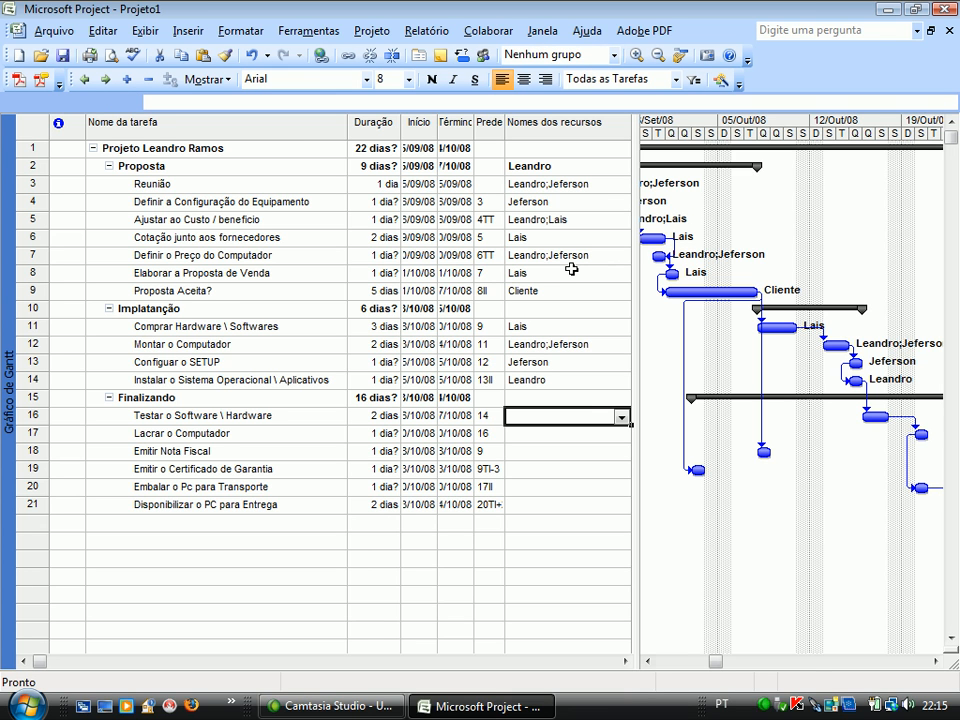
- Assign the Proposta phase's resource to Testar o Software \ Hardware, and the resource of Configuar o SETUP to Lacrar o Computador
{"action": "type", "text": "Leandro"}
{"action": "key", "text": "Return"}
{"action": "type", "text": "Jeferson"}
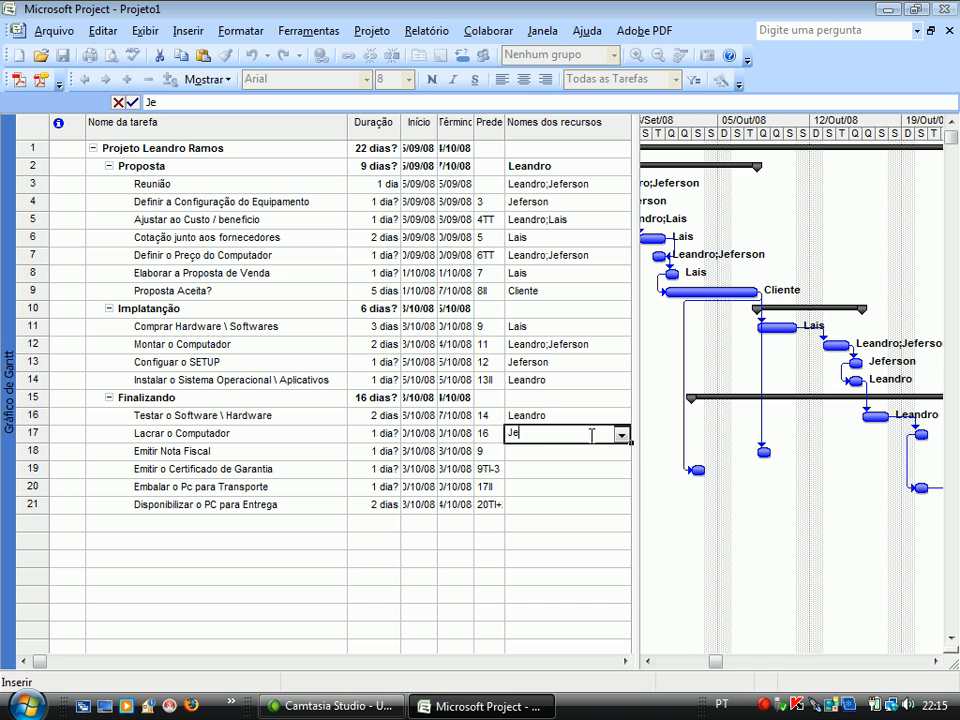
{"action": "left_click", "coordinate": [621, 435]}
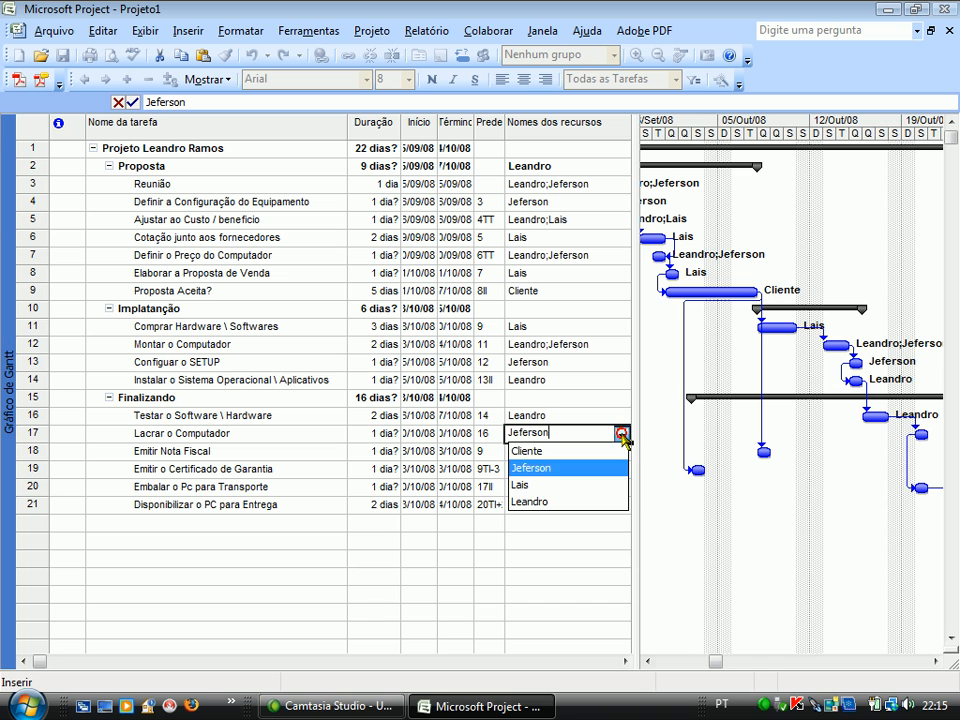
{"action": "left_click", "coordinate": [548, 470]}
- Assign the resource of Comprar Hardware \ Softwares to both Emitir Nota Fiscal and Emitir o Certificado de Garantia
{"action": "left_click", "coordinate": [541, 454]}
{"action": "left_click", "coordinate": [618, 452]}
{"action": "left_click", "coordinate": [544, 490]}
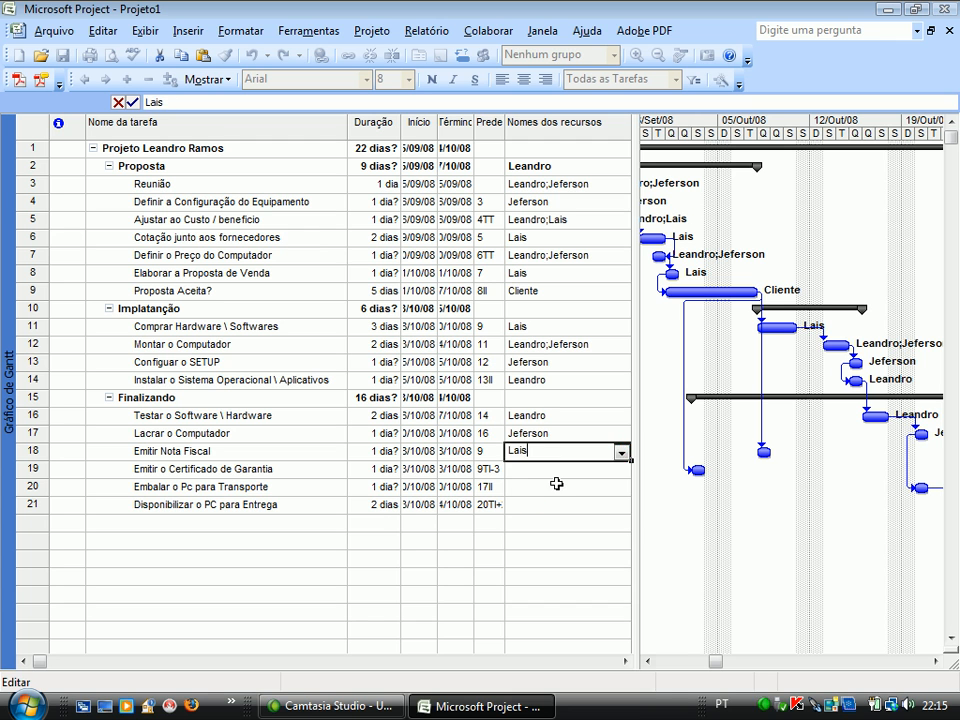
{"action": "left_click", "coordinate": [558, 482]}
{"action": "left_click", "coordinate": [616, 469]}
{"action": "left_click", "coordinate": [621, 469]}
{"action": "left_click", "coordinate": [540, 519]}
- Assign the resources of Lacrar o Computador and Emitir Nota Fiscal together to Embalar o Pc para Transporte
{"action": "left_click", "coordinate": [563, 488]}
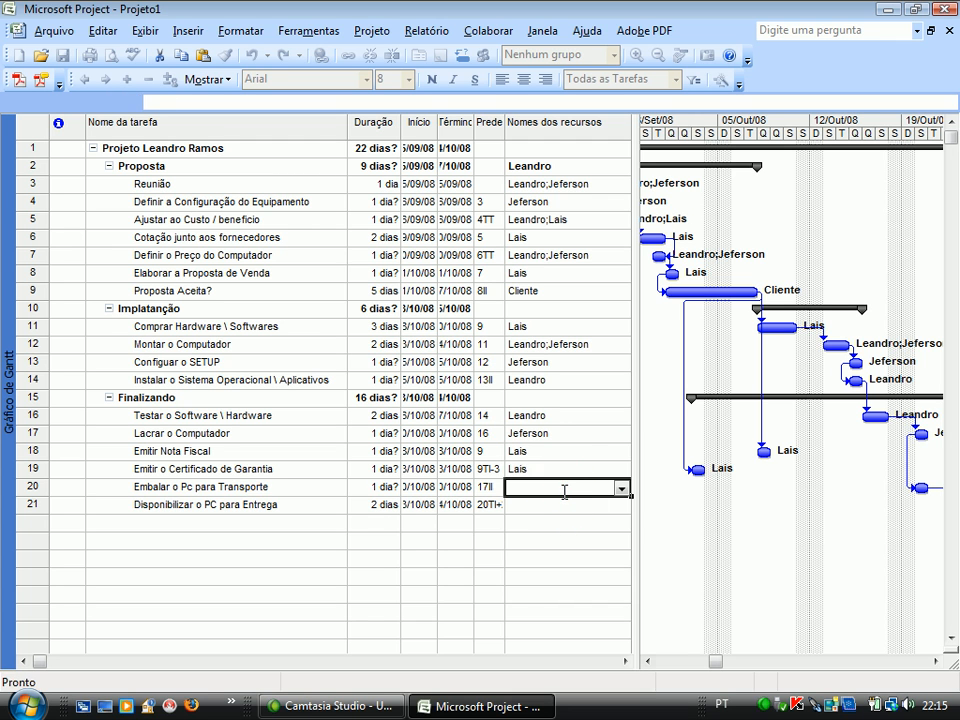
{"action": "left_click", "coordinate": [623, 489]}
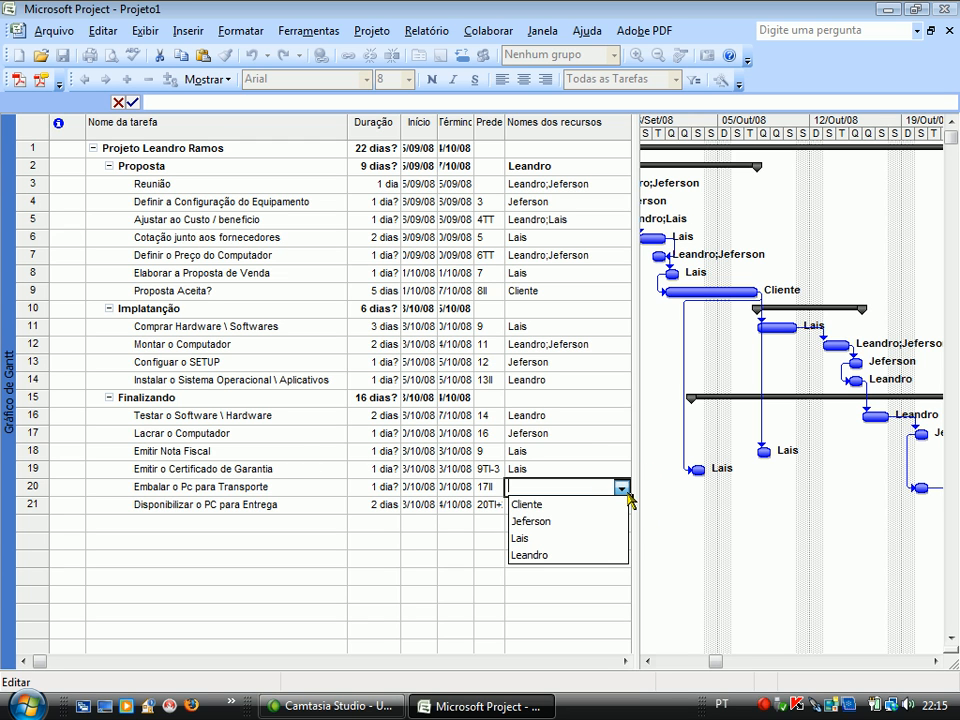
{"action": "left_click", "coordinate": [568, 524]}
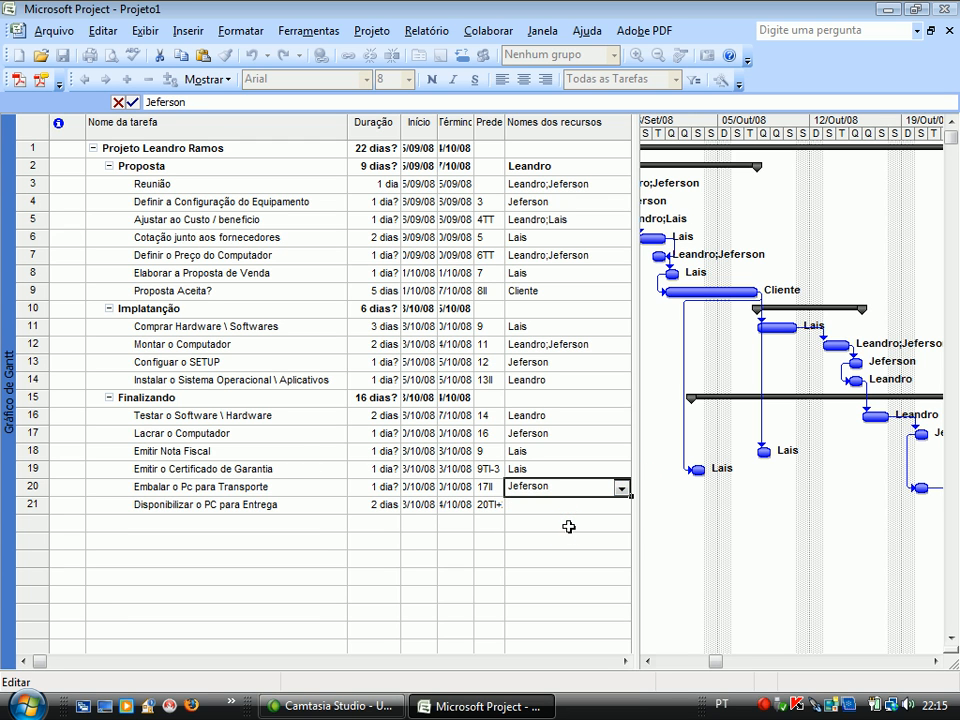
{"action": "type", "text": ";"}
{"action": "left_click", "coordinate": [621, 487]}
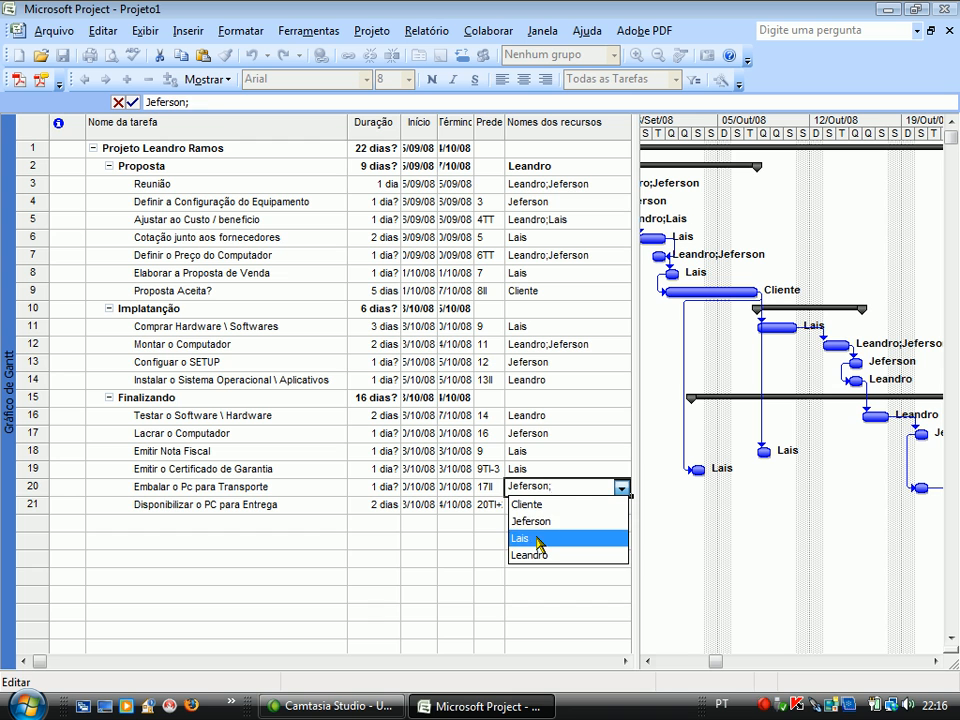
{"action": "left_click", "coordinate": [540, 538]}
- Assign the resource of Emitir Nota Fiscal plus a new Transportadora resource to Disponibilizar o PC para Entrega
{"action": "left_click", "coordinate": [540, 512]}
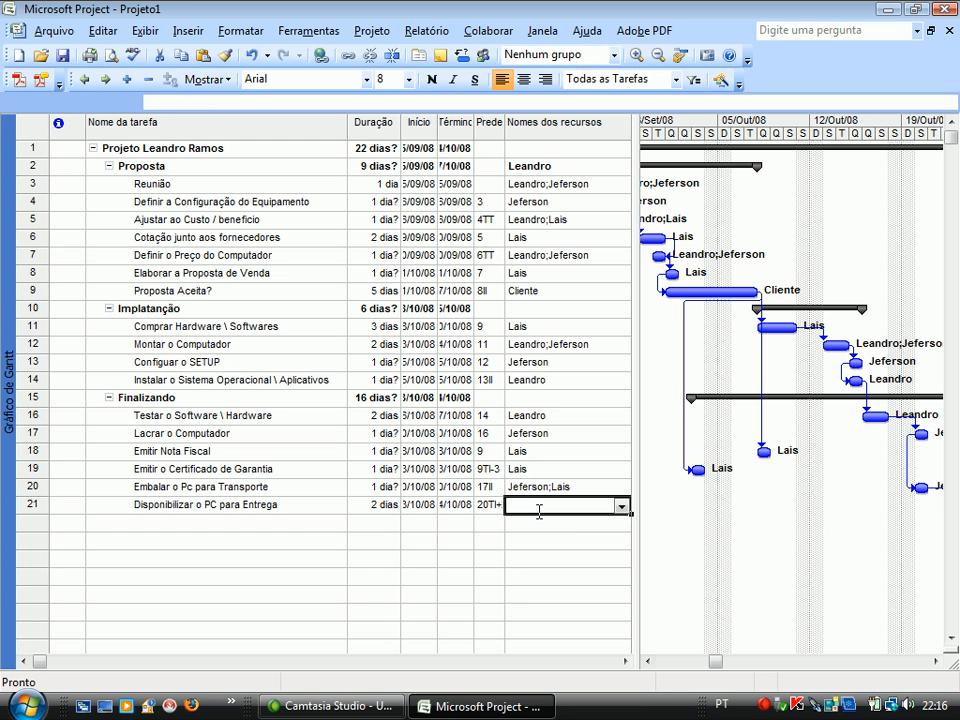
{"action": "left_click", "coordinate": [621, 507]}
{"action": "left_click", "coordinate": [532, 555]}
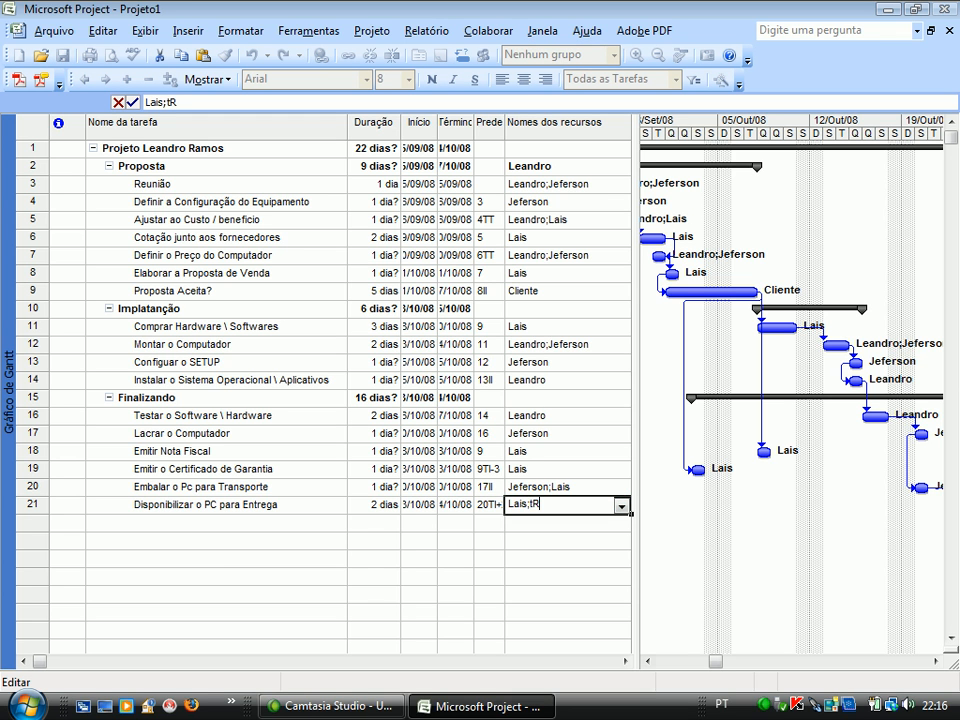
{"action": "type", "text": ";Transpo"}
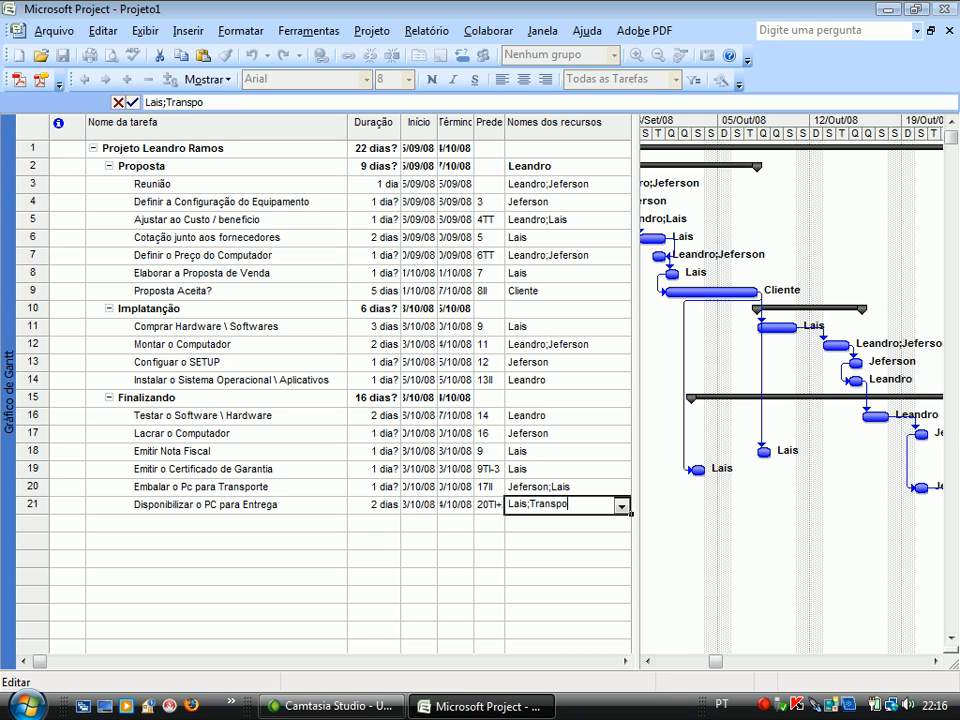
{"action": "type", "text": "rtadora"}
{"action": "key", "text": "Return"}
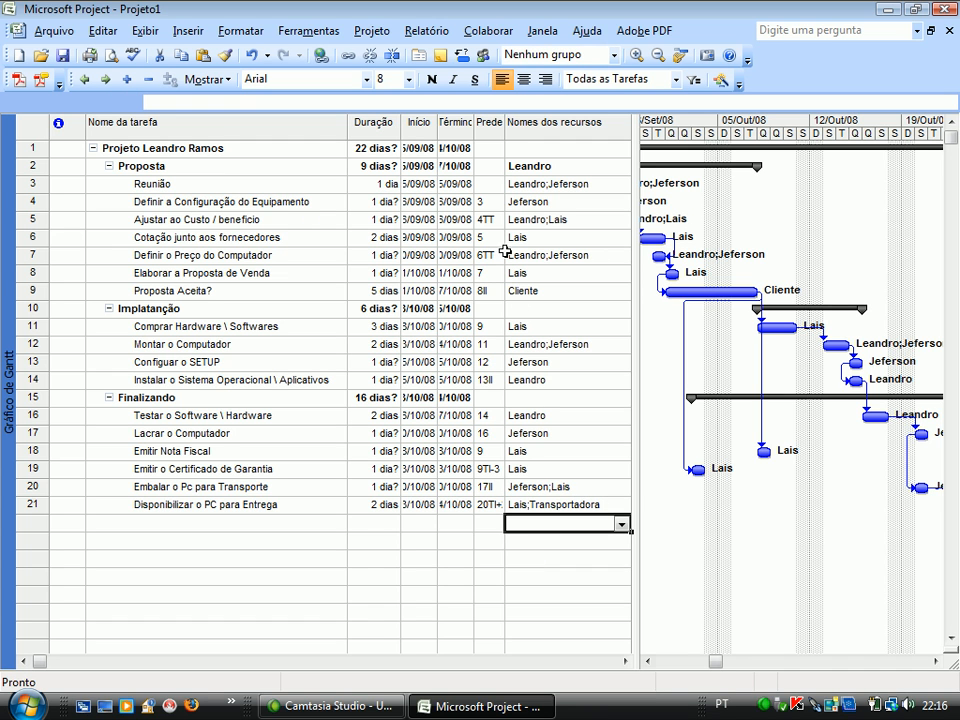
- Widen the Predecessoras column so its full dependency and lag entries fit
{"action": "left_click_drag", "start_coordinate": [506, 130], "coordinate": [549, 130]}
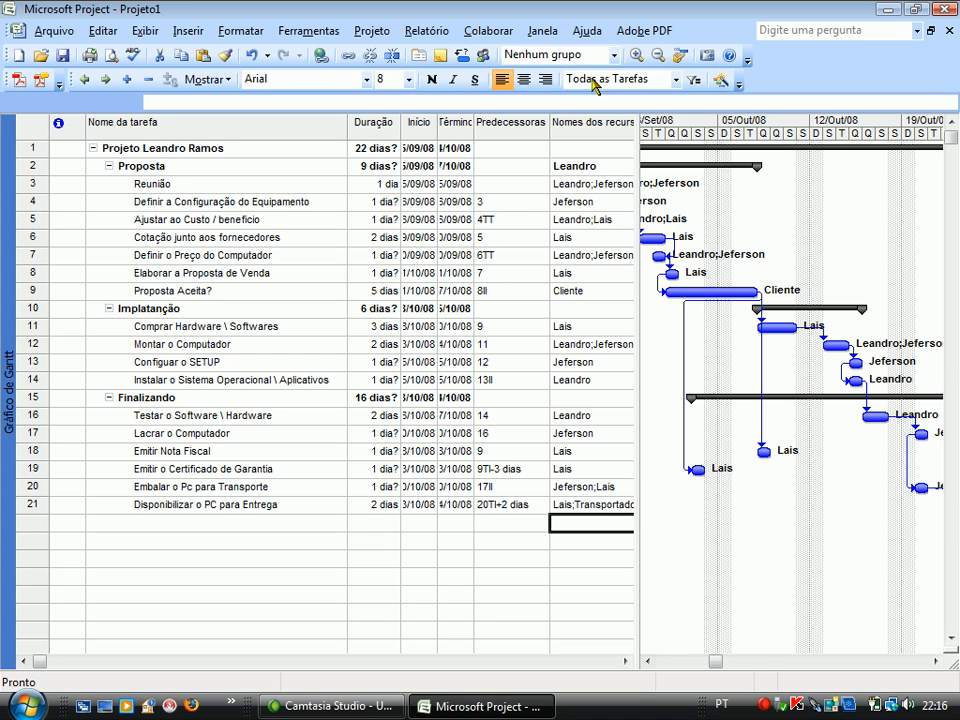
- Review the Predecessoras entries of the linked tasks, from Definir a Configuração do Equipamento down to Disponibilizar o PC para Entrega
{"action": "left_click", "coordinate": [494, 204]}
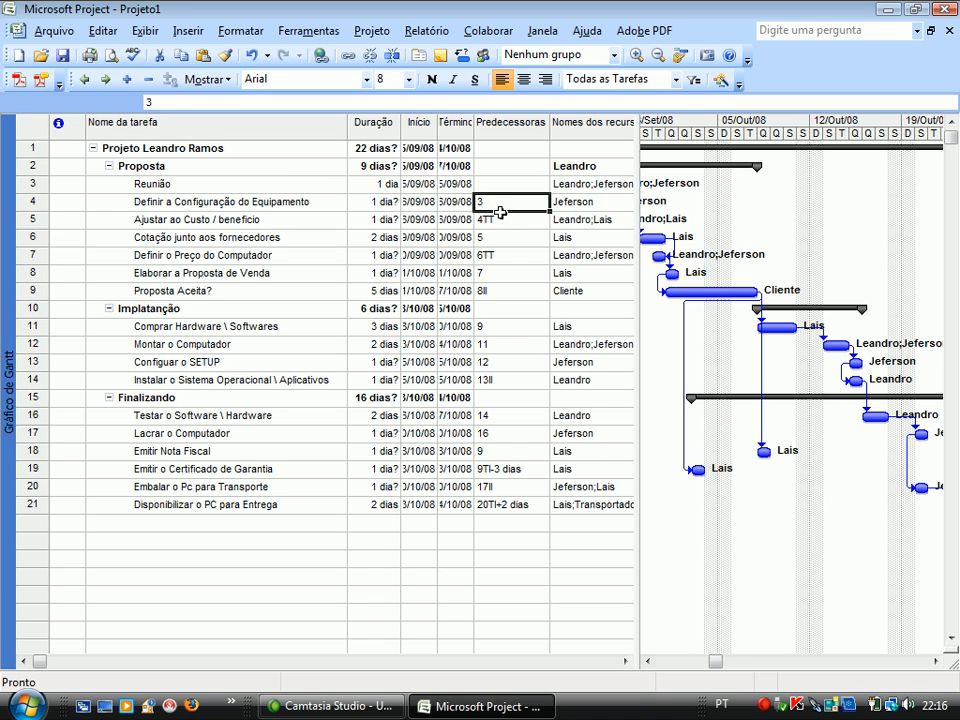
{"action": "left_click", "coordinate": [487, 220]}
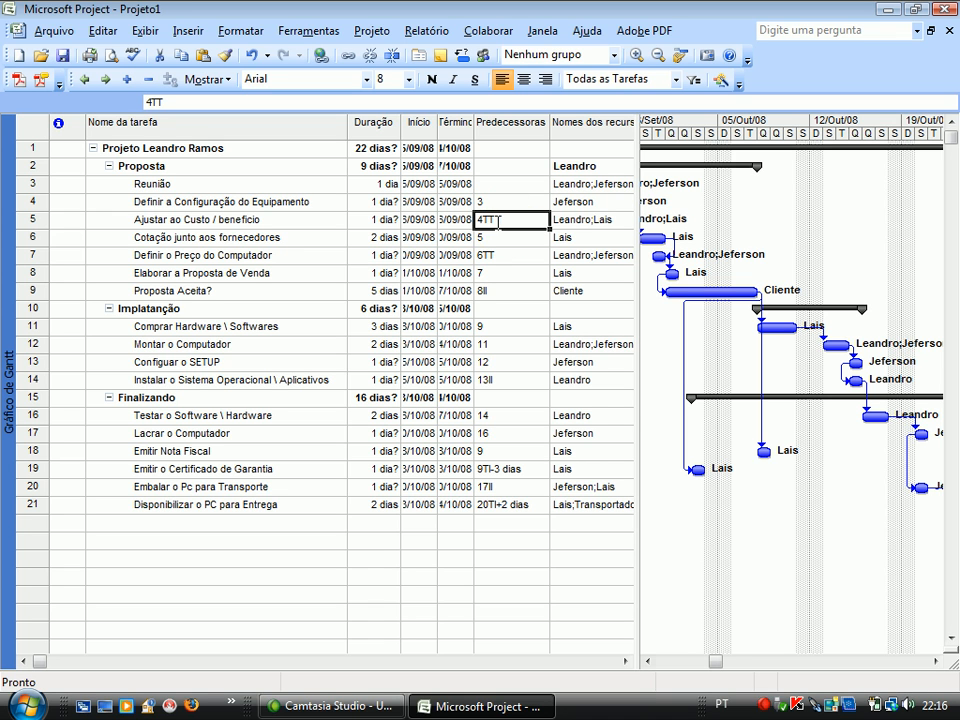
{"action": "left_click", "coordinate": [499, 241]}
{"action": "left_click", "coordinate": [500, 257]}
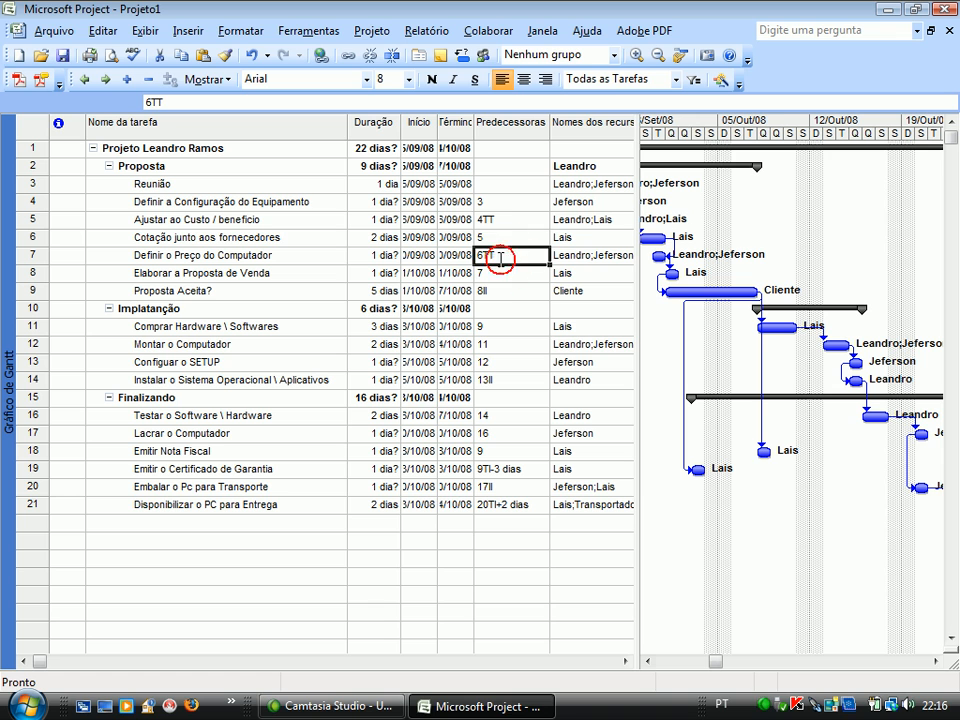
{"action": "left_click", "coordinate": [498, 272]}
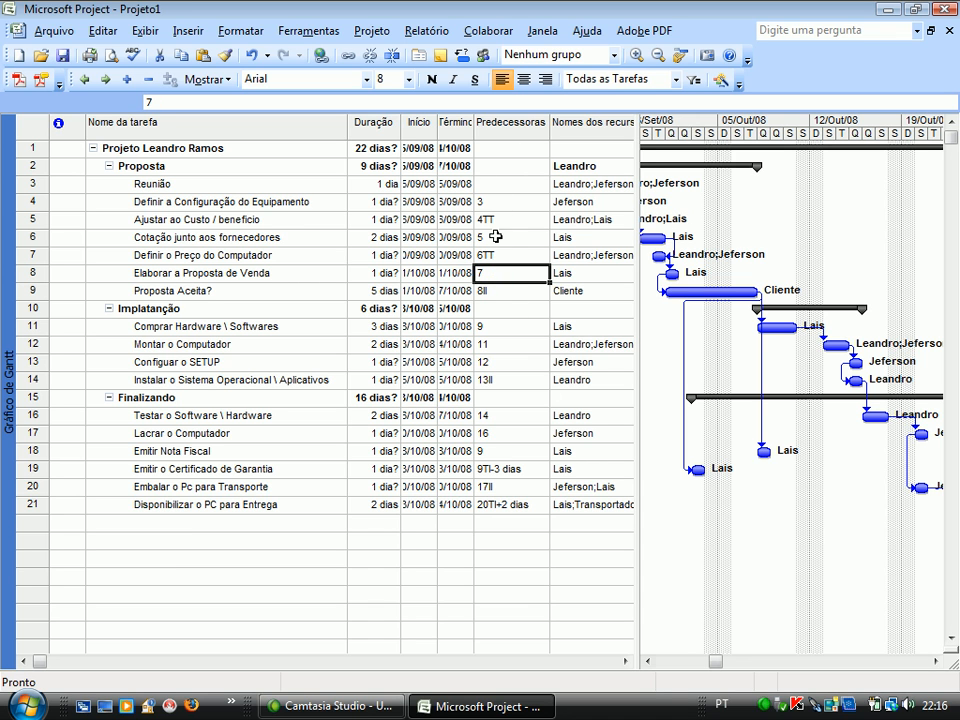
{"action": "left_click", "coordinate": [495, 469]}
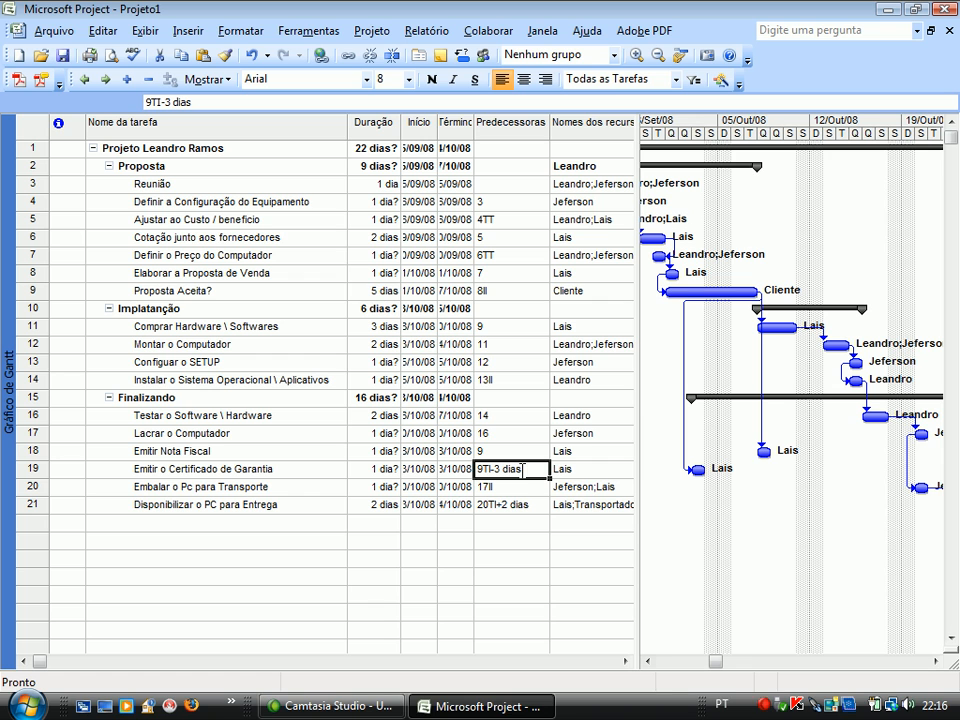
{"action": "left_click", "coordinate": [510, 505]}
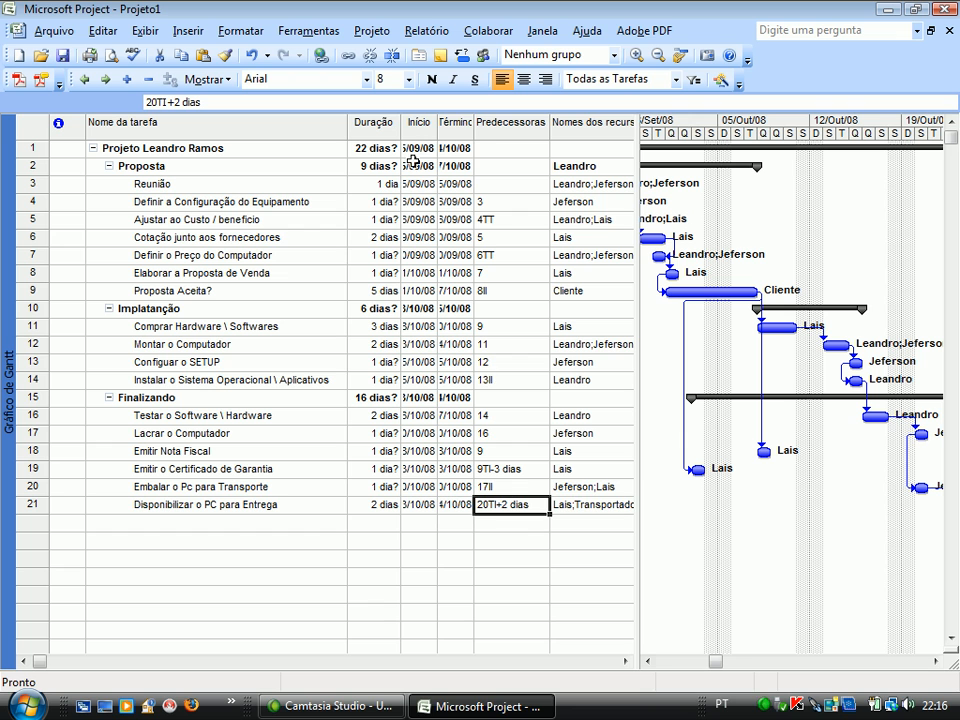
- Widen the Término and Início columns so their full dates fit
{"action": "left_click_drag", "start_coordinate": [474, 130], "coordinate": [526, 135]}
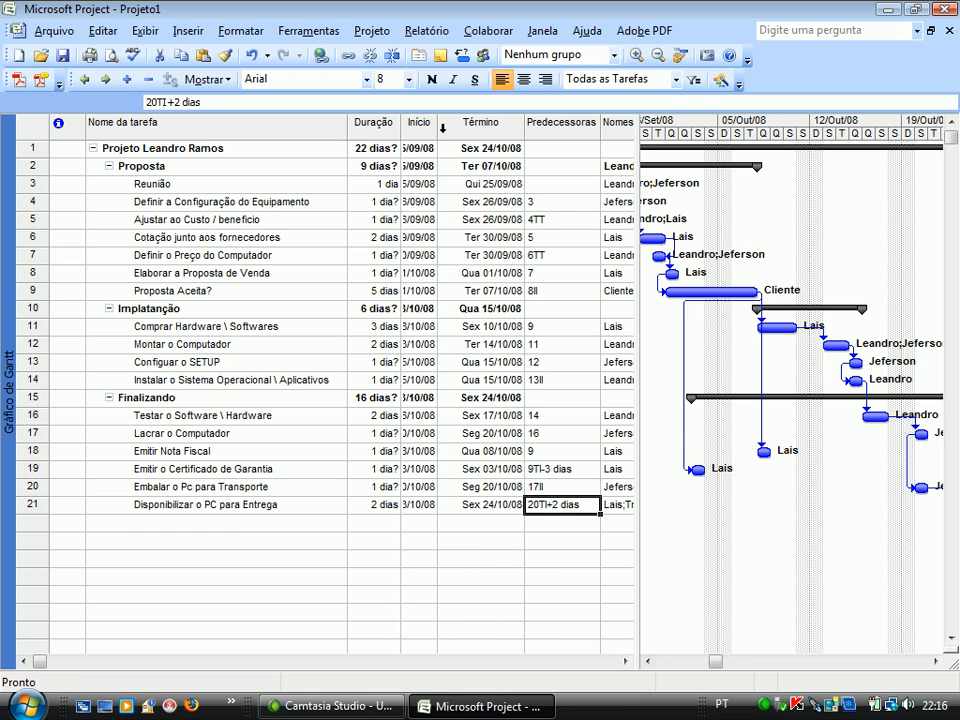
{"action": "left_click_drag", "start_coordinate": [439, 128], "coordinate": [477, 130]}
{"action": "left_click", "coordinate": [439, 124]}
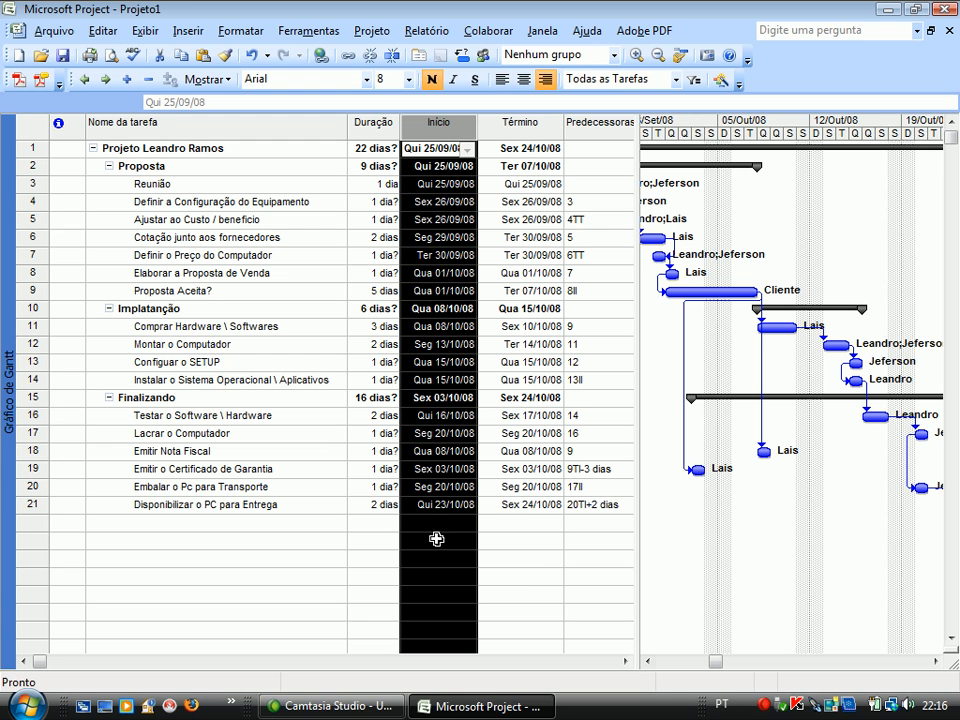
{"action": "left_click", "coordinate": [534, 575]}
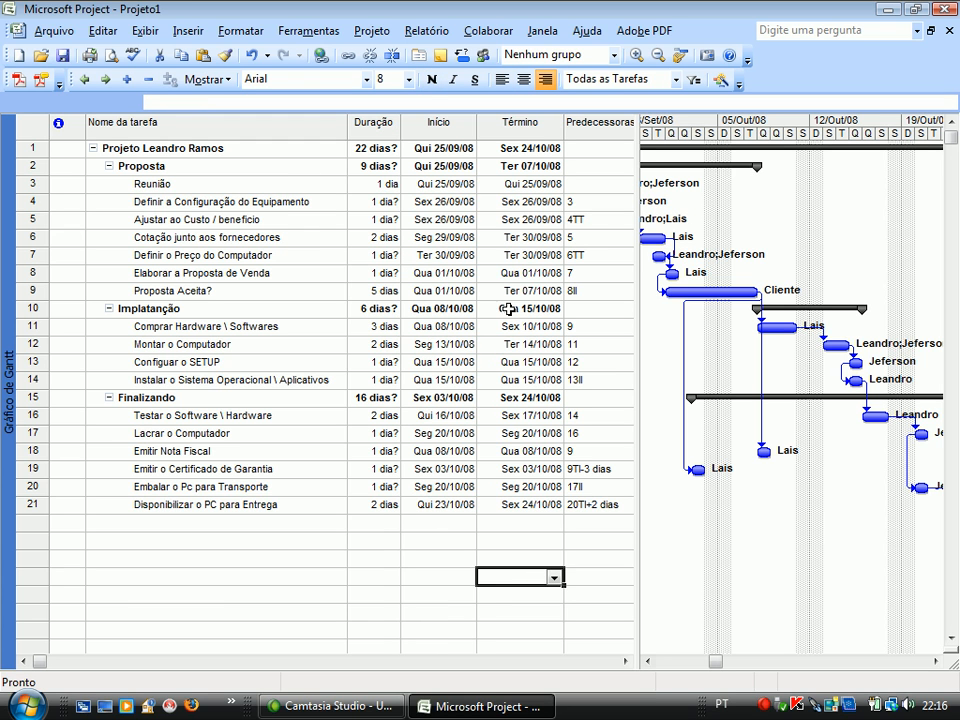
- Narrow the task table to end just after the Nomes dos recursos column, giving the Gantt chart room for the whole project
{"action": "left_click", "coordinate": [626, 661]}
{"action": "left_click", "coordinate": [626, 661]}
{"action": "left_click", "coordinate": [626, 661]}
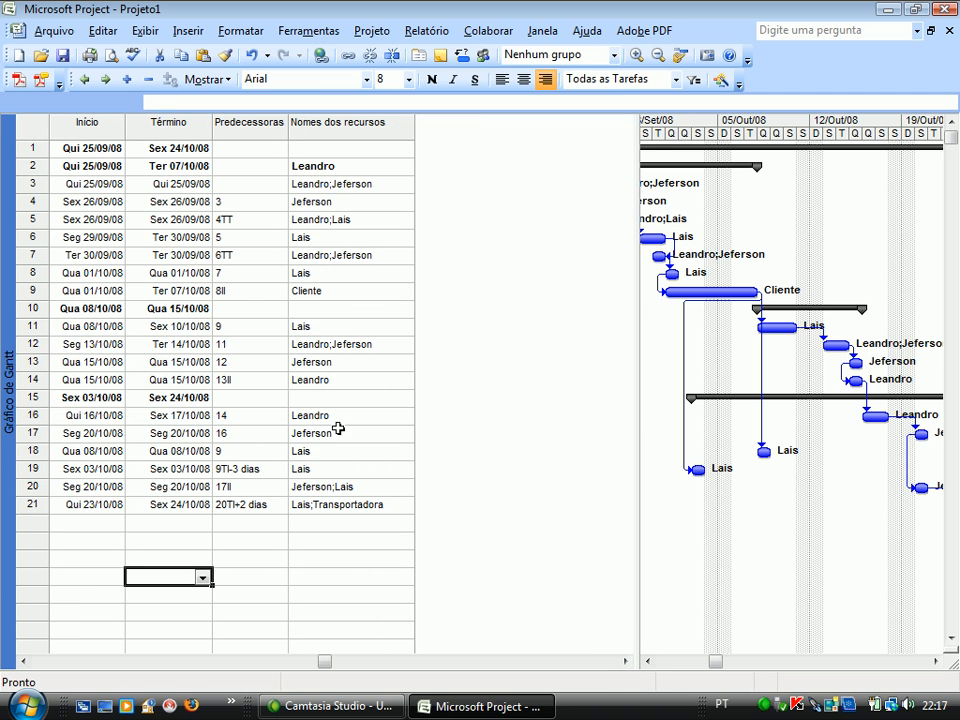
{"action": "left_click_drag", "start_coordinate": [638, 145], "coordinate": [433, 145]}
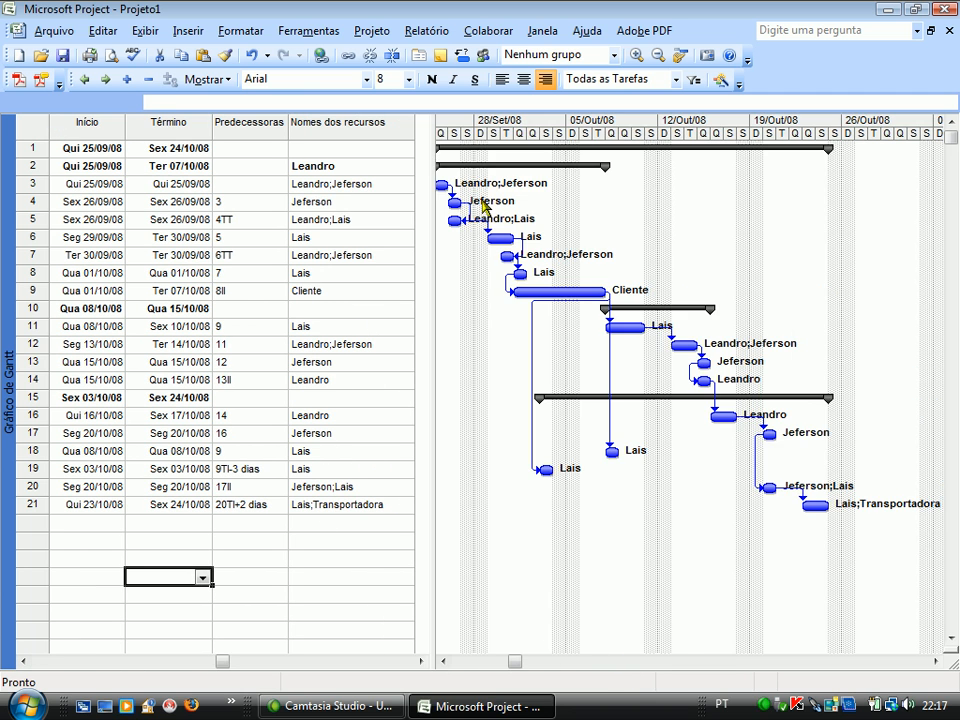
{"action": "left_click", "coordinate": [440, 661]}
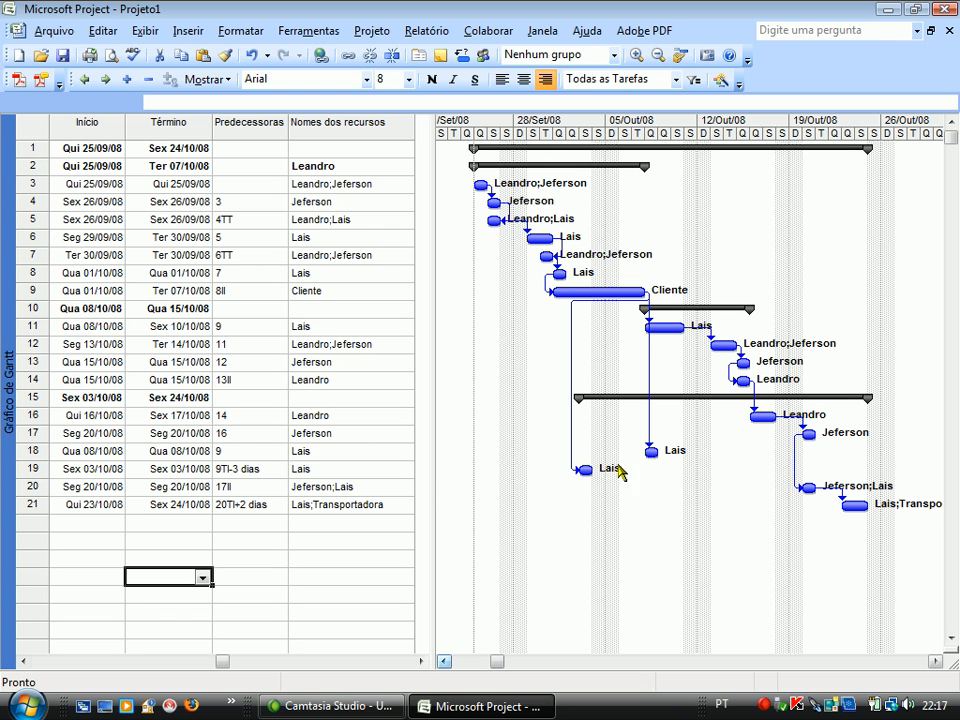
- Insert a new task named Fim da Proposta directly above Implatanção
{"action": "left_click", "coordinate": [22, 661]}
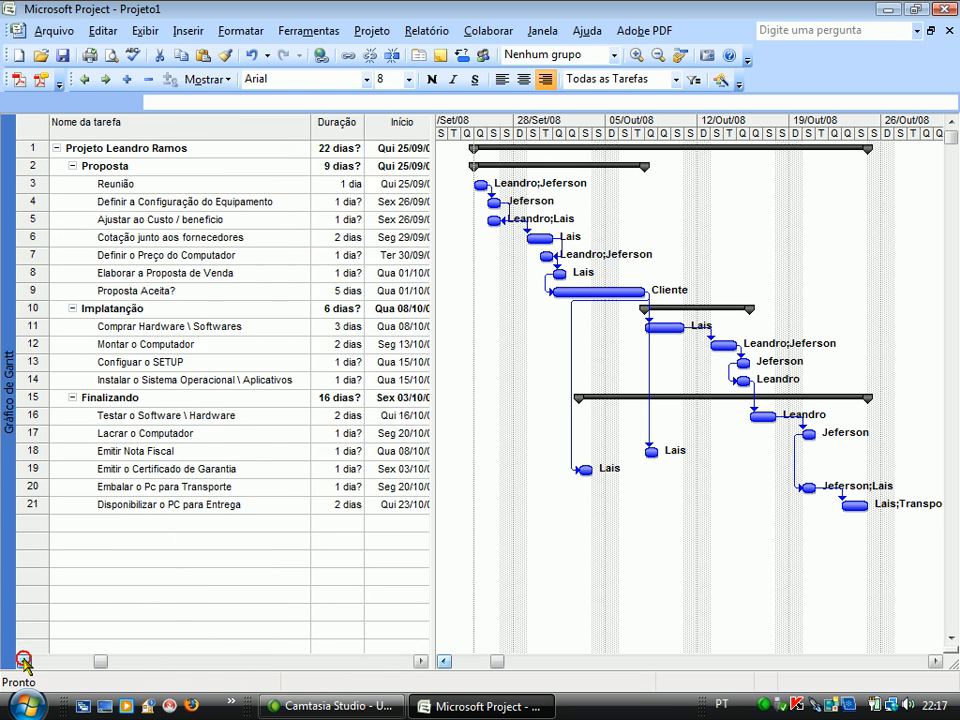
{"action": "right_click", "coordinate": [32, 308]}
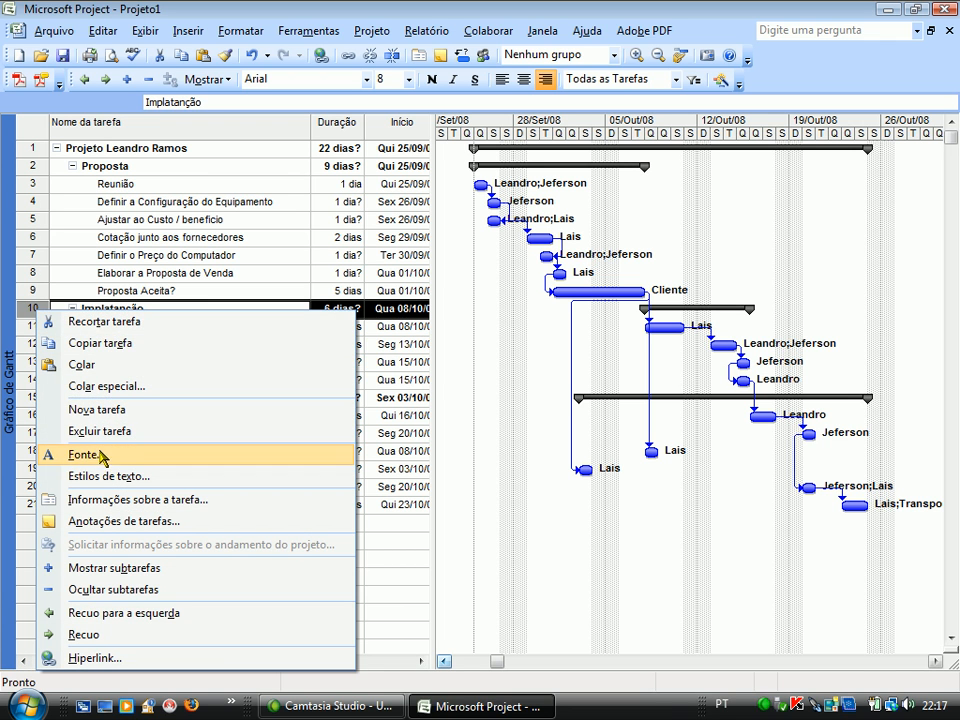
{"action": "left_click", "coordinate": [96, 409]}
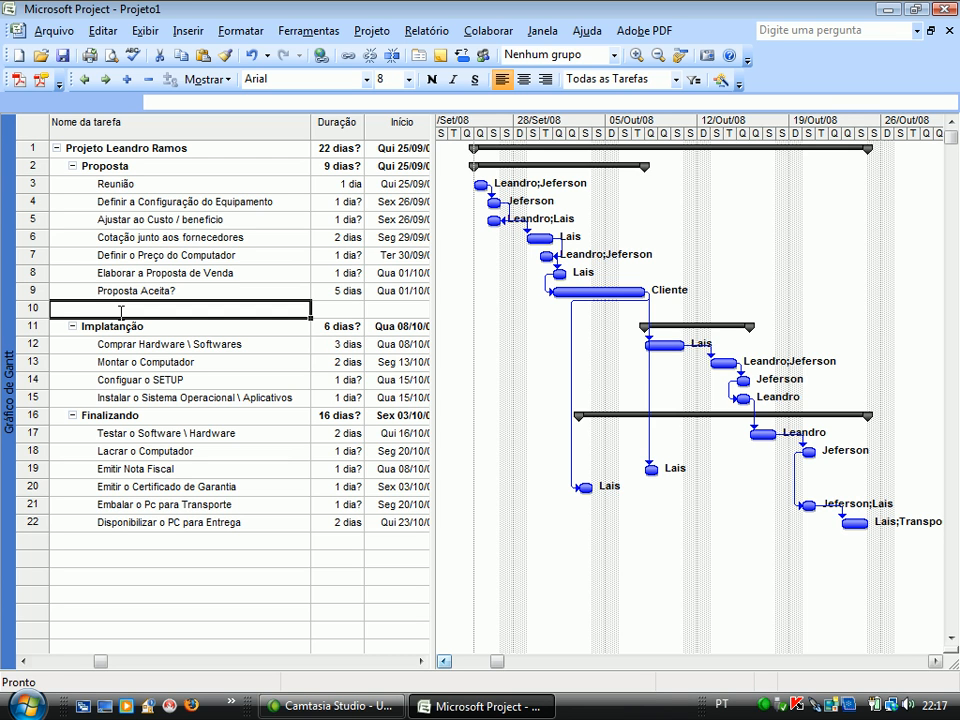
{"action": "type", "text": "Fim da"}
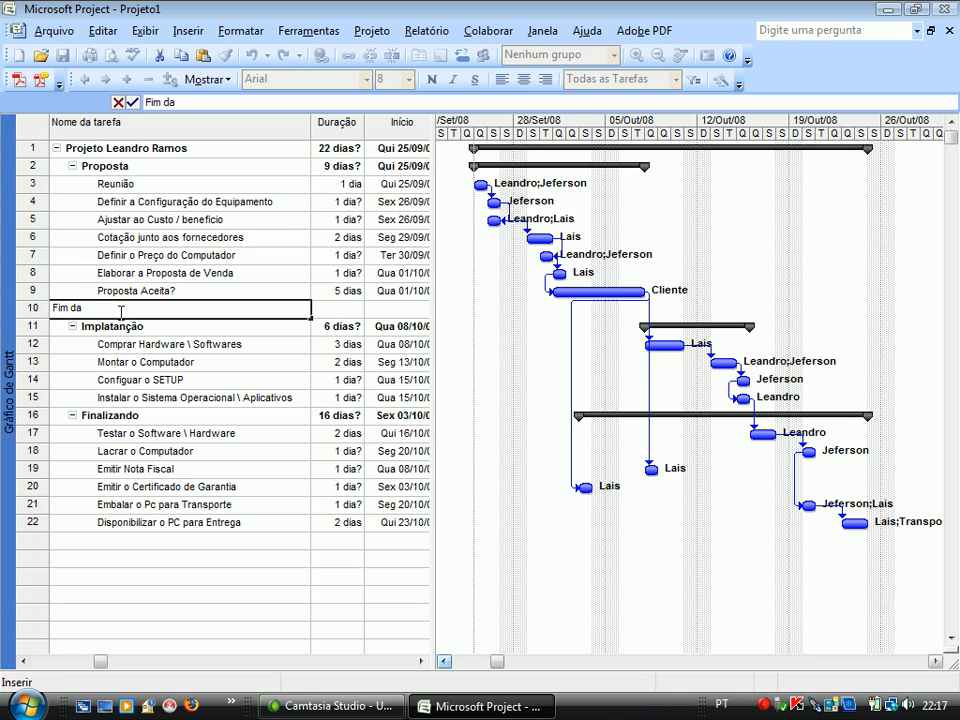
{"action": "type", "text": " Proposta"}
{"action": "key", "text": "Return"}
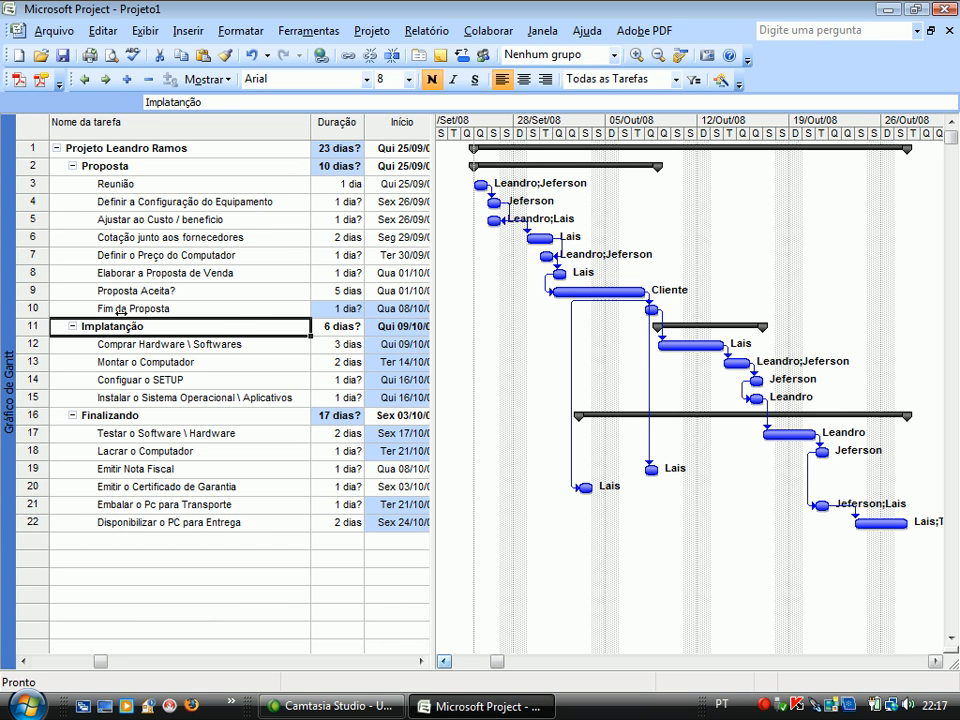
- Make Fim da Proposta a milestone by setting its duration to 0 days
{"action": "left_click", "coordinate": [322, 307]}
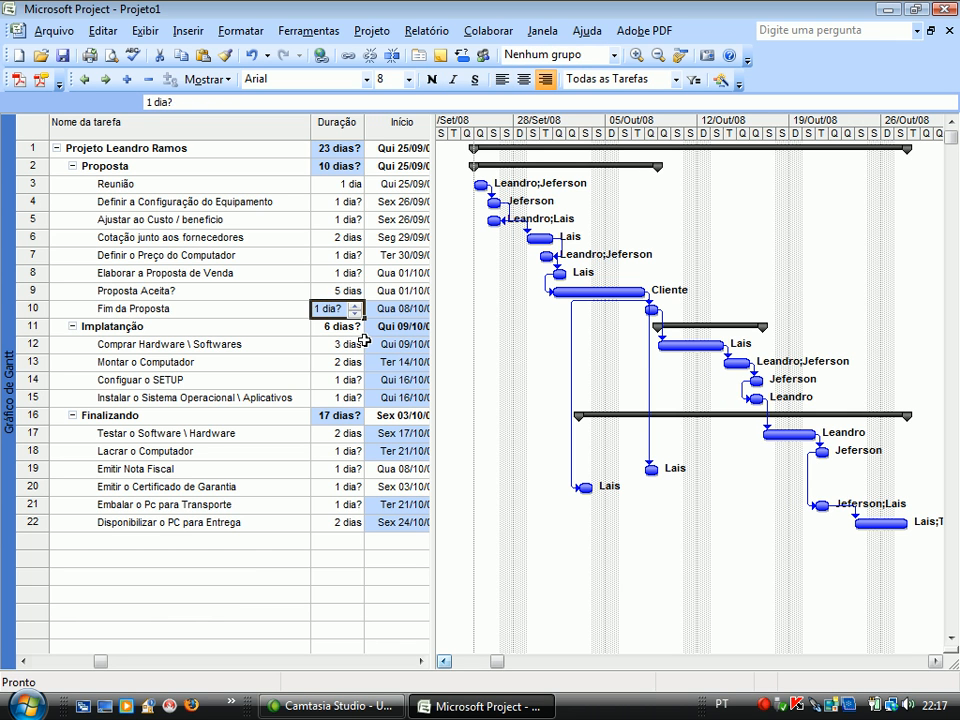
{"action": "type", "text": "0"}
{"action": "key", "text": "Return"}
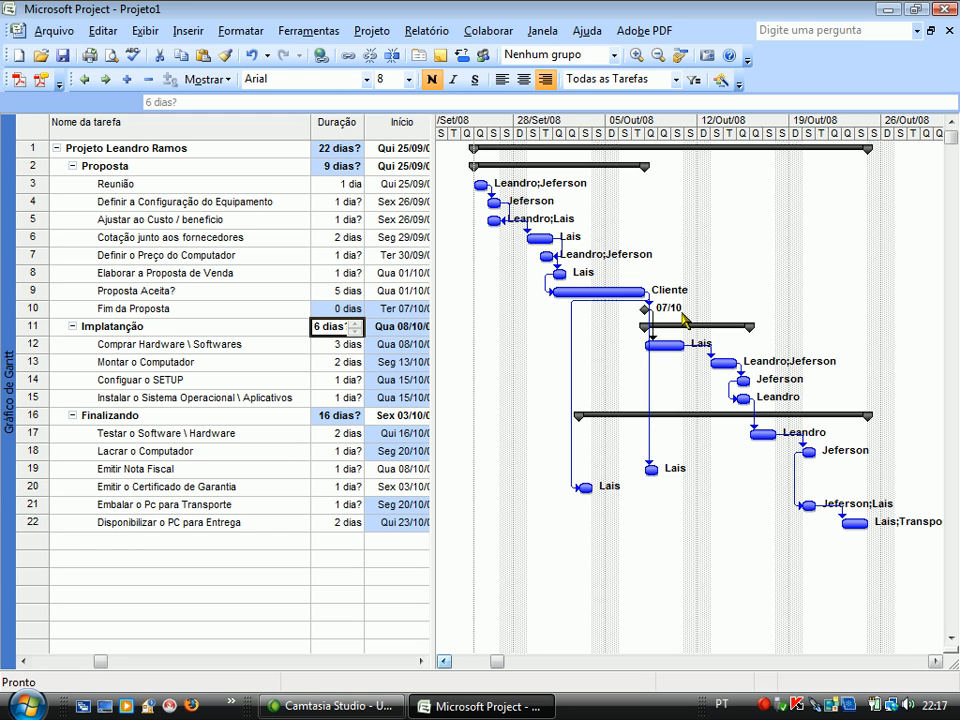
- Insert a new task named Final da Implantação directly above Finalizando
{"action": "right_click", "coordinate": [36, 414]}
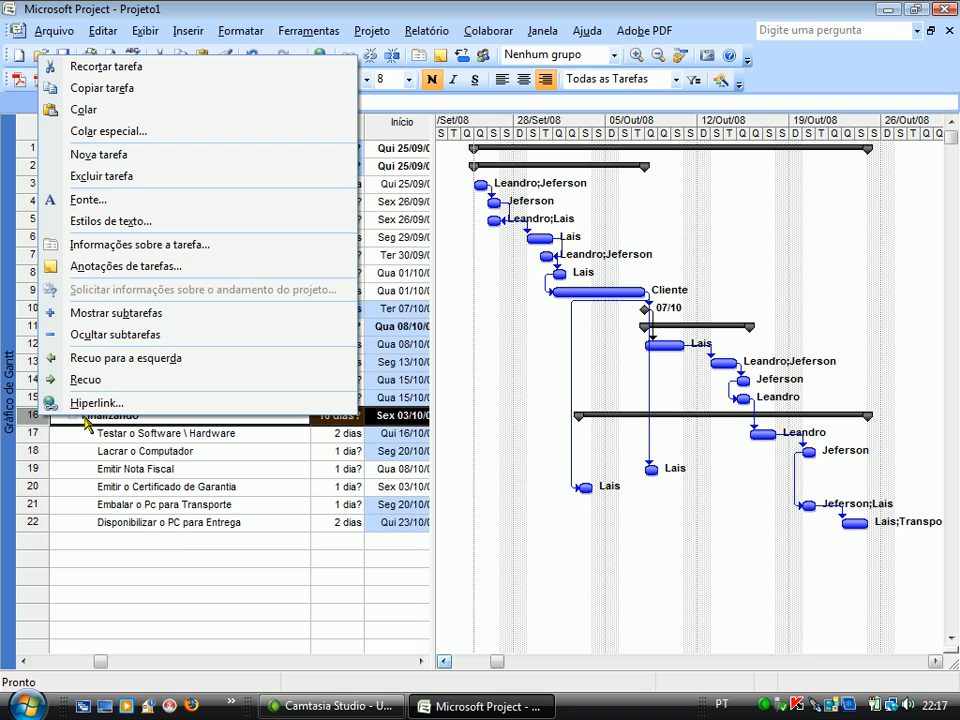
{"action": "left_click", "coordinate": [114, 163]}
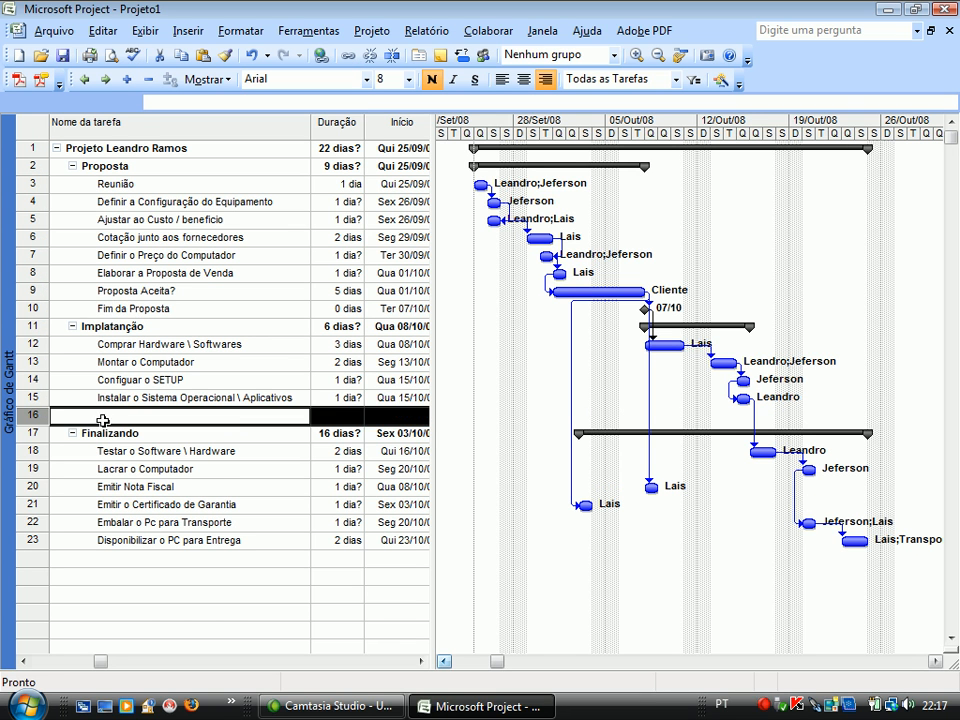
{"action": "left_click", "coordinate": [103, 419]}
{"action": "type", "text": "Final da Im"}
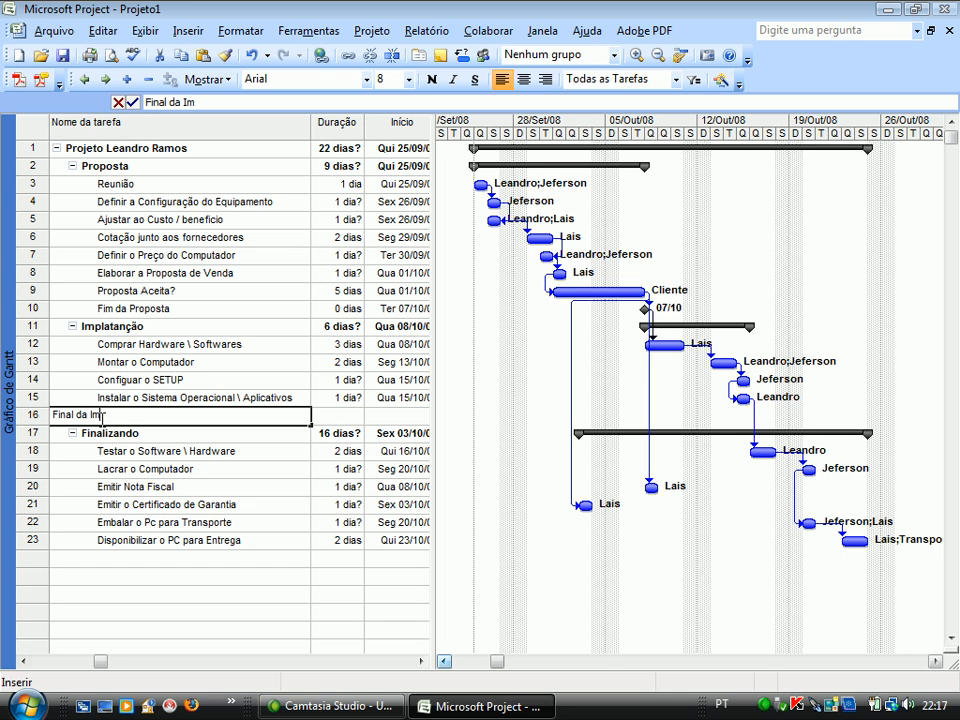
{"action": "type", "text": "plantação"}
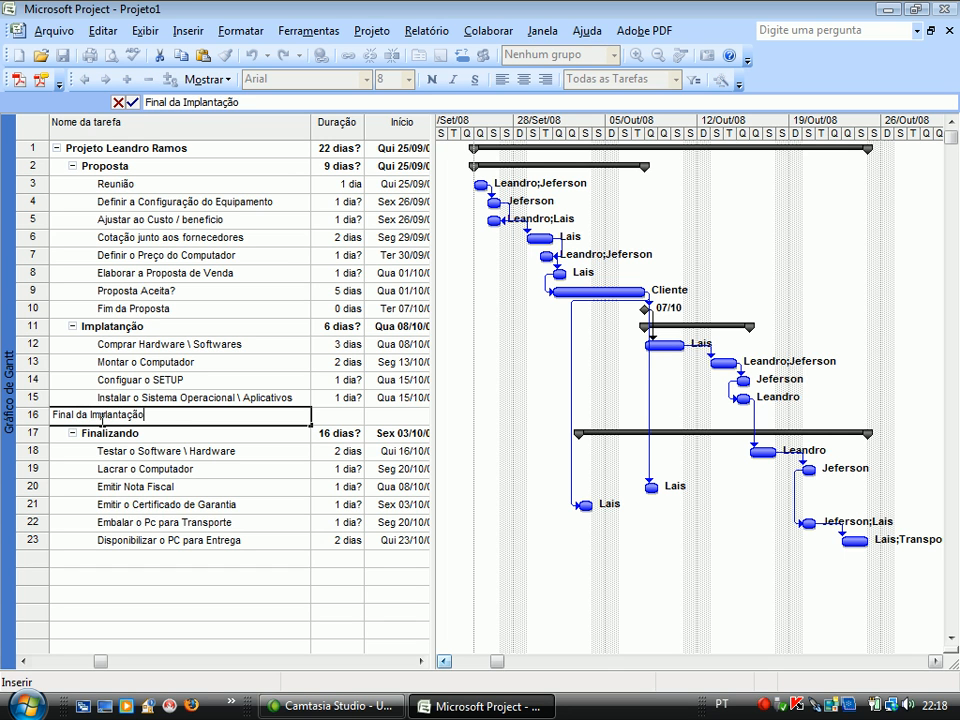
{"action": "key", "text": "Return"}
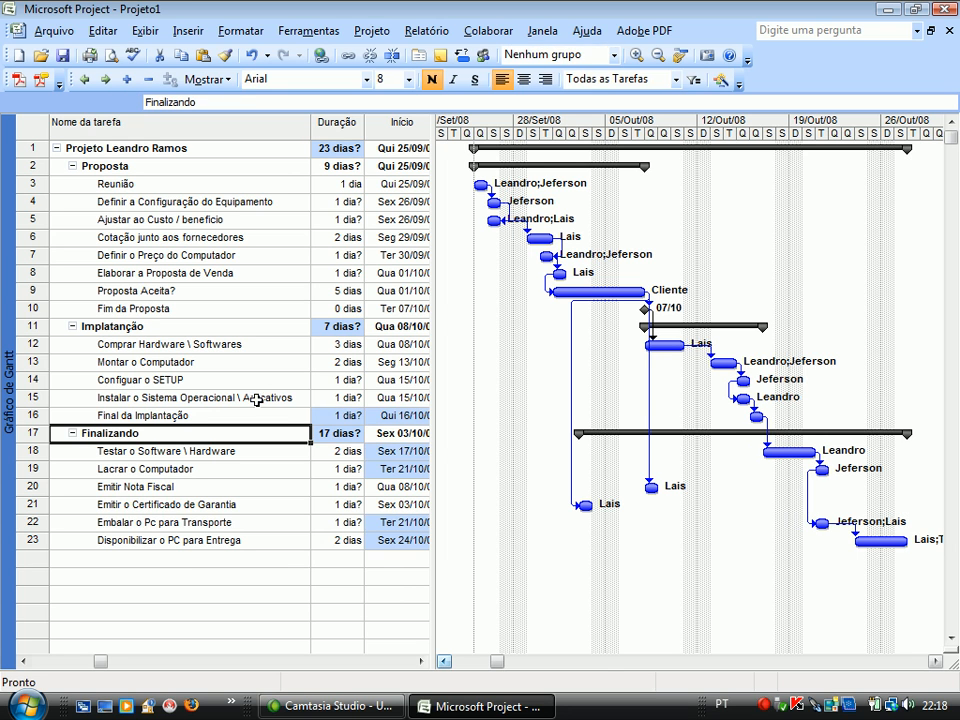
- Make Final da Implantação a milestone by setting its duration to 0 days
{"action": "left_click", "coordinate": [318, 415]}
{"action": "key", "text": "BackSpace"}
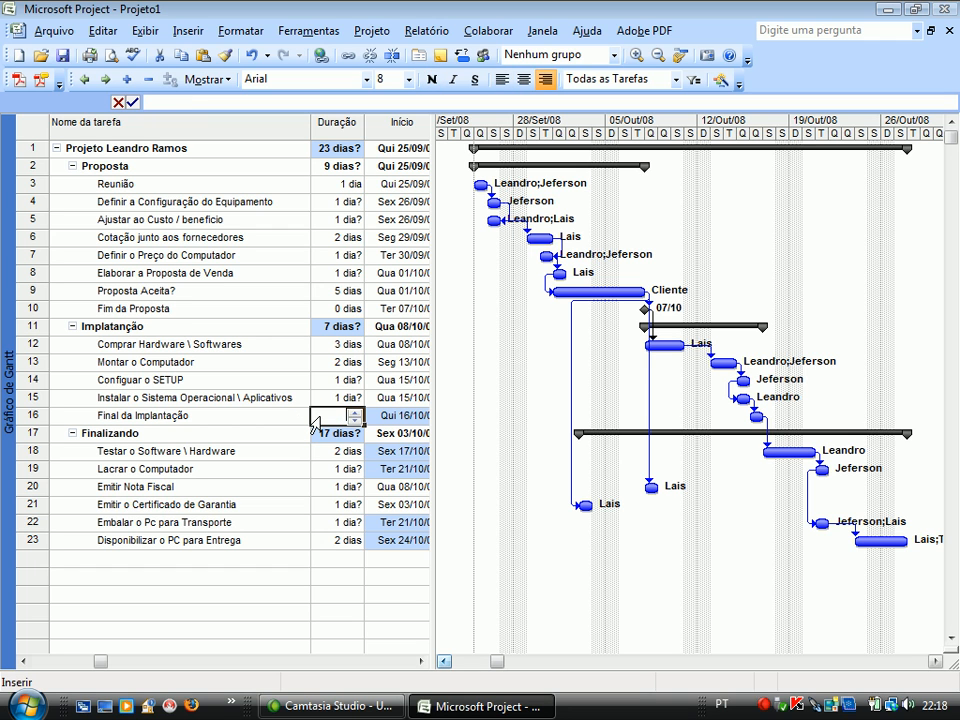
{"action": "type", "text": "0"}
{"action": "key", "text": "Return"}
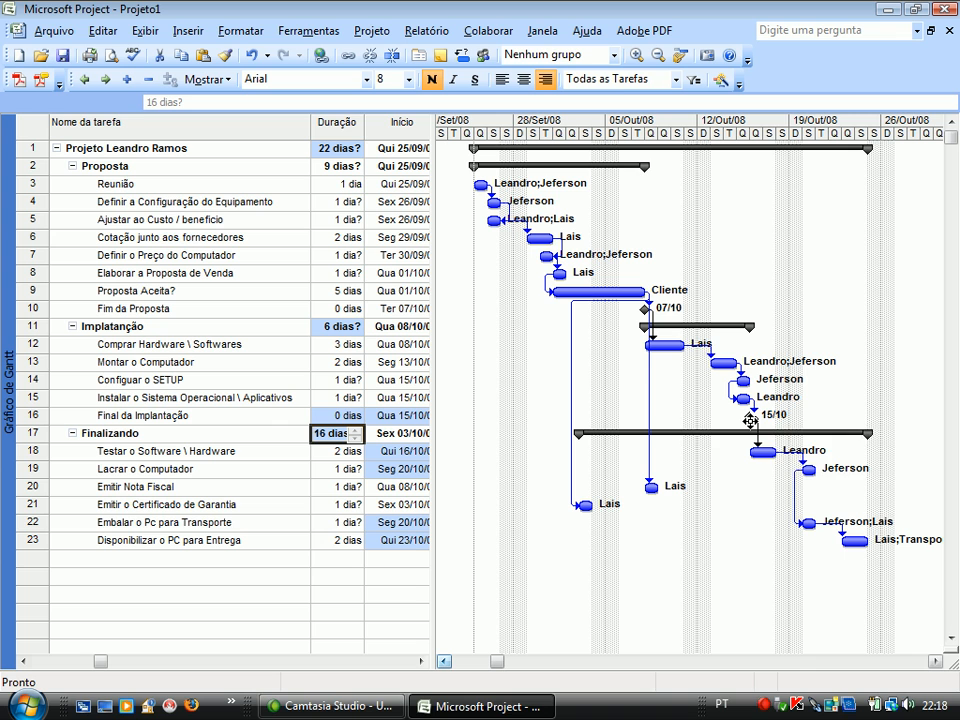
- Add a task named Final do projeto below Disponibilizar o PC para Entrega and outdent it two levels
{"action": "left_click", "coordinate": [150, 559]}
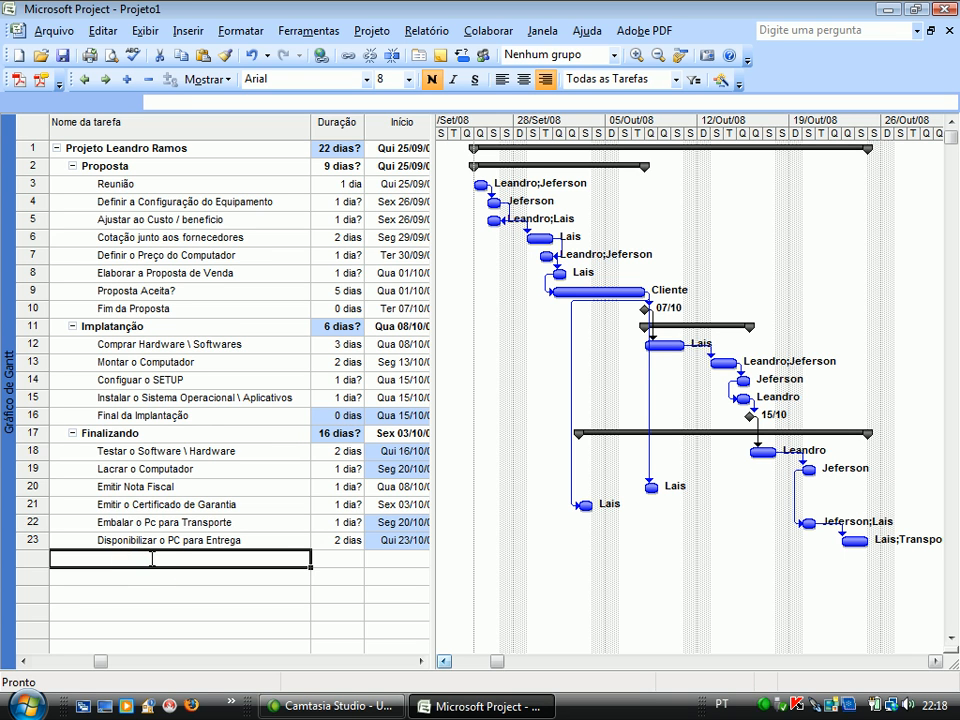
{"action": "type", "text": "Final"}
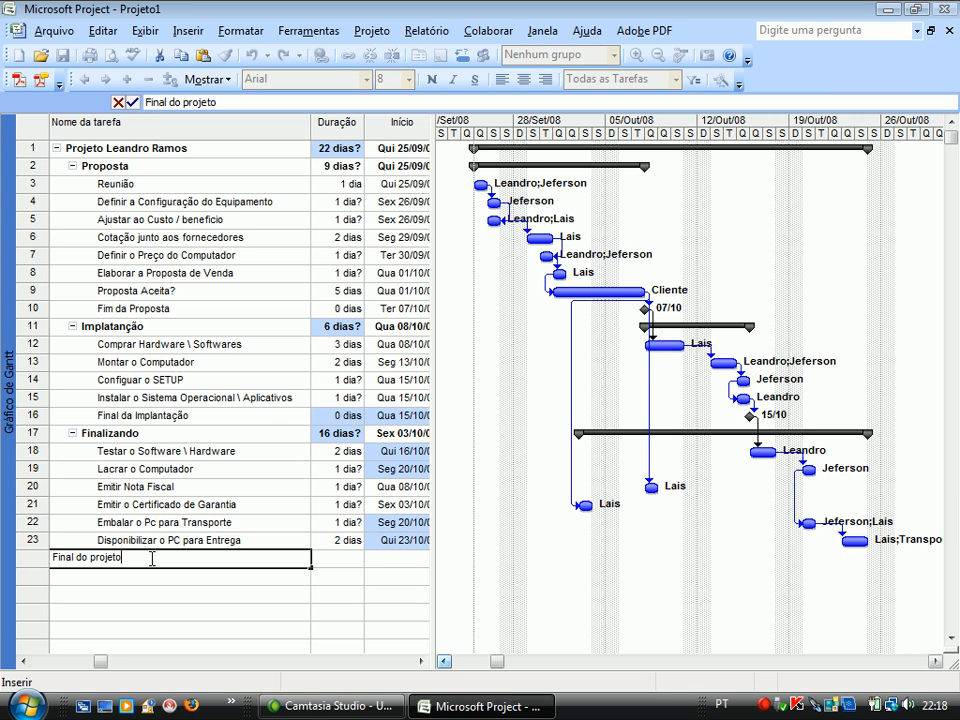
{"action": "type", "text": "do projeto"}
{"action": "key", "text": "Return"}
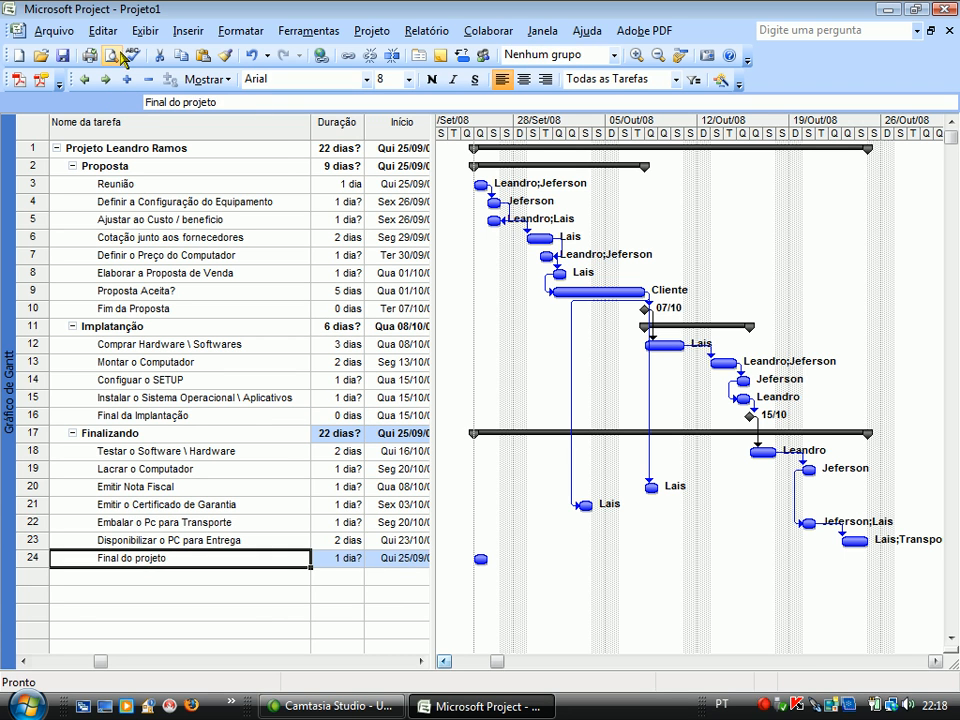
{"action": "left_click", "coordinate": [85, 80]}
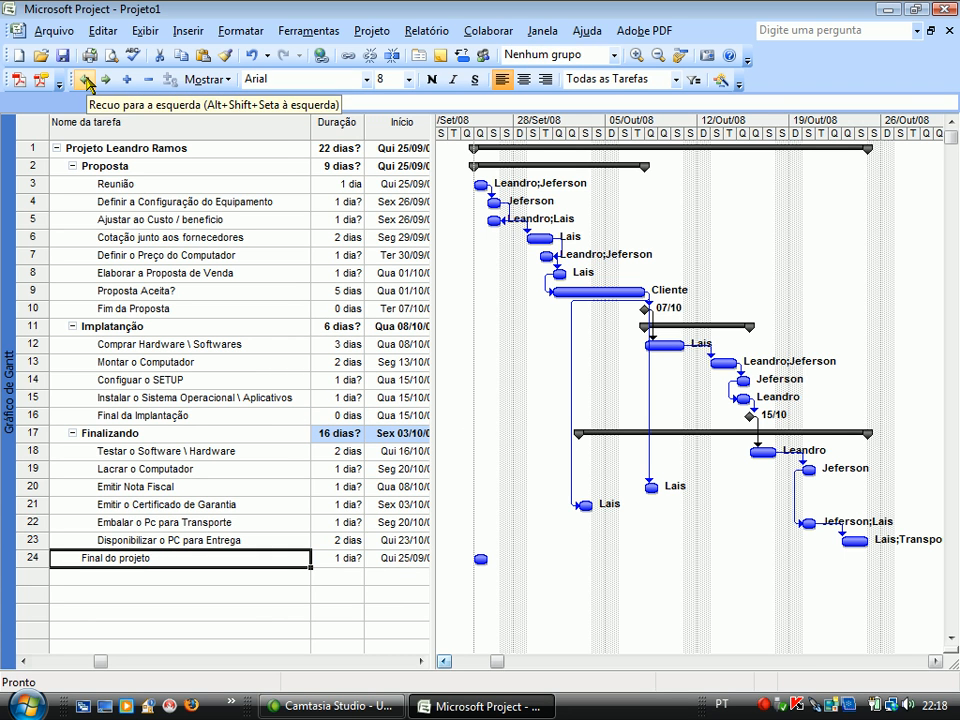
{"action": "left_click", "coordinate": [86, 80]}
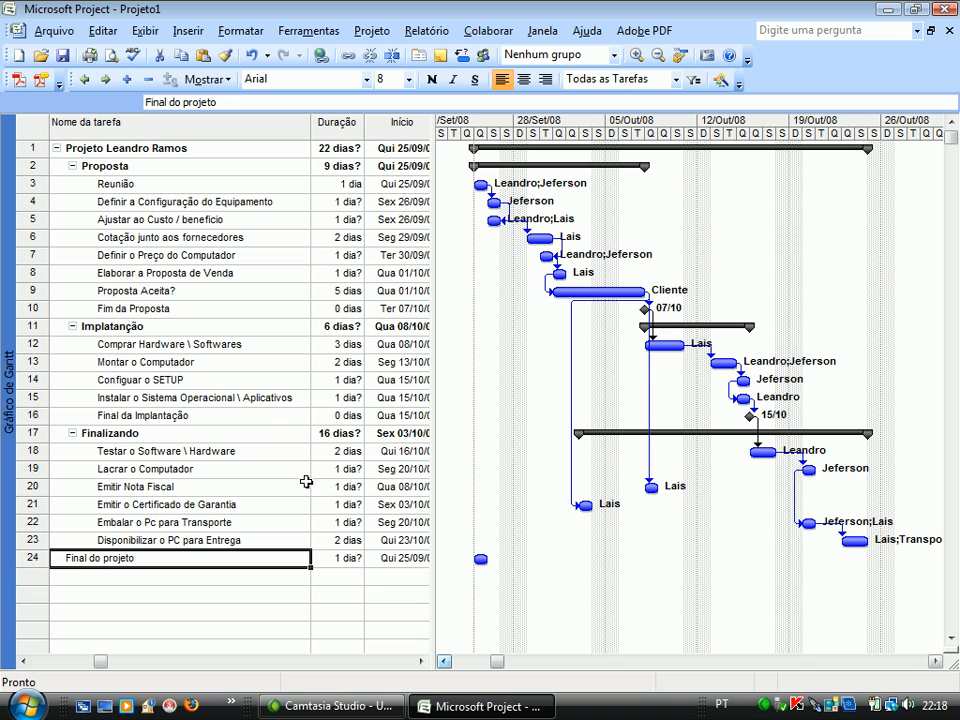
- Make Final do projeto a milestone by setting its duration to 0 days
{"action": "left_click", "coordinate": [333, 559]}
{"action": "type", "text": "0"}
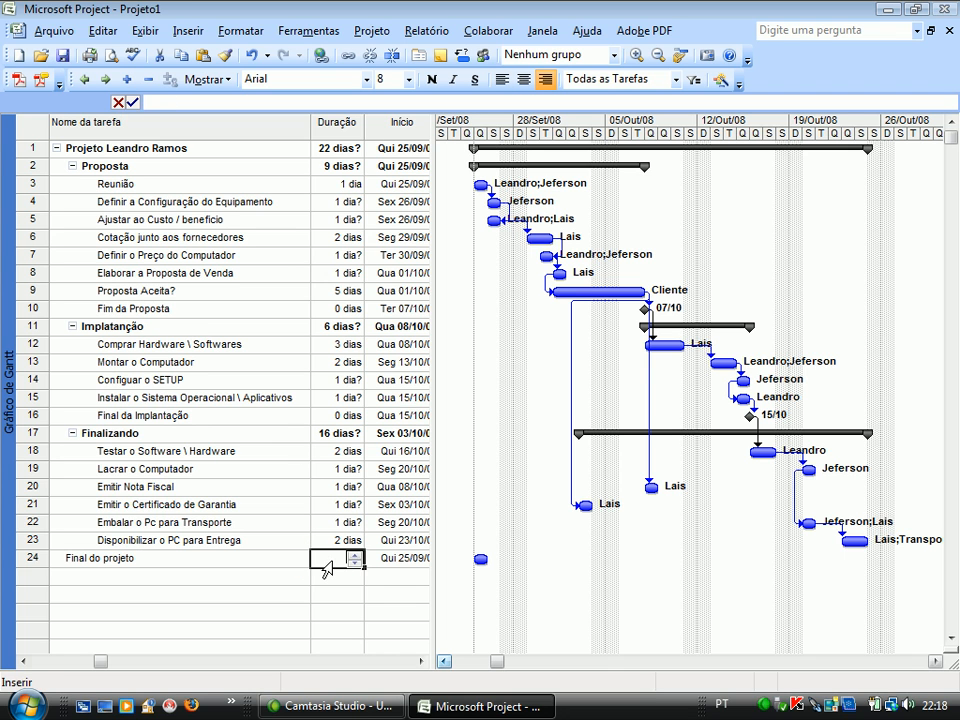
{"action": "key", "text": "Return"}
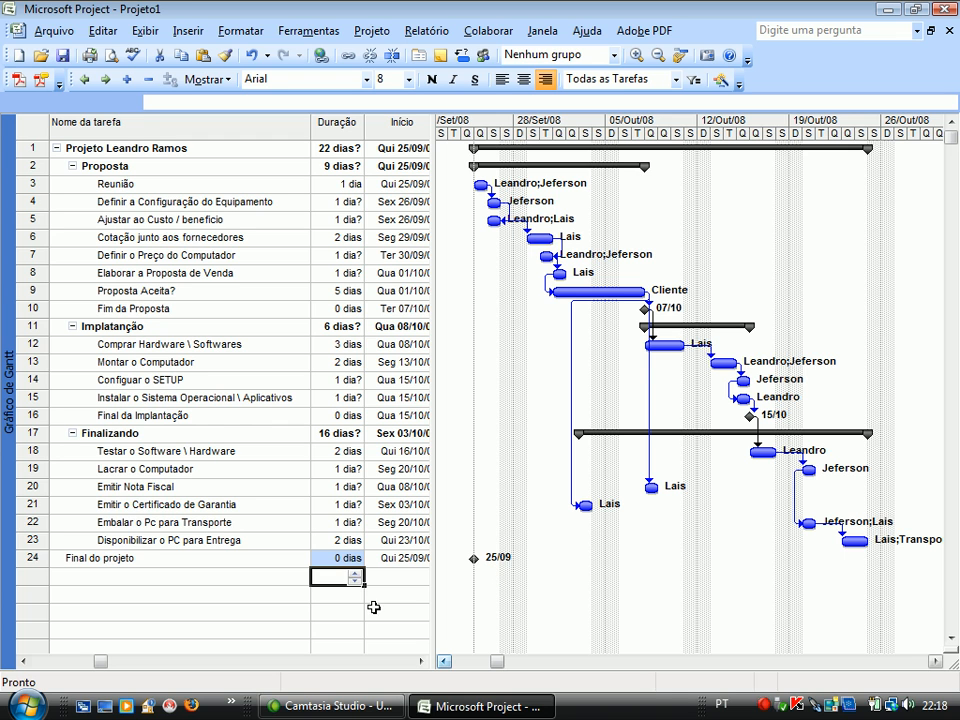
- Indent Final do projeto one level so it sits at the same level as the Finalizando phase
{"action": "left_click", "coordinate": [86, 558]}
{"action": "left_click", "coordinate": [105, 80]}
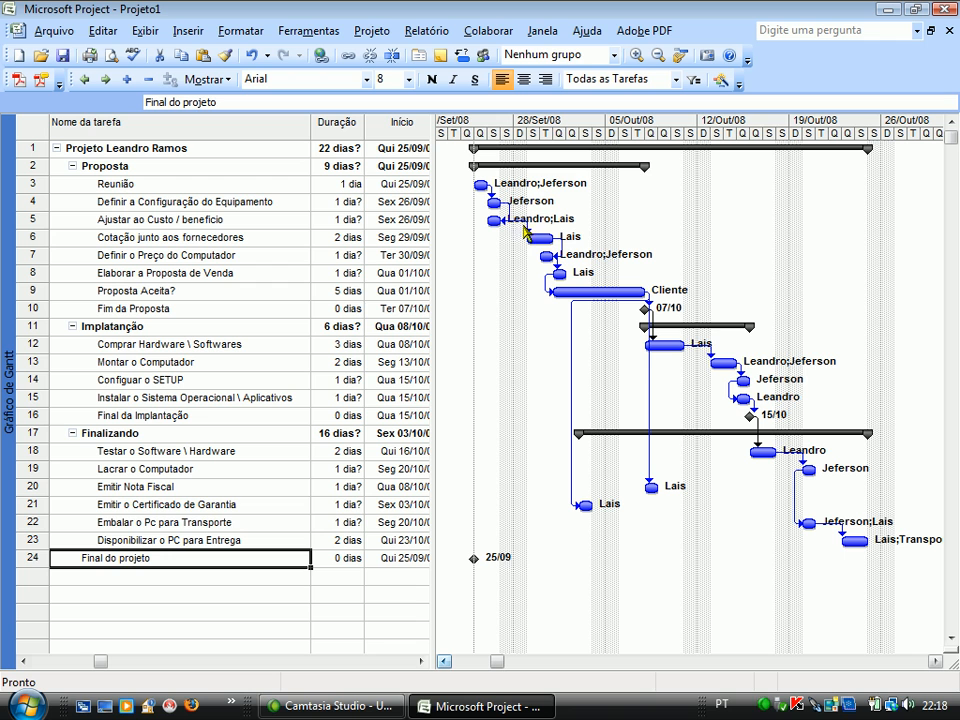
{"action": "left_click", "coordinate": [606, 288]}
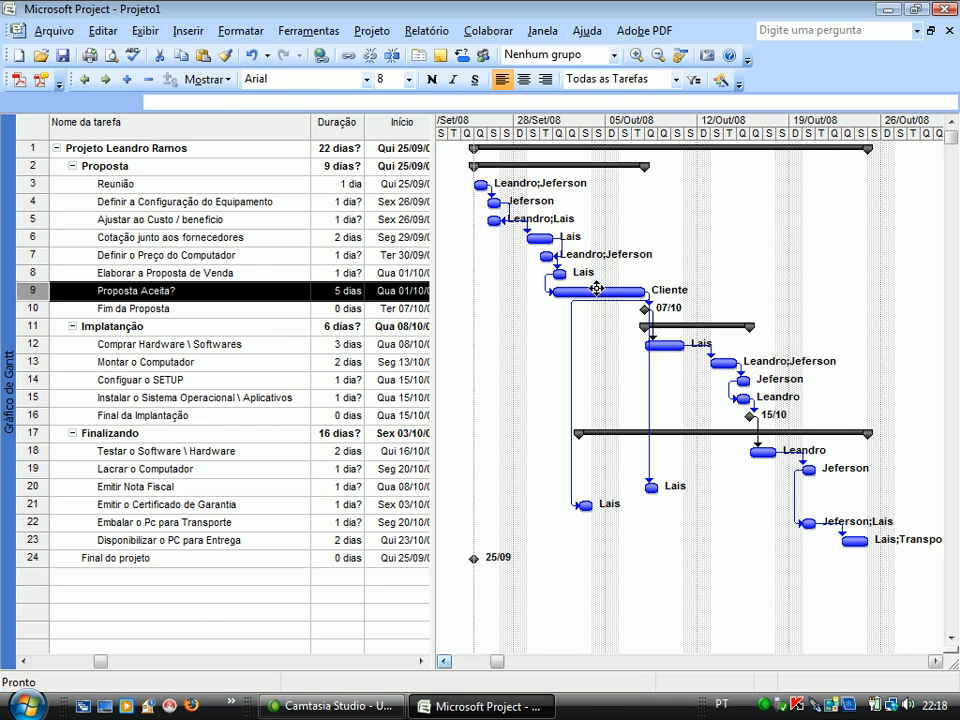
- Change the color of the Proposta Aceita? Gantt bar to Roxo
{"action": "double_click", "coordinate": [594, 292]}
{"action": "left_click", "coordinate": [558, 292]}
{"action": "left_click", "coordinate": [558, 292]}
{"action": "left_click", "coordinate": [556, 319]}
{"action": "left_click", "coordinate": [556, 319]}
{"action": "left_click", "coordinate": [558, 347]}
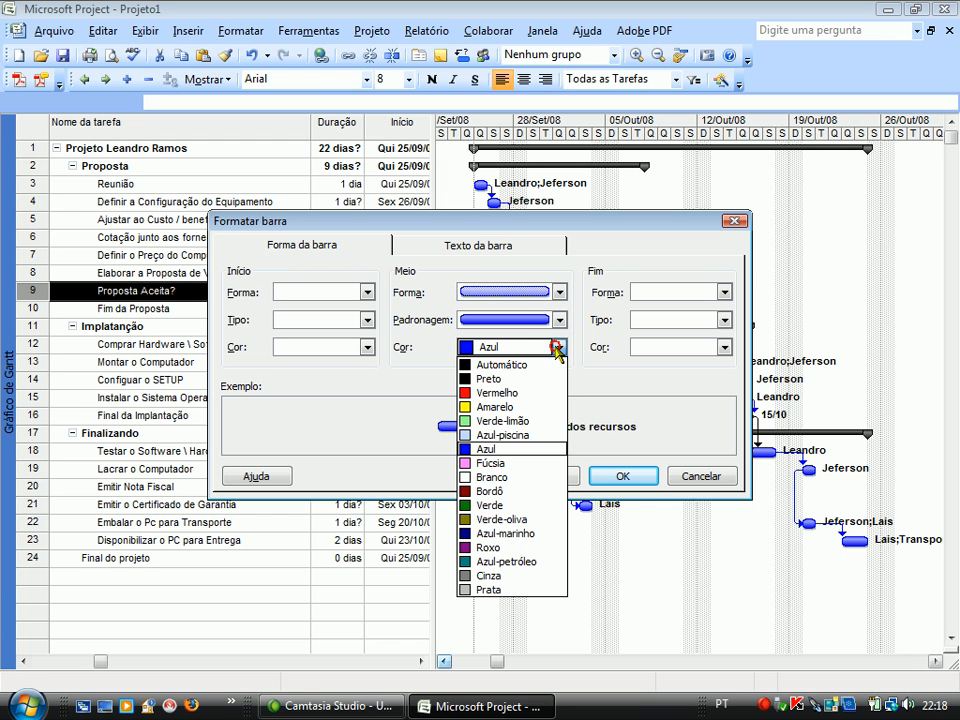
{"action": "left_click", "coordinate": [514, 394]}
{"action": "left_click", "coordinate": [560, 347]}
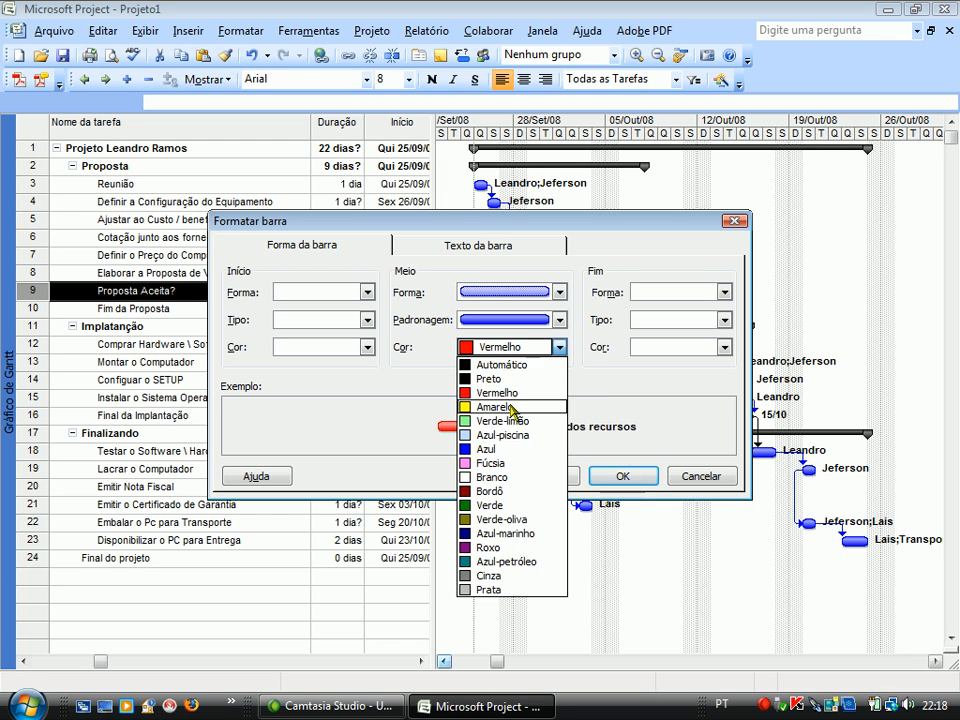
{"action": "left_click", "coordinate": [496, 549]}
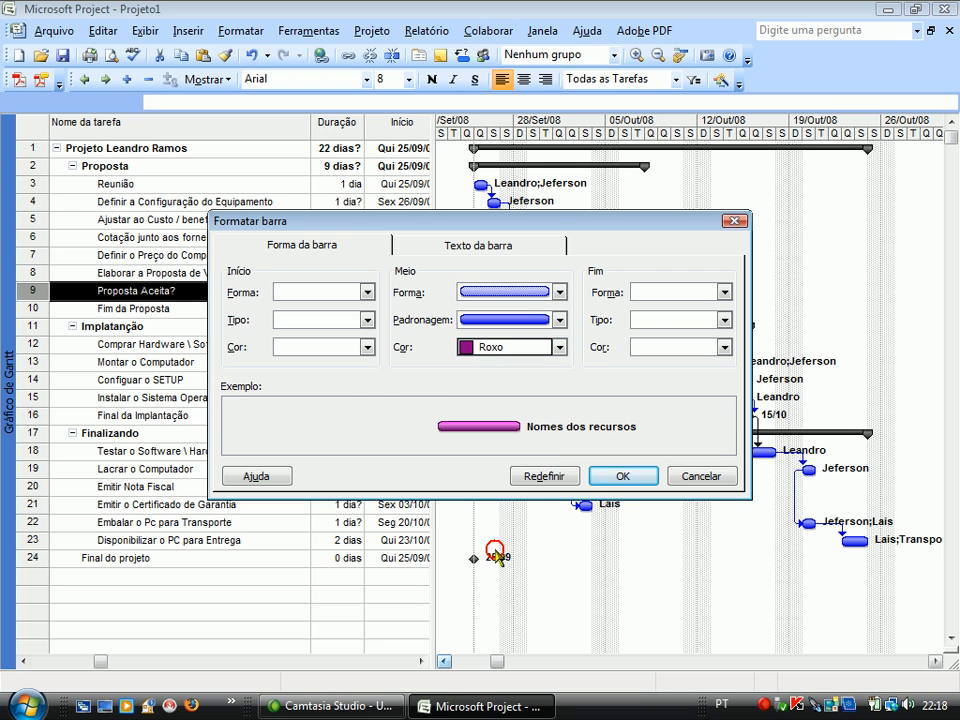
{"action": "left_click", "coordinate": [621, 476]}
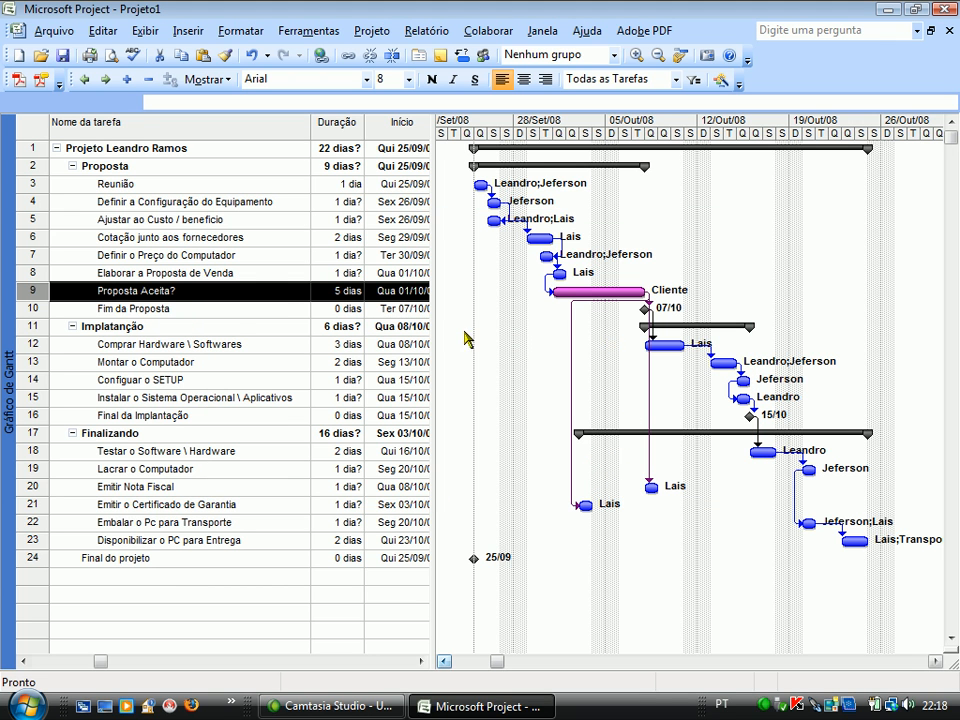
- Change the color of the Montar o Computador Gantt bar to Verde
{"action": "left_click", "coordinate": [162, 344]}
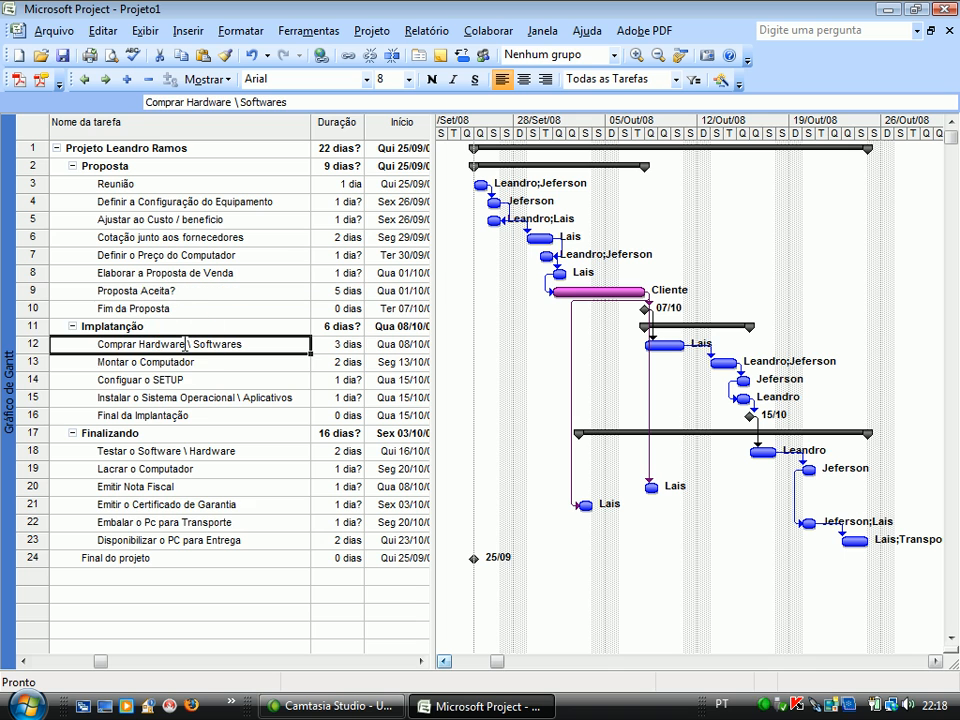
{"action": "left_click", "coordinate": [165, 362]}
{"action": "left_click_drag", "start_coordinate": [711, 363], "coordinate": [713, 364]}
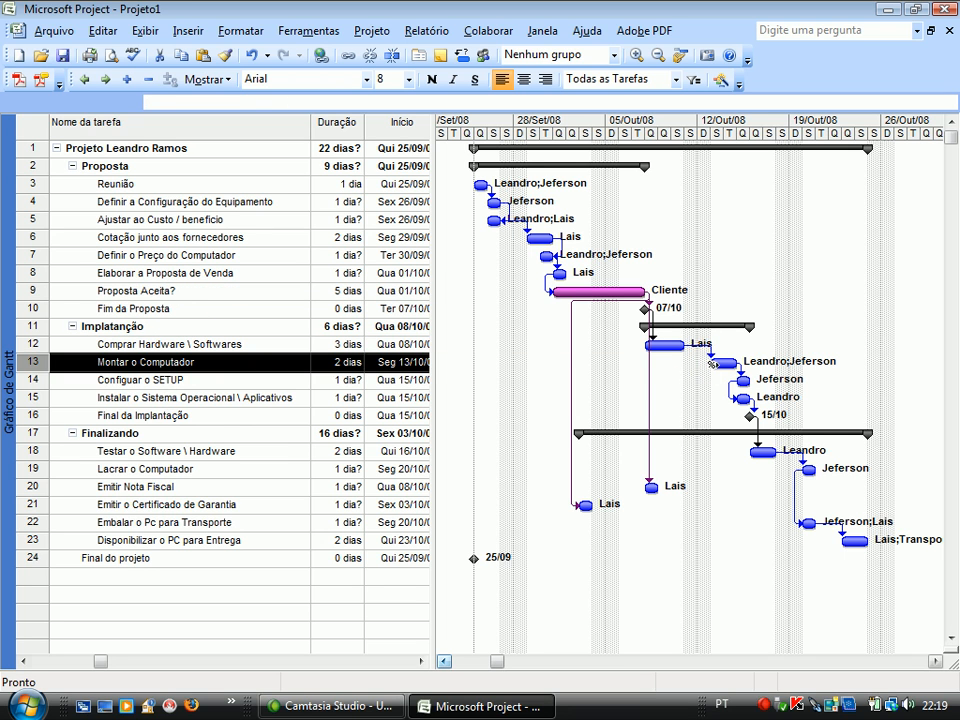
{"action": "double_click", "coordinate": [723, 364]}
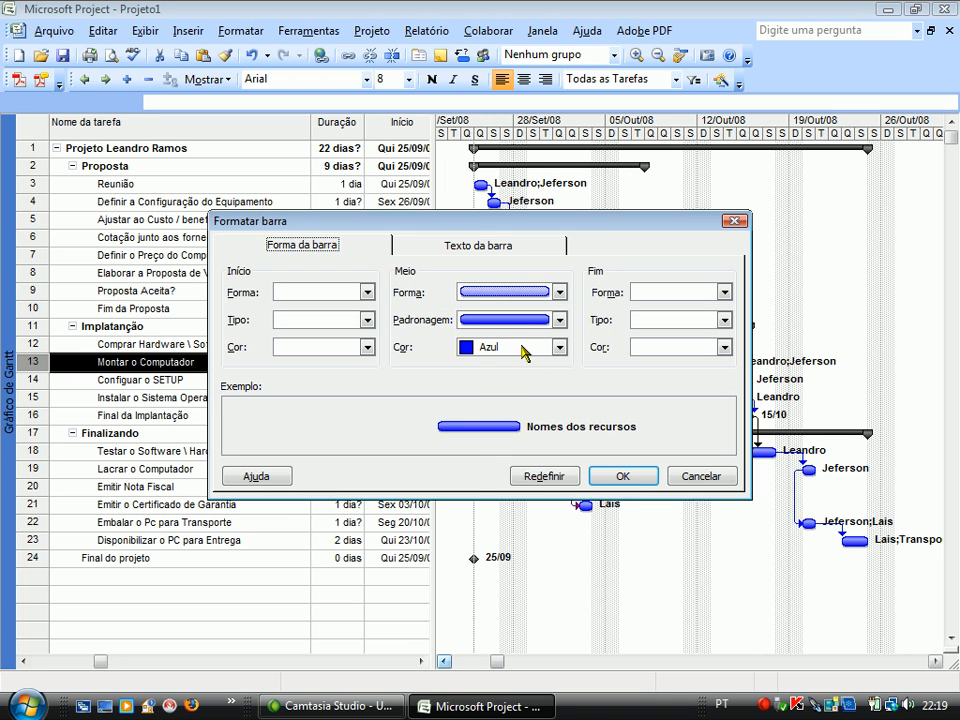
{"action": "left_click", "coordinate": [558, 347]}
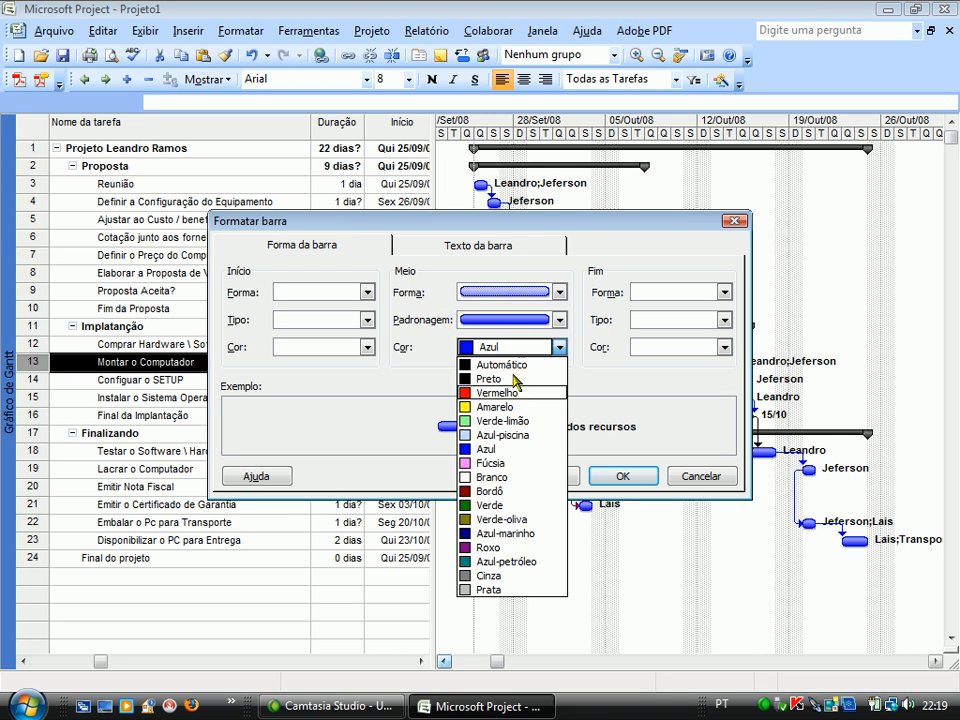
{"action": "left_click", "coordinate": [490, 505]}
{"action": "left_click", "coordinate": [620, 478]}
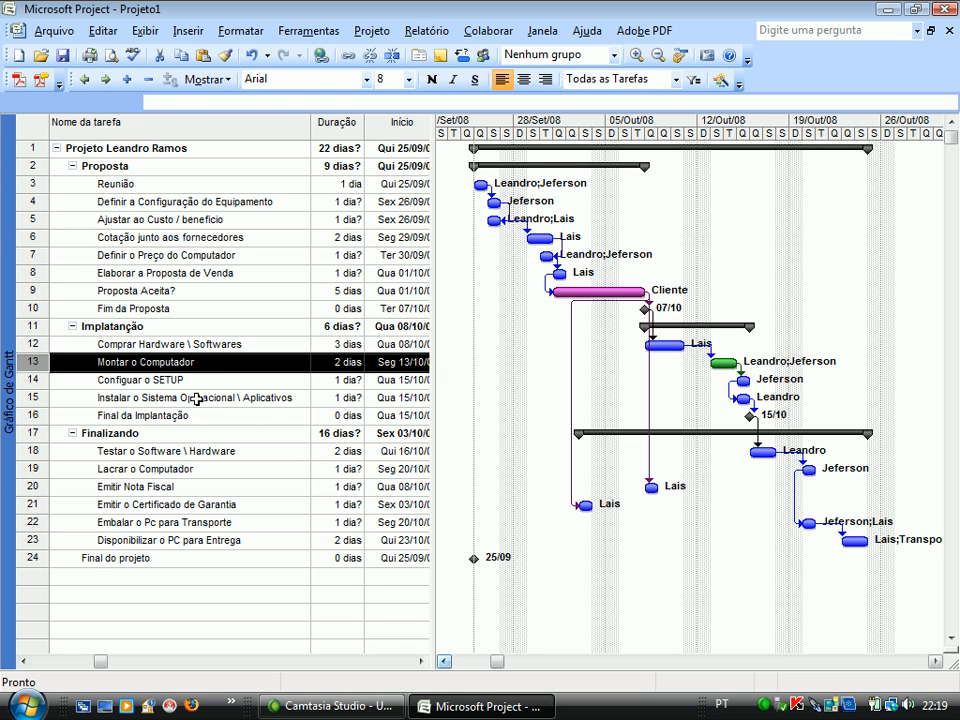
- Set the Gantt bar color of Instalar o Sistema Operacional \ Aplicativos to Amarelo
{"action": "left_click", "coordinate": [255, 398]}
{"action": "left_click", "coordinate": [744, 398]}
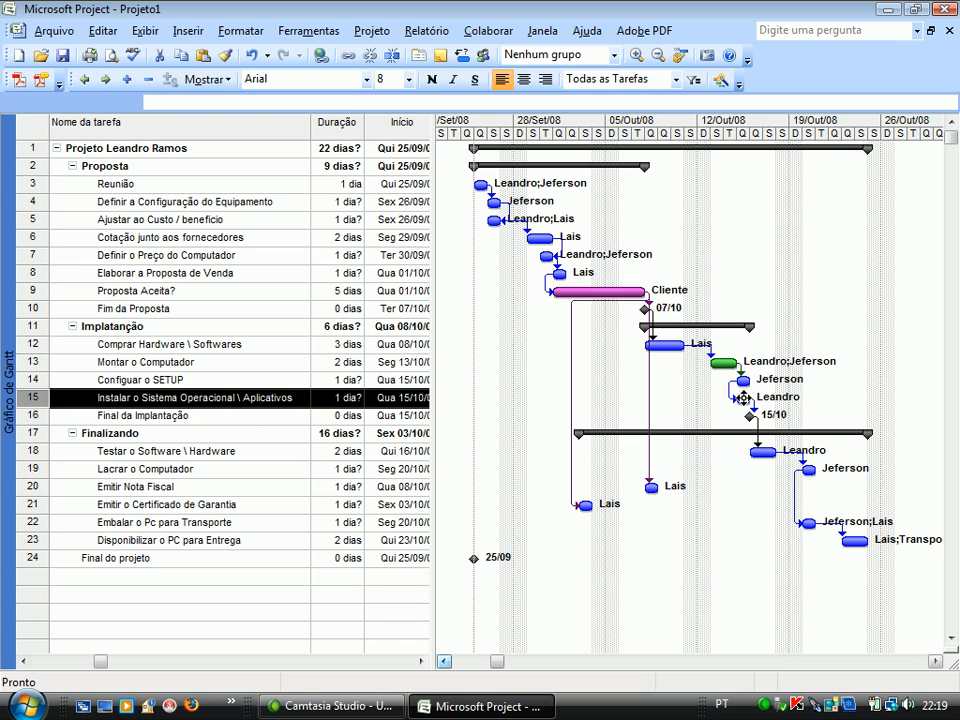
{"action": "double_click", "coordinate": [744, 398]}
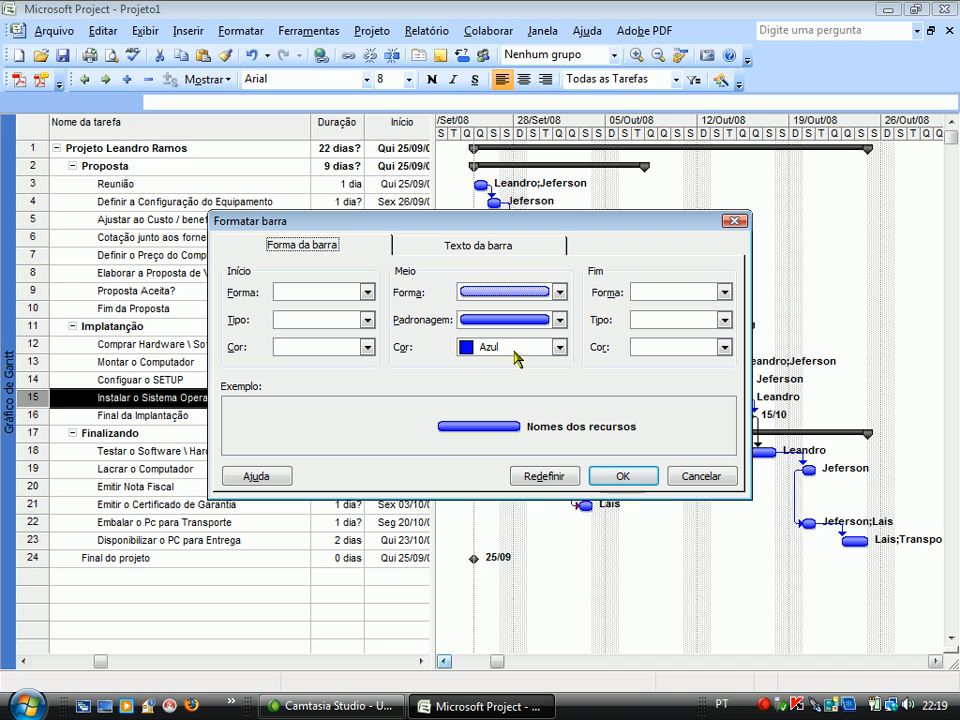
{"action": "left_click", "coordinate": [520, 347]}
{"action": "left_click", "coordinate": [495, 409]}
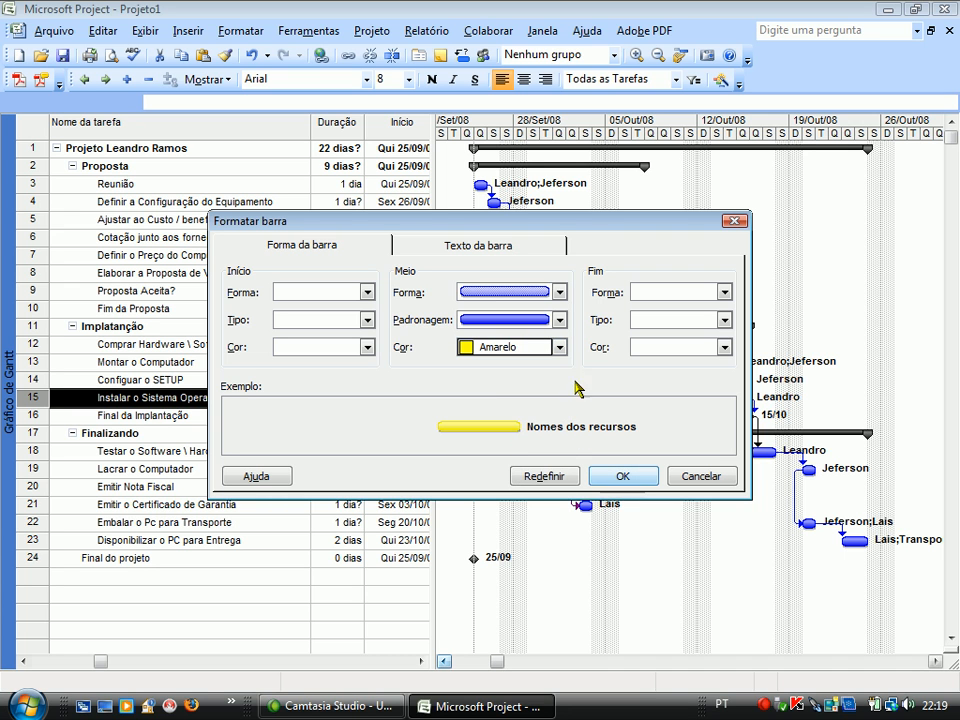
- Give the Instalar o Sistema Operacional \ Aplicativos bar a dense dotted fill pattern and apply the bar formatting
{"action": "left_click", "coordinate": [558, 320]}
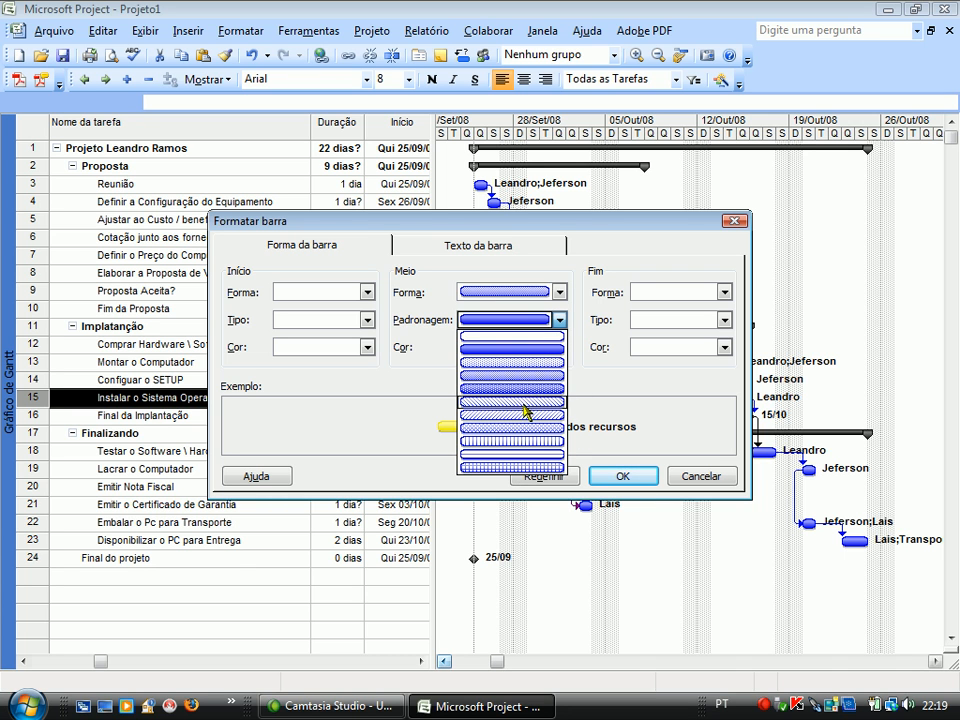
{"action": "left_click", "coordinate": [521, 418]}
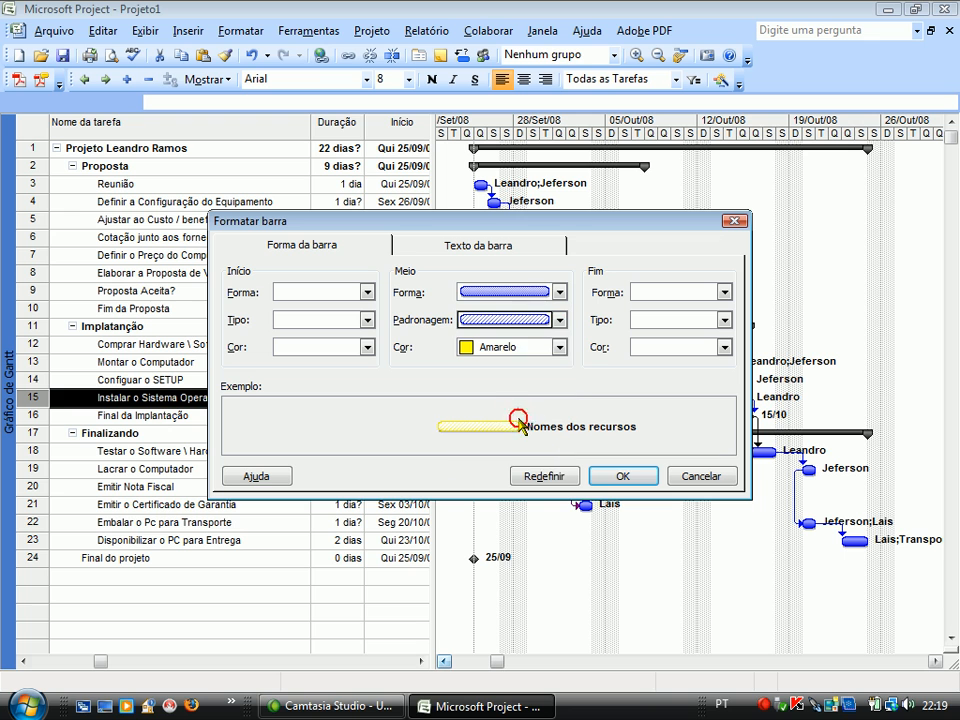
{"action": "left_click", "coordinate": [558, 320]}
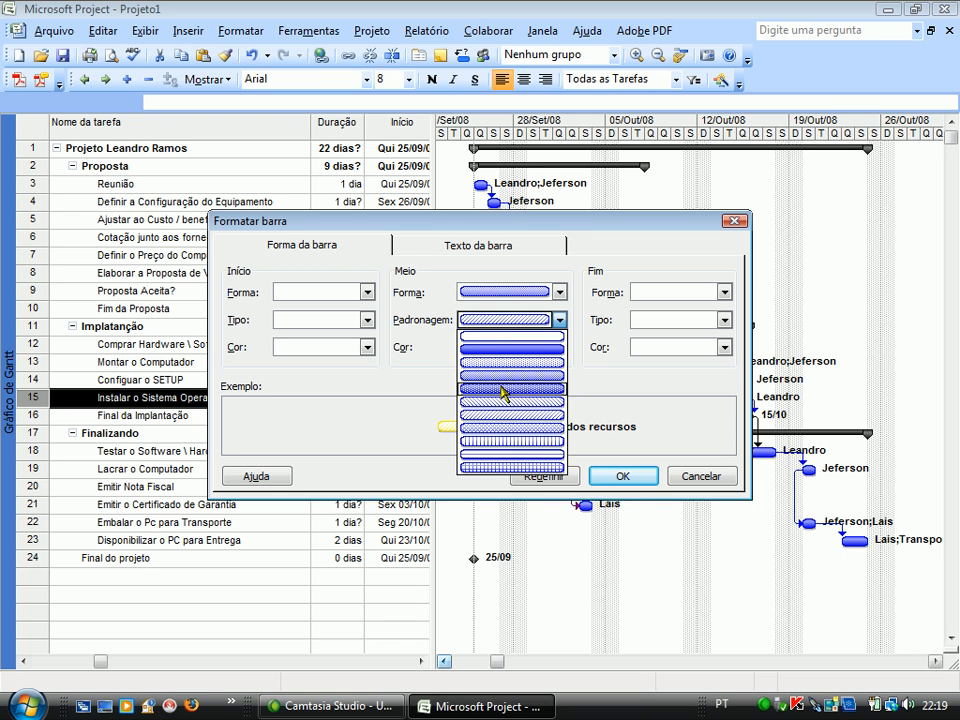
{"action": "left_click", "coordinate": [503, 388]}
{"action": "left_click", "coordinate": [521, 299]}
{"action": "left_click", "coordinate": [546, 333]}
{"action": "left_click", "coordinate": [622, 476]}
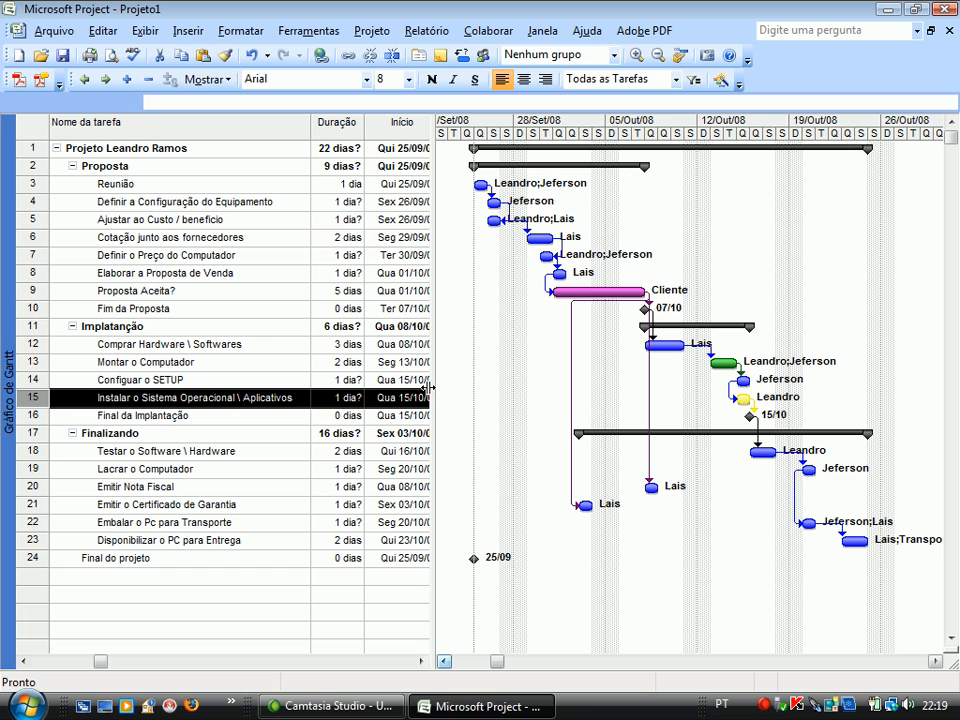
- Widen the task table so the Término and Predecessoras columns show beside the Gantt chart
{"action": "left_click_drag", "start_coordinate": [432, 388], "coordinate": [624, 362]}
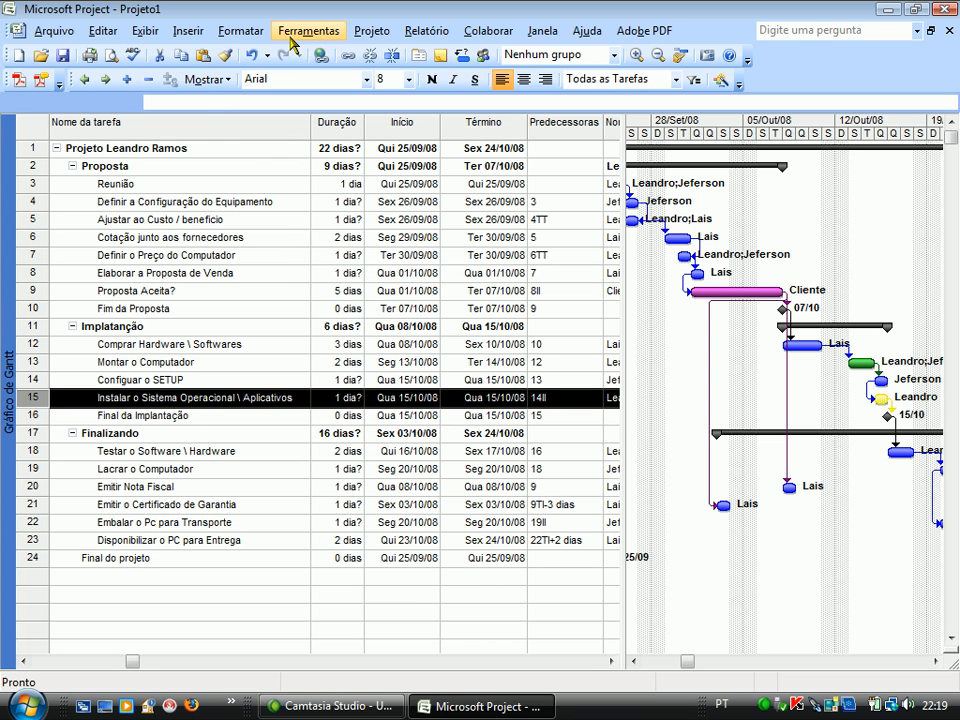
- Review the tasks in the Calendário view from late September through the end of October, and return to the Gráfico de Gantt view
{"action": "left_click", "coordinate": [152, 33]}
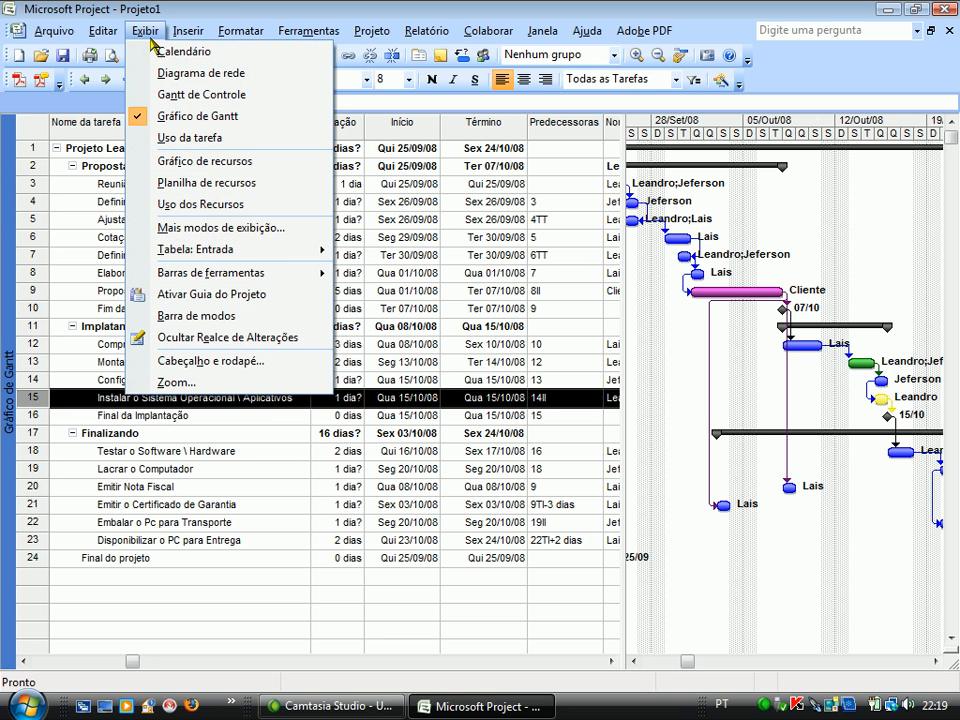
{"action": "left_click", "coordinate": [157, 53]}
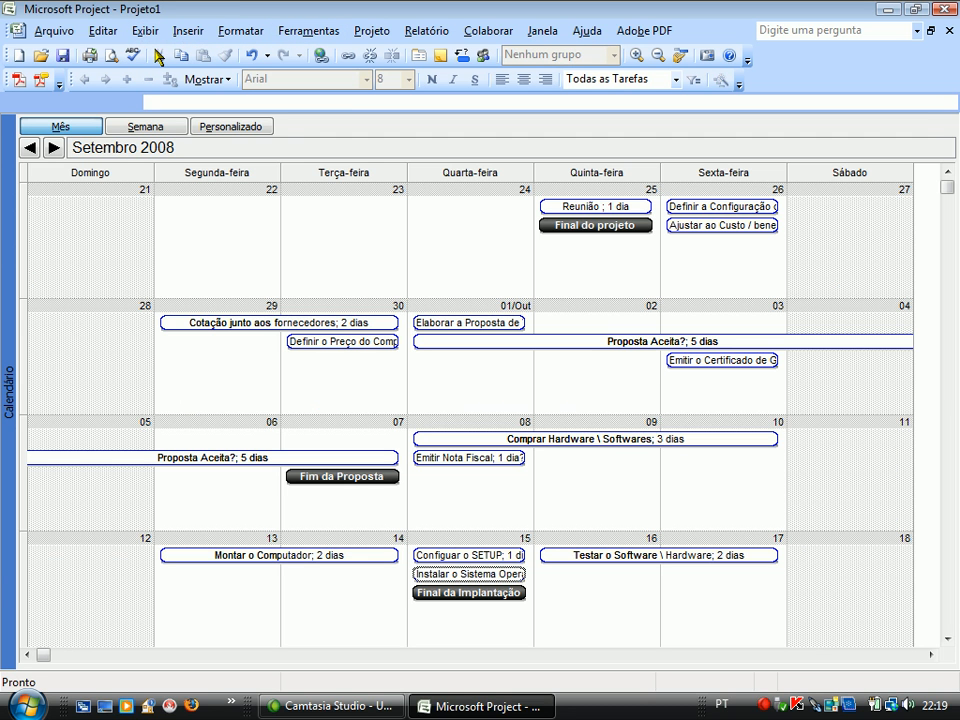
{"action": "left_click", "coordinate": [308, 237]}
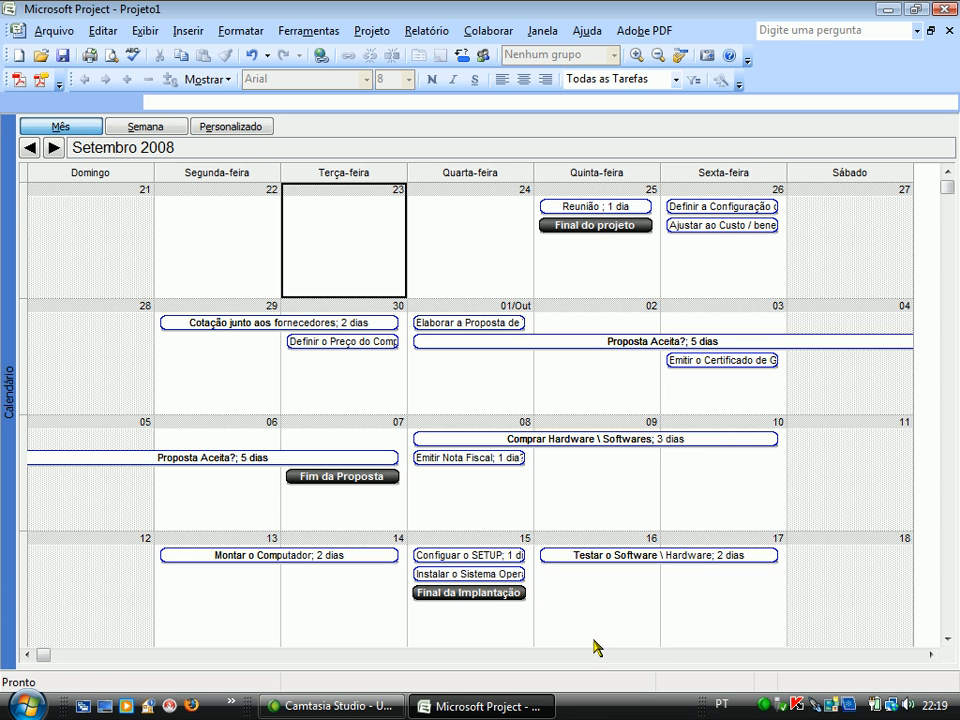
{"action": "left_click", "coordinate": [330, 526]}
{"action": "left_click", "coordinate": [437, 612]}
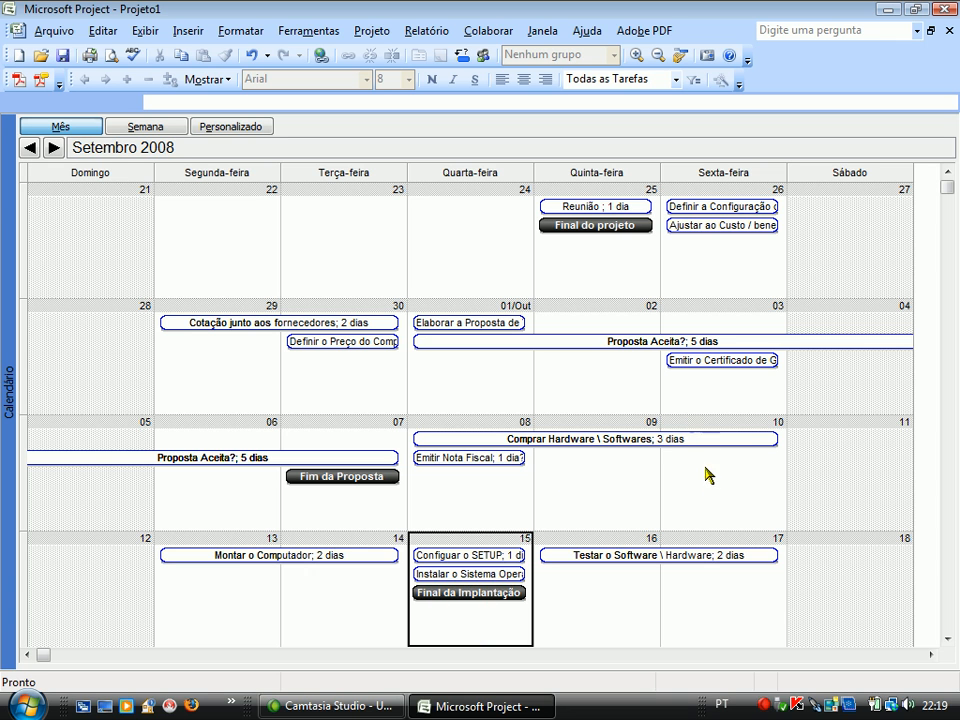
{"action": "left_click", "coordinate": [947, 638]}
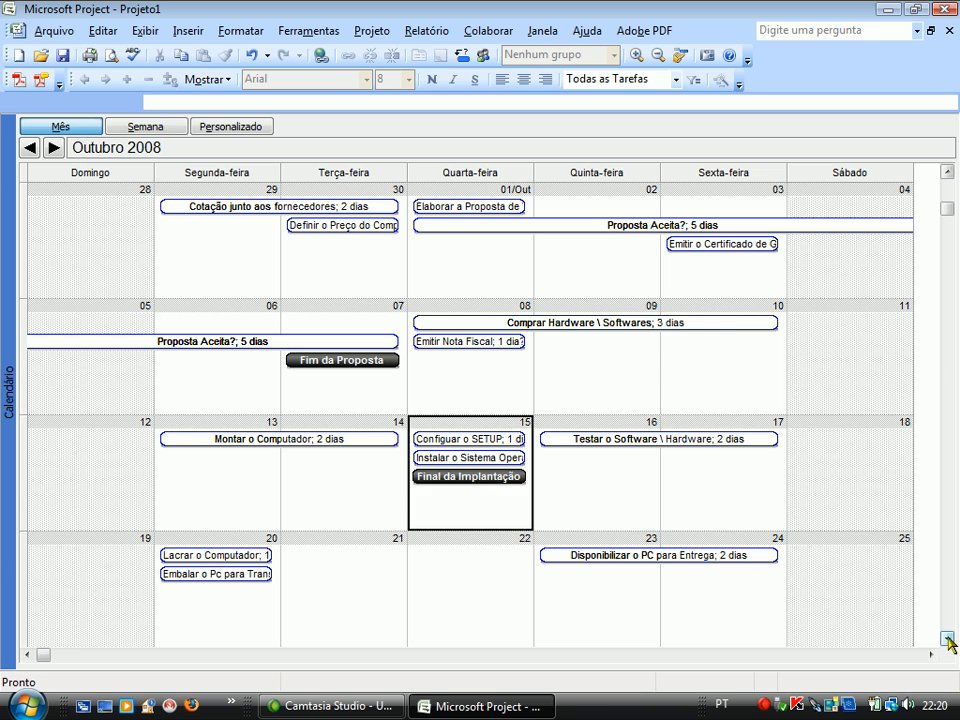
{"action": "left_click", "coordinate": [945, 638]}
{"action": "left_click", "coordinate": [146, 32]}
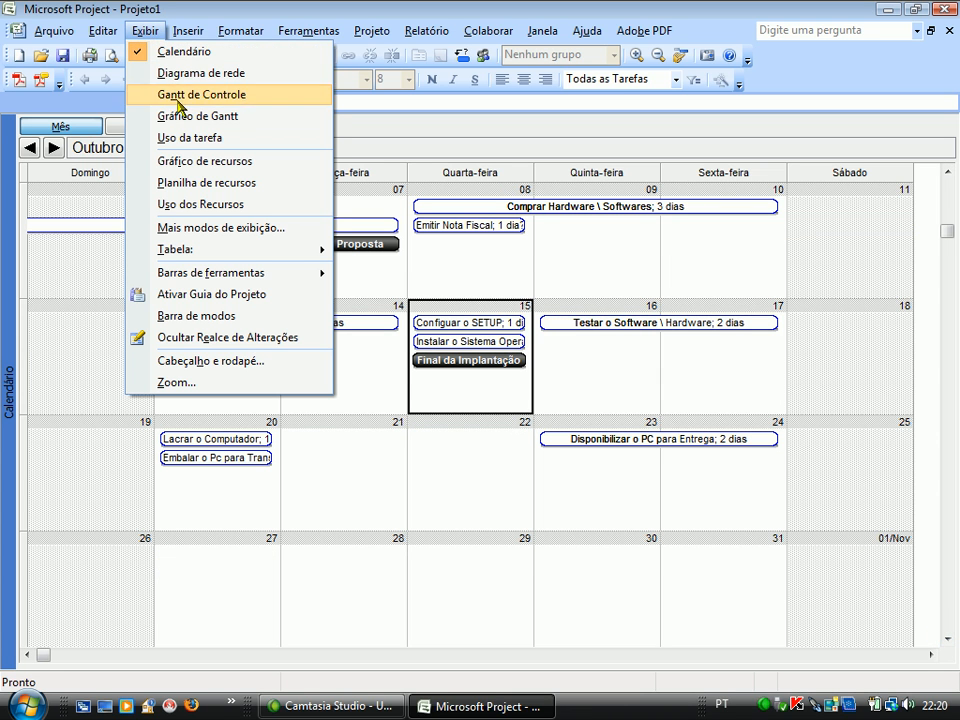
{"action": "left_click", "coordinate": [190, 116]}
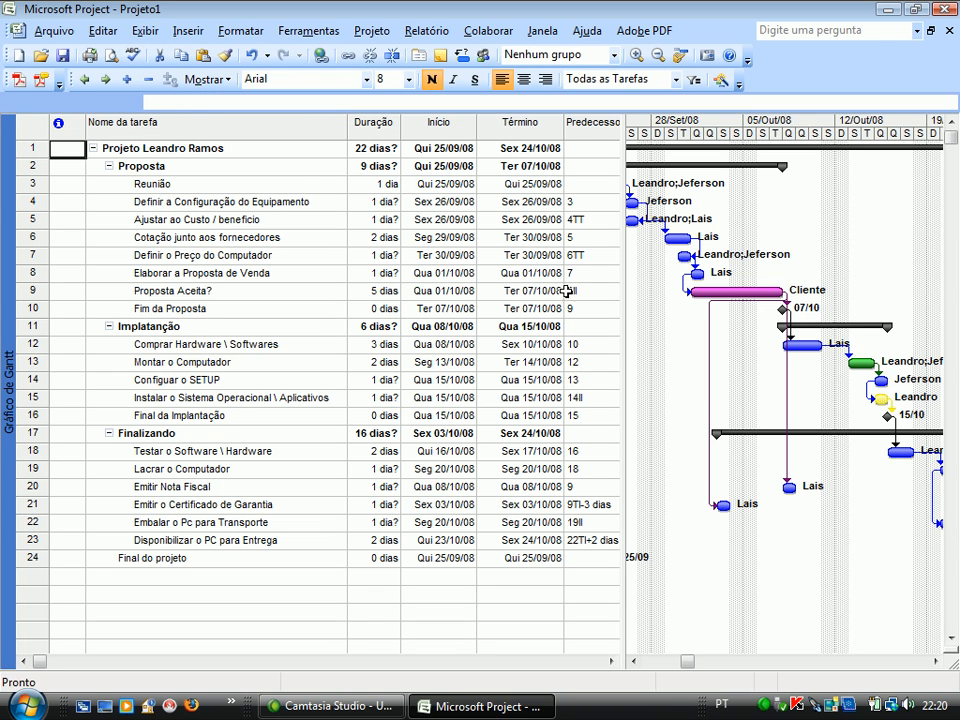
- Display the project in the Diagrama de rede view and examine the phase boxes and the Final do projeto milestone
{"action": "left_click", "coordinate": [146, 31]}
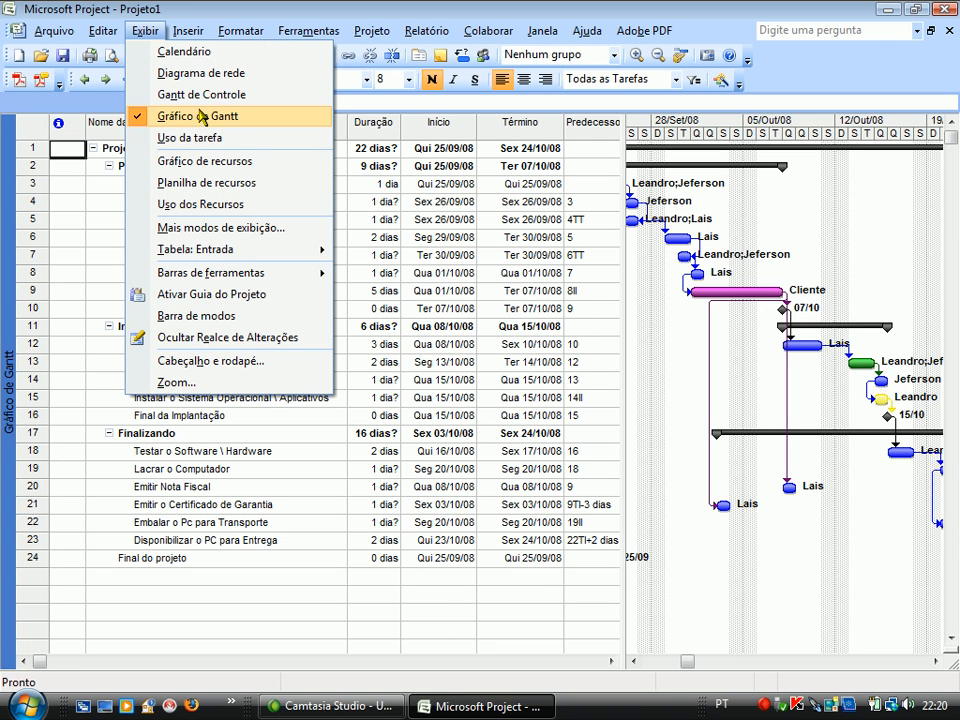
{"action": "left_click", "coordinate": [200, 74]}
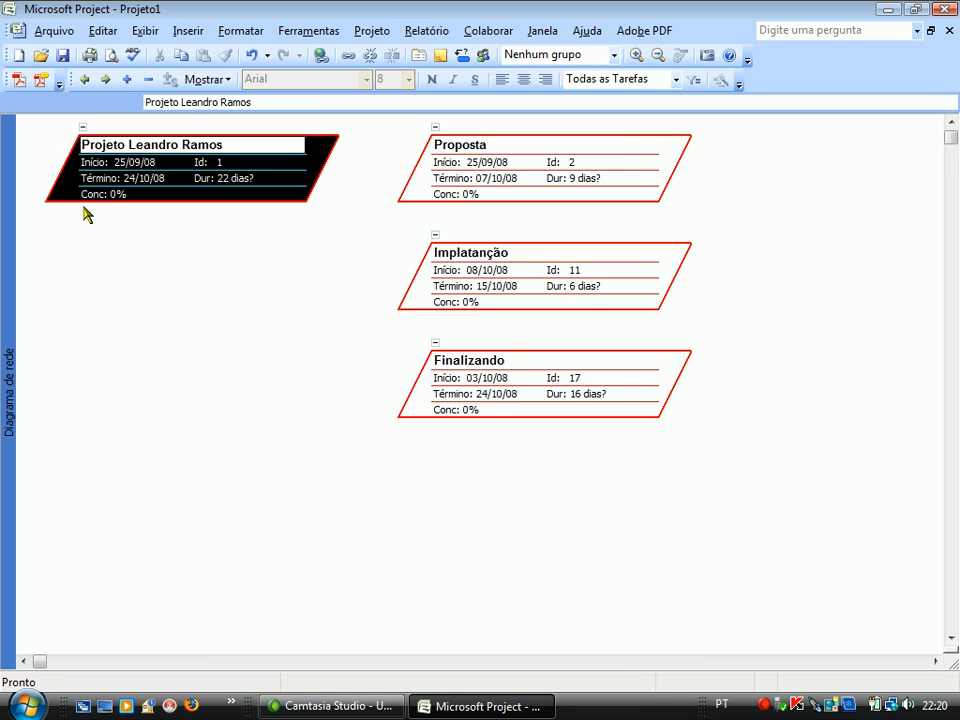
{"action": "left_click", "coordinate": [492, 163]}
{"action": "left_click", "coordinate": [592, 287]}
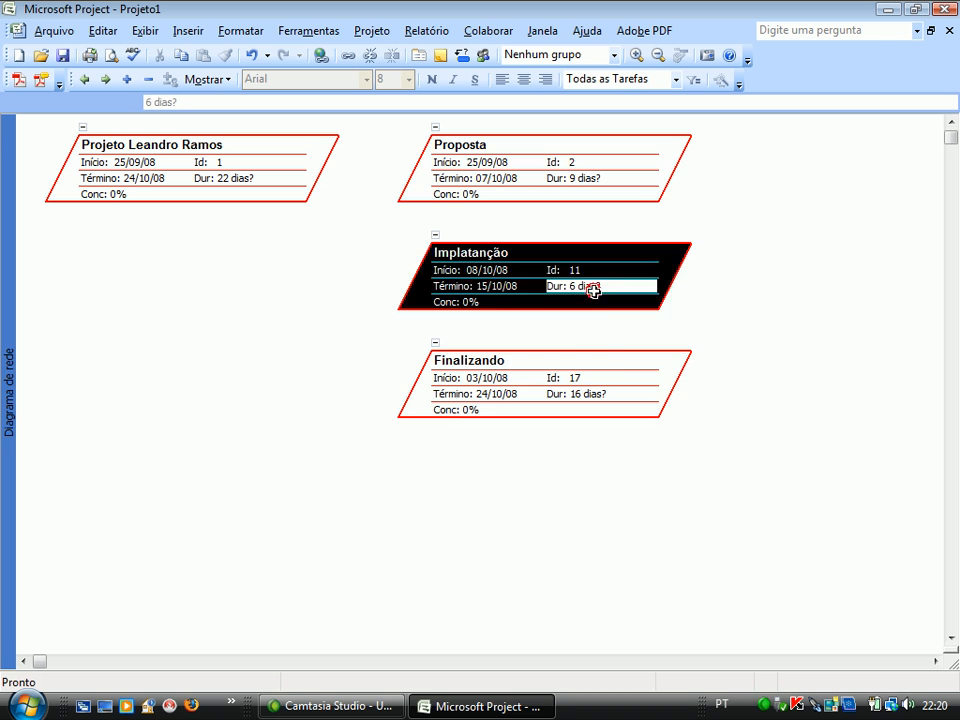
{"action": "left_click", "coordinate": [668, 384]}
{"action": "left_click", "coordinate": [951, 637]}
{"action": "left_click", "coordinate": [951, 637]}
{"action": "left_click", "coordinate": [951, 637]}
{"action": "left_click", "coordinate": [937, 661]}
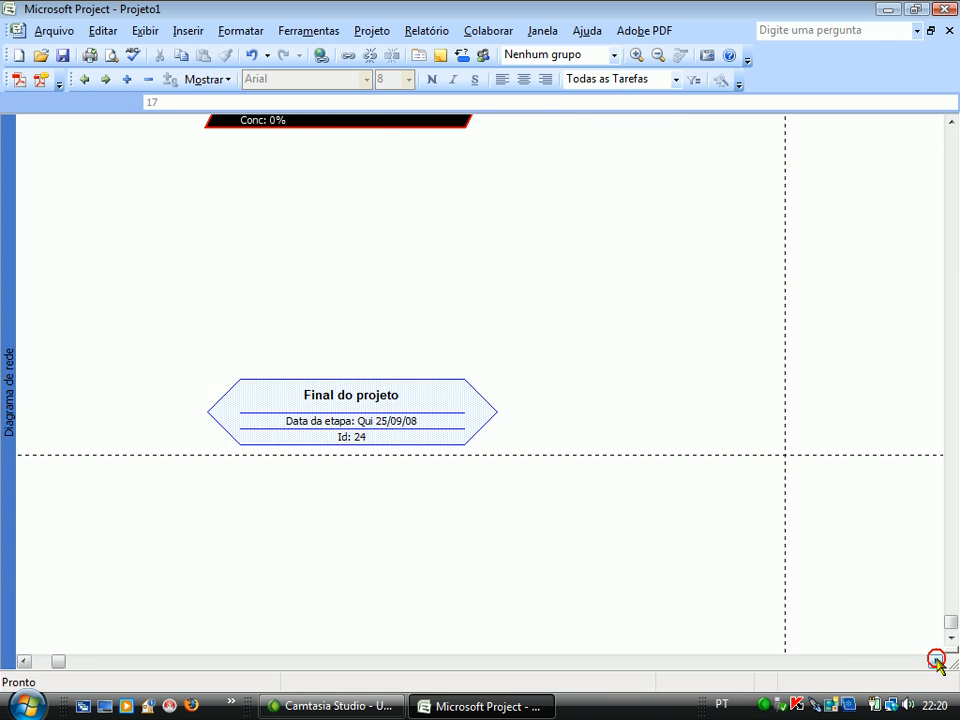
{"action": "left_click", "coordinate": [937, 661]}
{"action": "left_click_drag", "start_coordinate": [942, 506], "coordinate": [942, 504]}
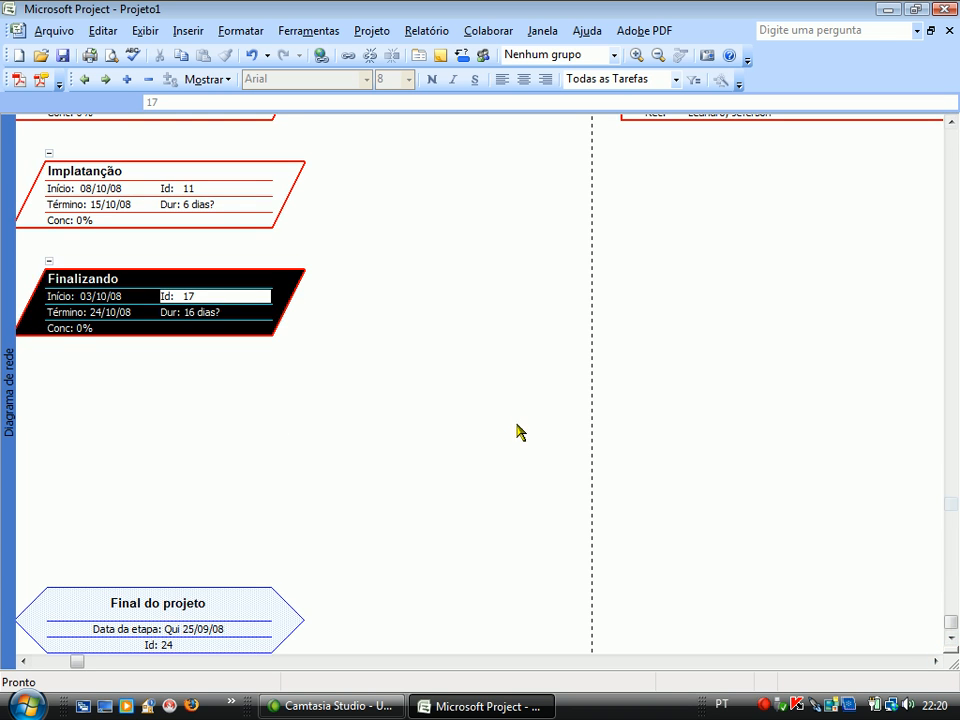
{"action": "left_click", "coordinate": [951, 249]}
{"action": "left_click", "coordinate": [952, 230]}
{"action": "left_click", "coordinate": [953, 232]}
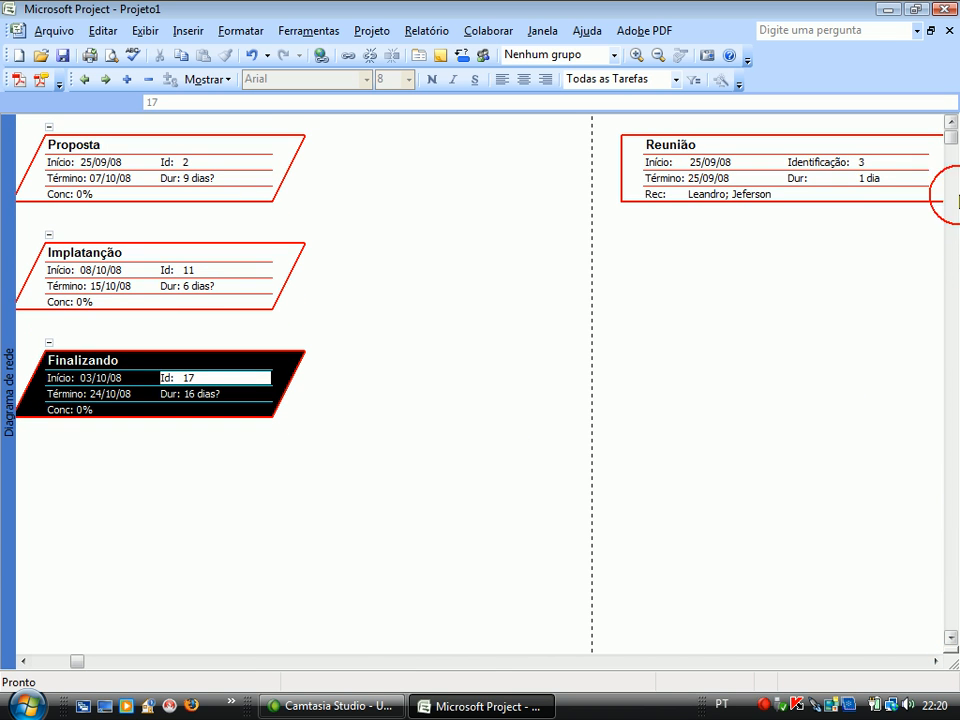
- Page through the network diagram's print preview up to page 17 and return to the Gráfico de Gantt view
{"action": "left_click", "coordinate": [112, 55]}
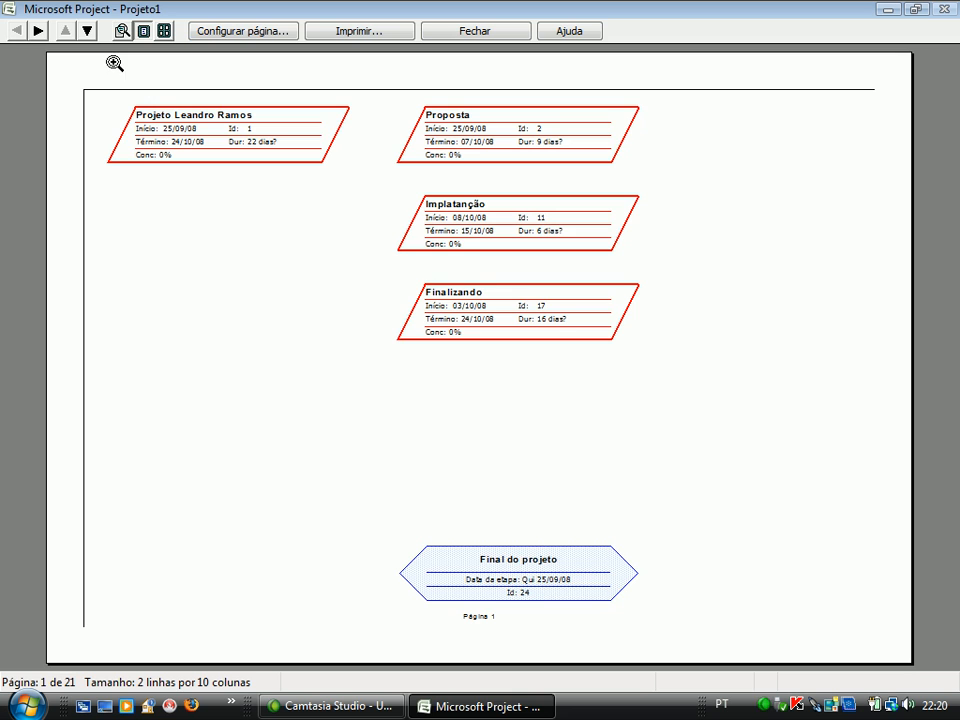
{"action": "left_click", "coordinate": [38, 29]}
{"action": "left_click", "coordinate": [38, 29]}
{"action": "left_click", "coordinate": [38, 29]}
{"action": "left_click", "coordinate": [38, 29]}
{"action": "left_click", "coordinate": [38, 30]}
{"action": "left_click", "coordinate": [38, 30]}
{"action": "left_click", "coordinate": [38, 30]}
{"action": "left_click", "coordinate": [38, 30]}
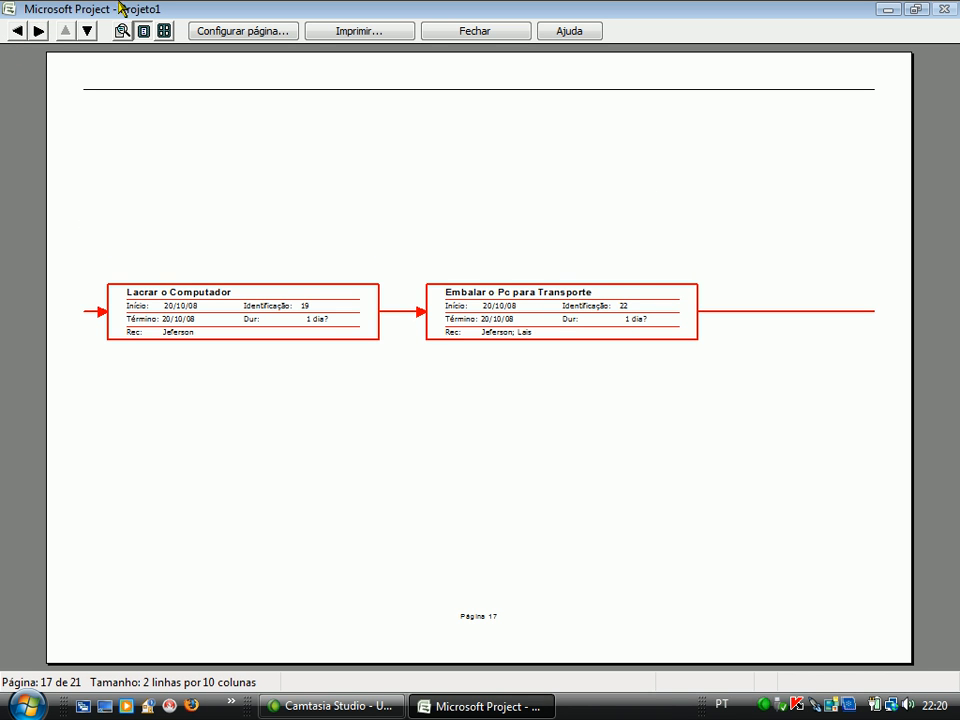
{"action": "left_click", "coordinate": [451, 32]}
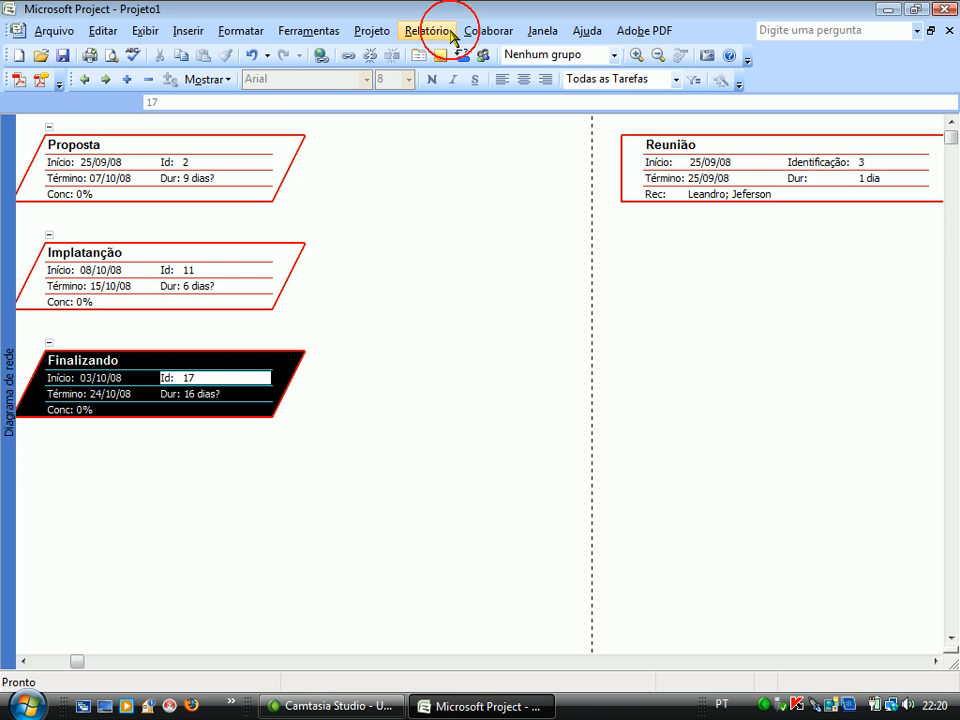
{"action": "left_click", "coordinate": [140, 32]}
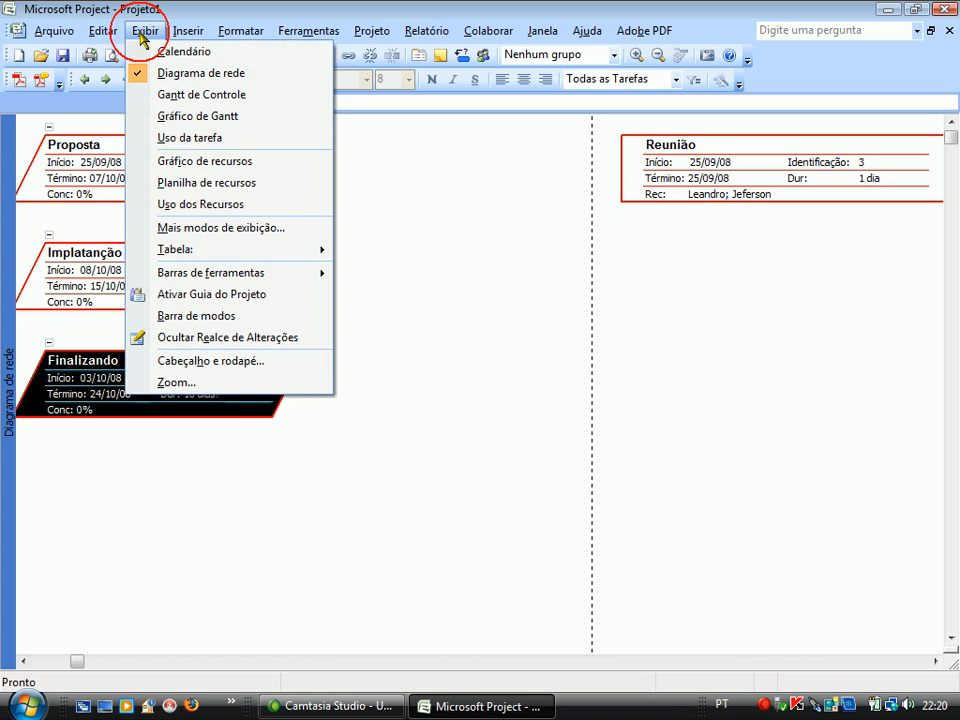
{"action": "left_click", "coordinate": [200, 115]}
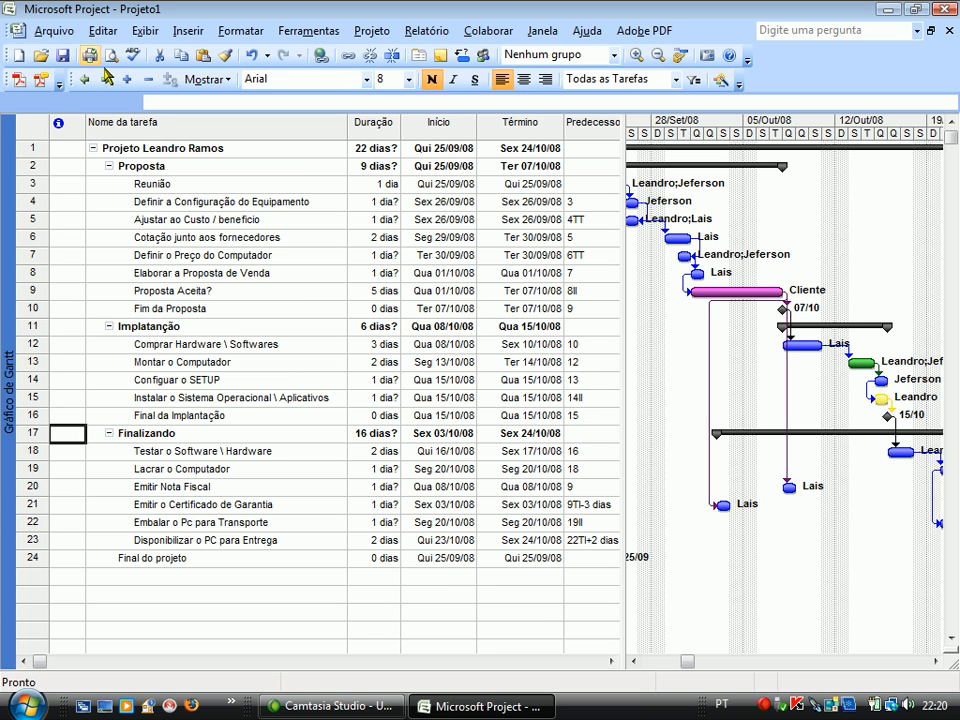
- Display the Calendário view, review its September and October 2008 pages in print preview, and close the preview
{"action": "left_click", "coordinate": [137, 37]}
{"action": "left_click", "coordinate": [145, 47]}
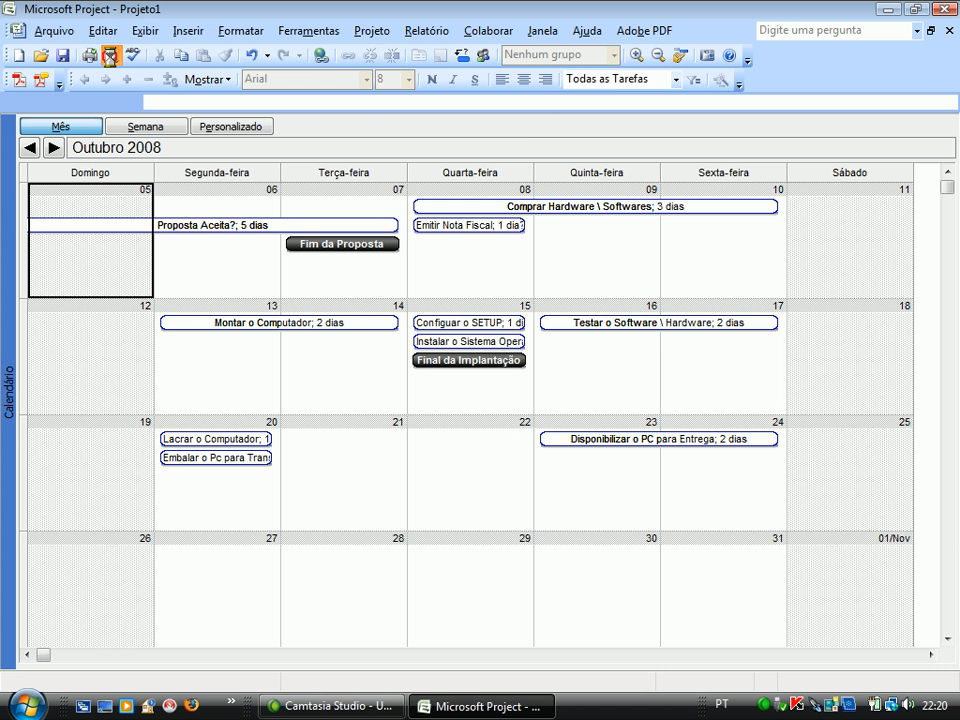
{"action": "left_click", "coordinate": [111, 55]}
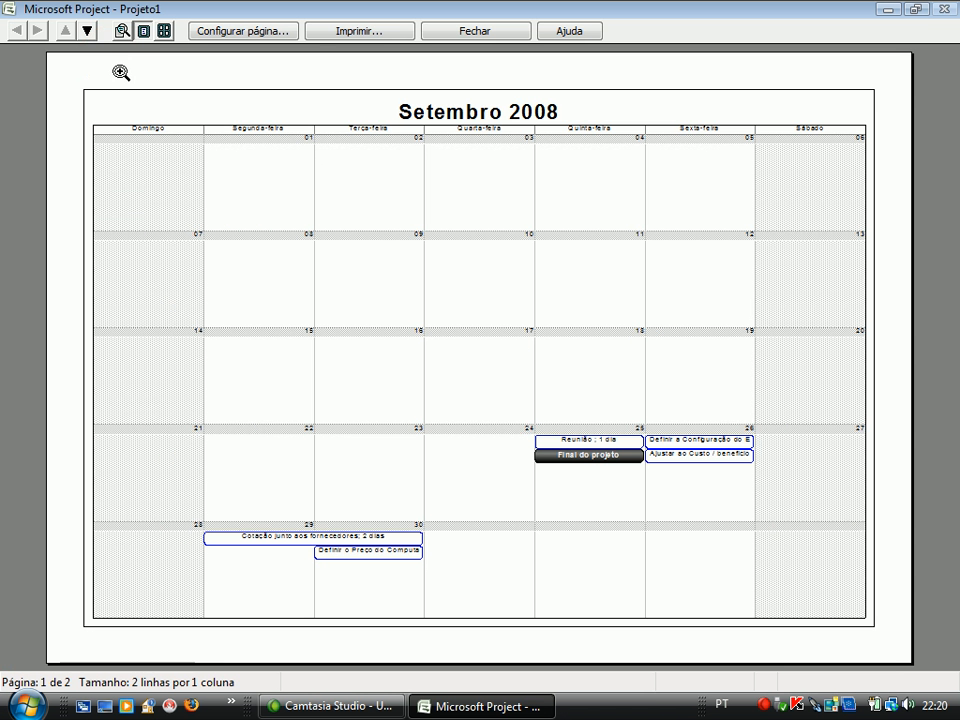
{"action": "left_click", "coordinate": [88, 31]}
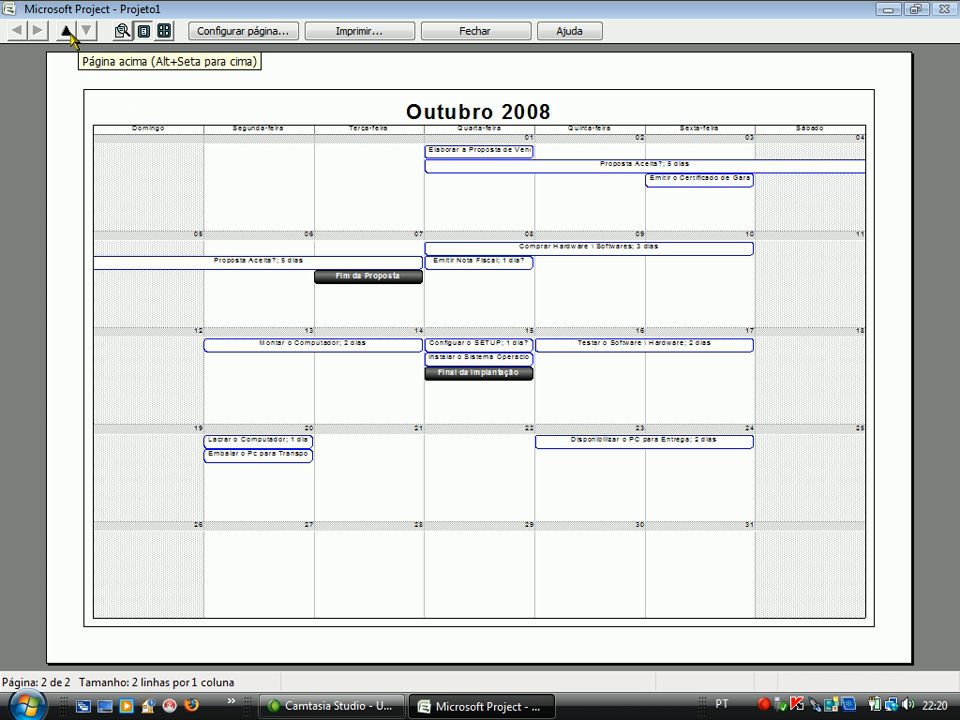
{"action": "left_click", "coordinate": [67, 31]}
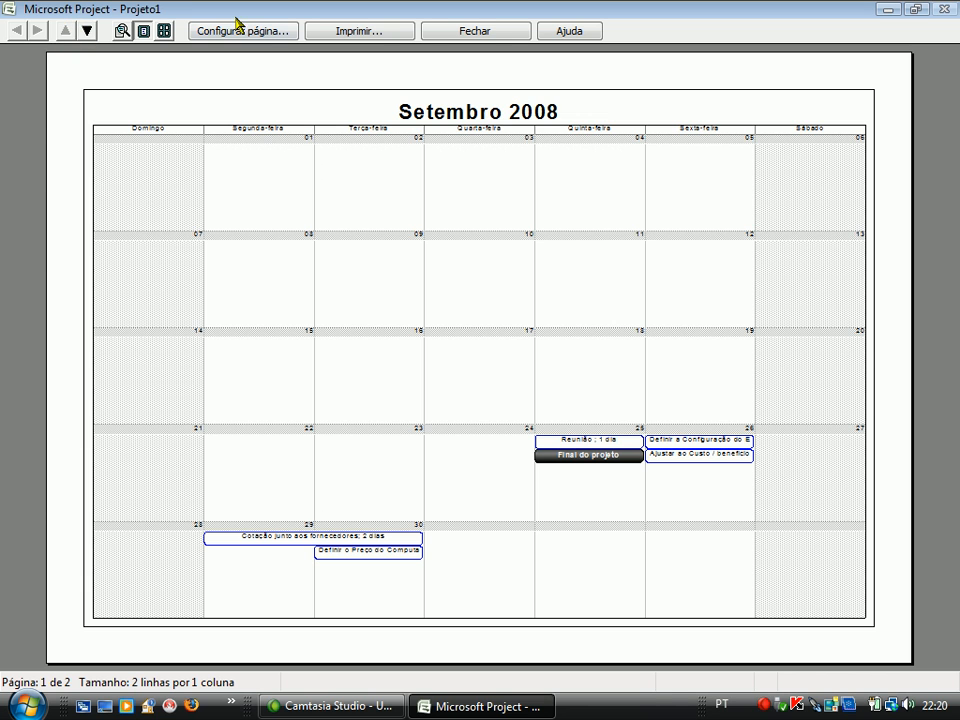
{"action": "left_click", "coordinate": [492, 33]}
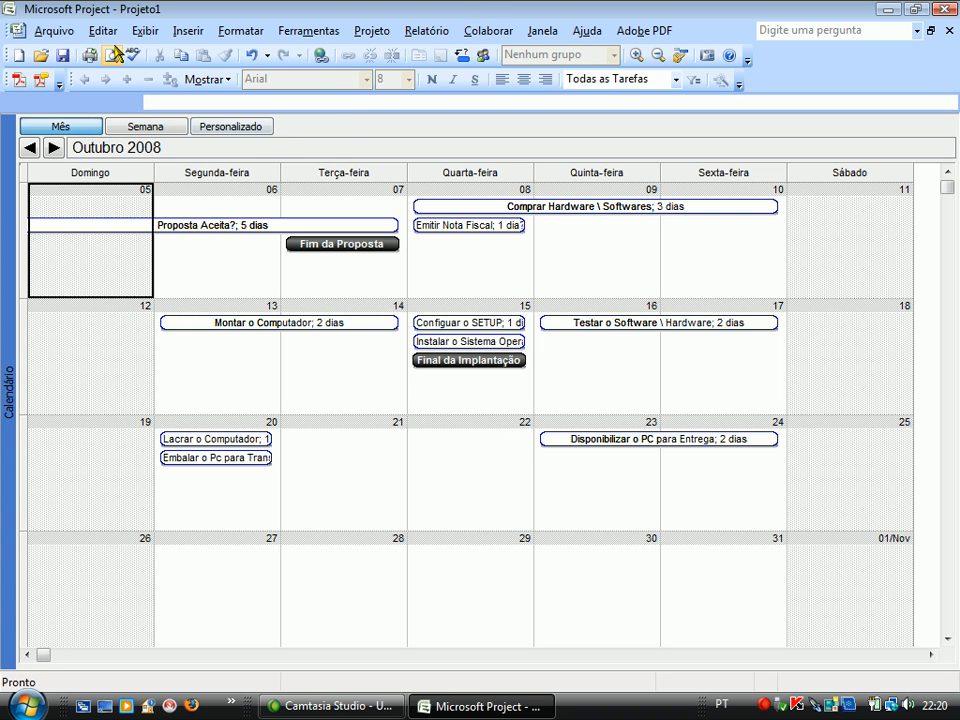
- Display the Diagrama de rede view, review its print preview as multiple pages and as the first page alone, and close the preview
{"action": "left_click", "coordinate": [140, 31]}
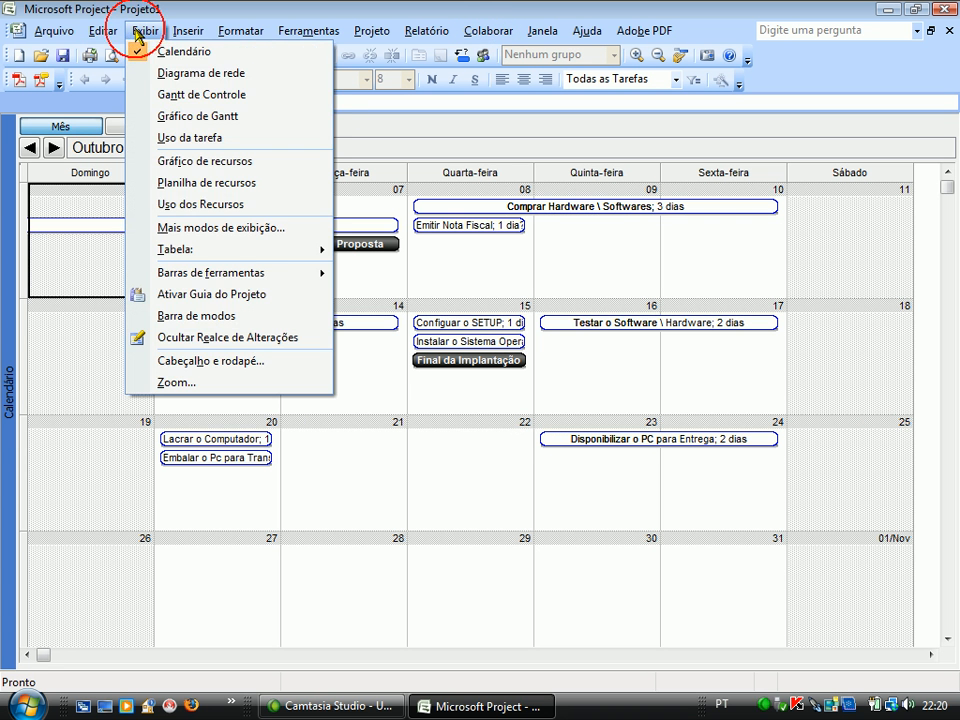
{"action": "left_click", "coordinate": [180, 74]}
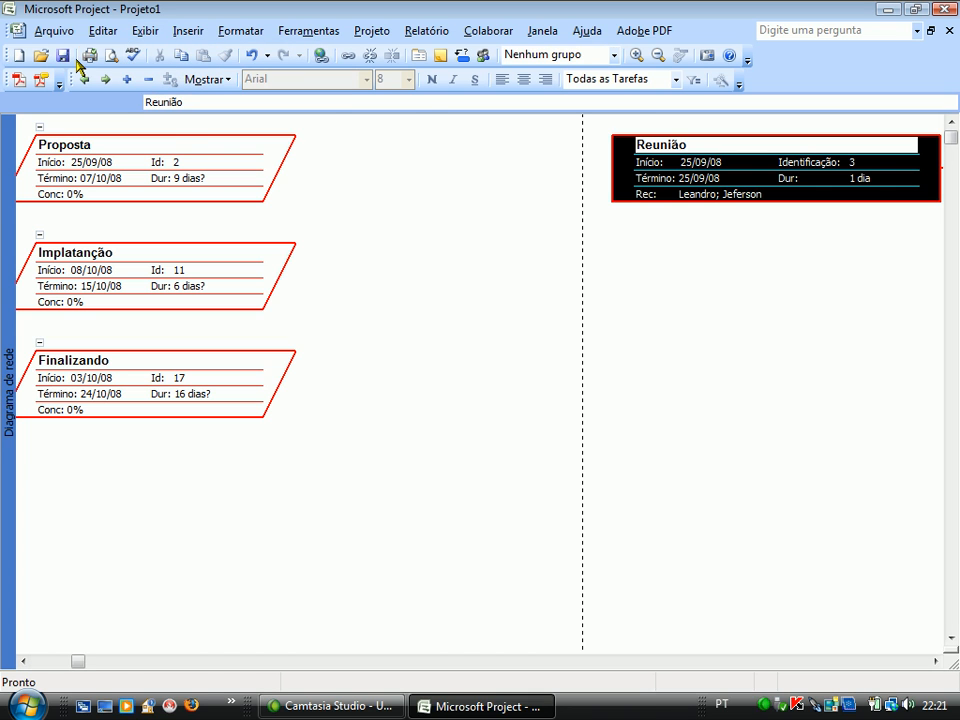
{"action": "left_click", "coordinate": [110, 55]}
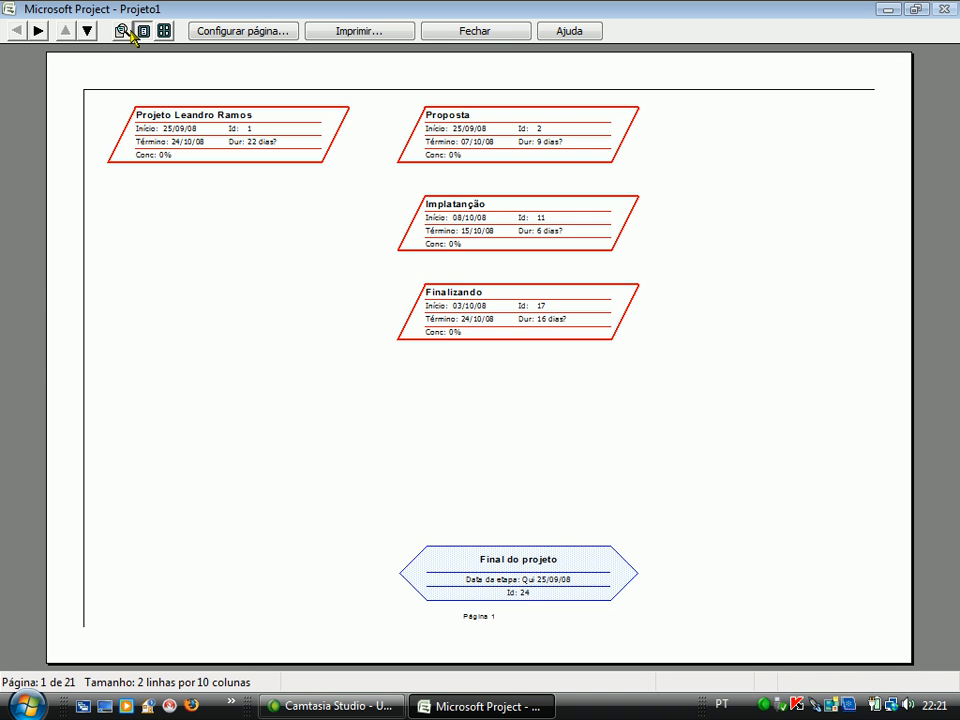
{"action": "left_click", "coordinate": [164, 31]}
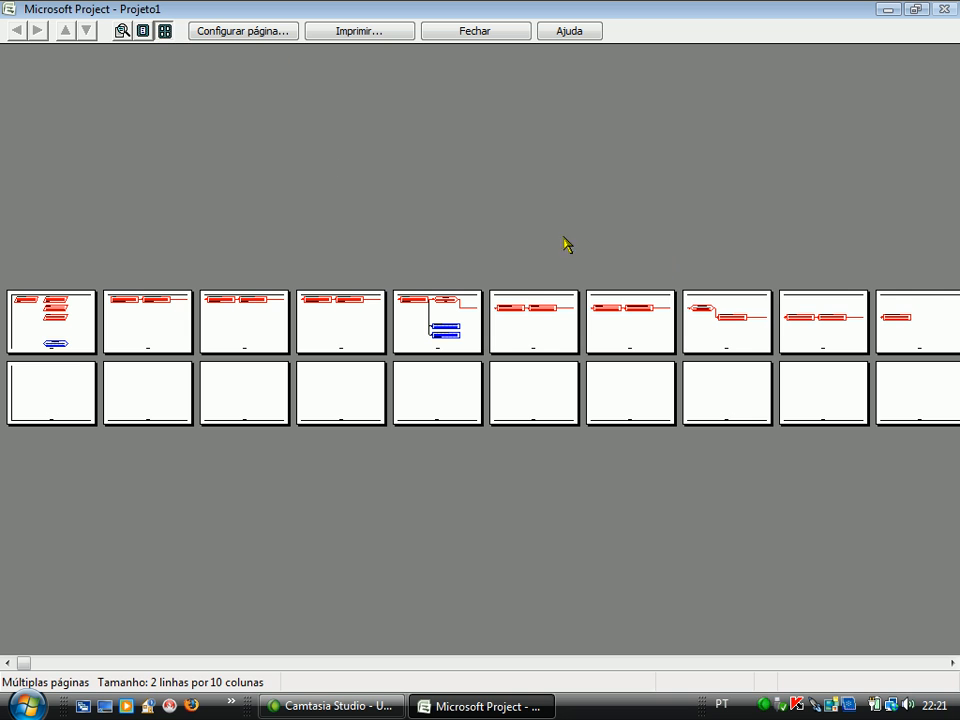
{"action": "left_click", "coordinate": [59, 317]}
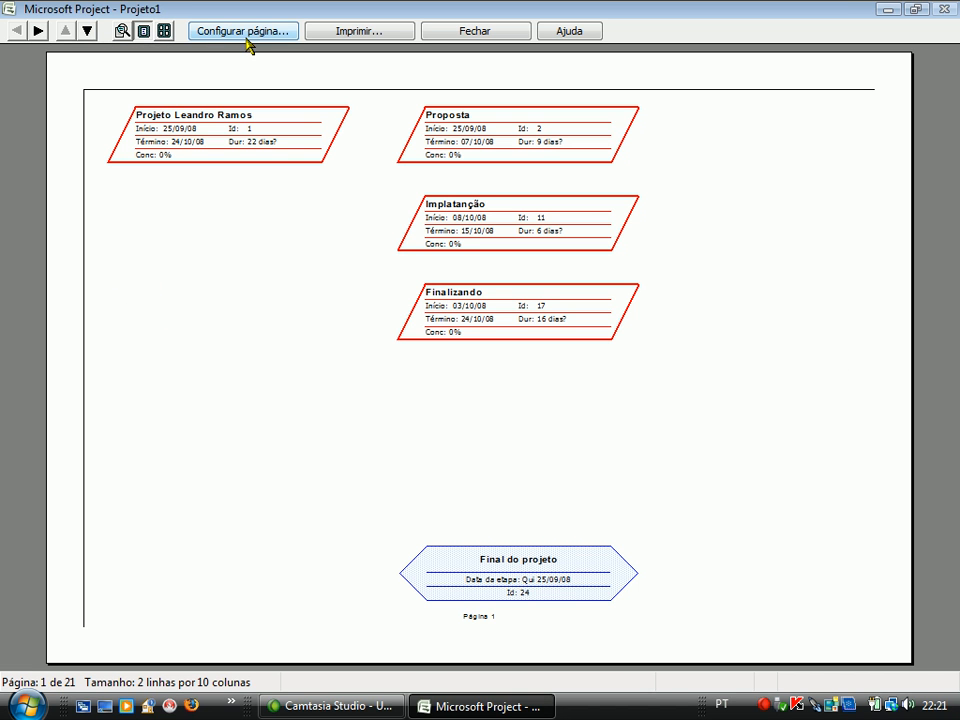
{"action": "left_click", "coordinate": [458, 32]}
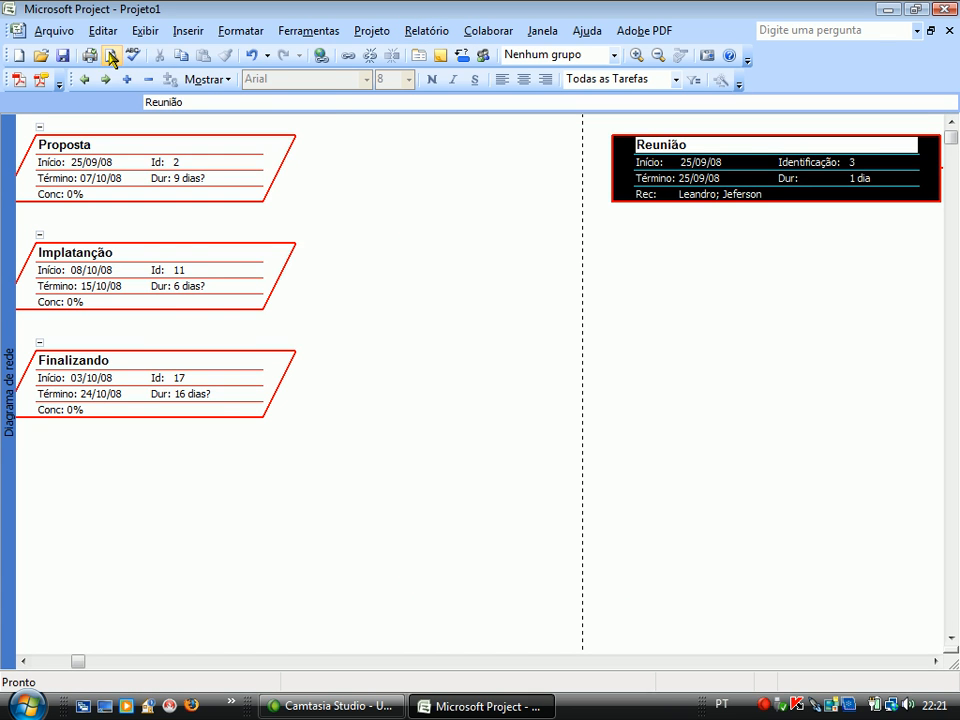
- Review the work hours in the Uso da tarefa view and the resource allocation in the Gráfico de recursos view
{"action": "left_click", "coordinate": [145, 30]}
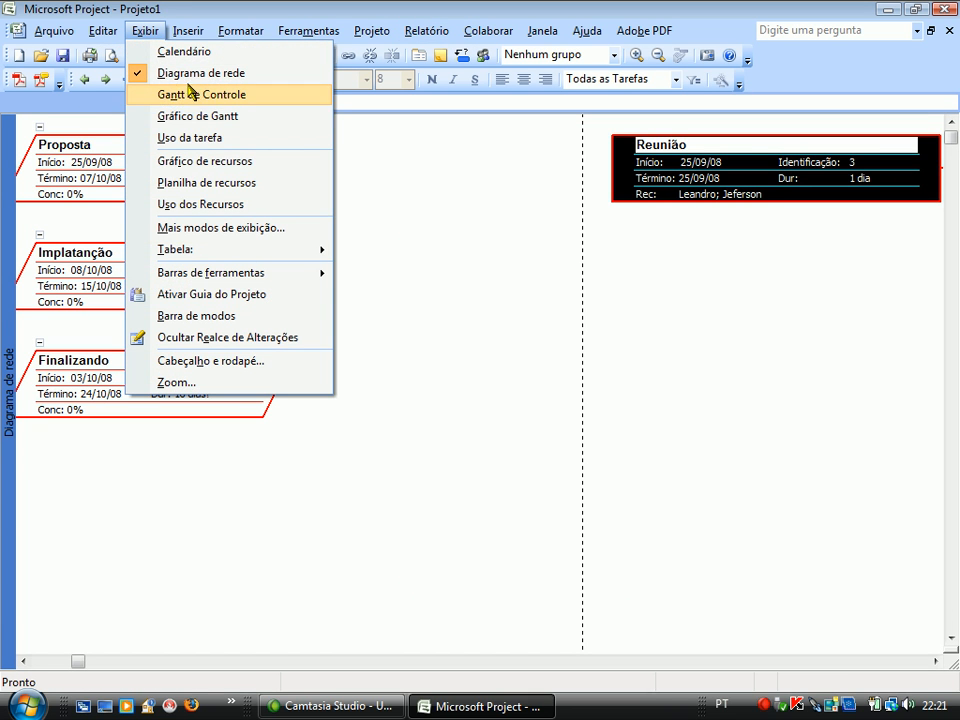
{"action": "left_click", "coordinate": [199, 139]}
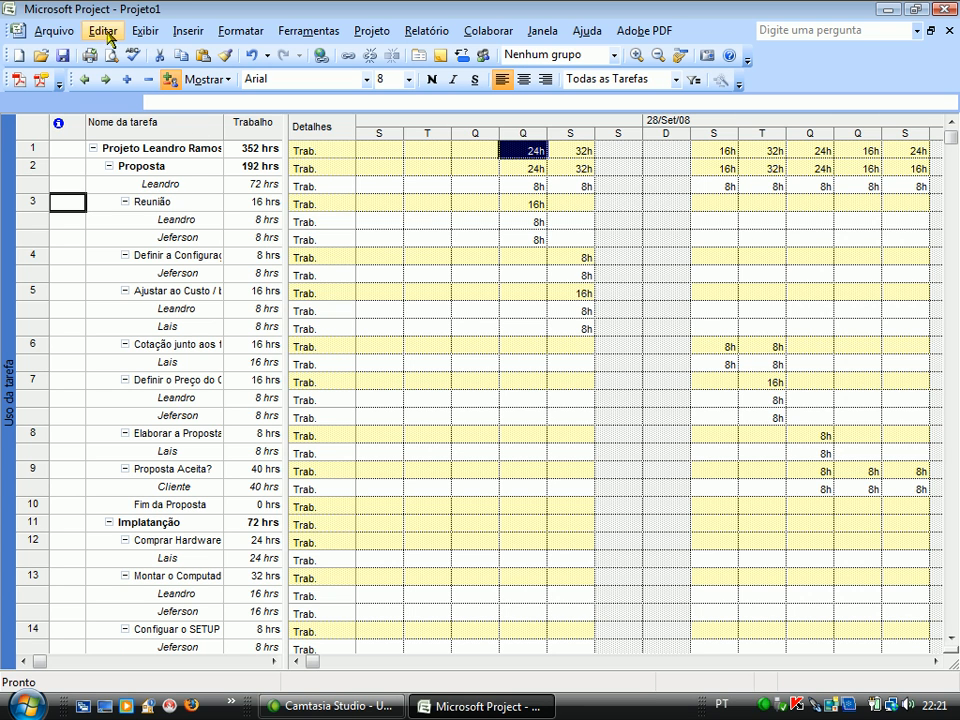
{"action": "left_click", "coordinate": [152, 30]}
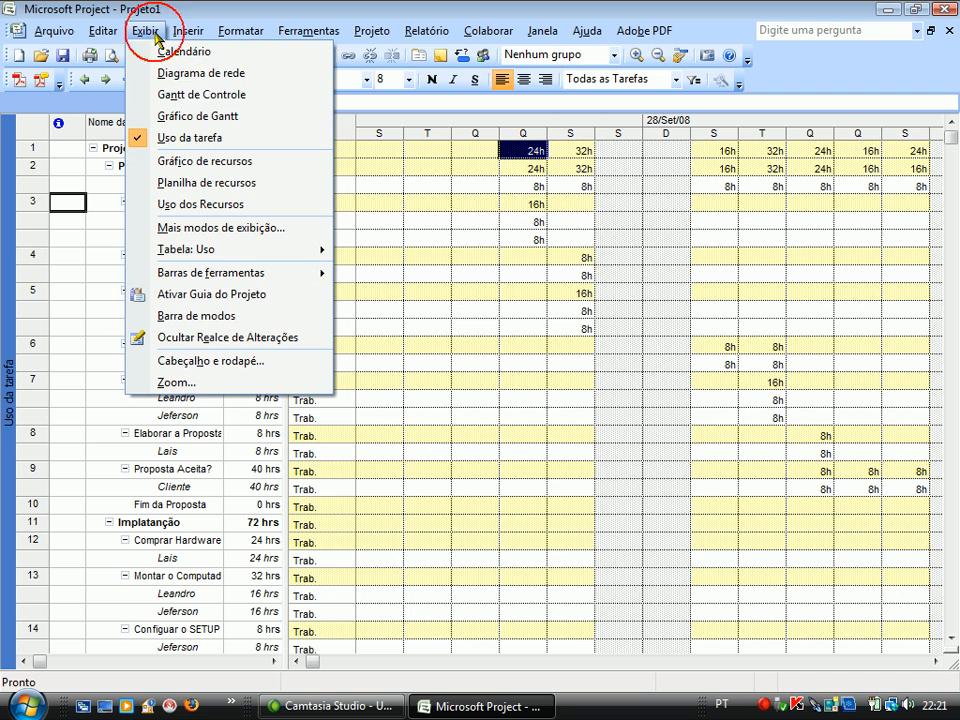
{"action": "left_click", "coordinate": [210, 168]}
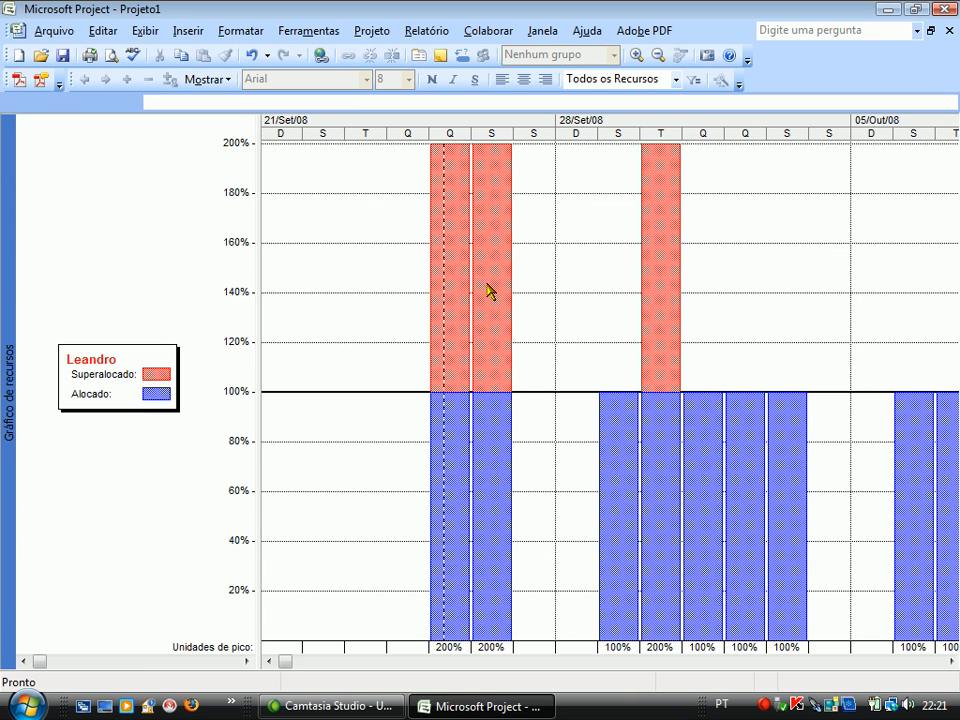
- Display the Planilha de recursos view and examine the resource names and the first resource's Taxa padrão
{"action": "left_click", "coordinate": [145, 30]}
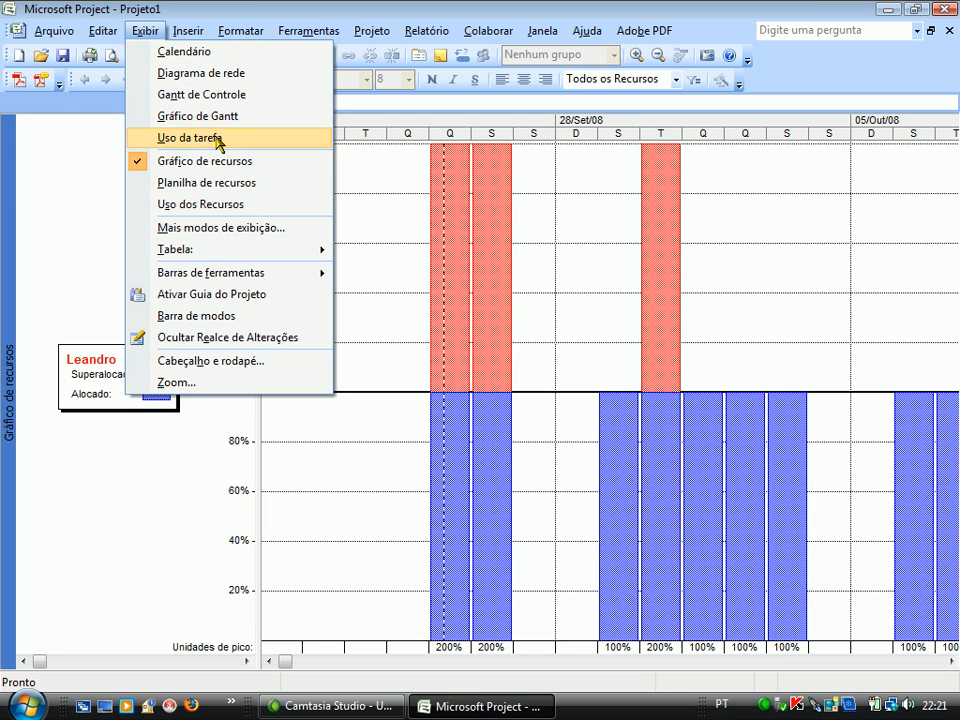
{"action": "left_click", "coordinate": [229, 185]}
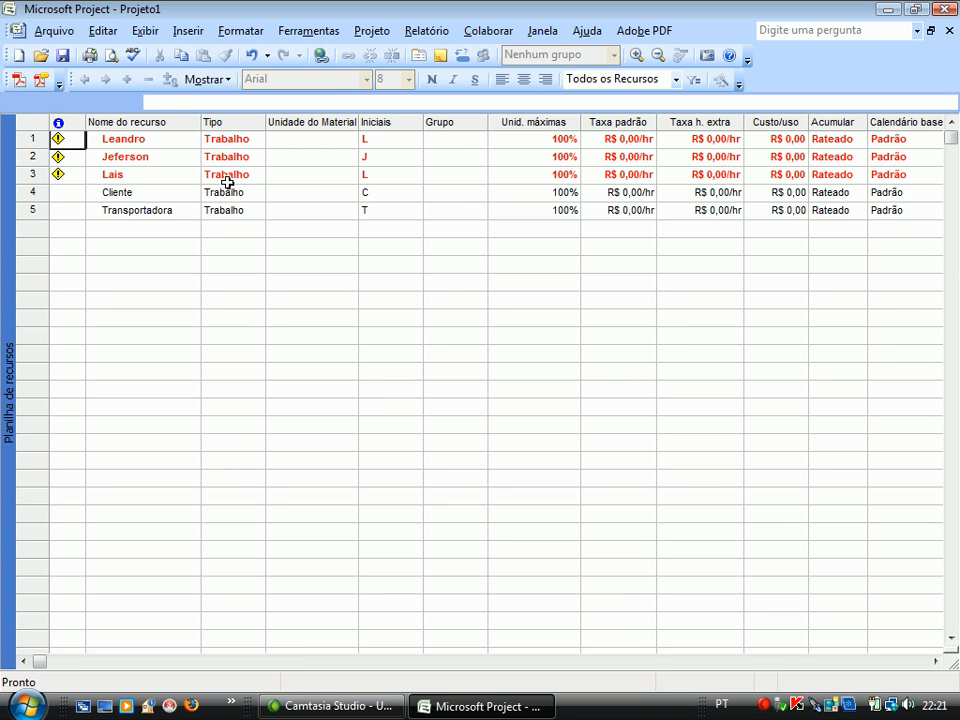
{"action": "left_click", "coordinate": [114, 137]}
{"action": "left_click", "coordinate": [125, 156]}
{"action": "left_click", "coordinate": [155, 176]}
{"action": "left_click", "coordinate": [145, 210]}
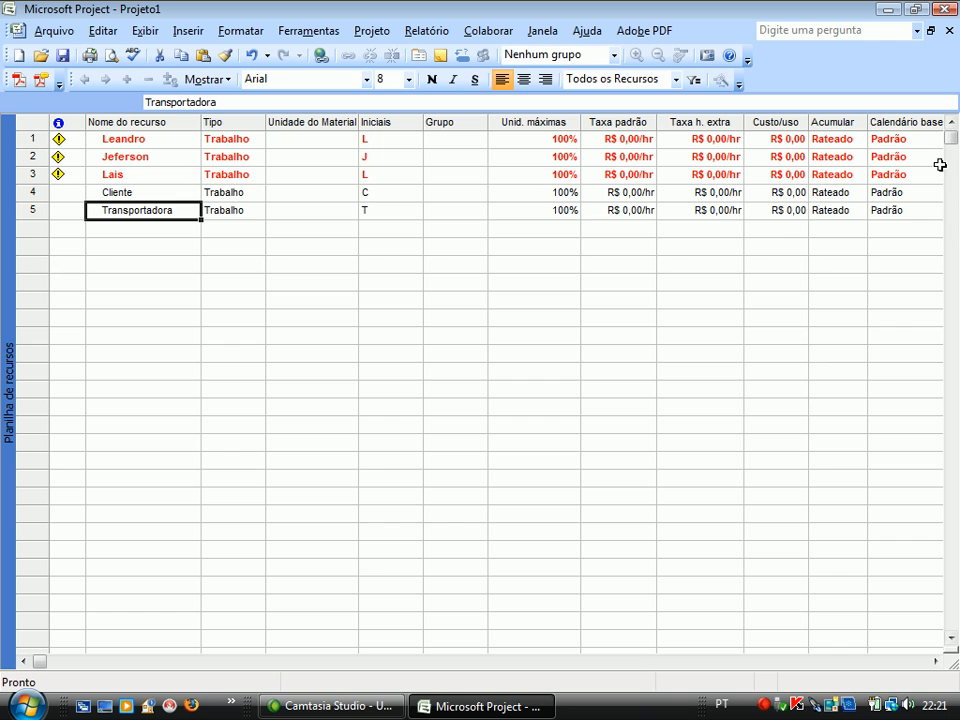
{"action": "left_click", "coordinate": [628, 139]}
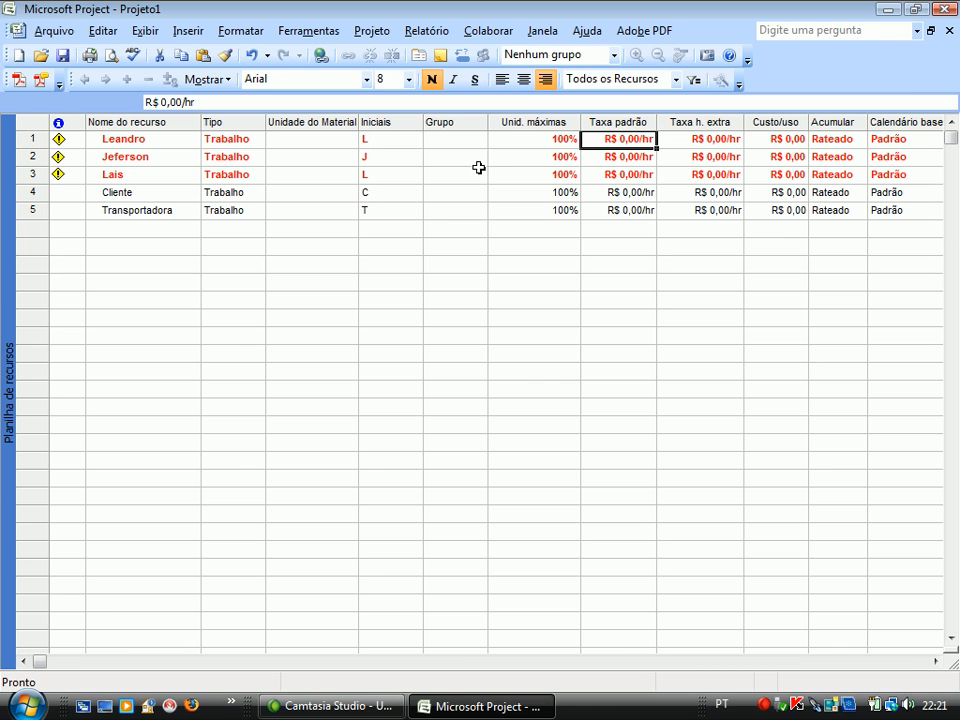
- Review the task bars in the Gantt de Controle view and return to the Gráfico de Gantt view
{"action": "left_click", "coordinate": [137, 31]}
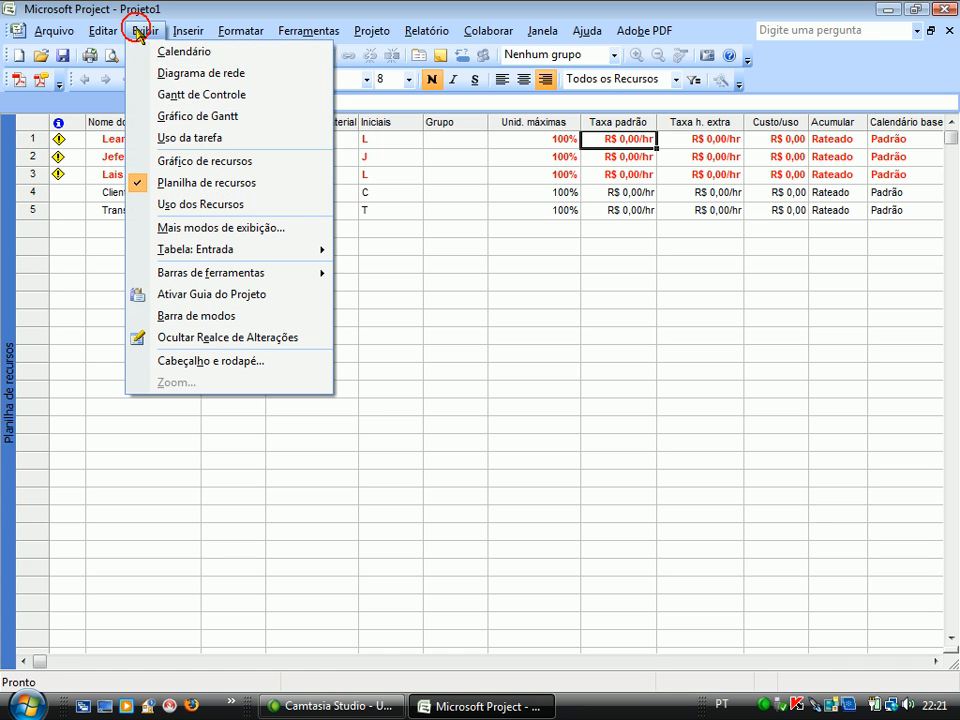
{"action": "left_click", "coordinate": [205, 97]}
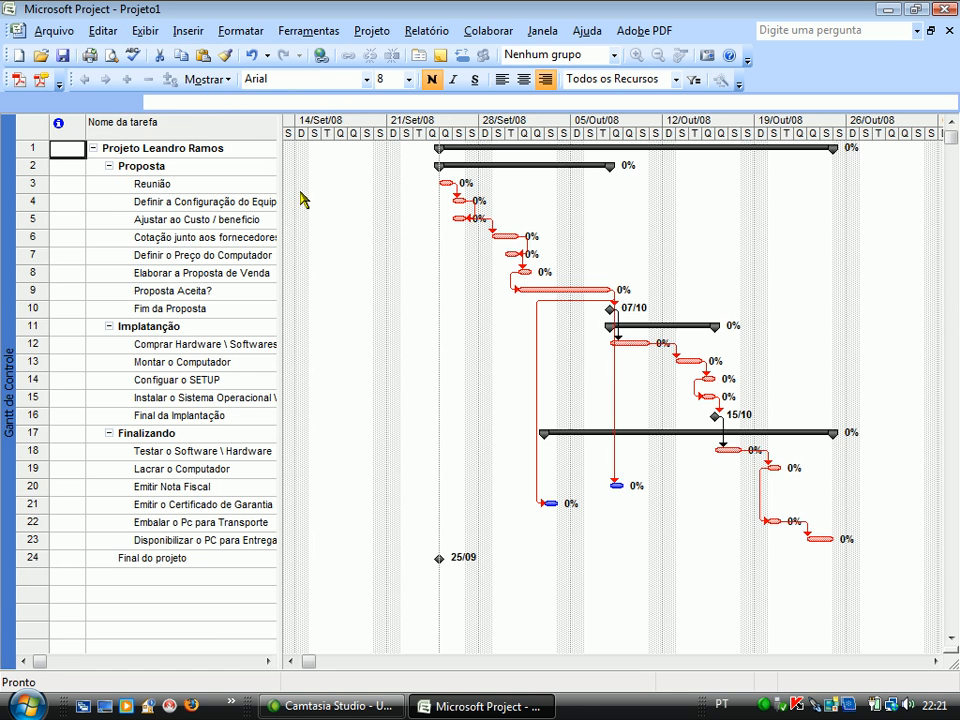
{"action": "left_click", "coordinate": [145, 31]}
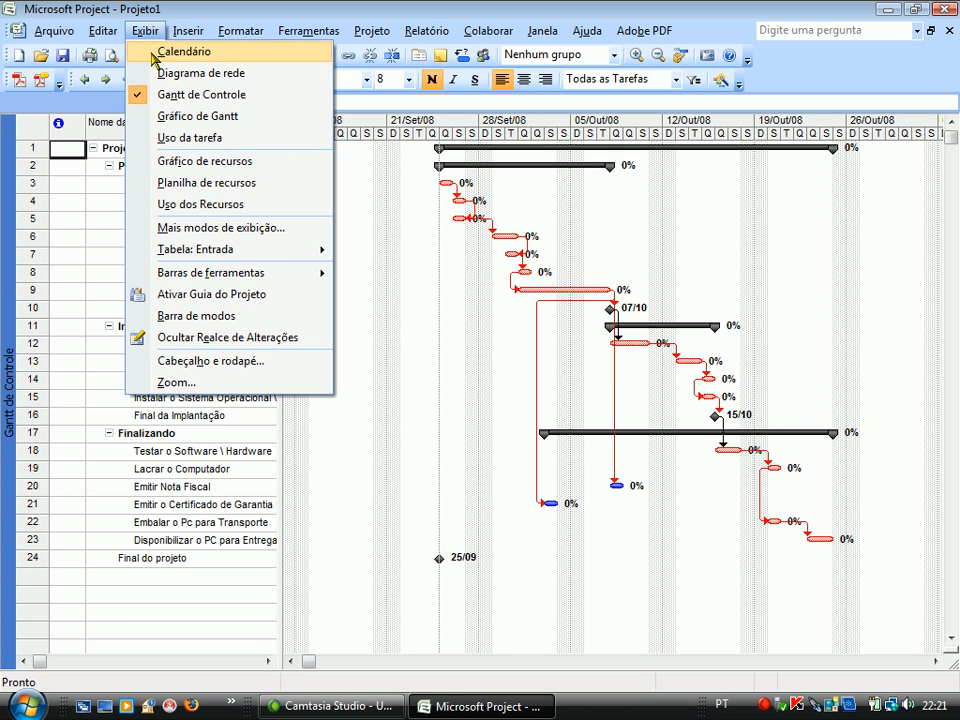
{"action": "left_click", "coordinate": [185, 116]}
- Page through the Gantt chart's print preview to page 2 and close the preview
{"action": "left_click", "coordinate": [111, 55]}
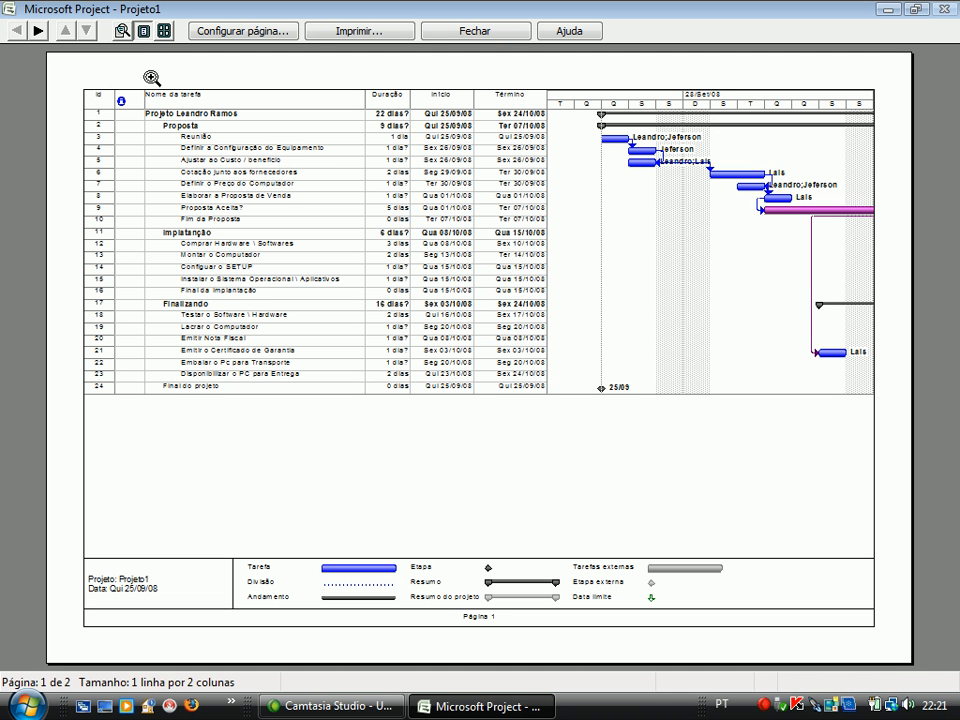
{"action": "left_click", "coordinate": [42, 30]}
{"action": "left_click", "coordinate": [41, 22]}
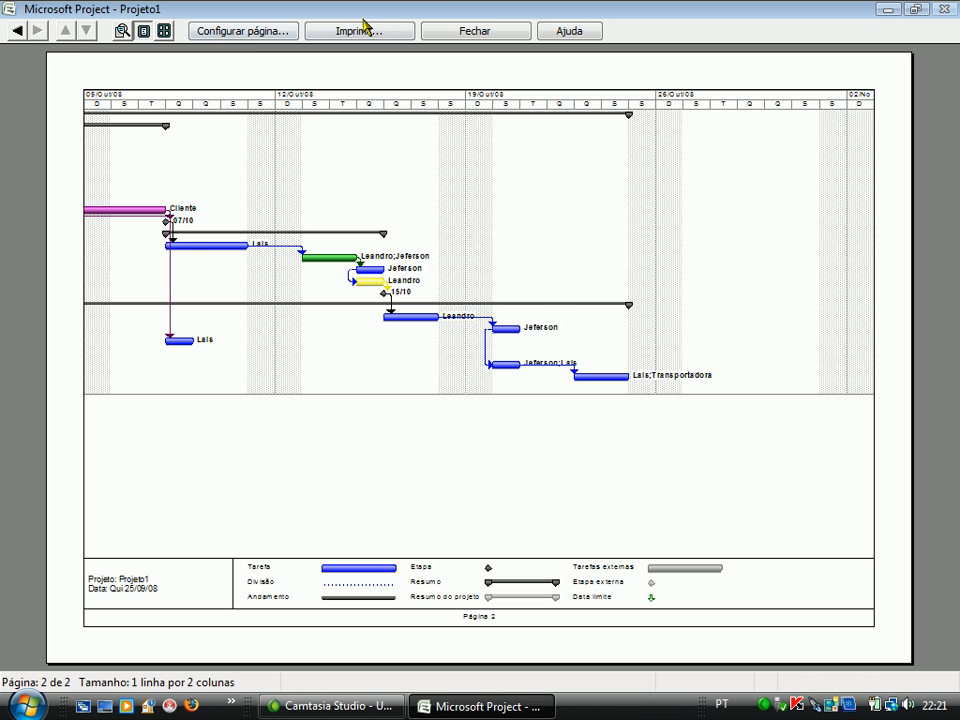
{"action": "left_click", "coordinate": [474, 33]}
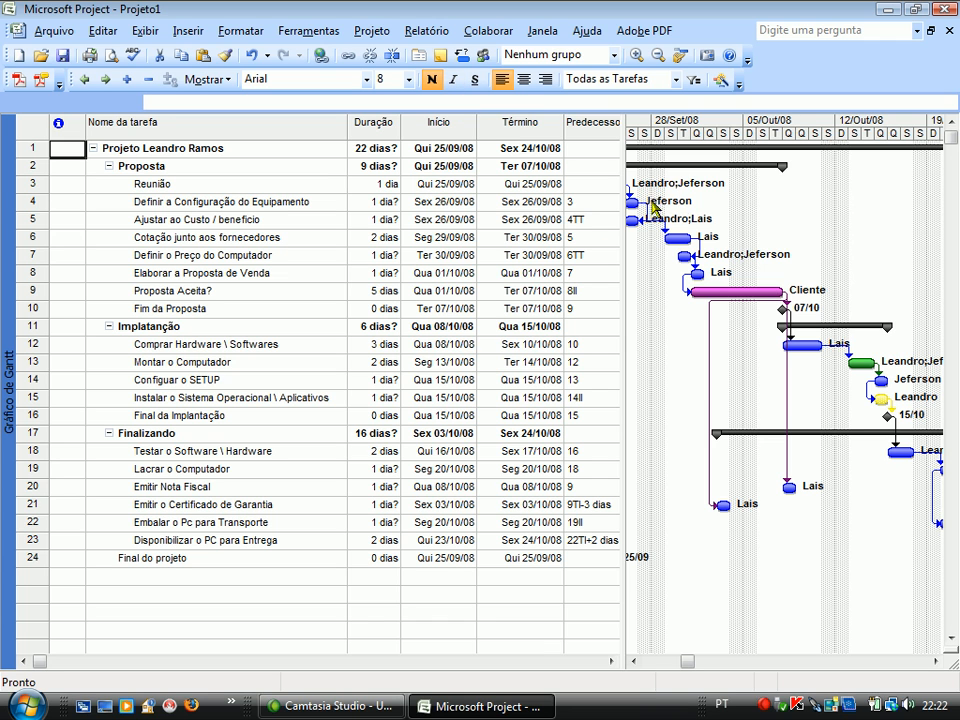
- Widen the task table to show the Nomes dos recursos column, and narrow it to the task names to show the full Gantt chart
{"action": "left_click_drag", "start_coordinate": [621, 208], "coordinate": [787, 218]}
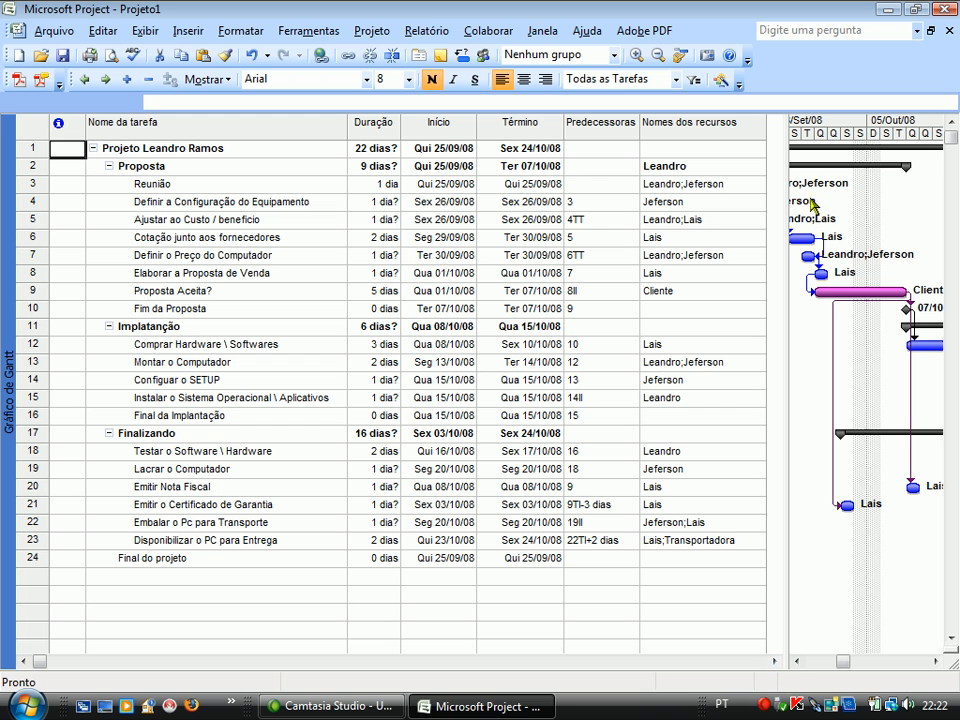
{"action": "left_click", "coordinate": [795, 661]}
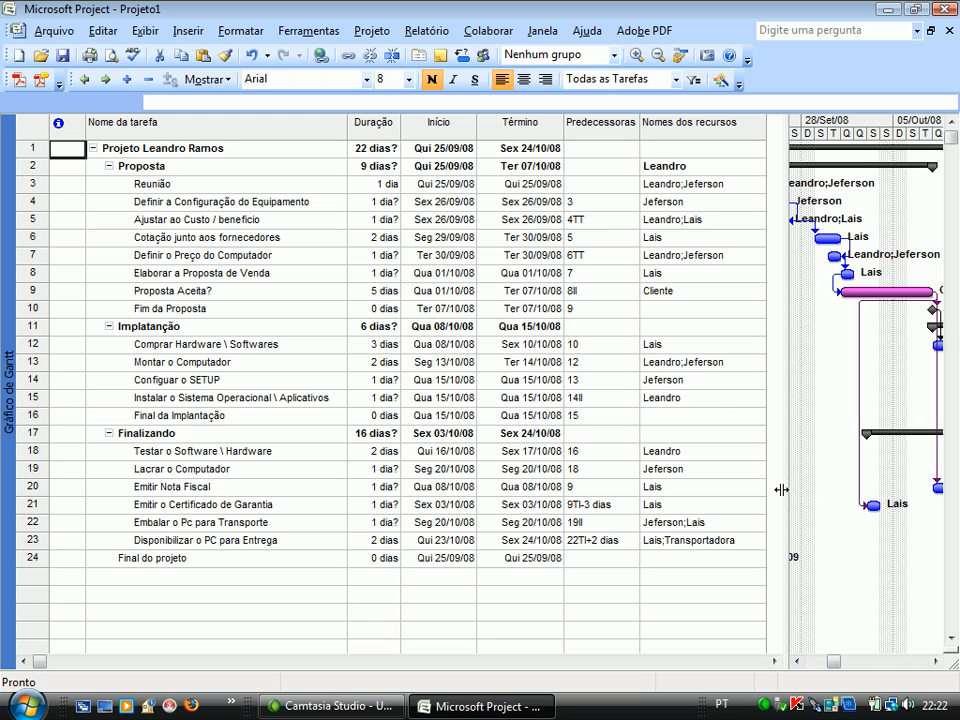
{"action": "left_click_drag", "start_coordinate": [790, 456], "coordinate": [362, 407]}
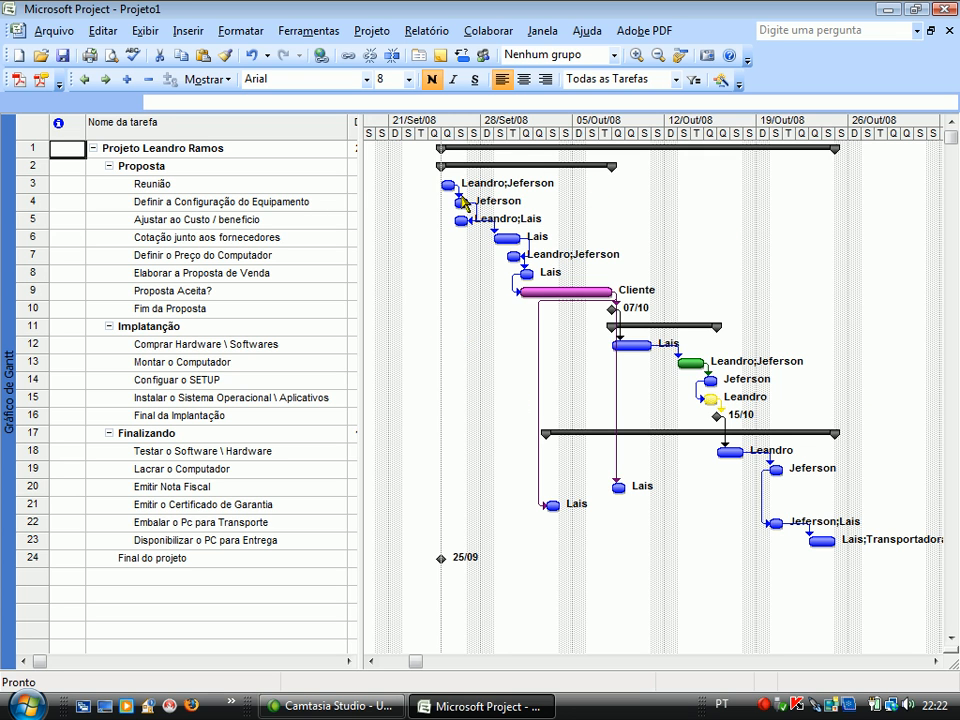
{"action": "mouse_move", "coordinate": [463, 200]}
- Indent the Final do projeto milestone one level so it becomes a subtask of Disponibilizar o PC para Entrega
{"action": "left_click", "coordinate": [191, 558]}
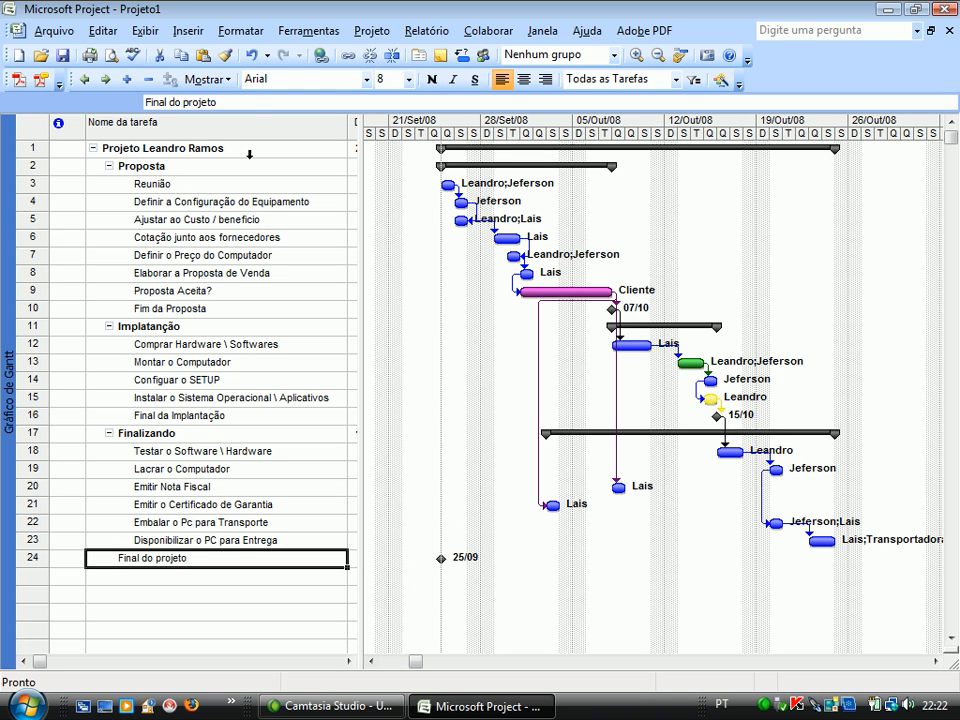
{"action": "left_click", "coordinate": [106, 80]}
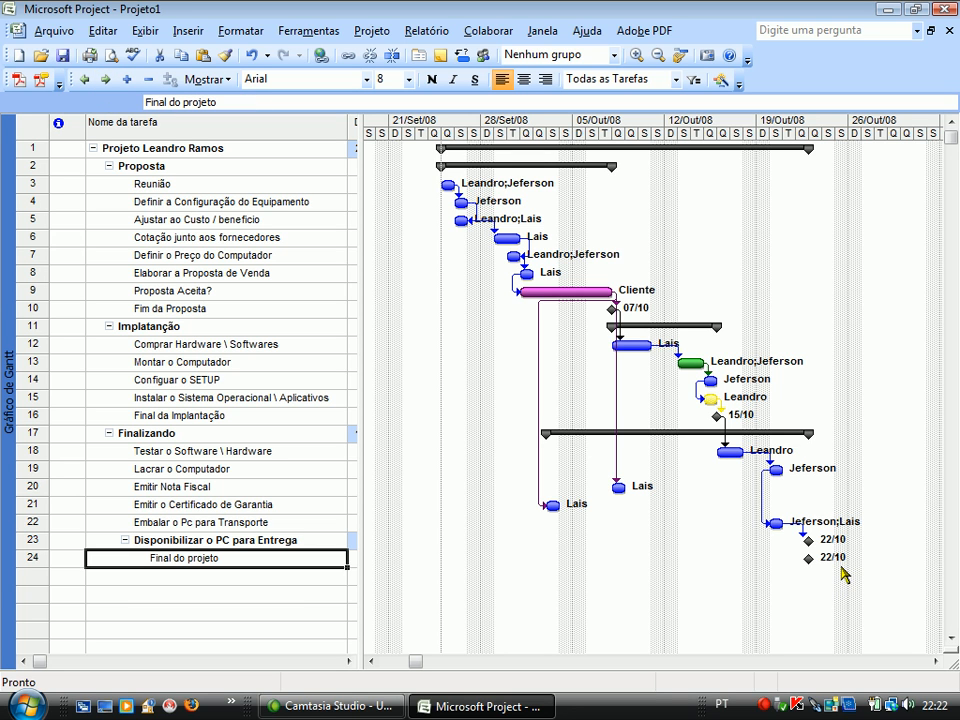
{"action": "left_click", "coordinate": [185, 543]}
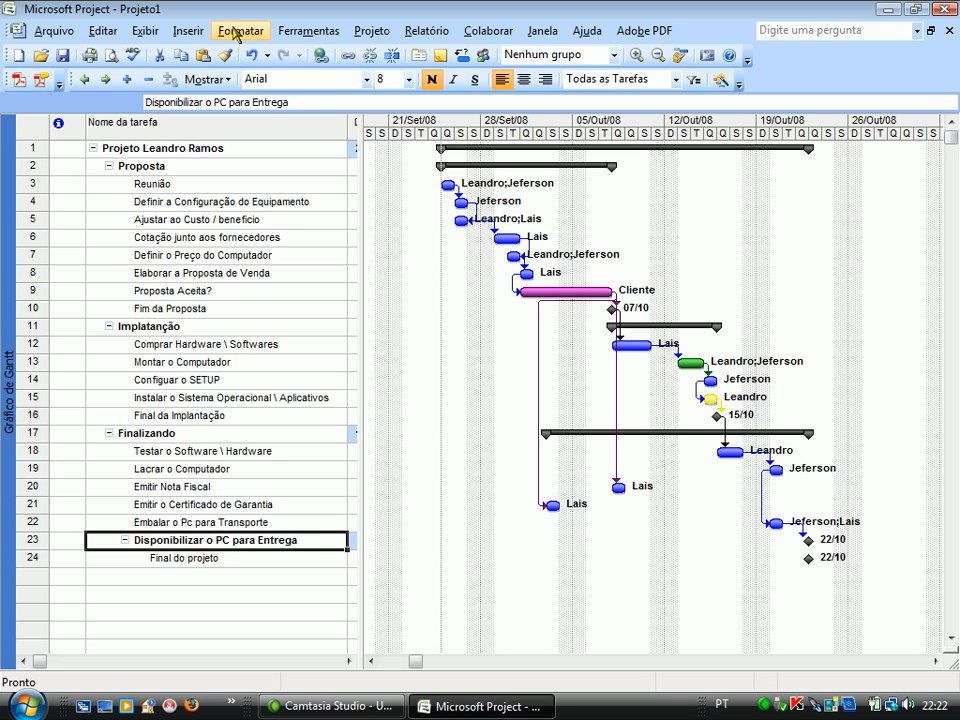
- Save the project on the Desktop as "Exemplo Pc" followed by the author's first name, in .mpp format, and close the program
{"action": "left_click", "coordinate": [946, 9]}
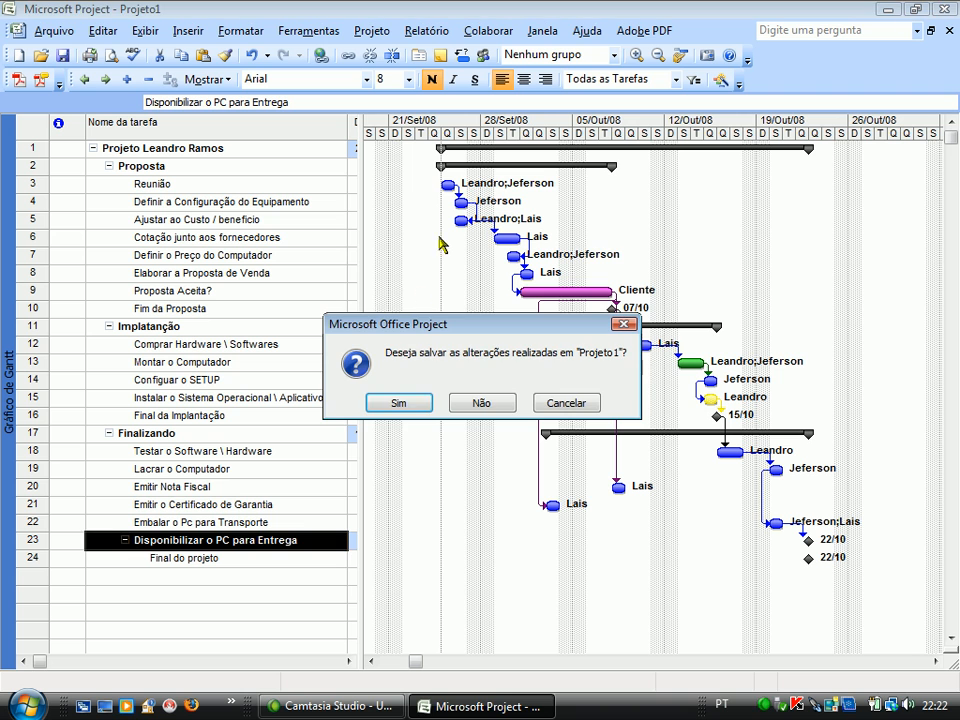
{"action": "left_click", "coordinate": [555, 403]}
{"action": "left_click", "coordinate": [40, 33]}
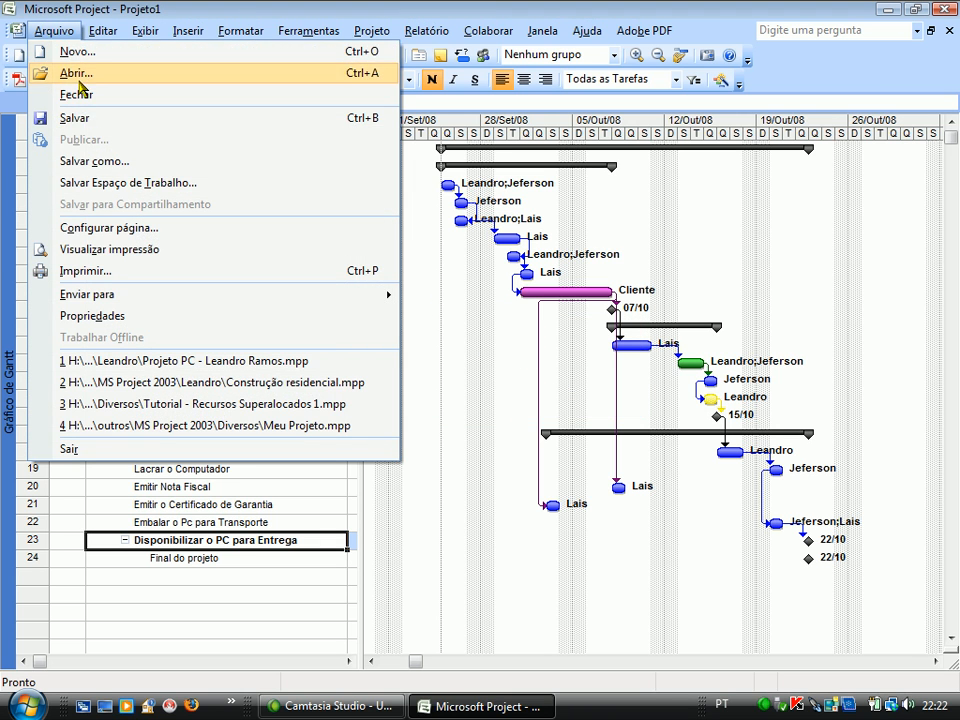
{"action": "left_click", "coordinate": [95, 162]}
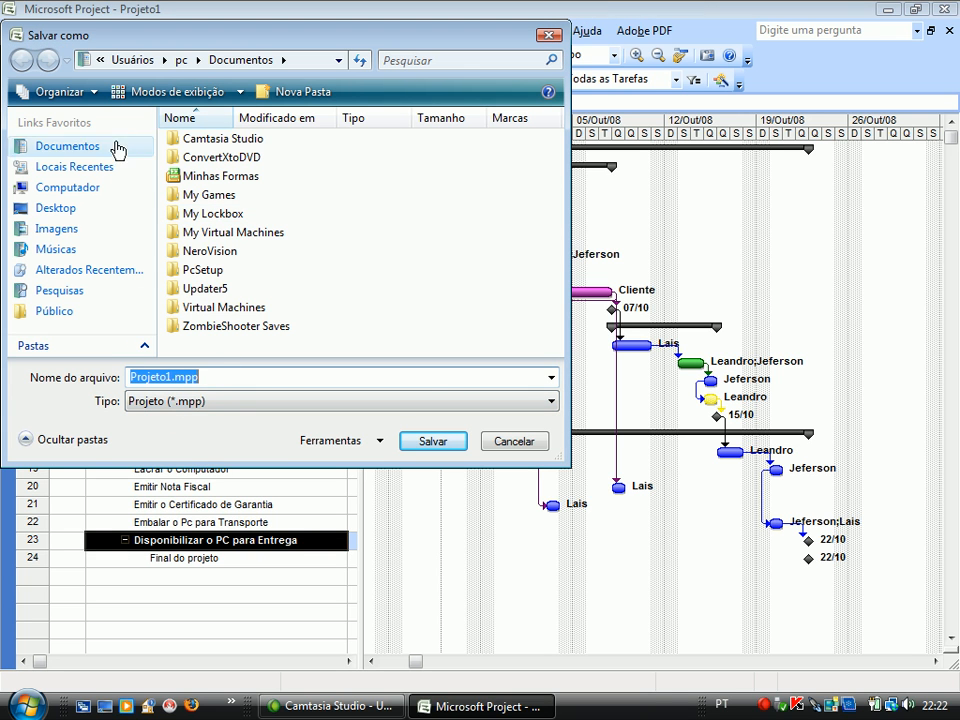
{"action": "left_click", "coordinate": [62, 209]}
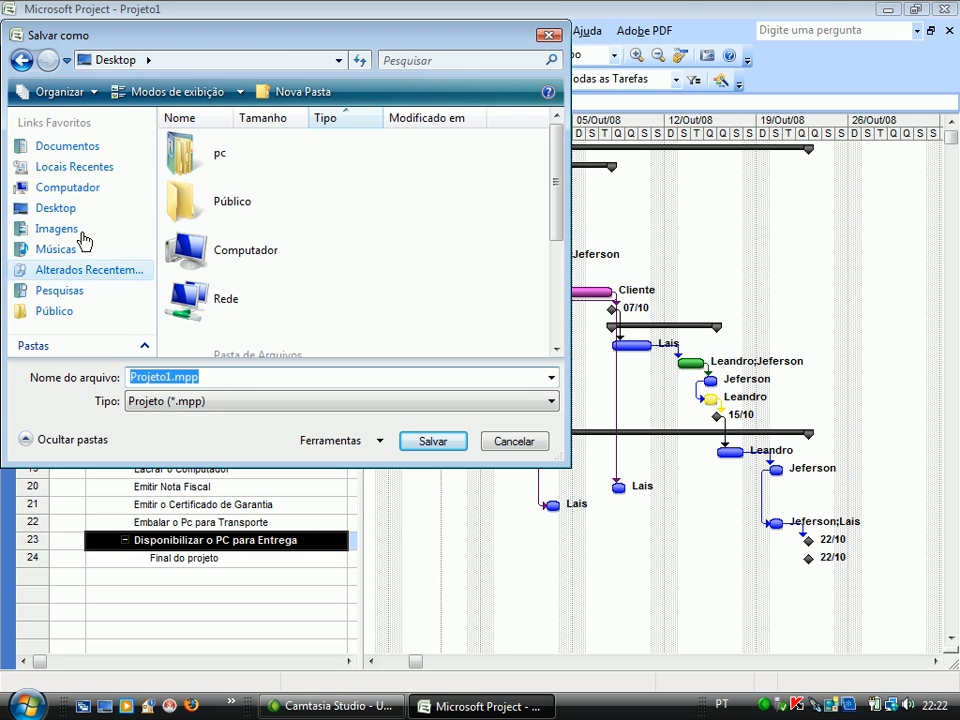
{"action": "double_click", "coordinate": [146, 376]}
{"action": "type", "text": "Exemplo "}
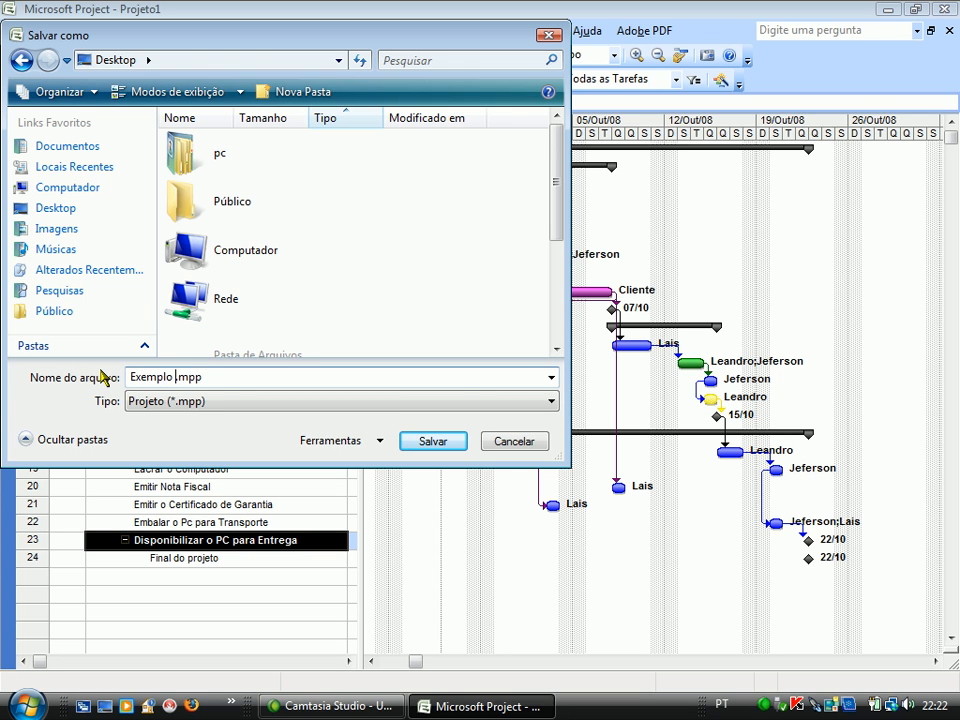
{"action": "type", "text": "Pc Leandro"}
{"action": "left_click", "coordinate": [432, 441]}
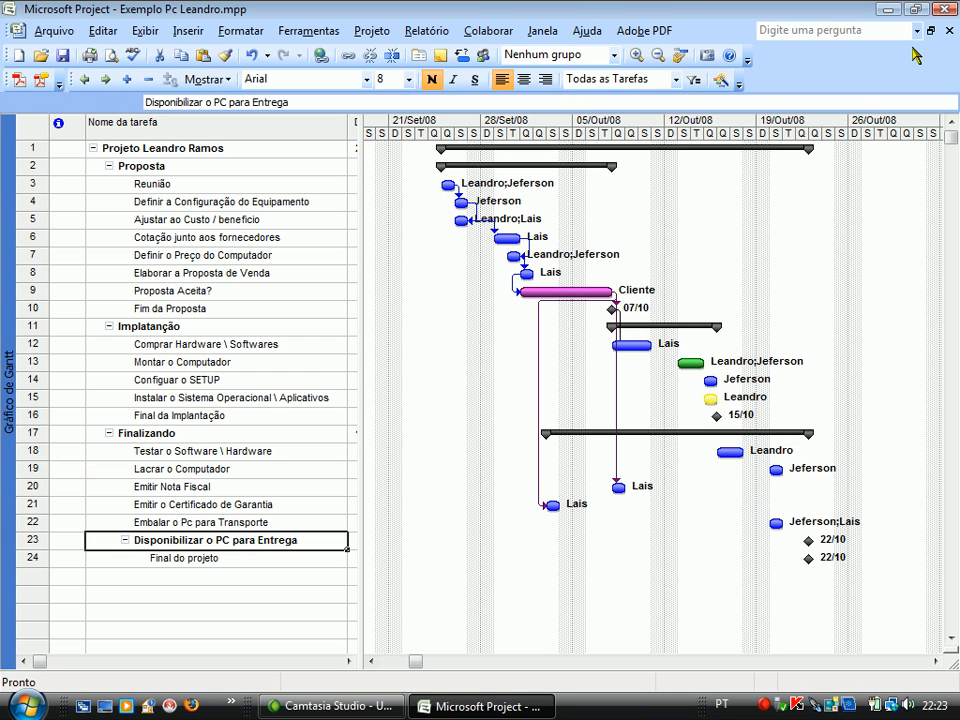
{"action": "left_click", "coordinate": [946, 9]}
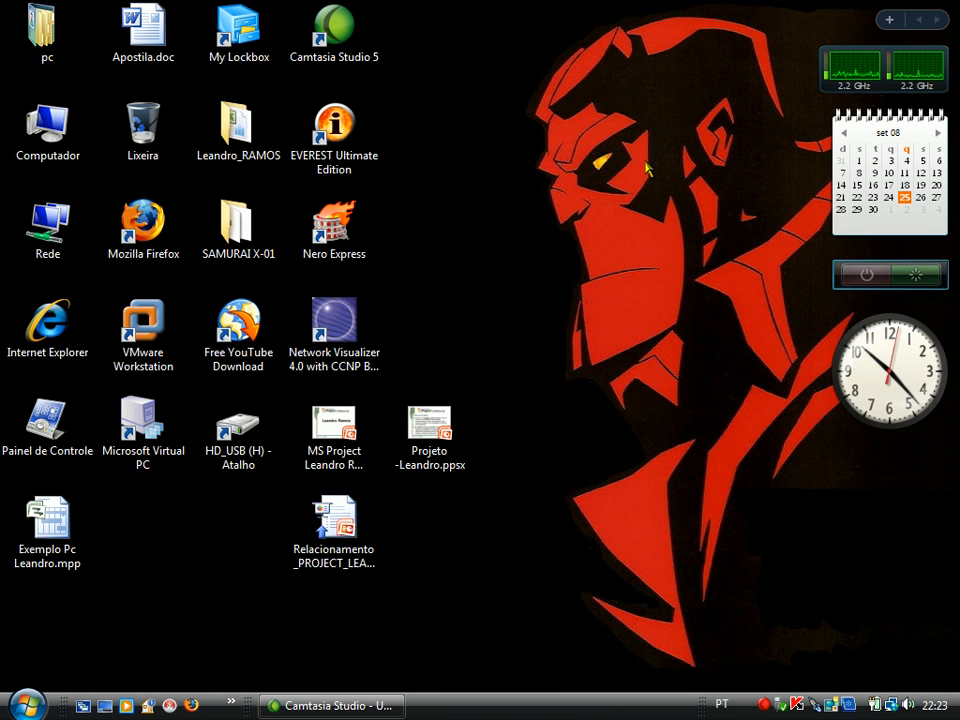